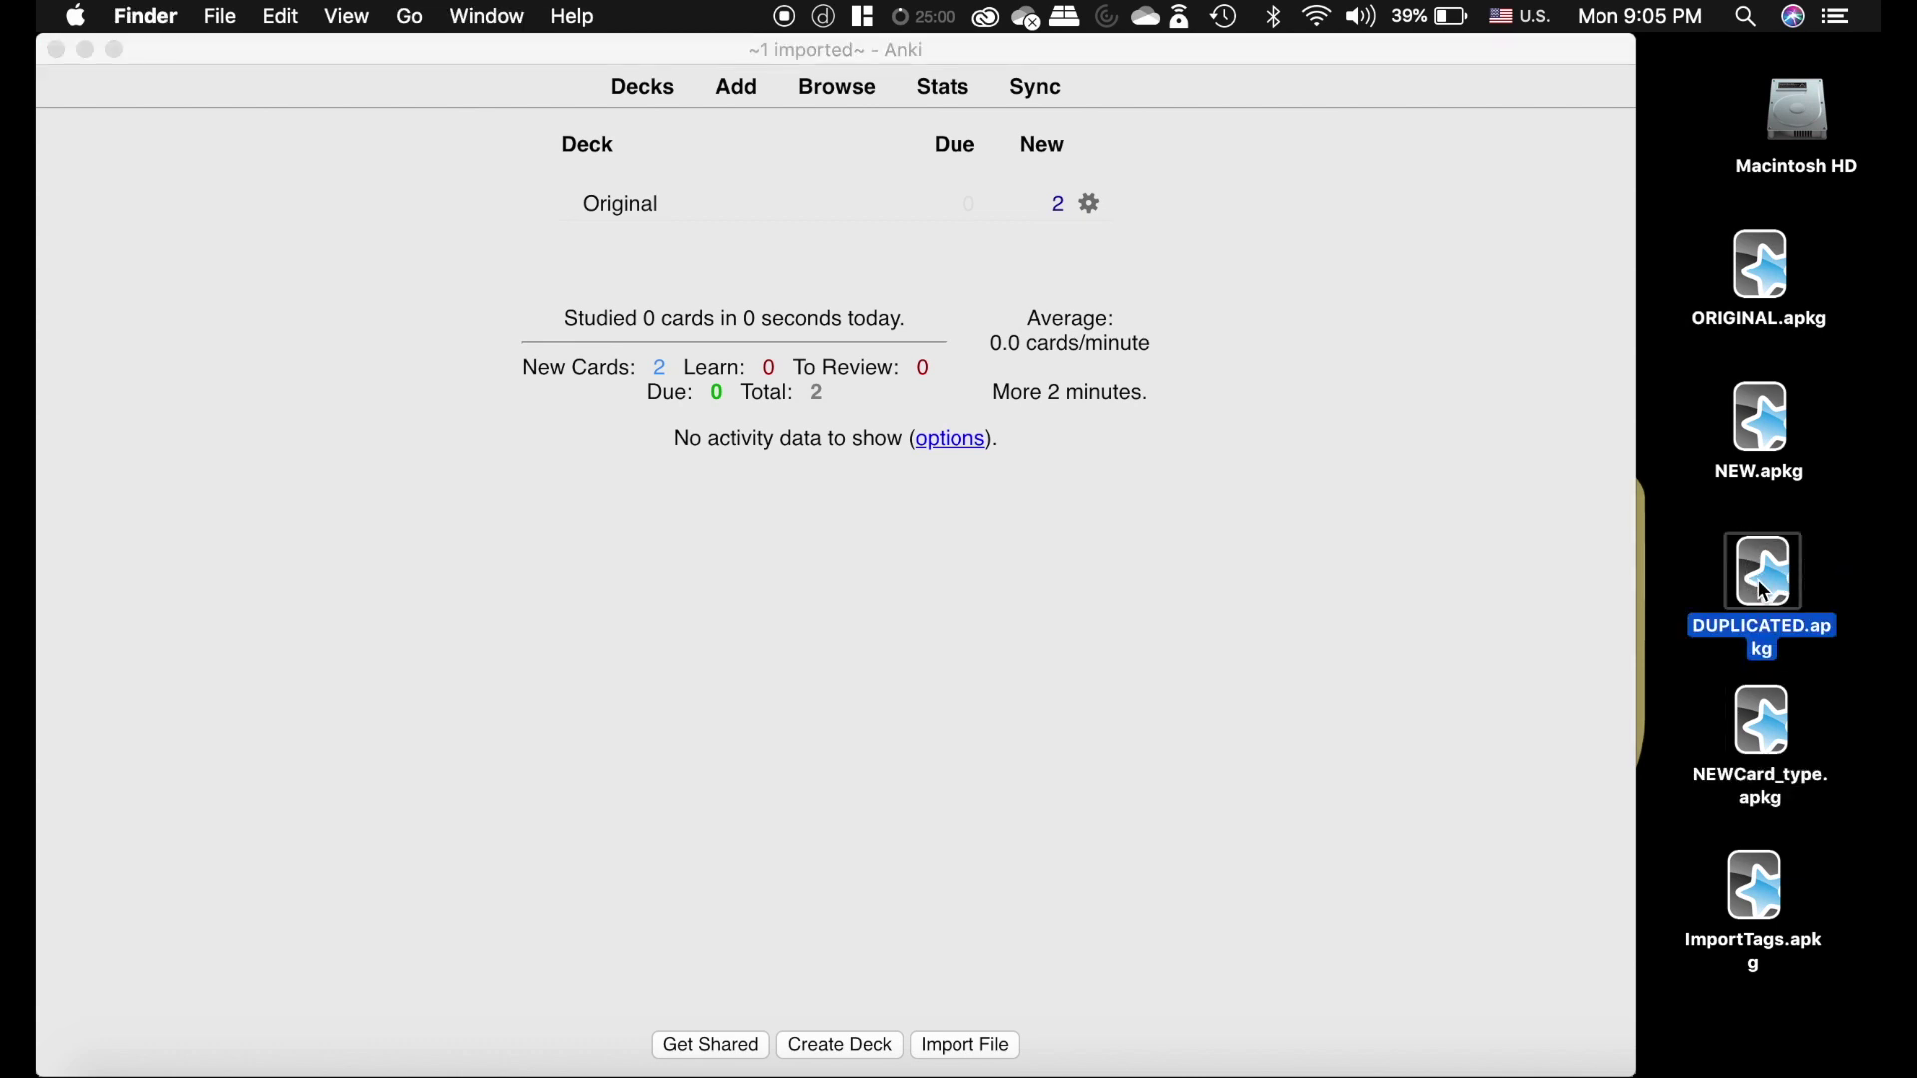
Import DUPLICATED.apkg and list the cards of the AnKing Test deck in the card browser.
double_click(1766, 592)
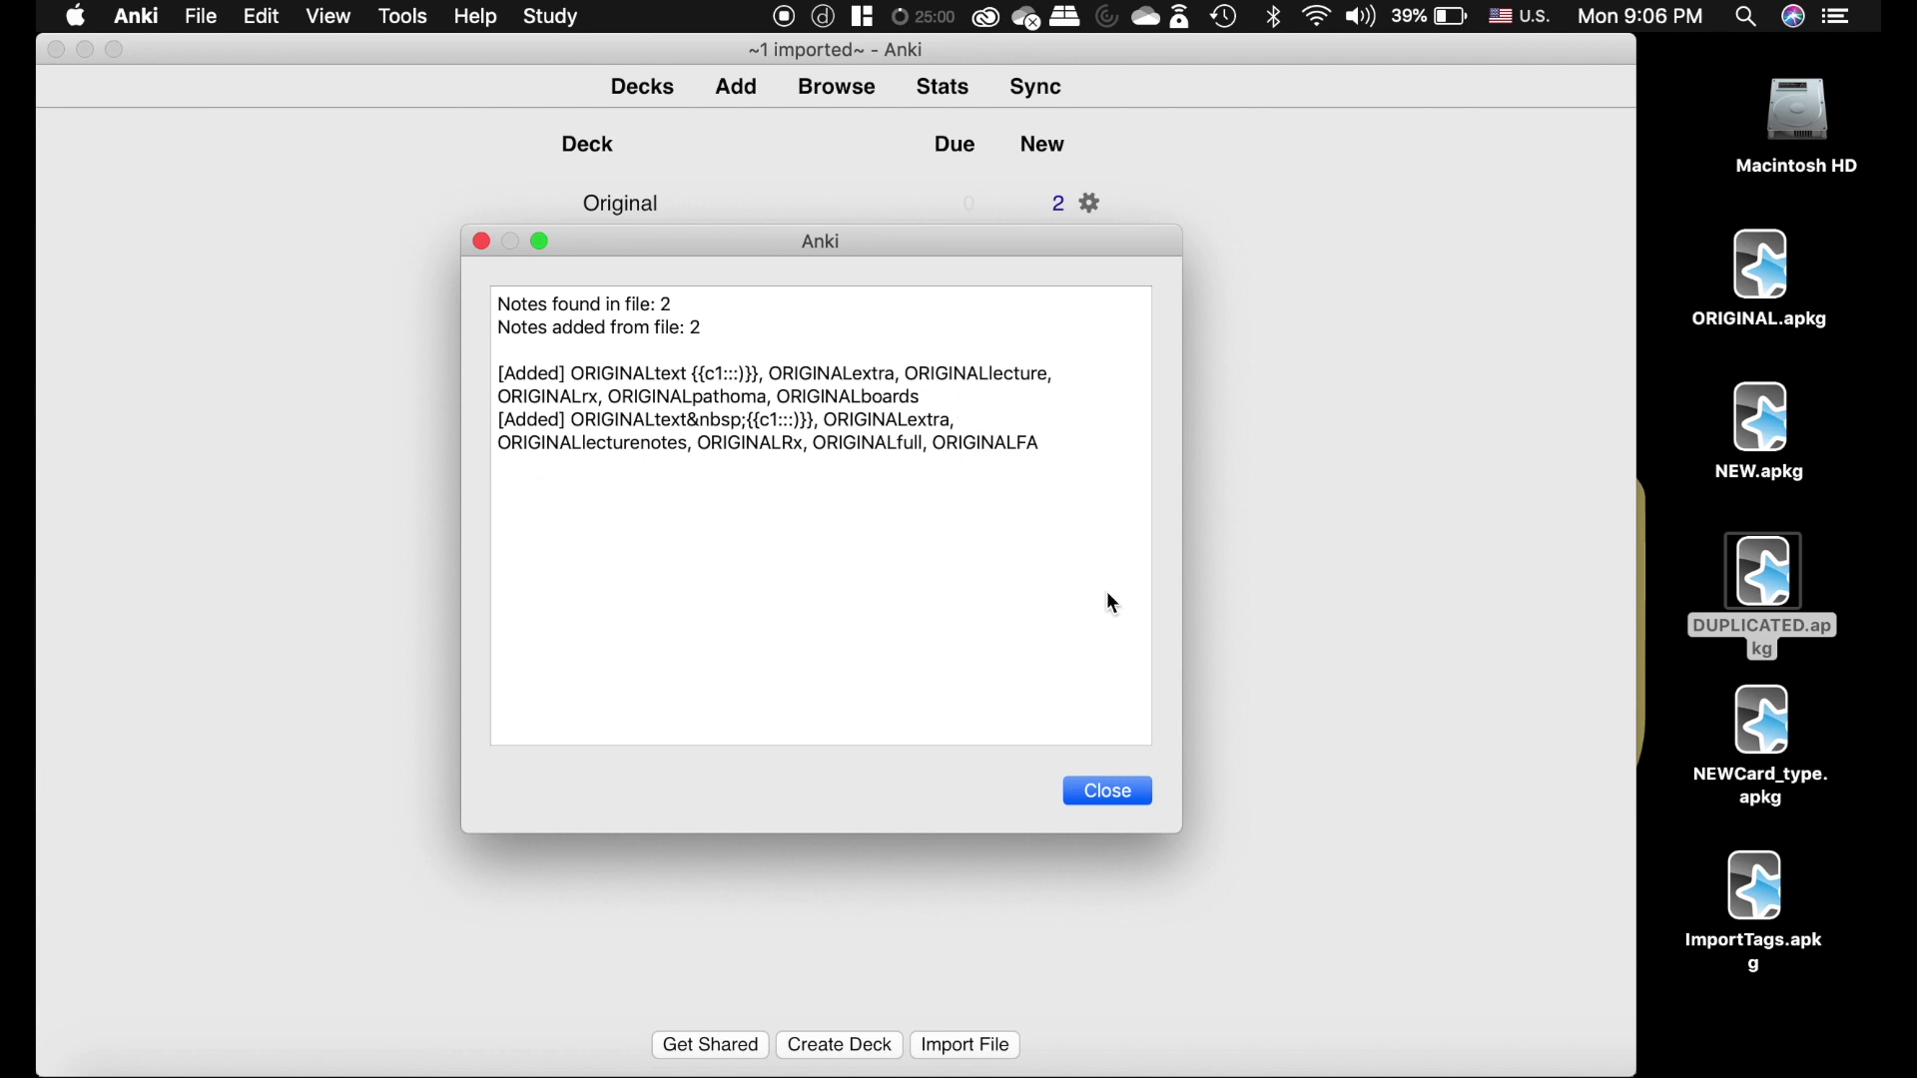
left_click(1103, 792)
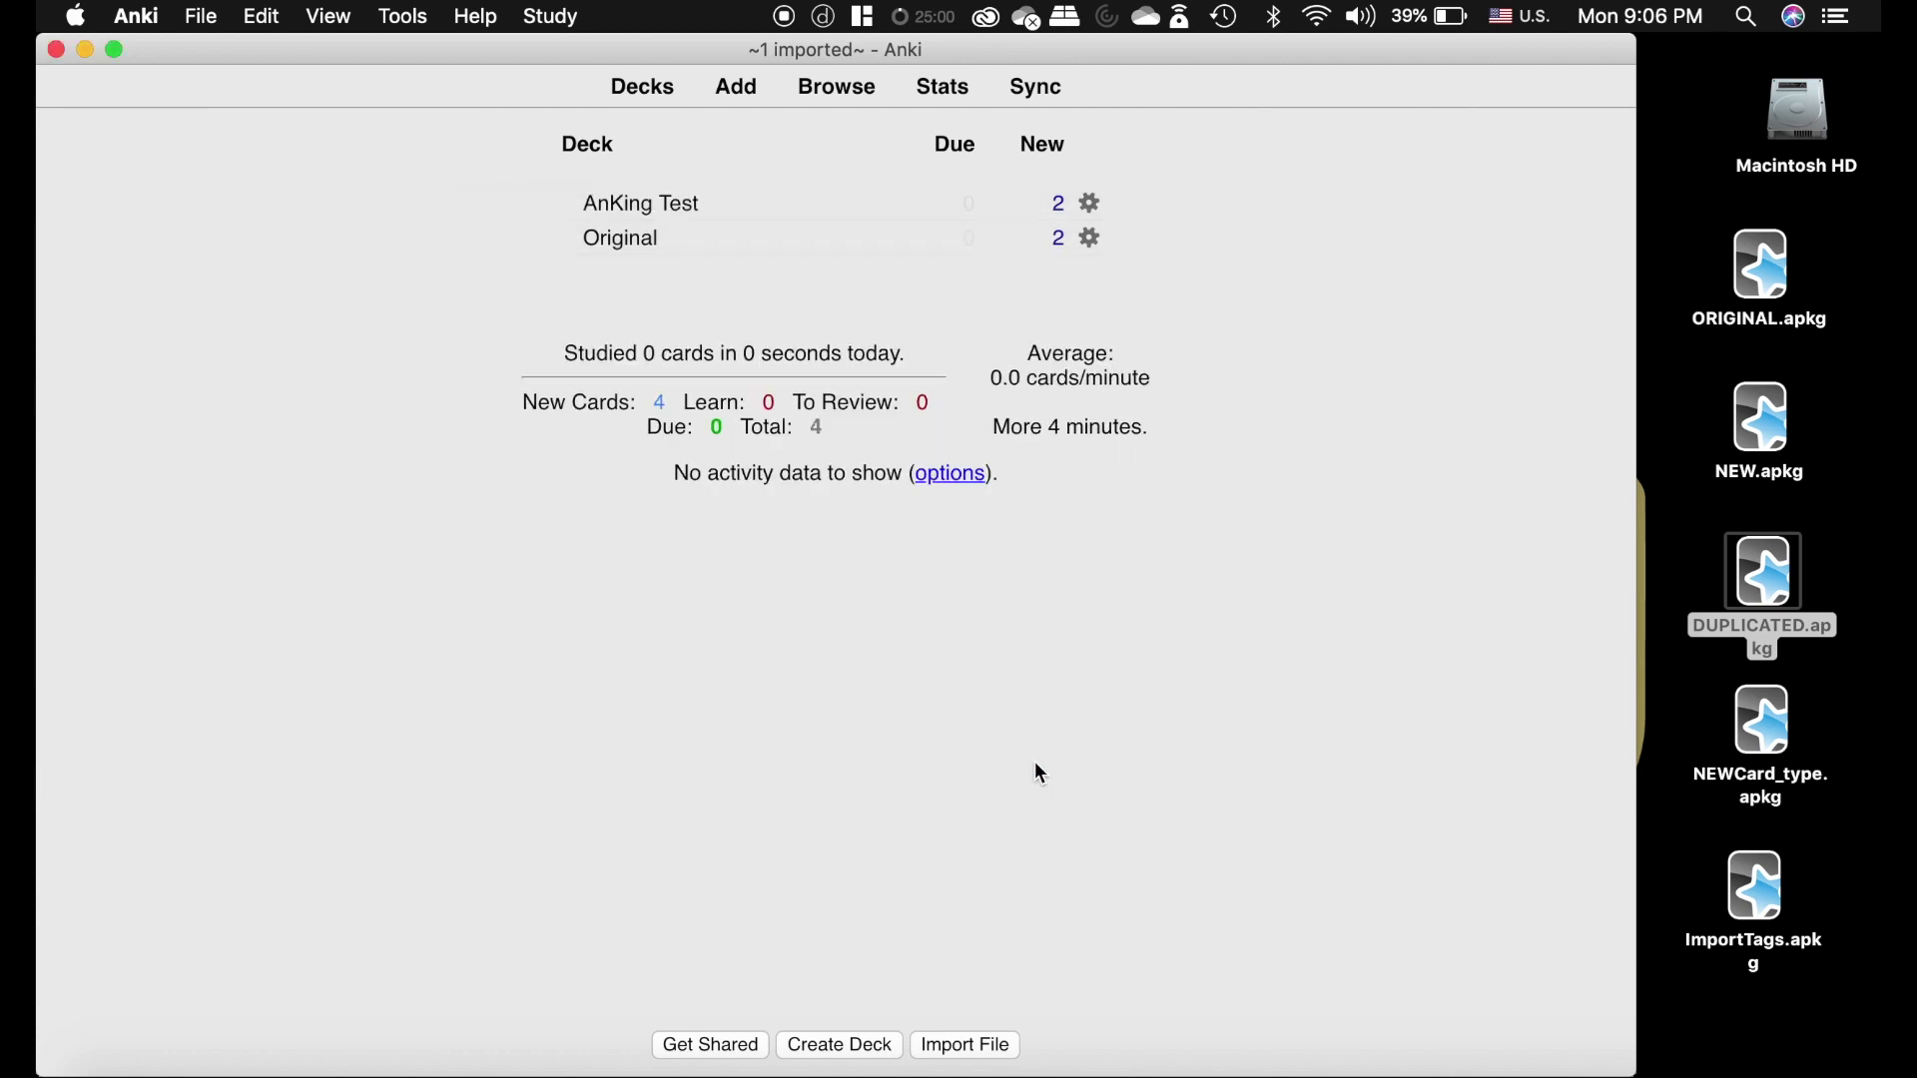
left_click(856, 90)
left_click(300, 375)
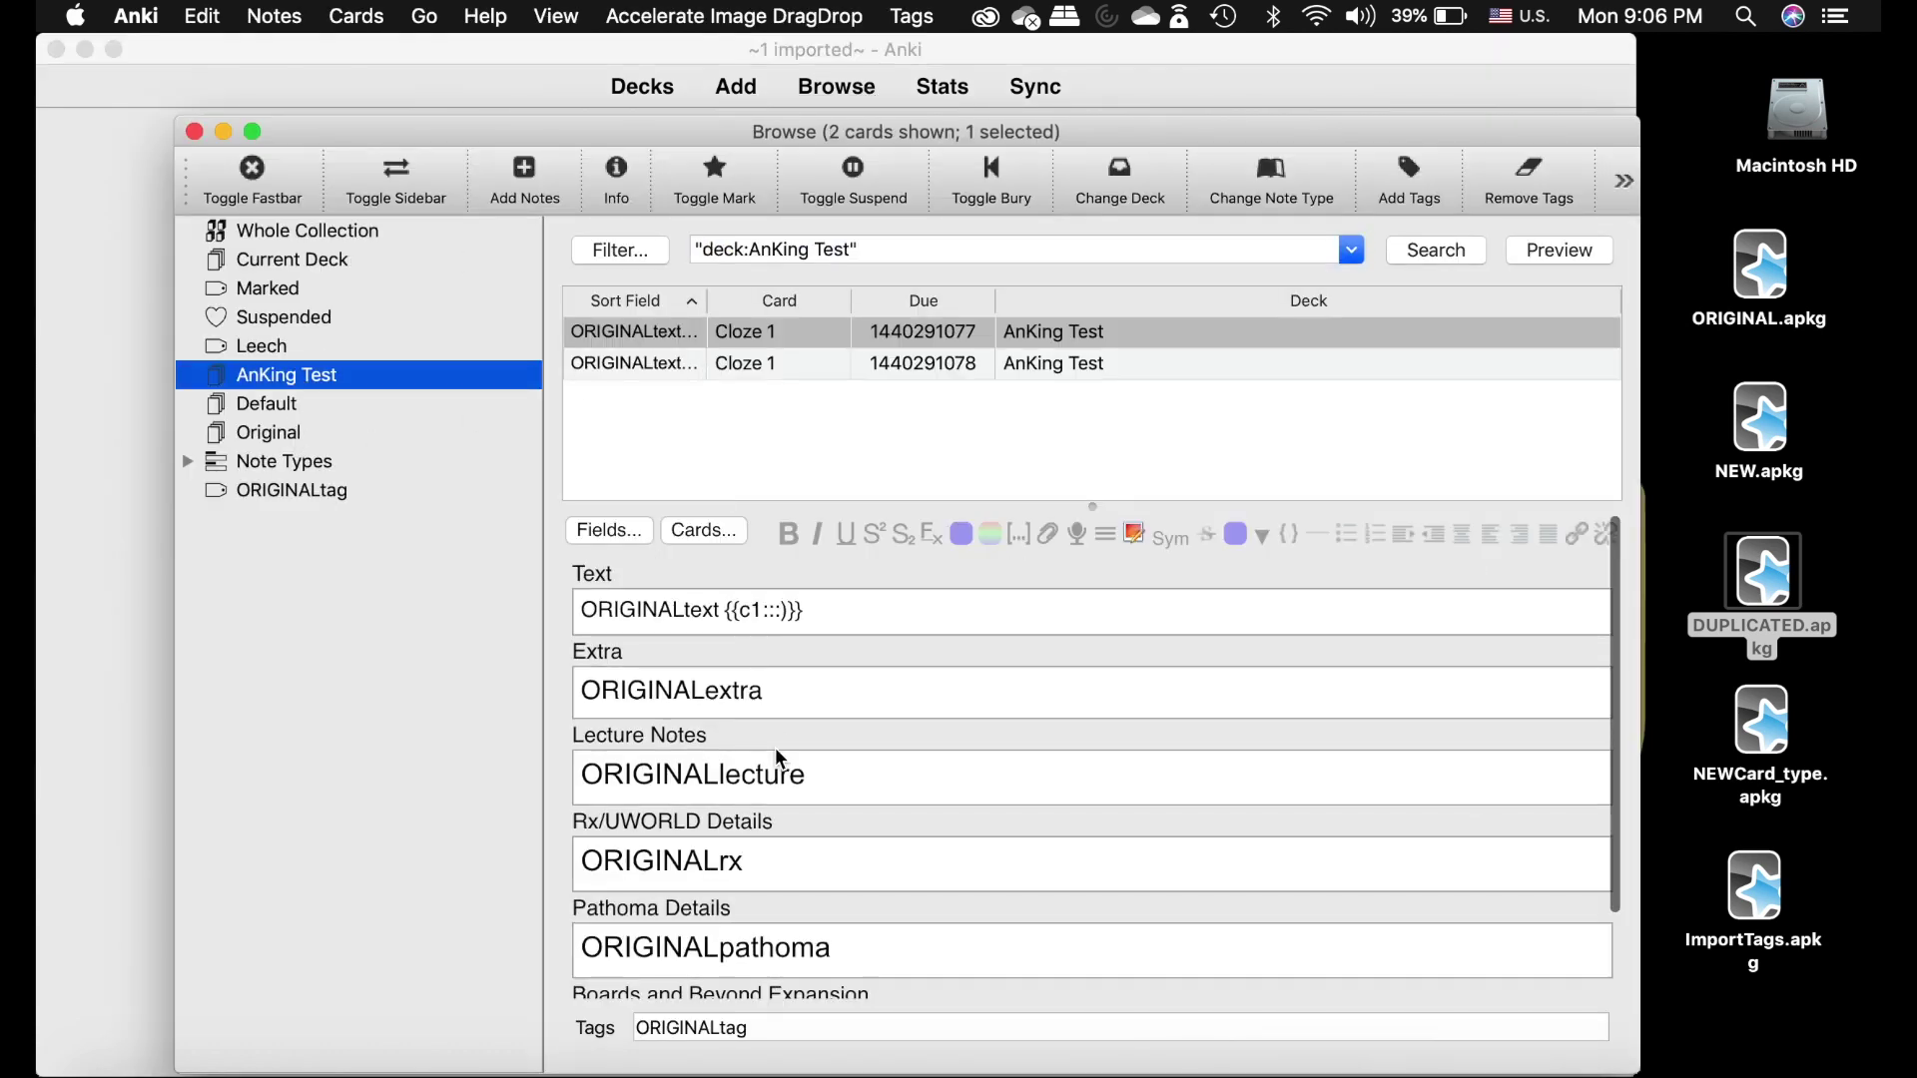
Show the duplicates of the selected AnKing Test note and review its fields.
scroll(782, 760, "down", 2)
left_click(656, 973)
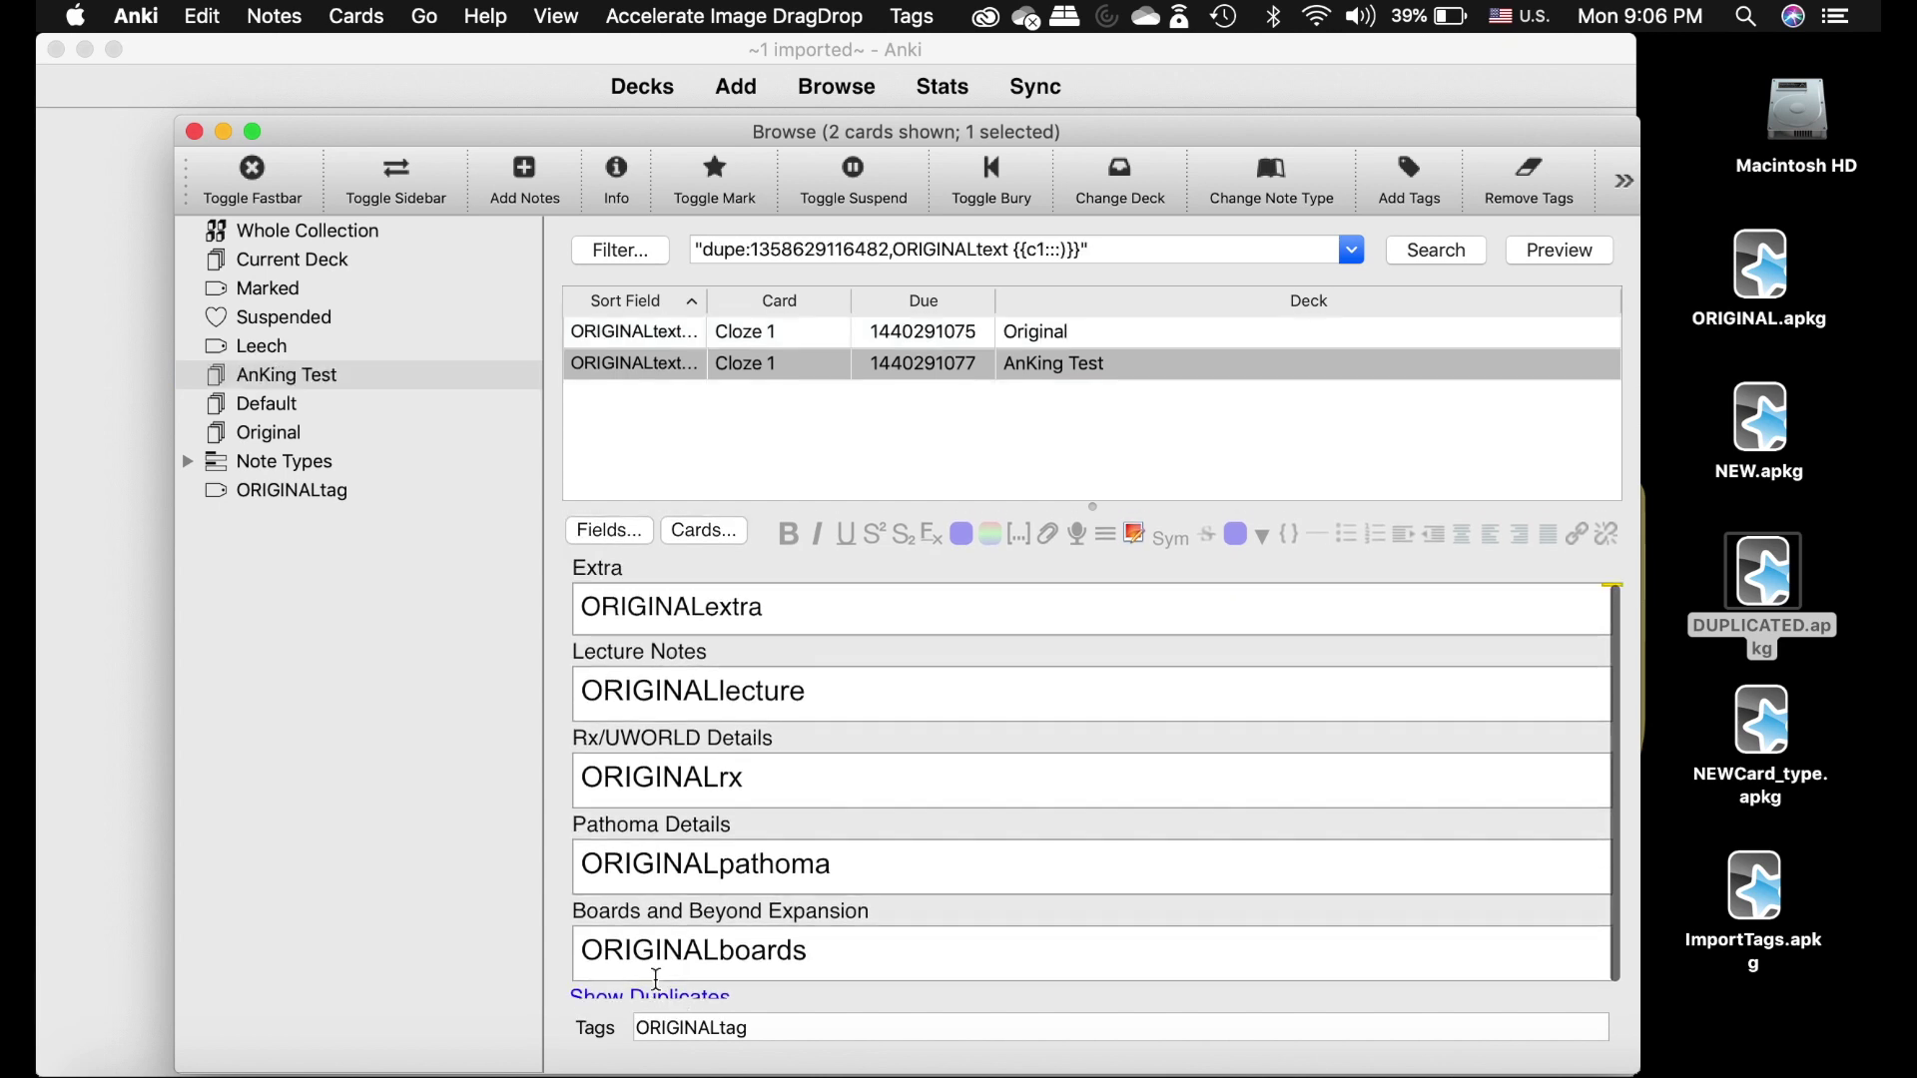
scroll(668, 660, "down", 1)
scroll(668, 660, "up", 2)
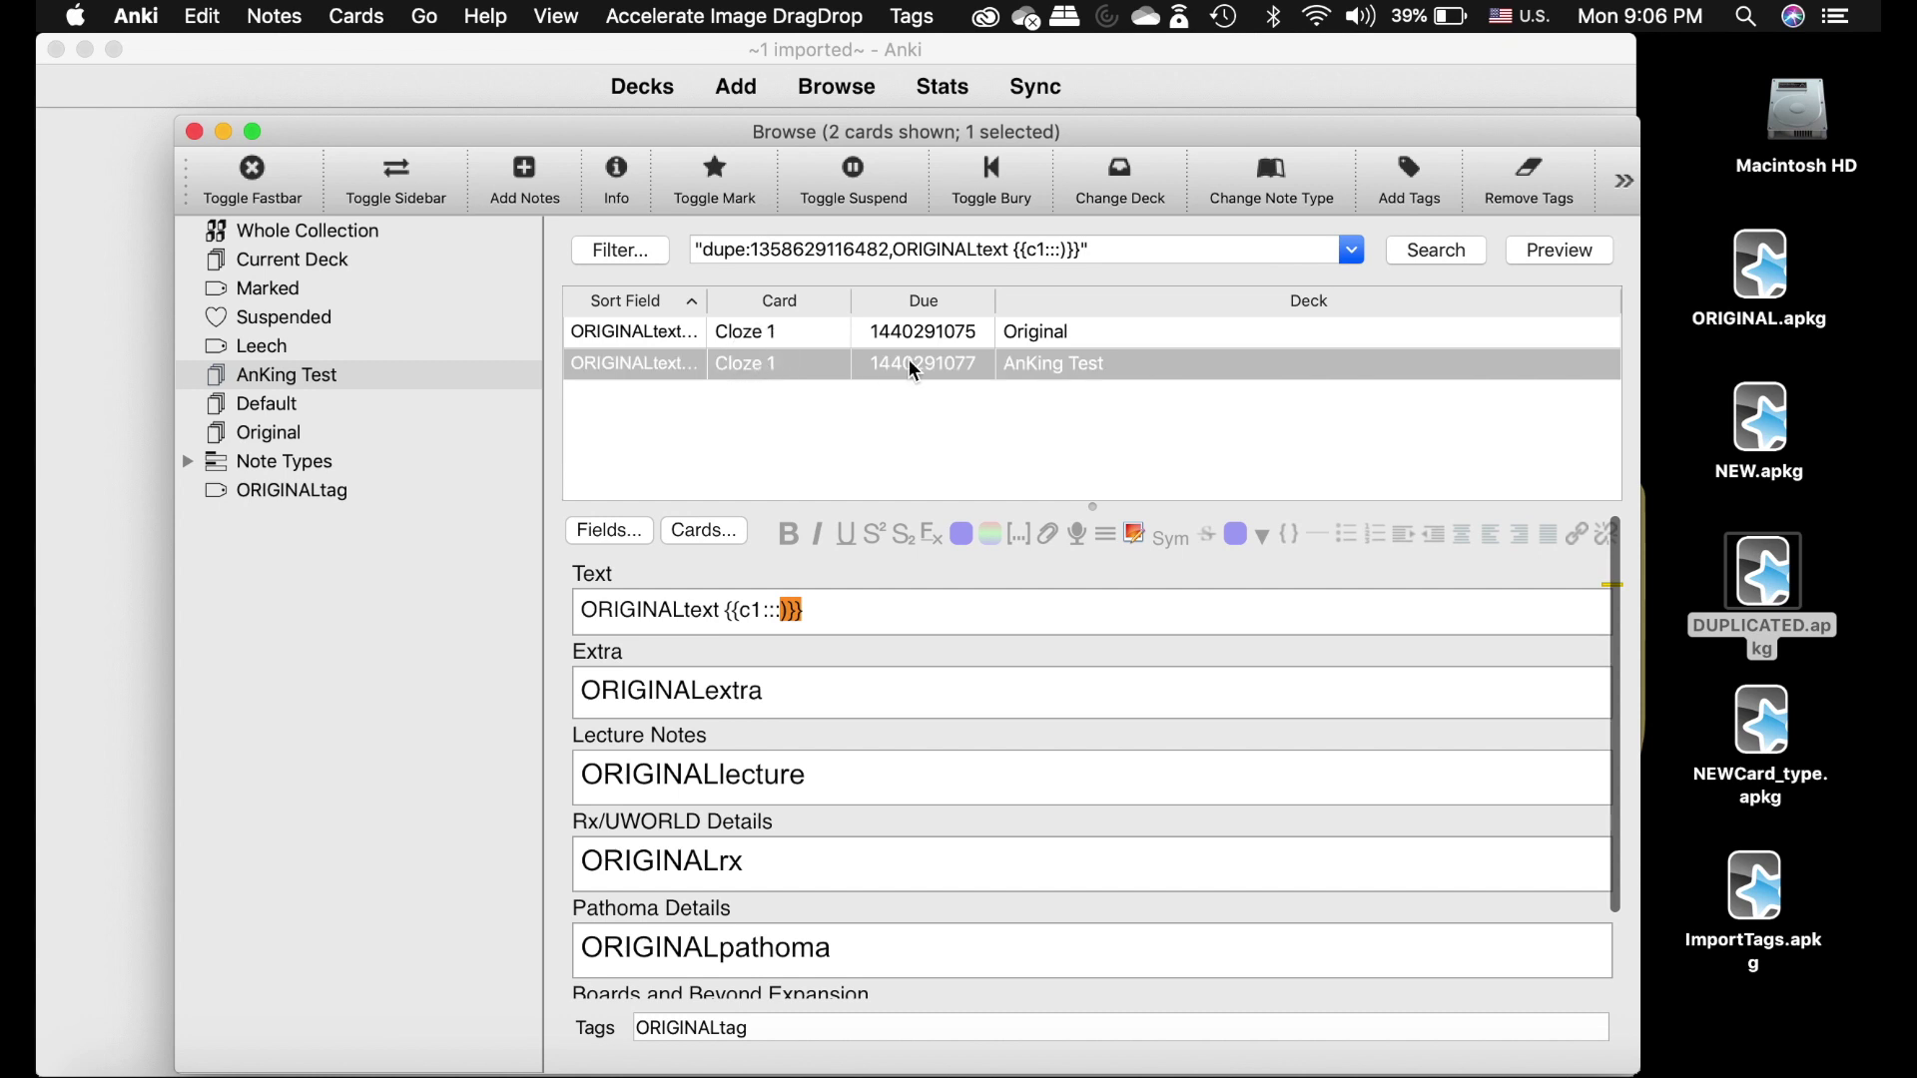
Compare the note IDs of the two duplicate notes in their card info, and show the Created column in the card list.
left_click(619, 178)
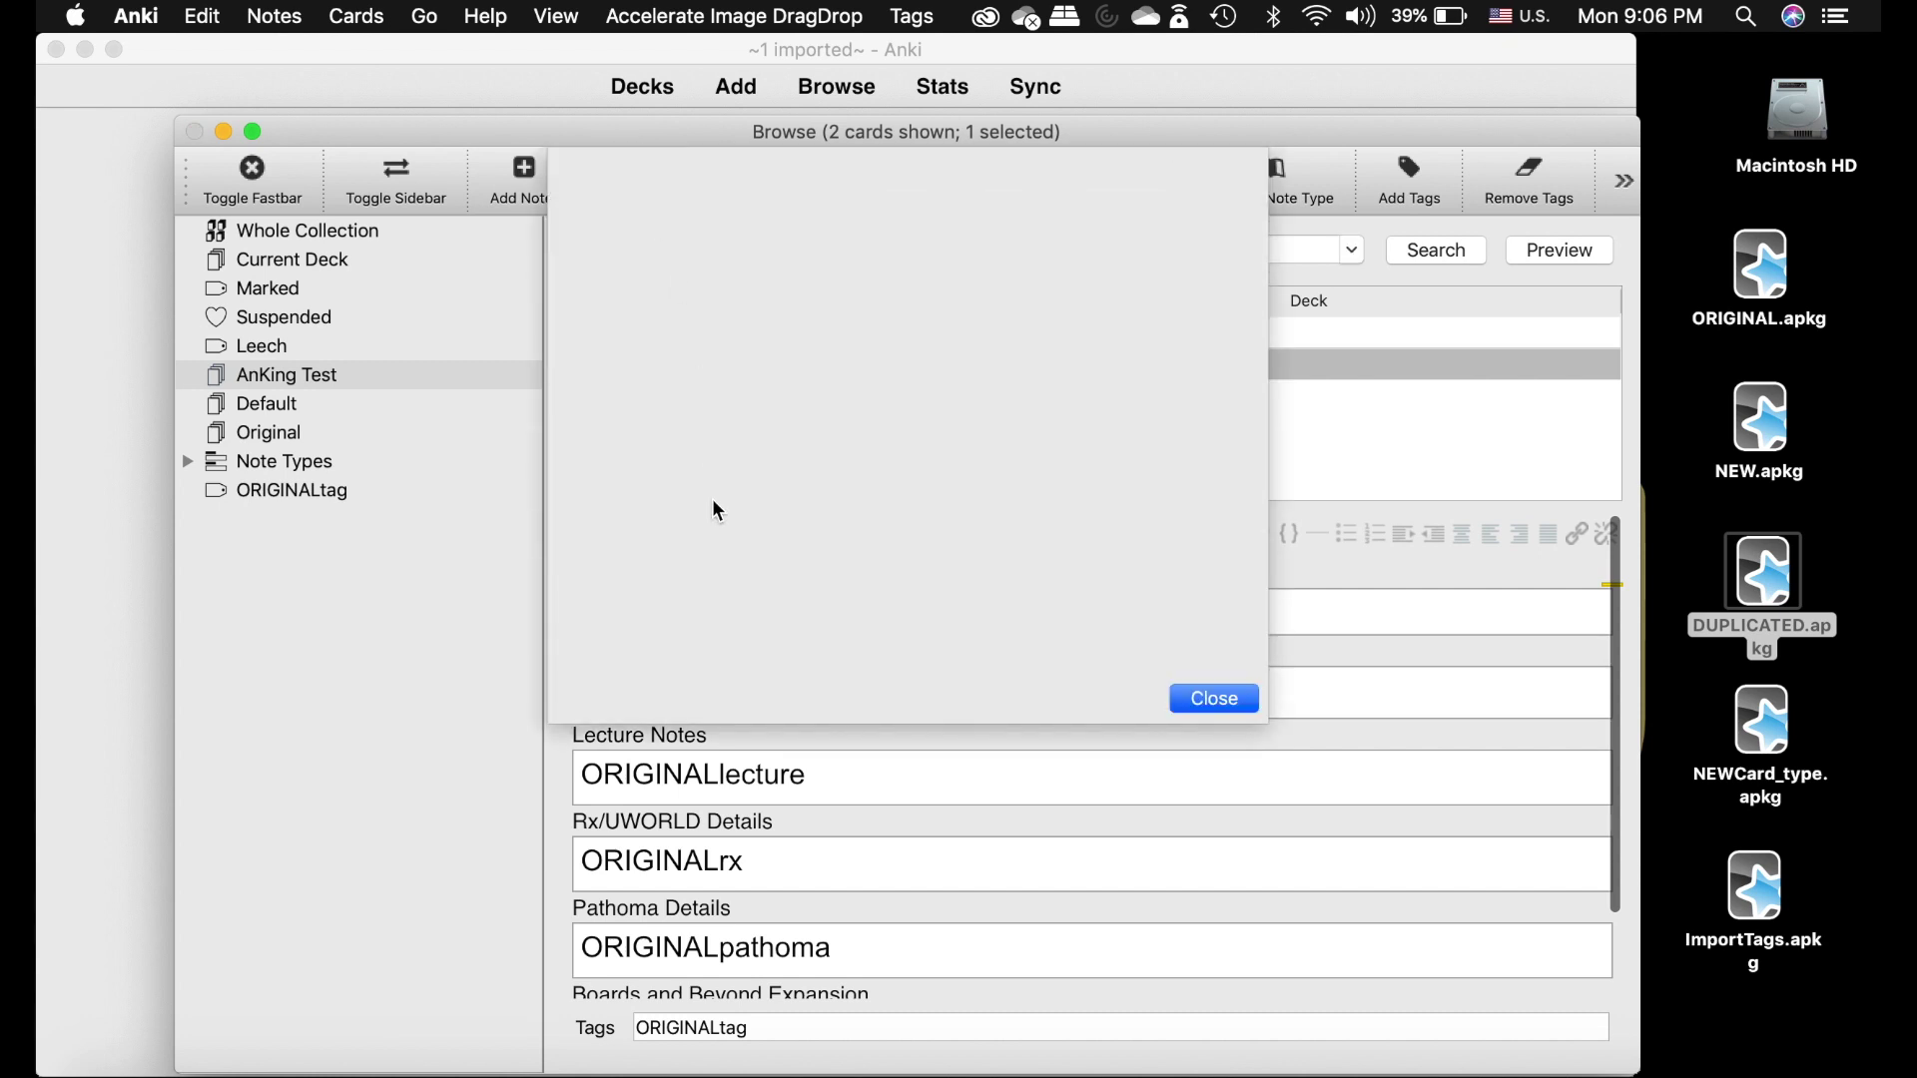
left_click_drag(1006, 367, 603, 361)
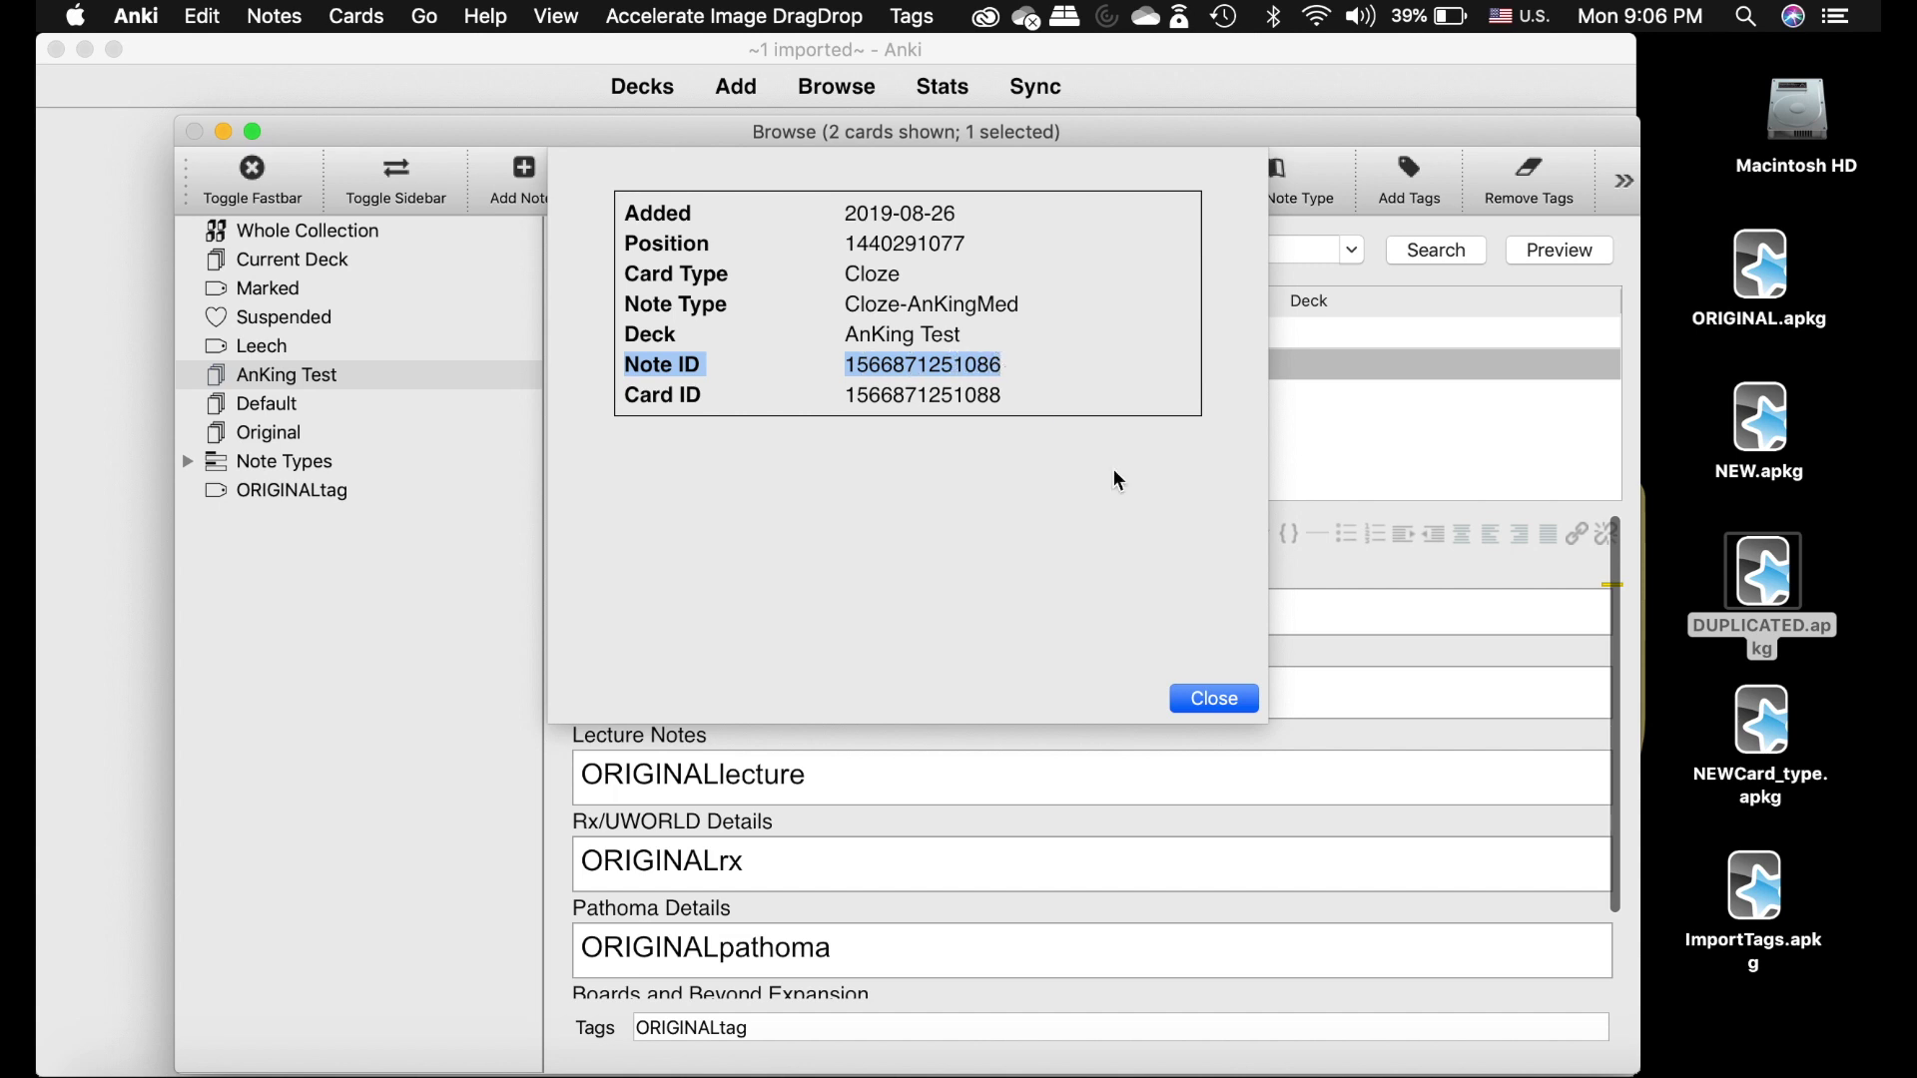
left_click(1229, 698)
left_click(950, 329)
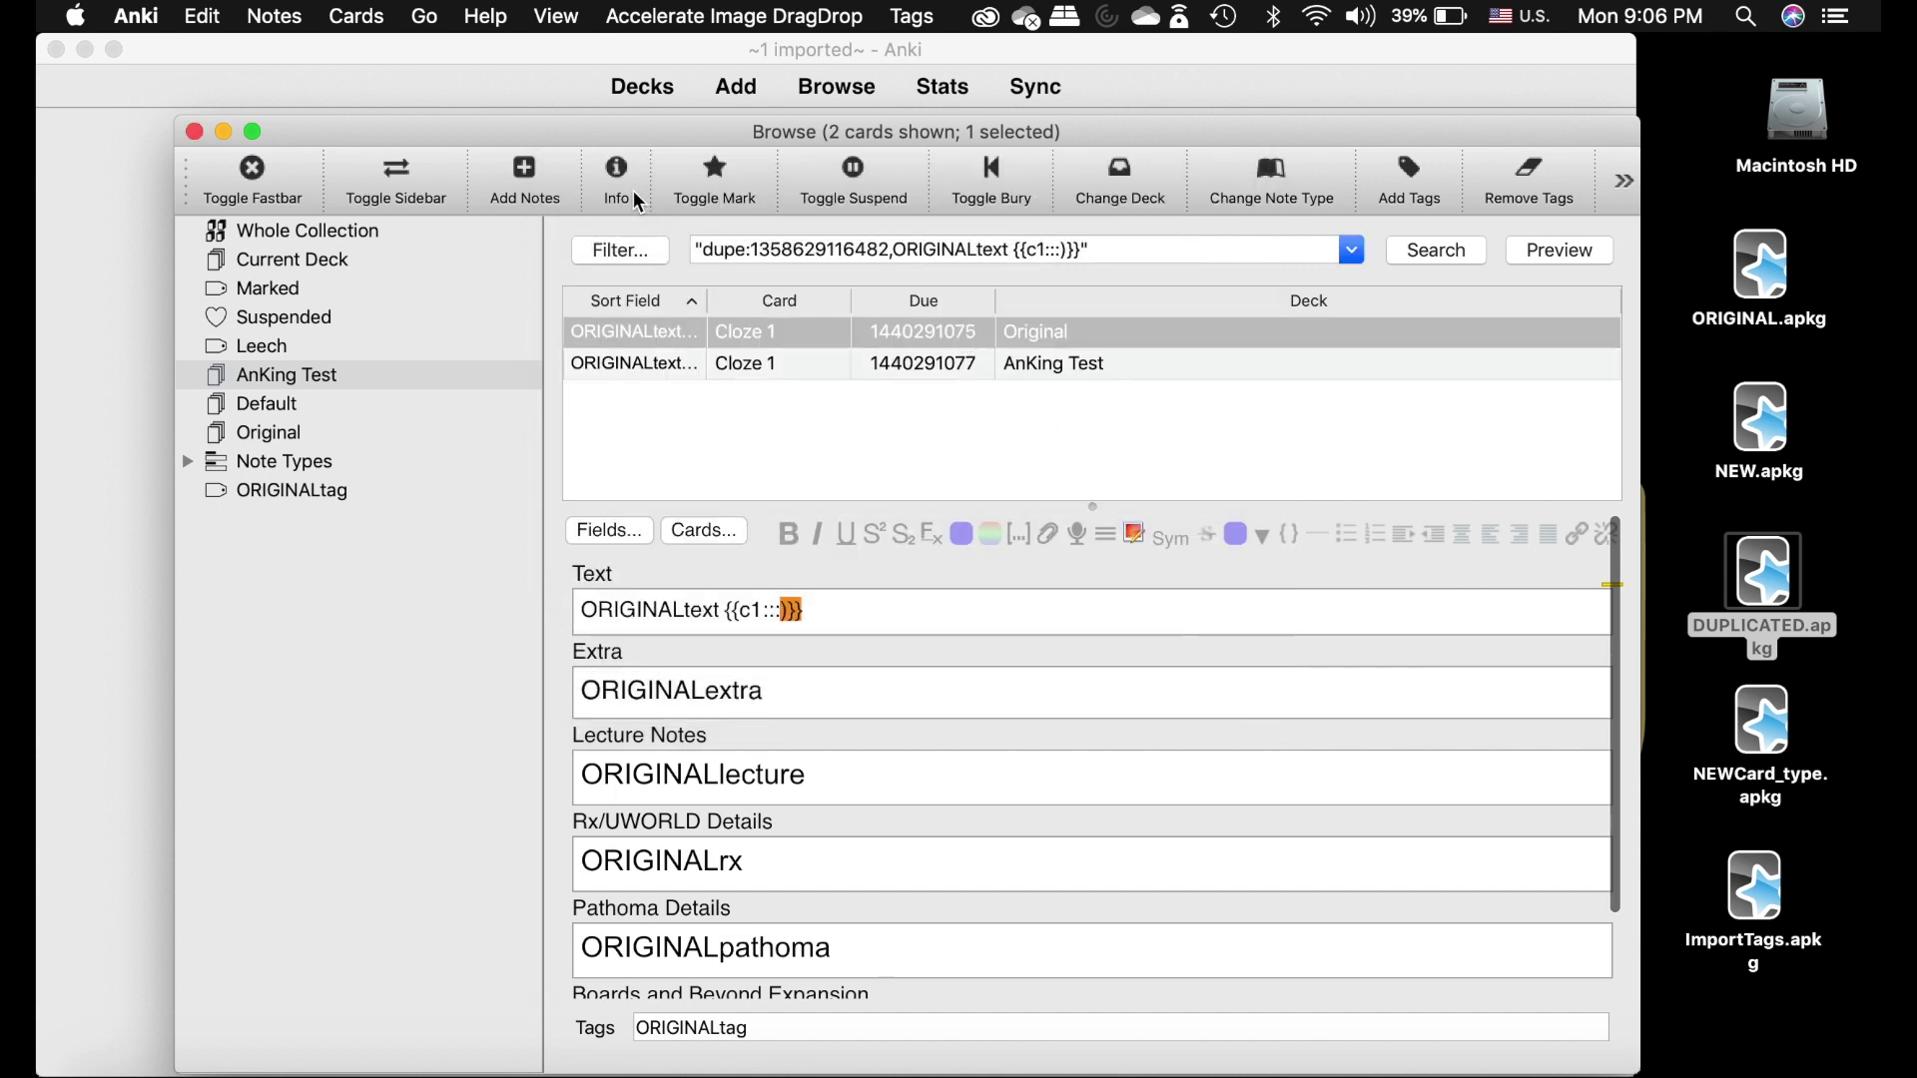
left_click(614, 181)
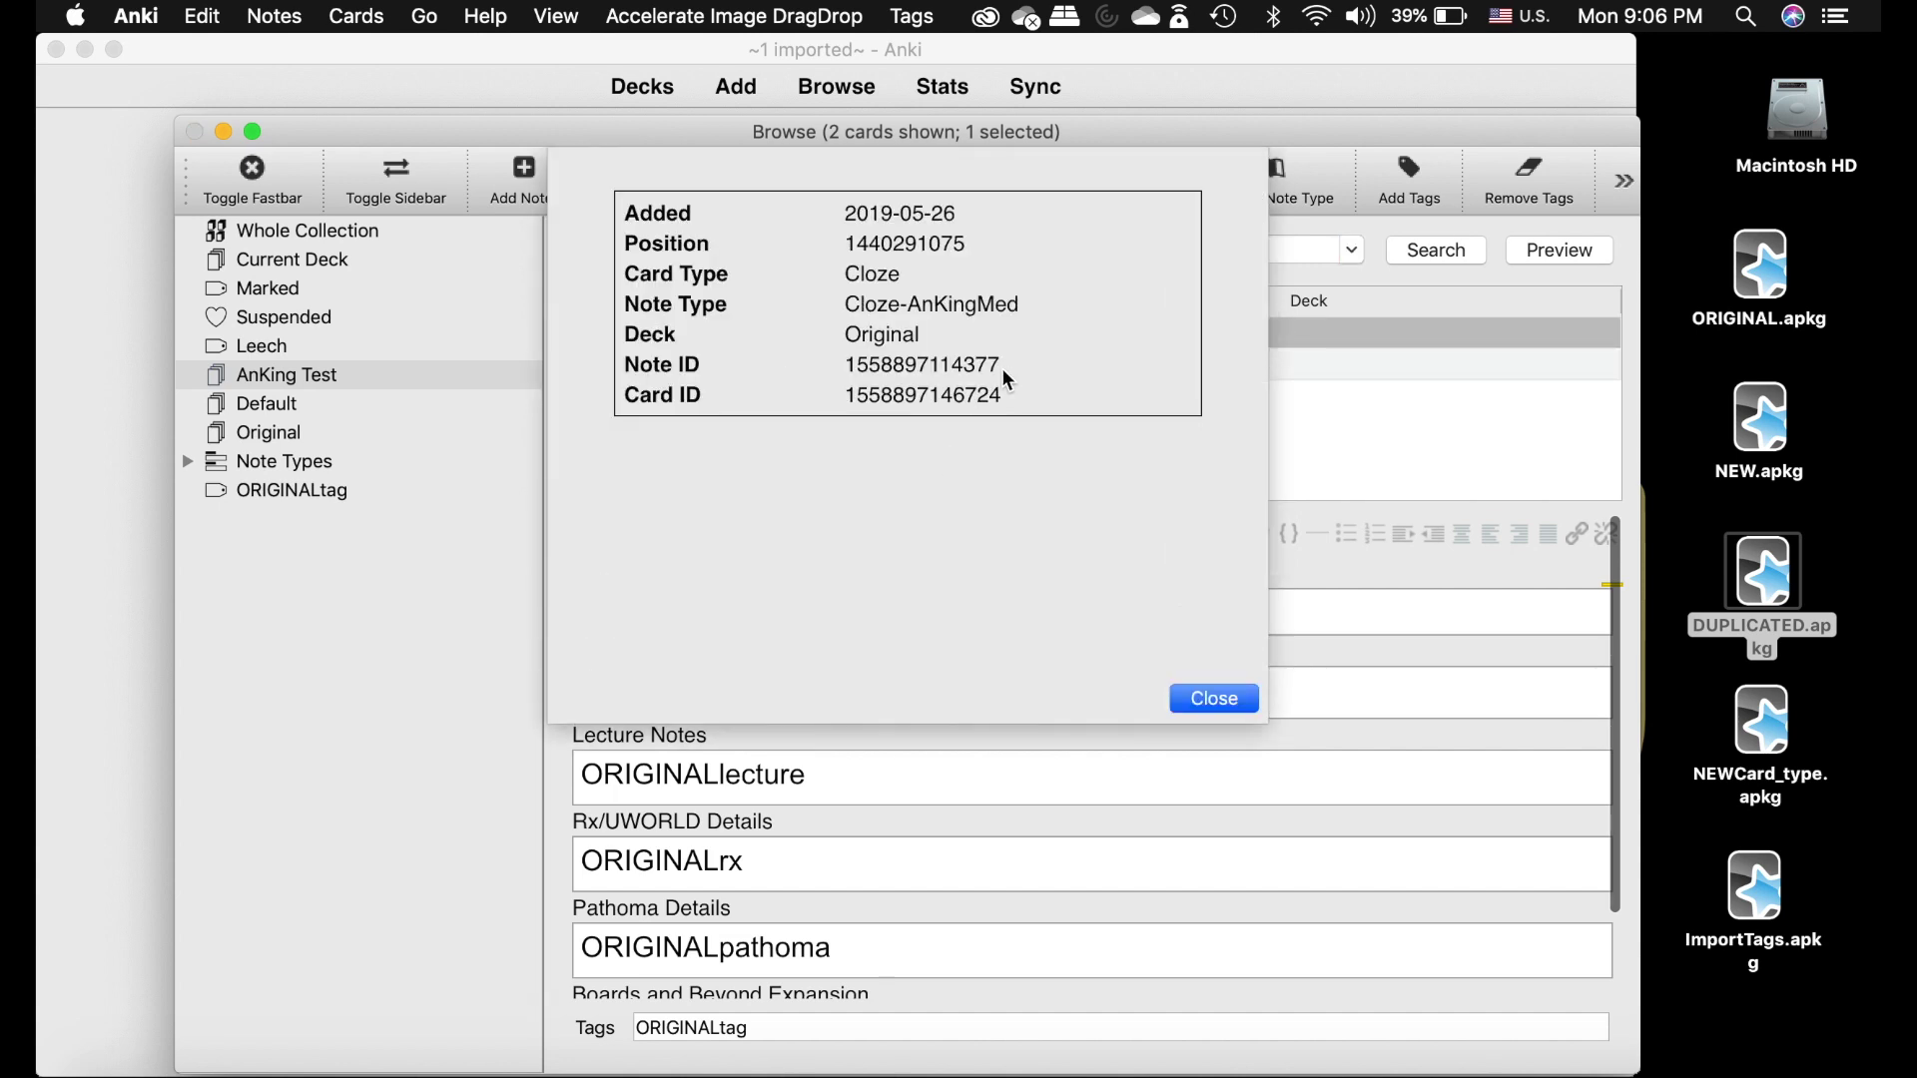
left_click(1213, 698)
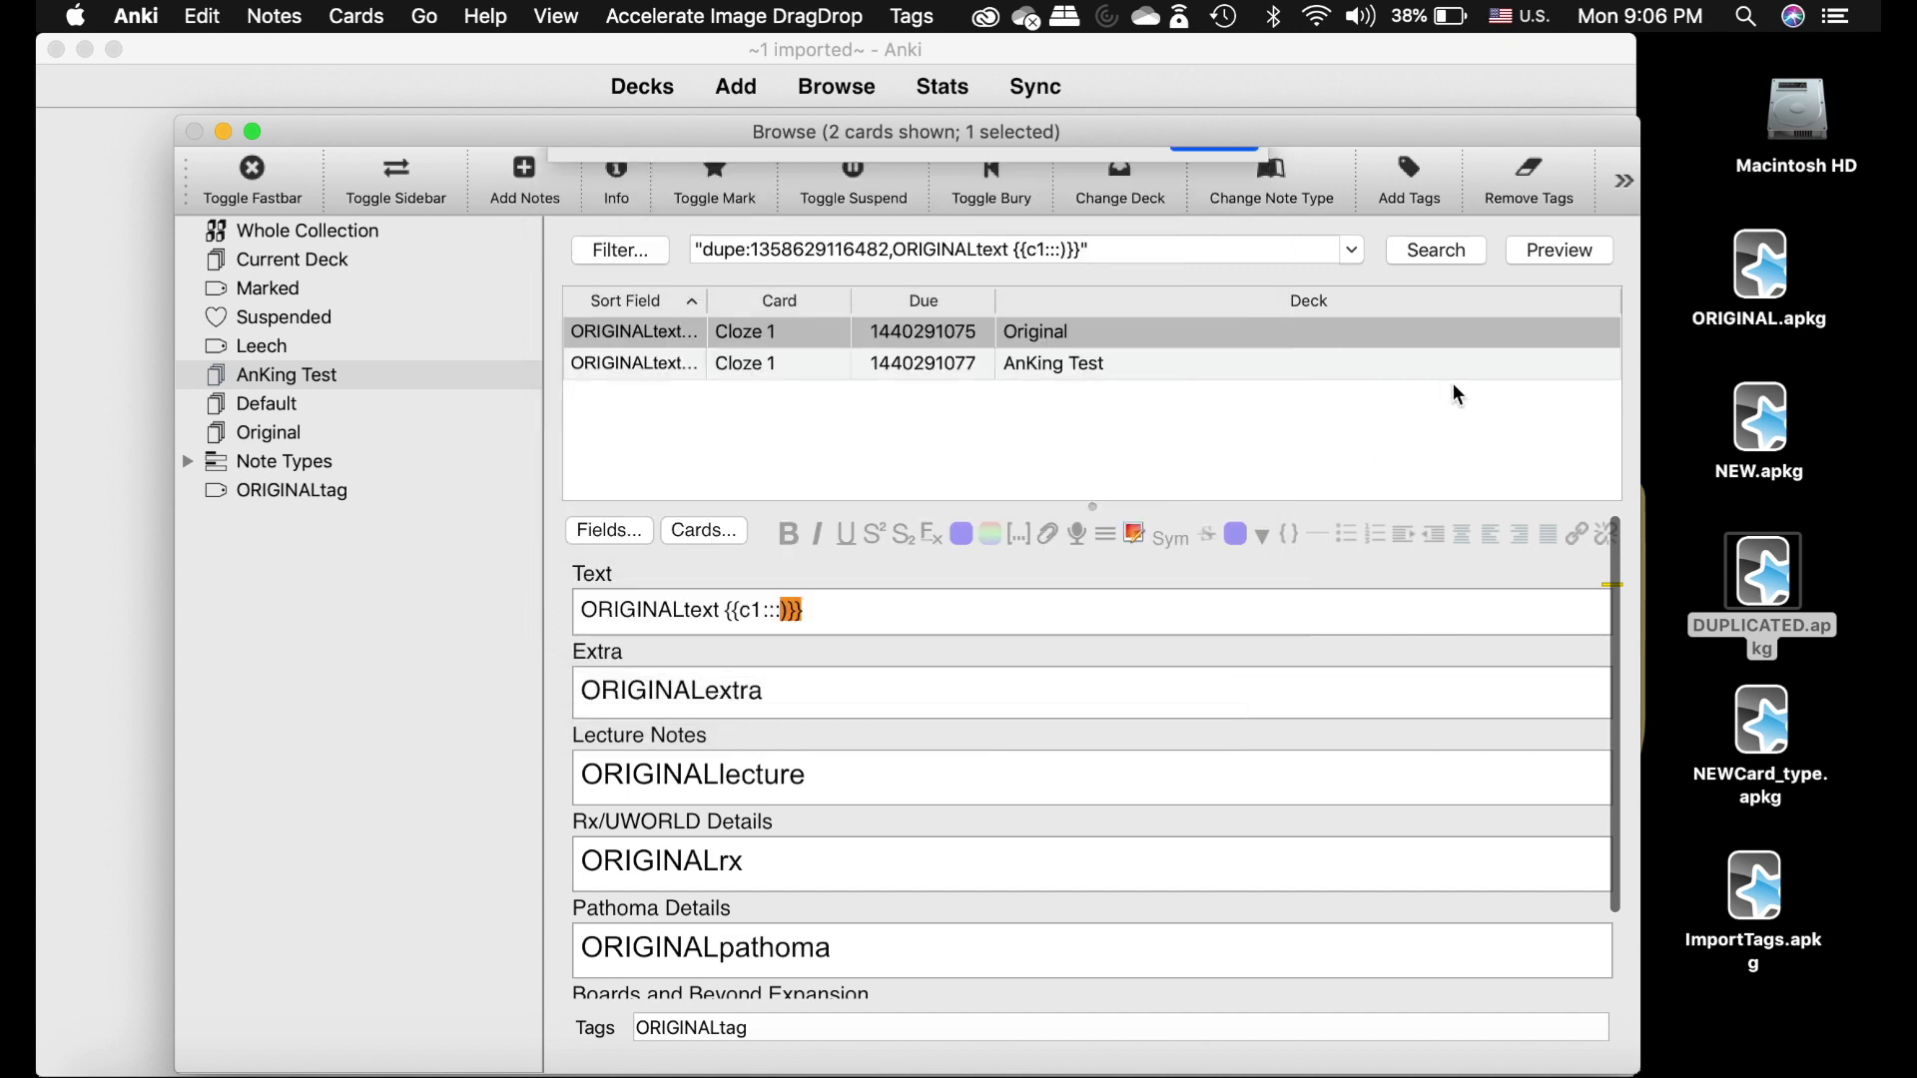
right_click(1403, 298)
left_click(1504, 459)
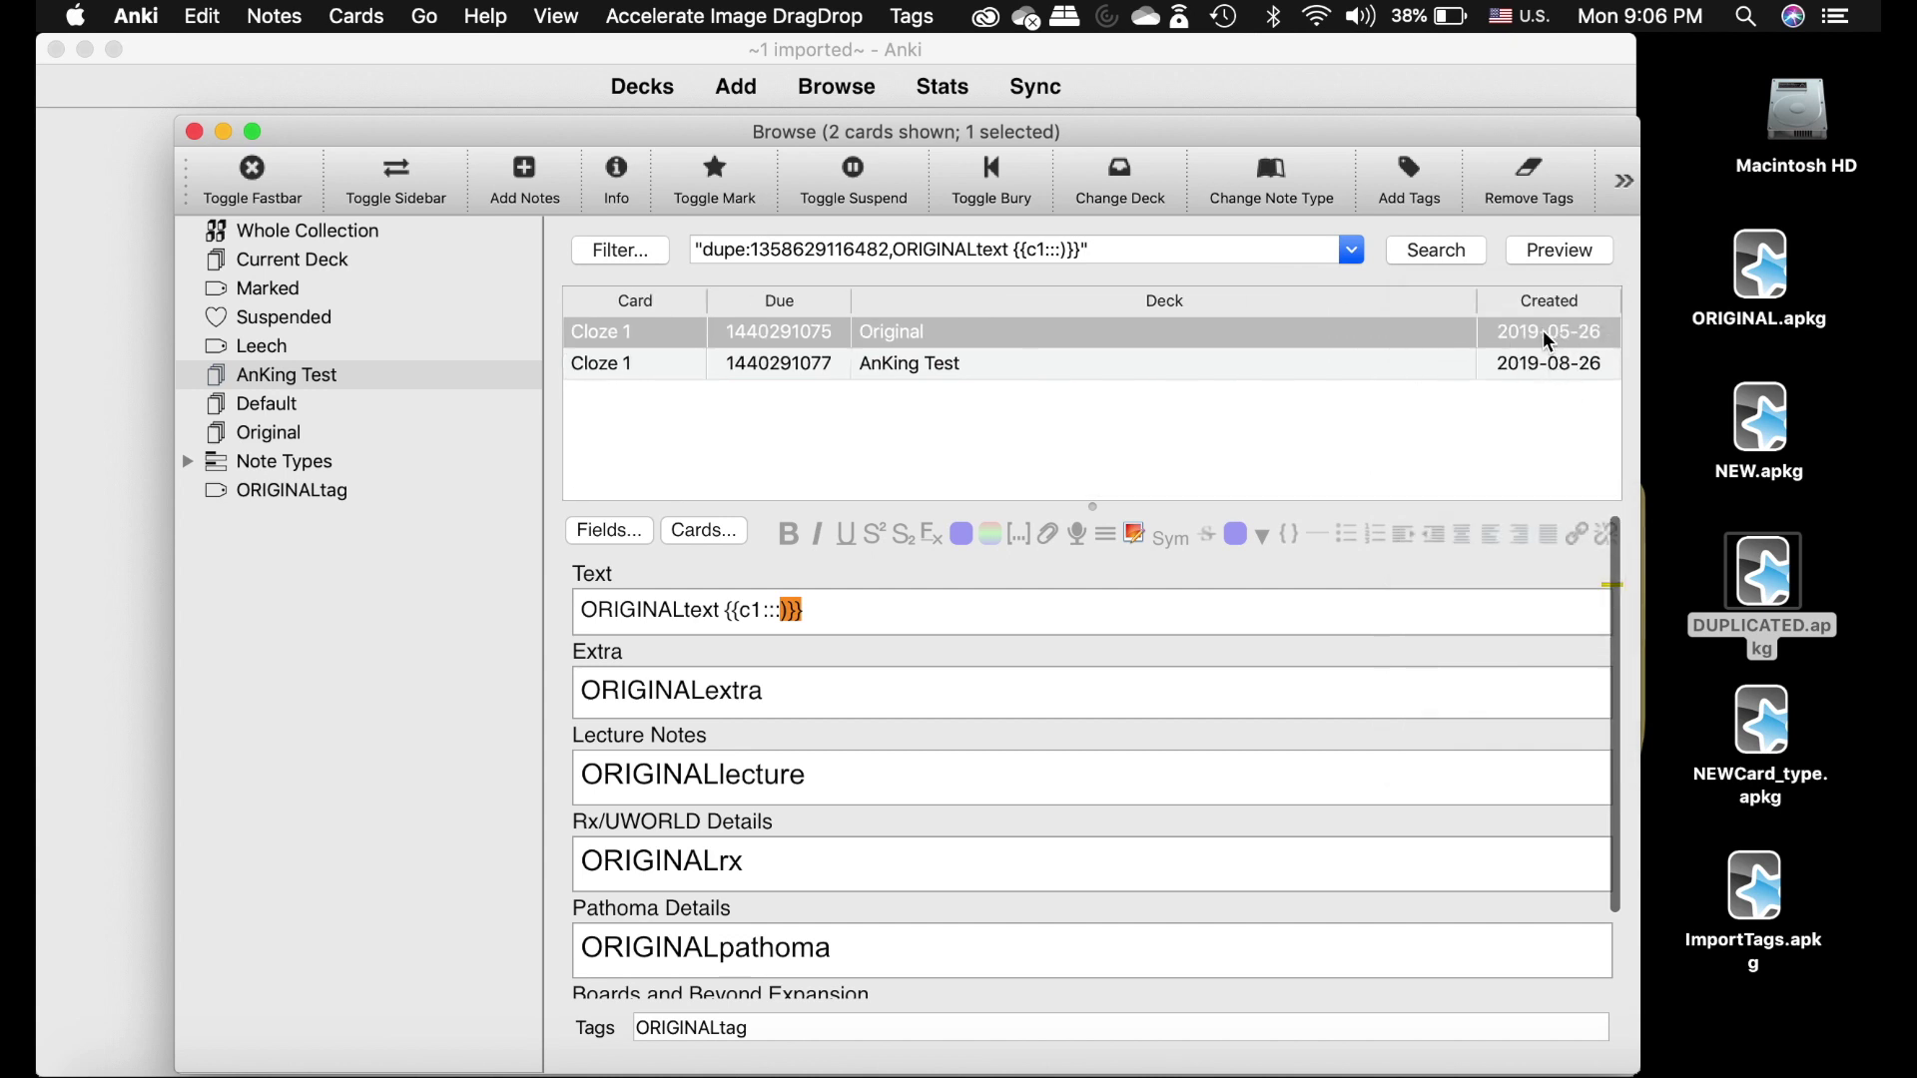
Look up the Create Duplicate command among the browser's editing commands, and close the card browser.
left_click(295, 10)
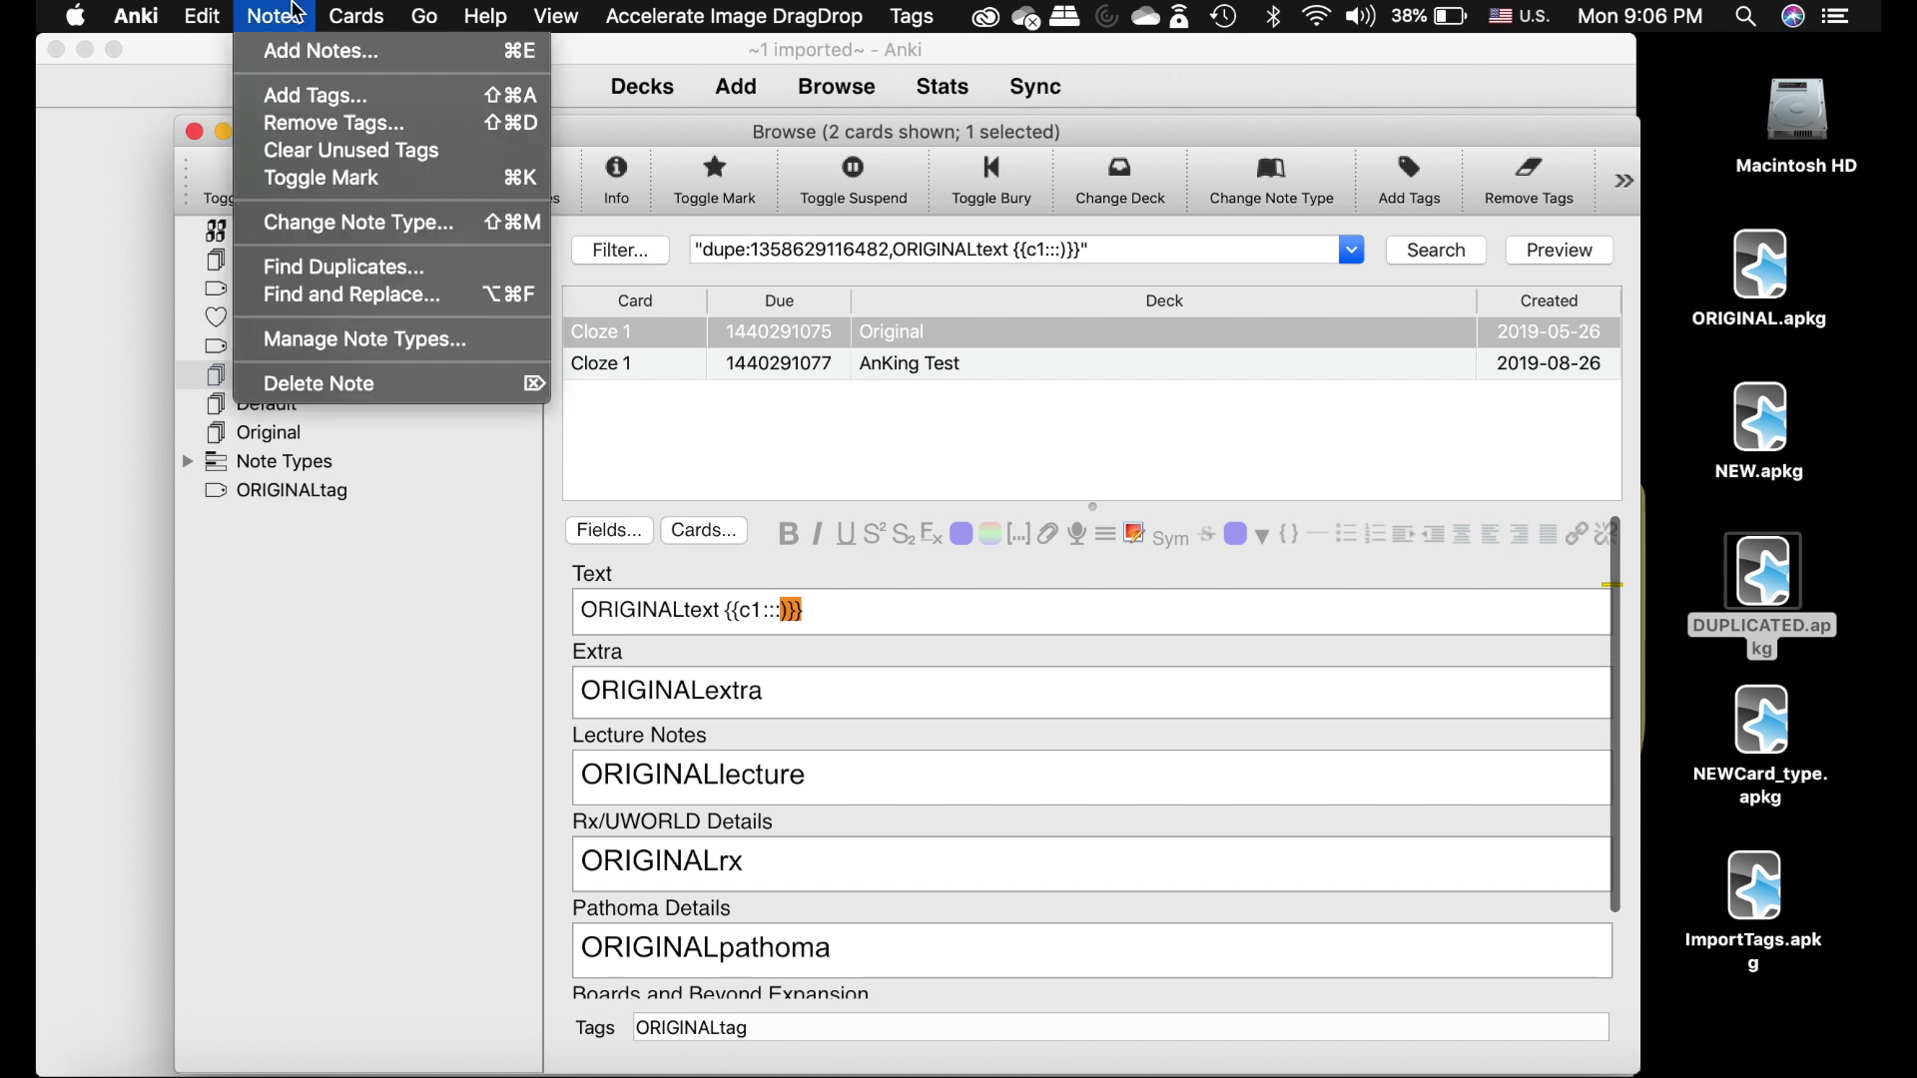
mouse_move(205, 15)
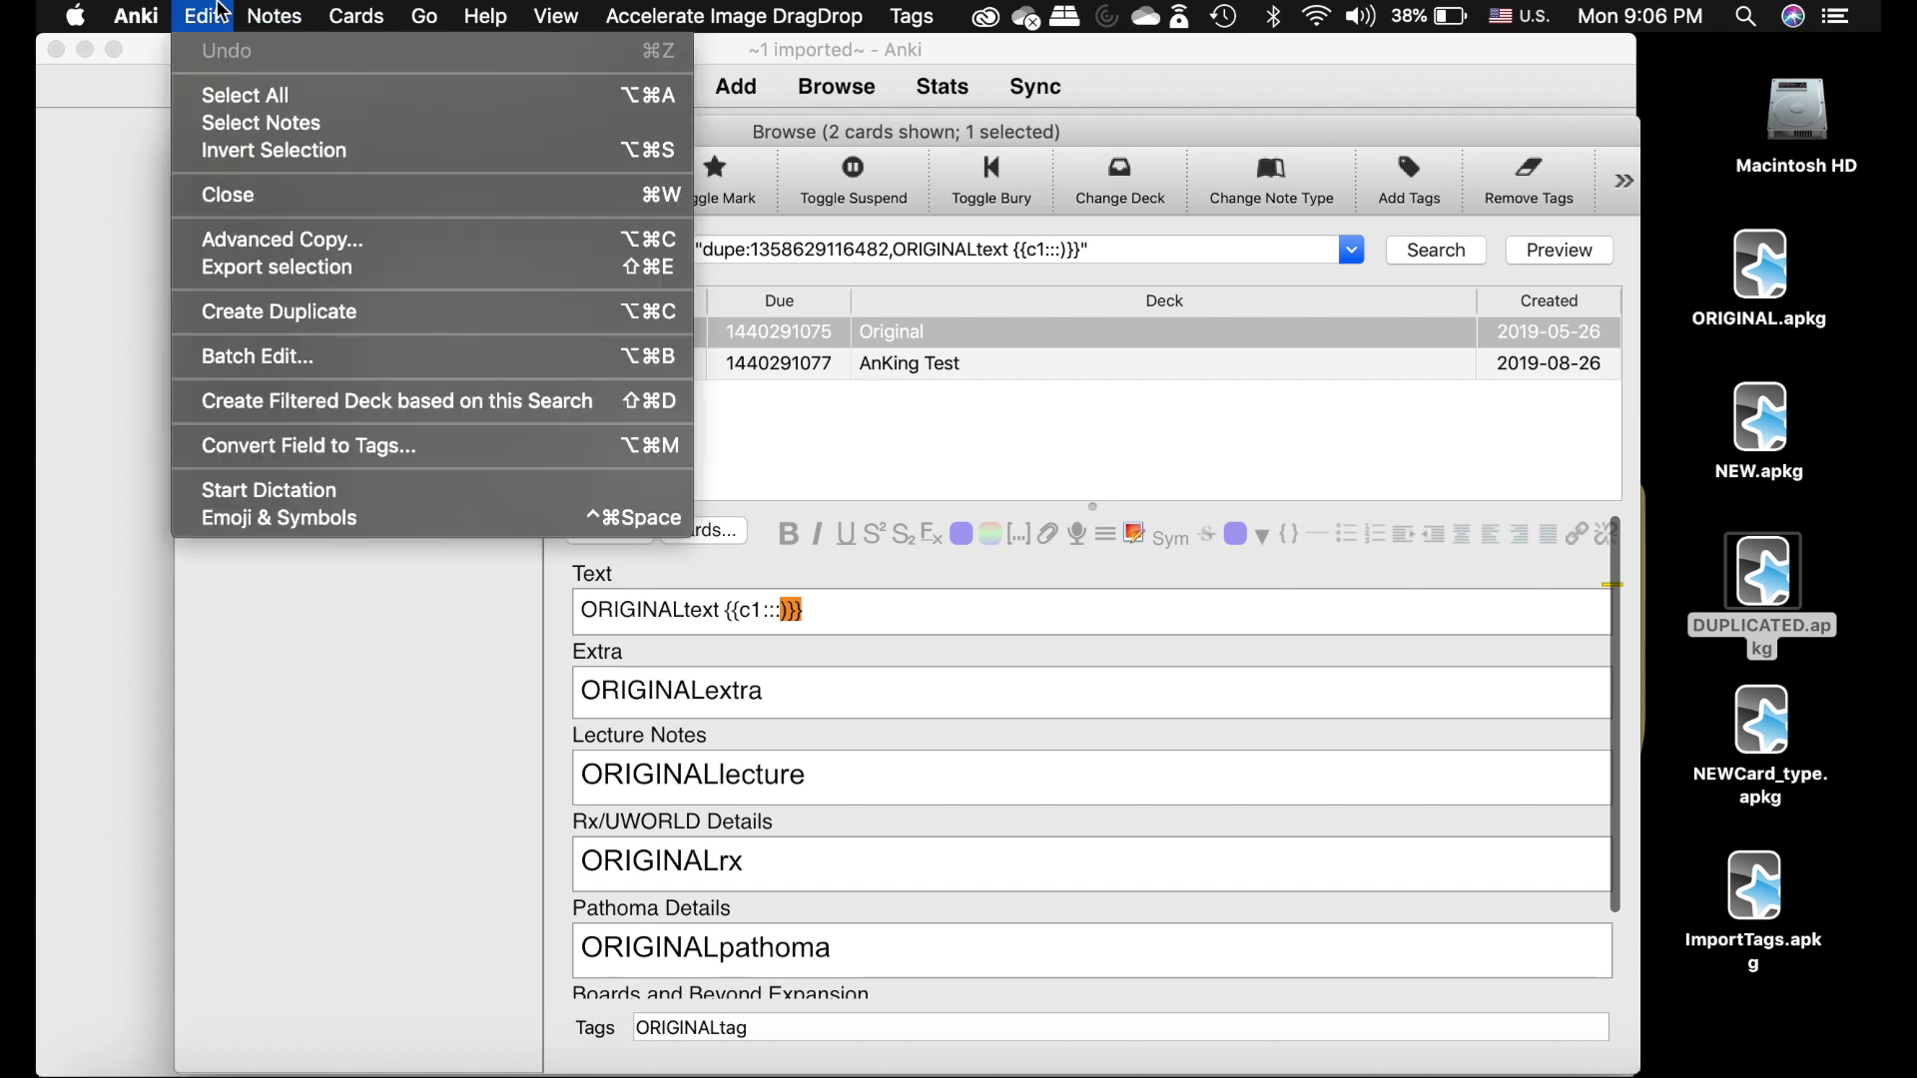
left_click(326, 315)
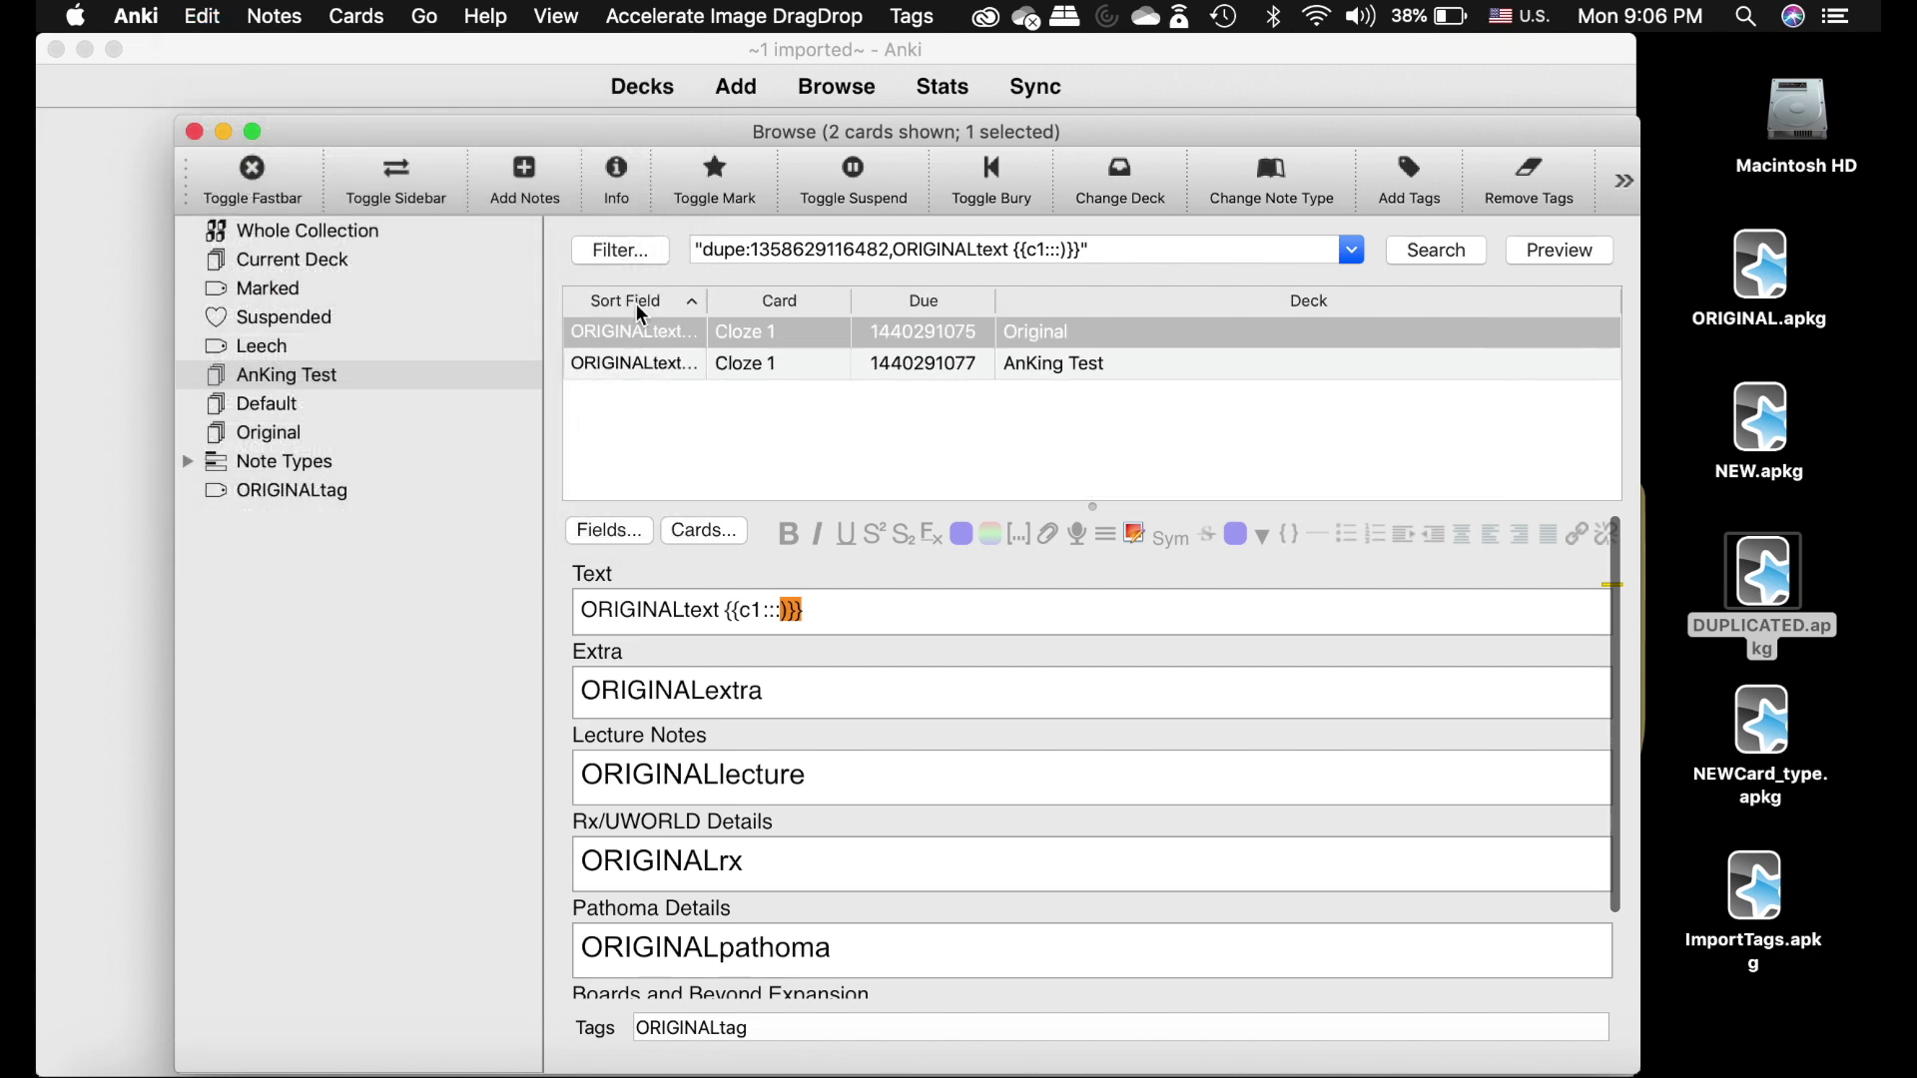
left_click(193, 131)
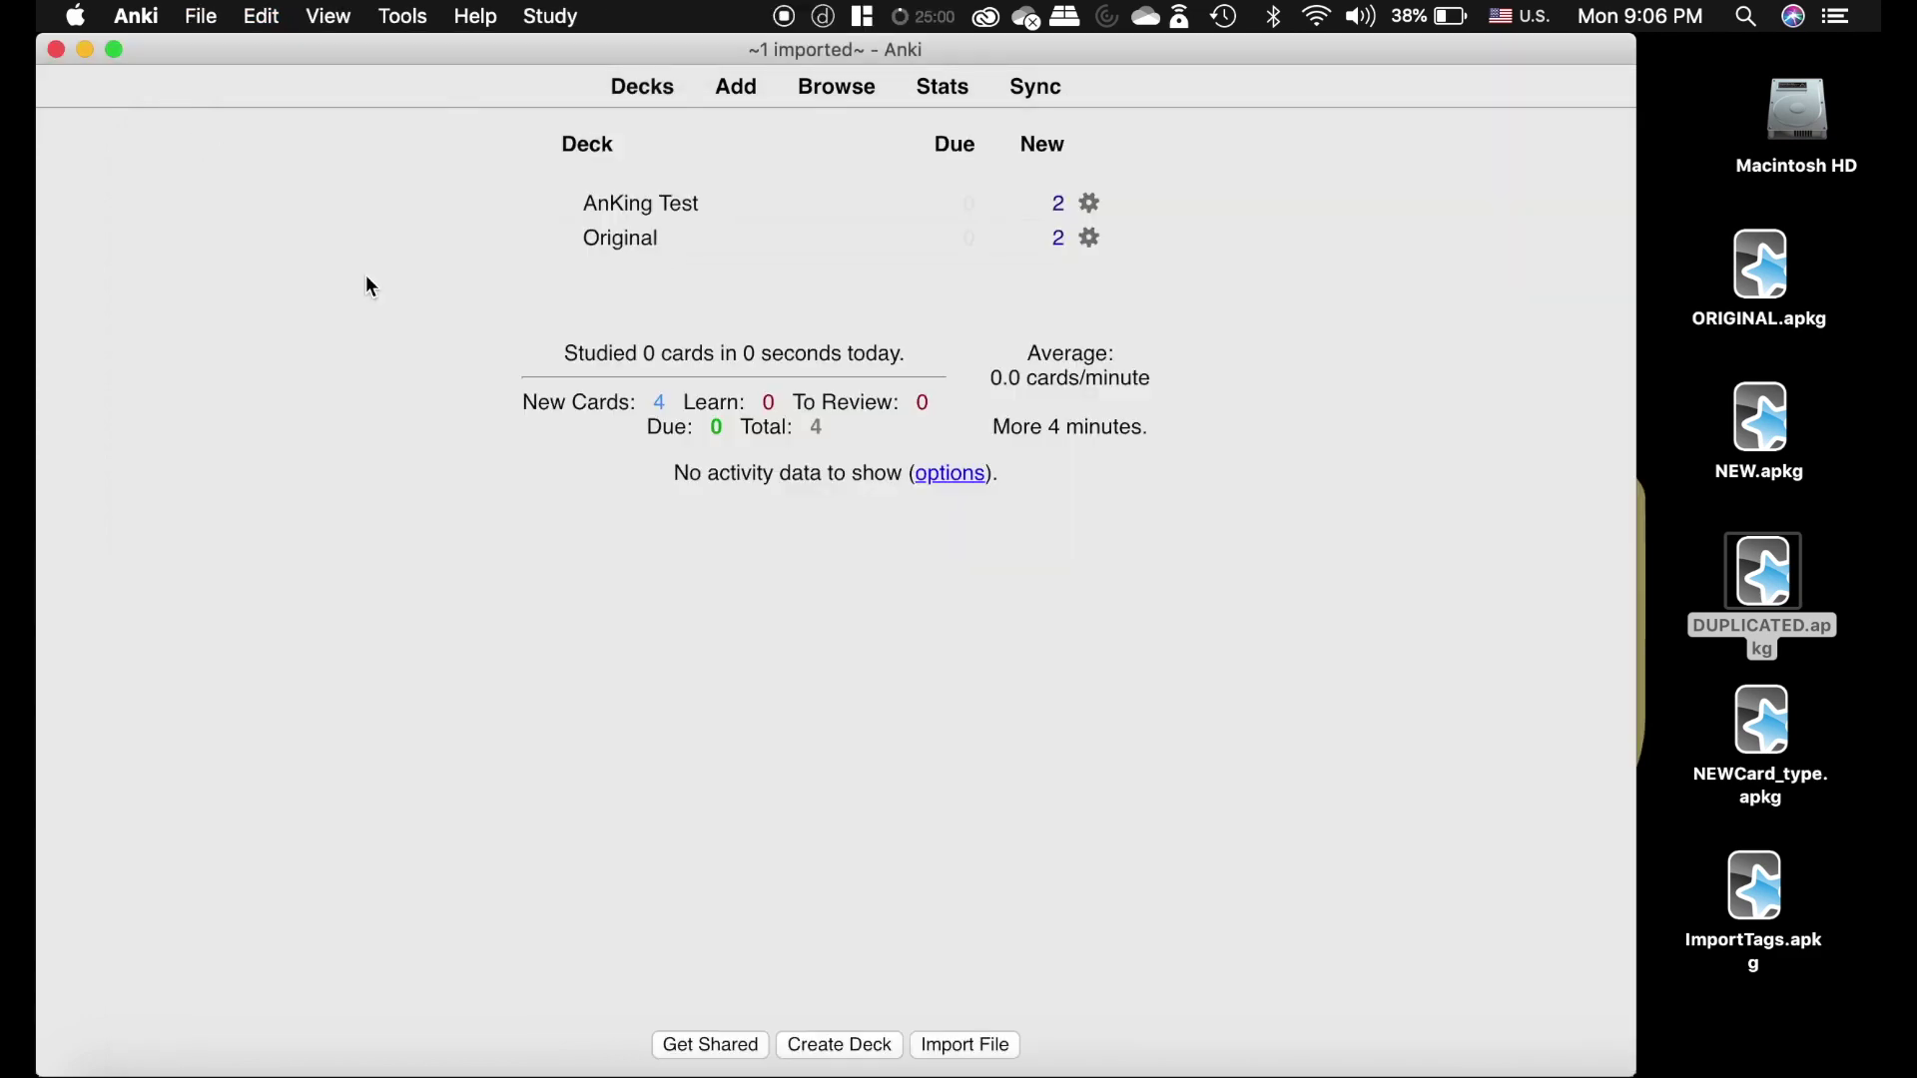
Switch to the "~2 skipped~" profile.
left_click(222, 14)
left_click(224, 52)
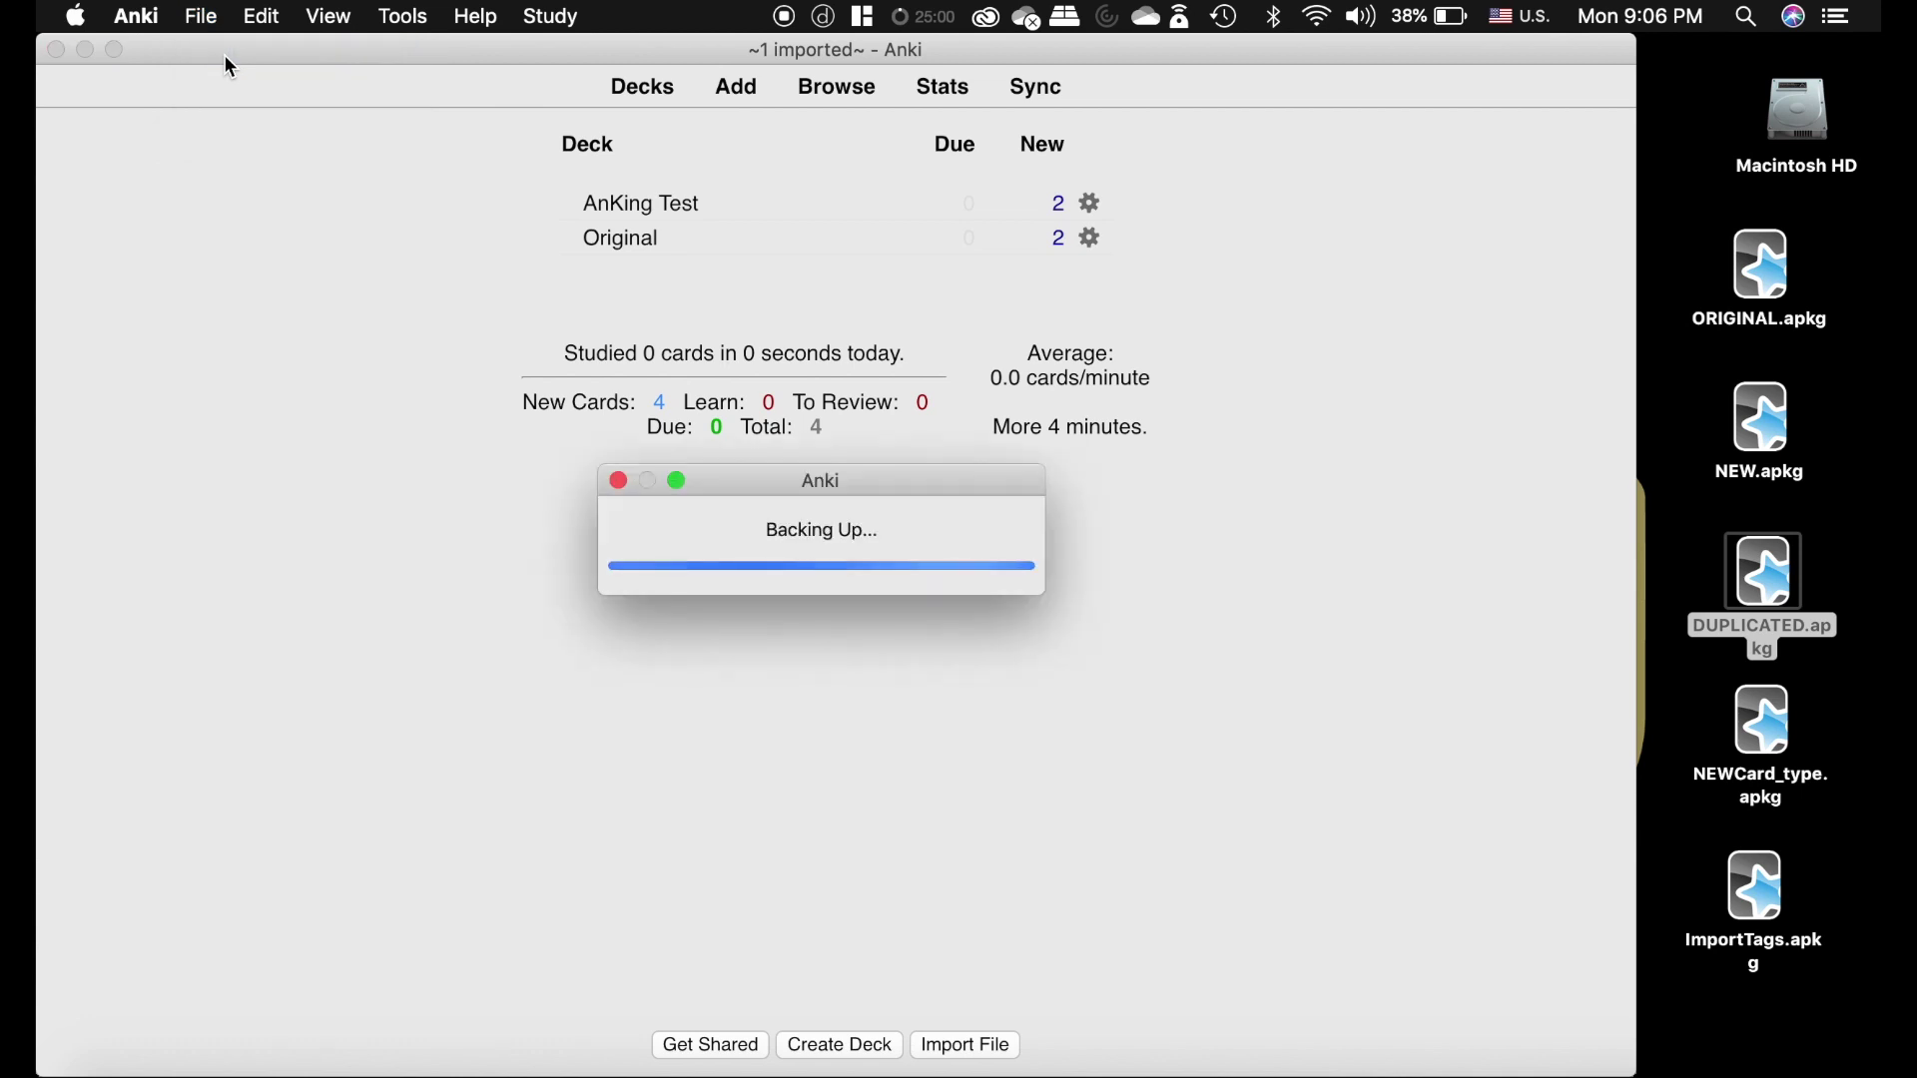
key("Down")
key("Return")
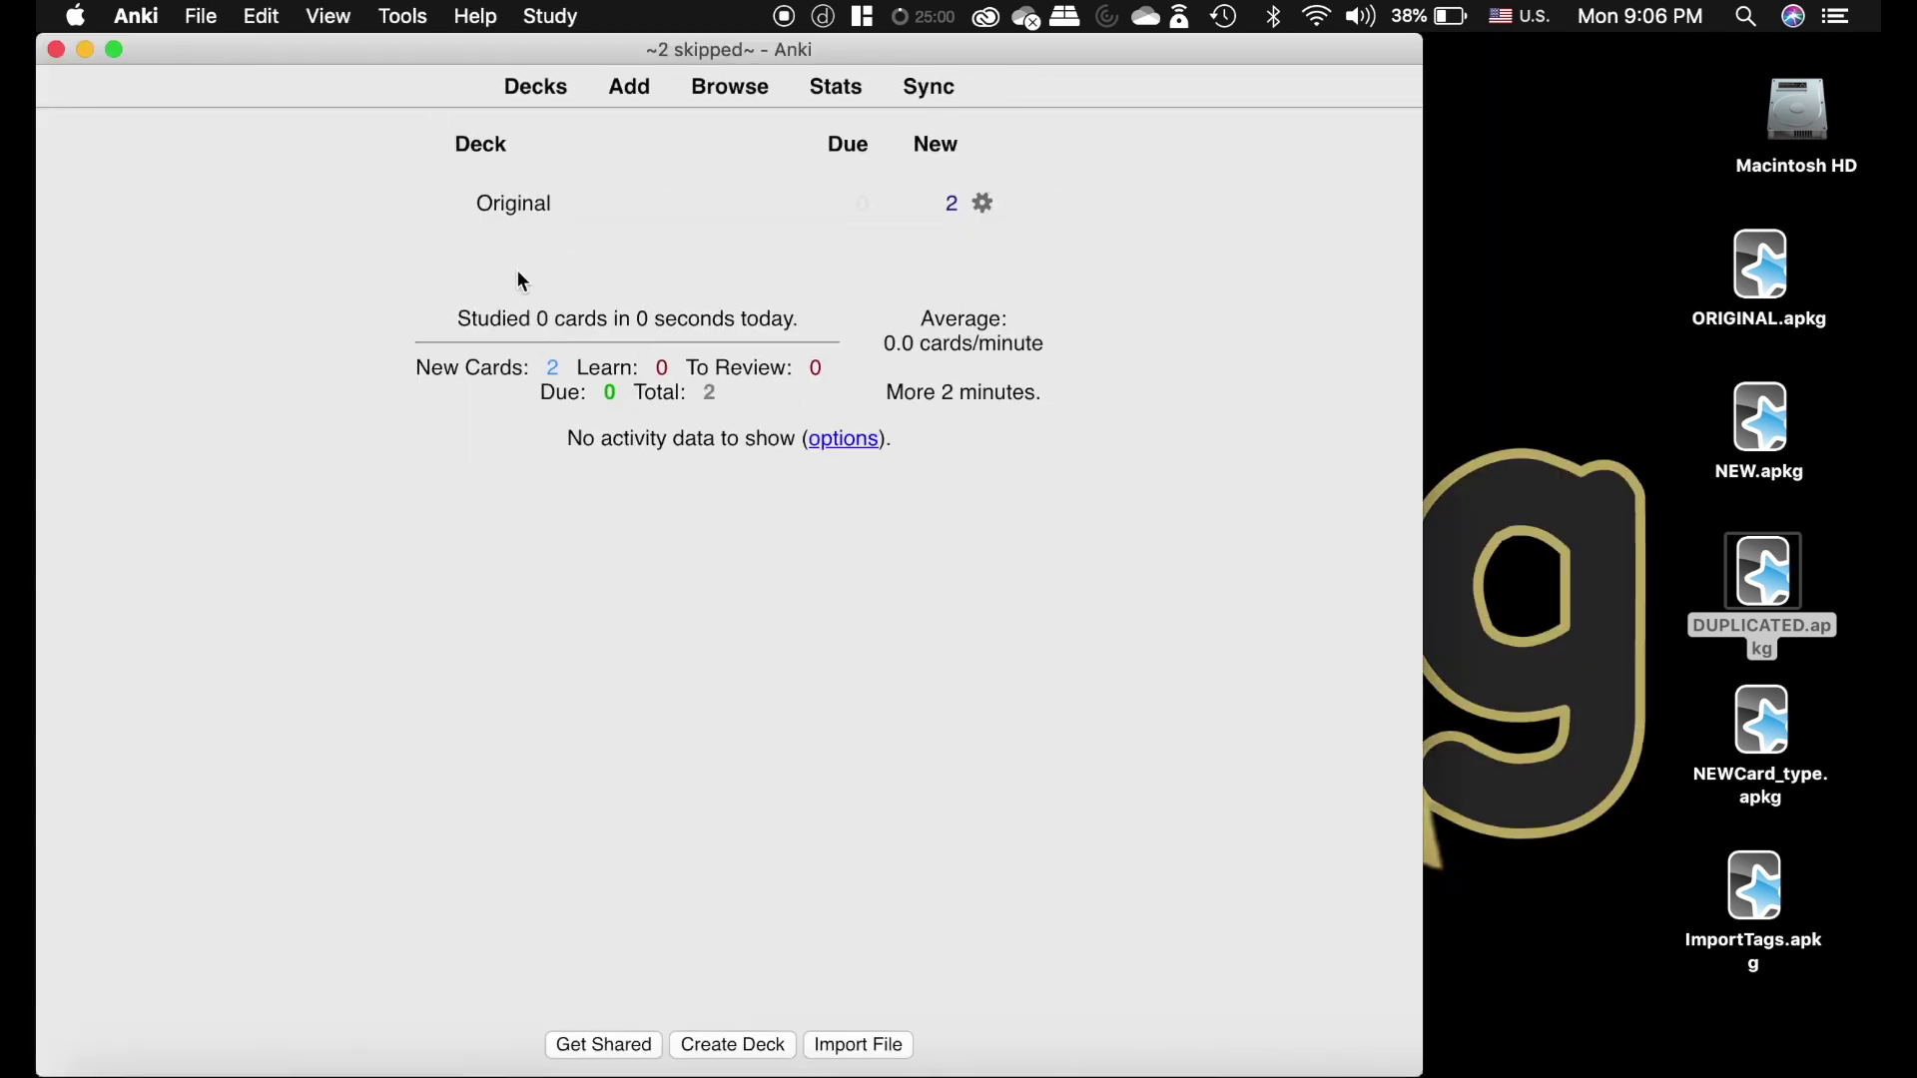
Examine the list of note types in the card browser for a second version of Cloze-AnKingMed.
left_click(729, 91)
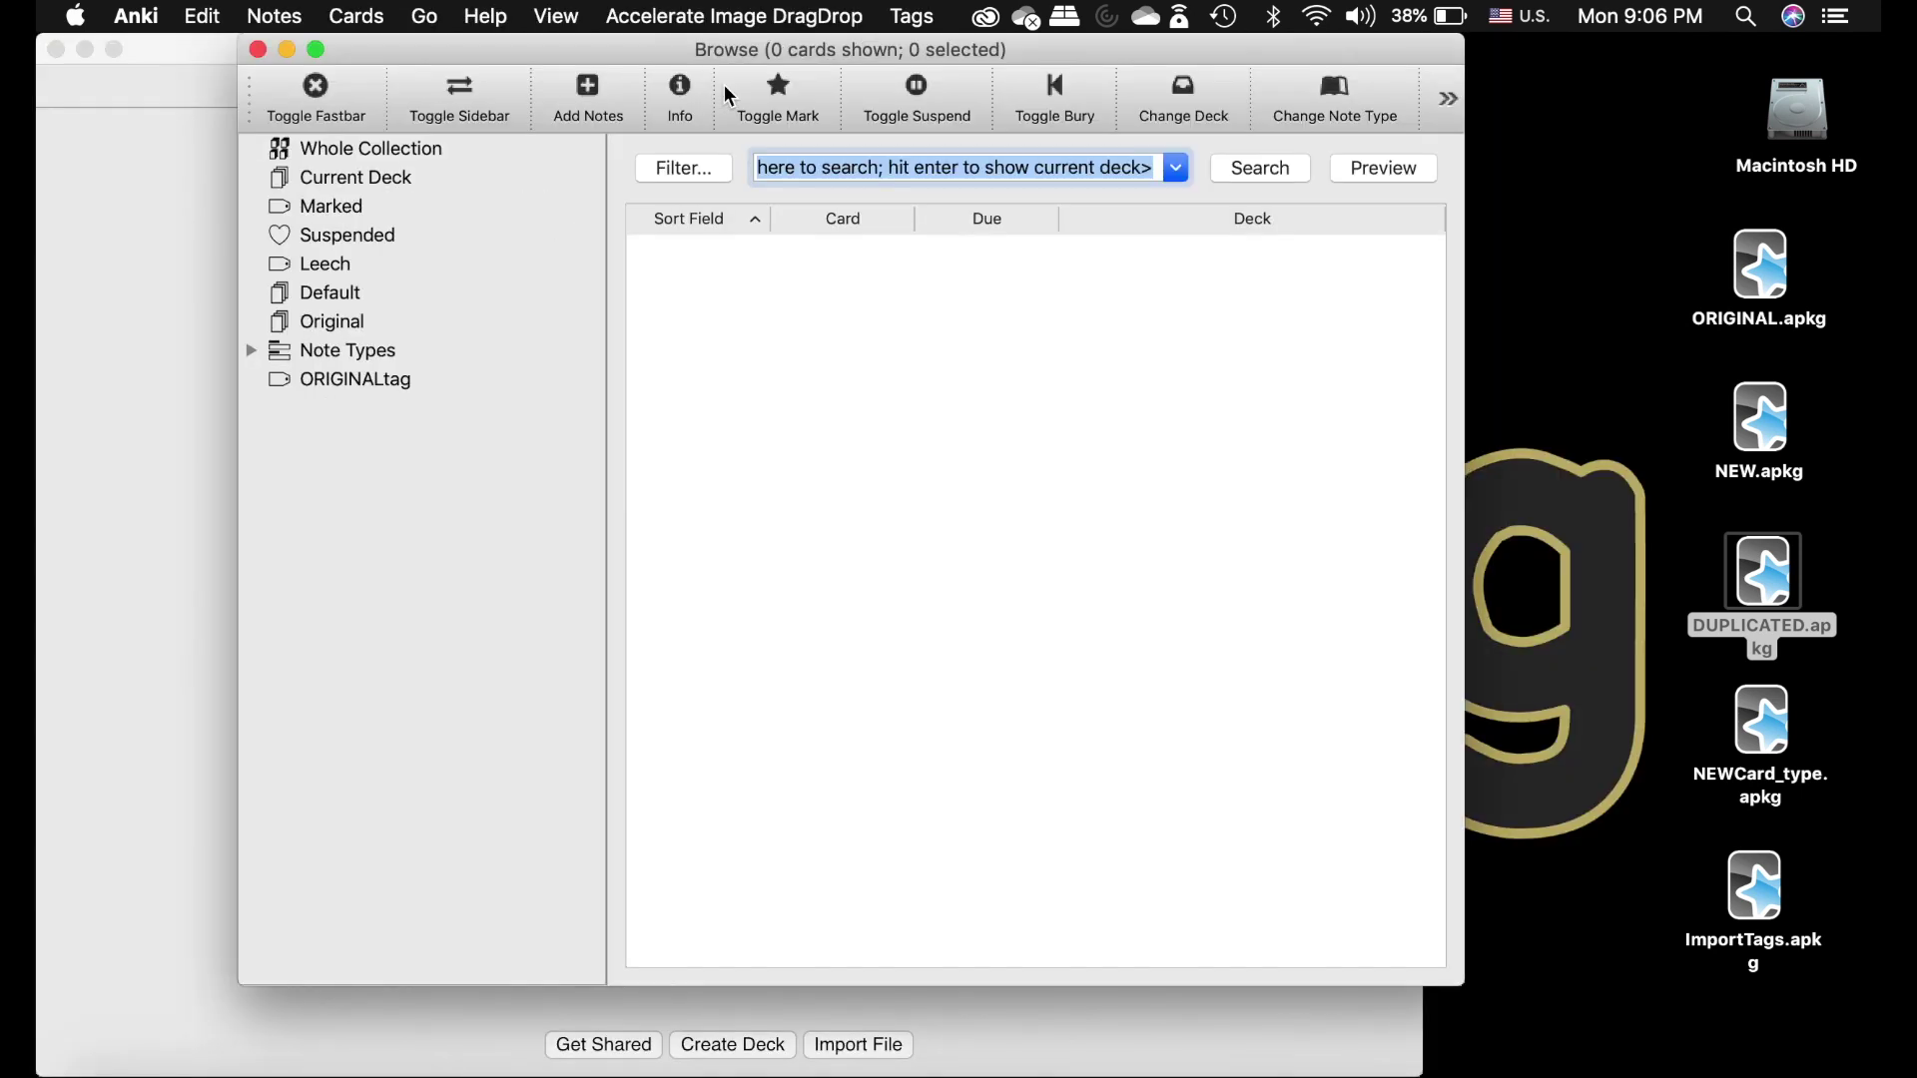
left_click(251, 350)
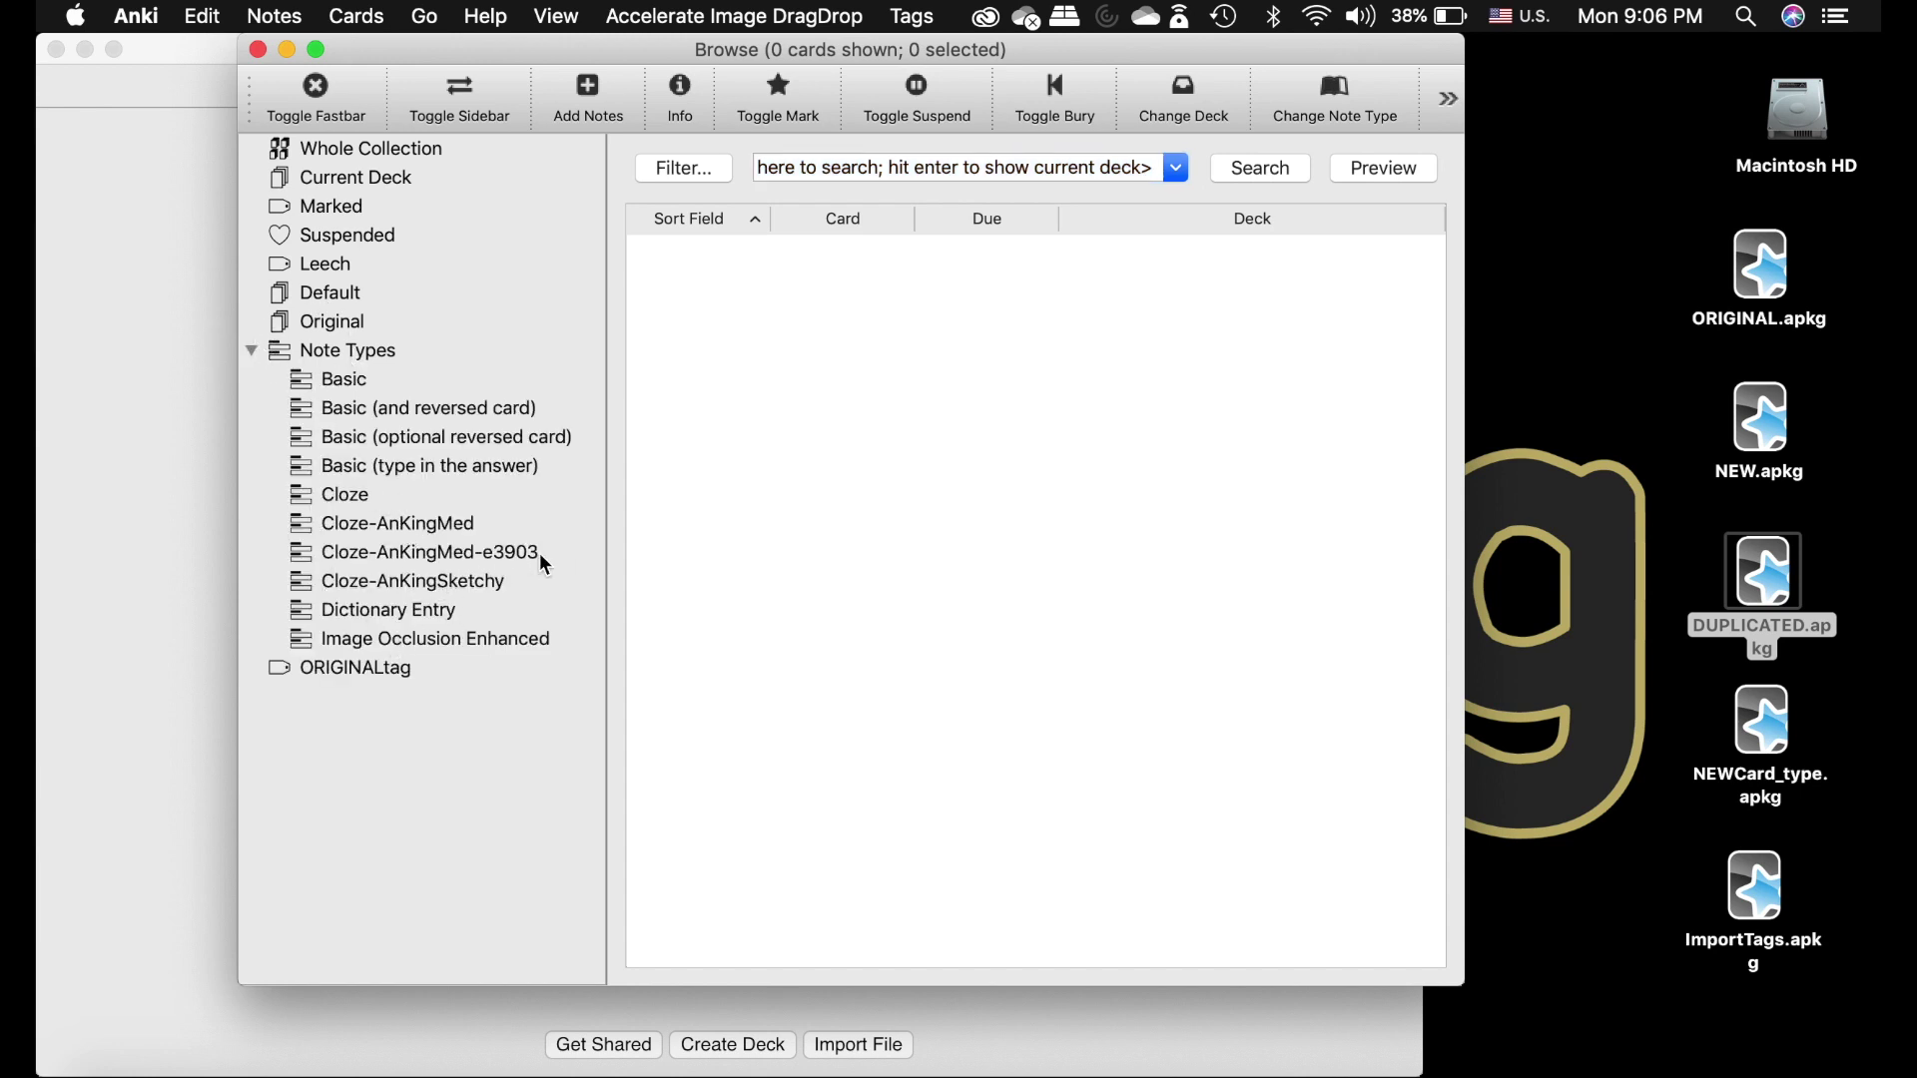
left_click(251, 351)
left_click(258, 50)
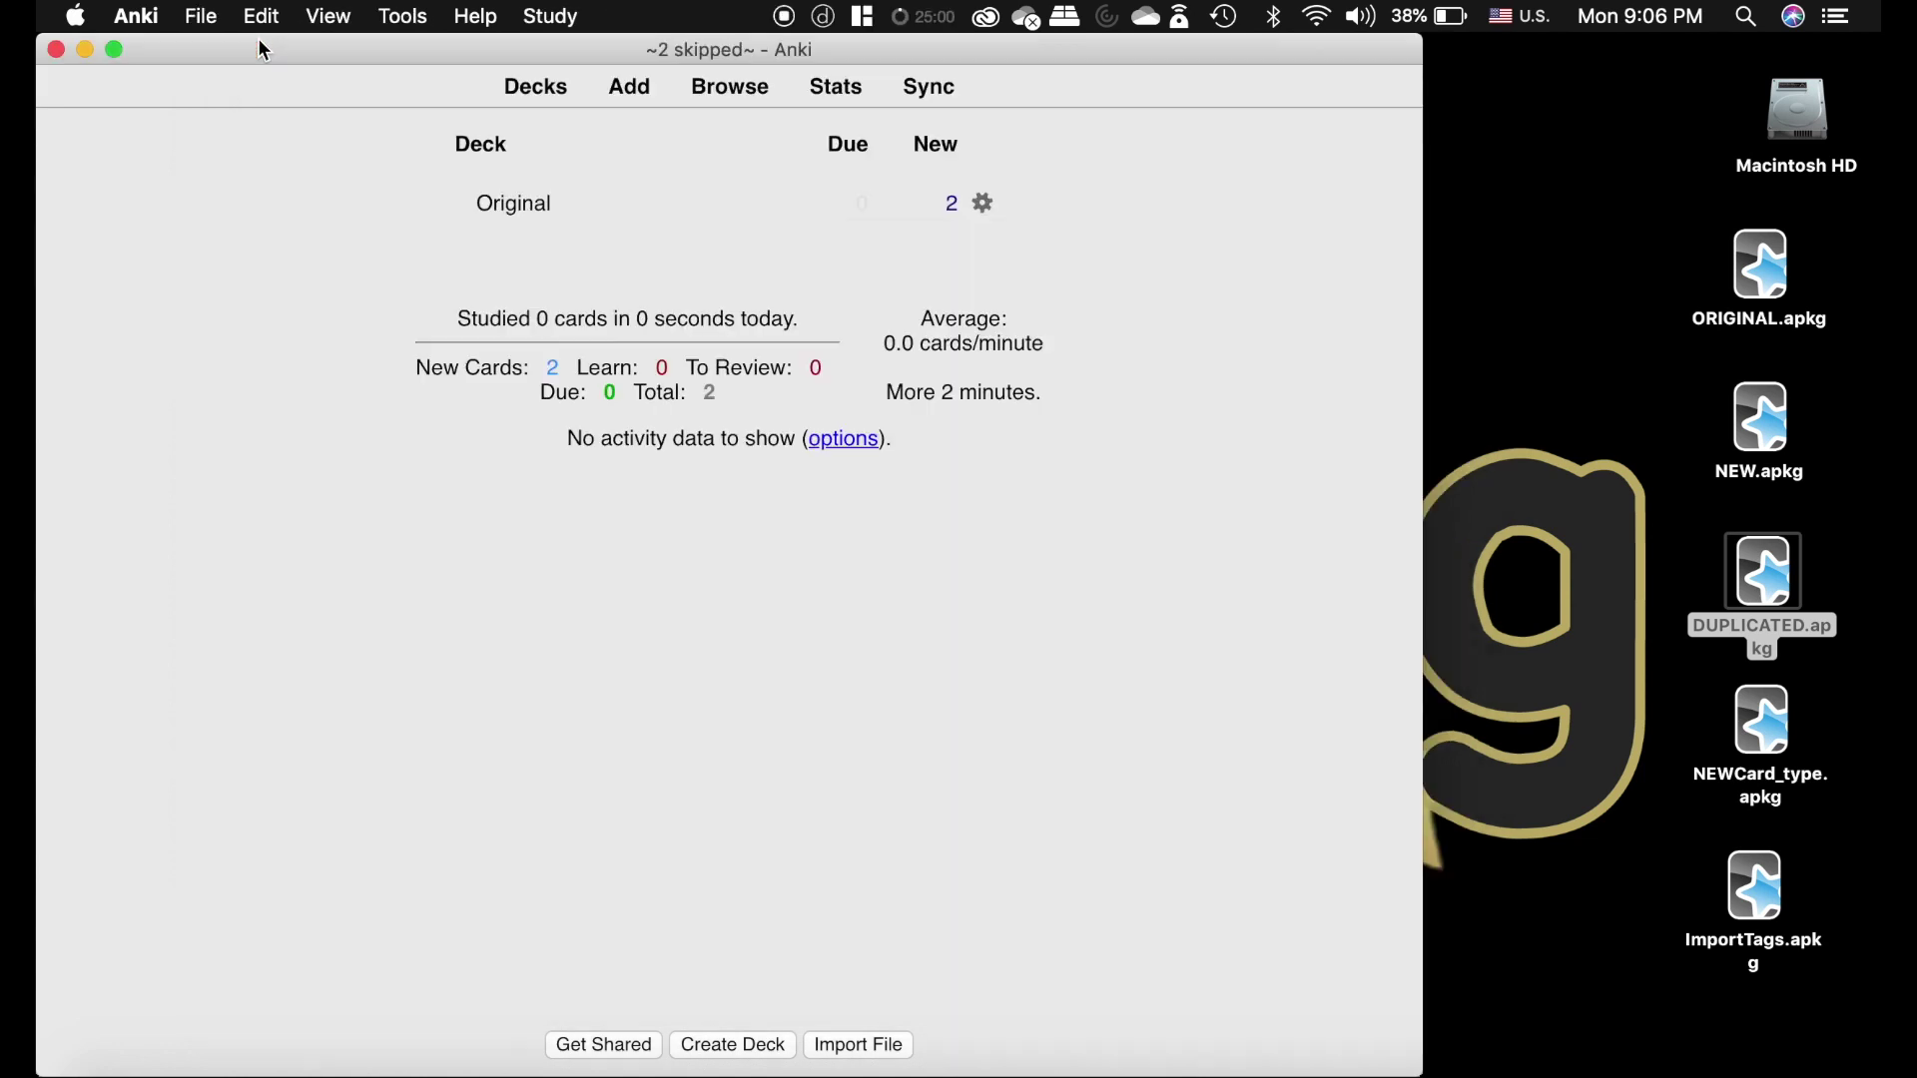
List the Cloze-AnKingSketchy notes in the card browser and examine the Lecture Notes field name.
left_click(1674, 769)
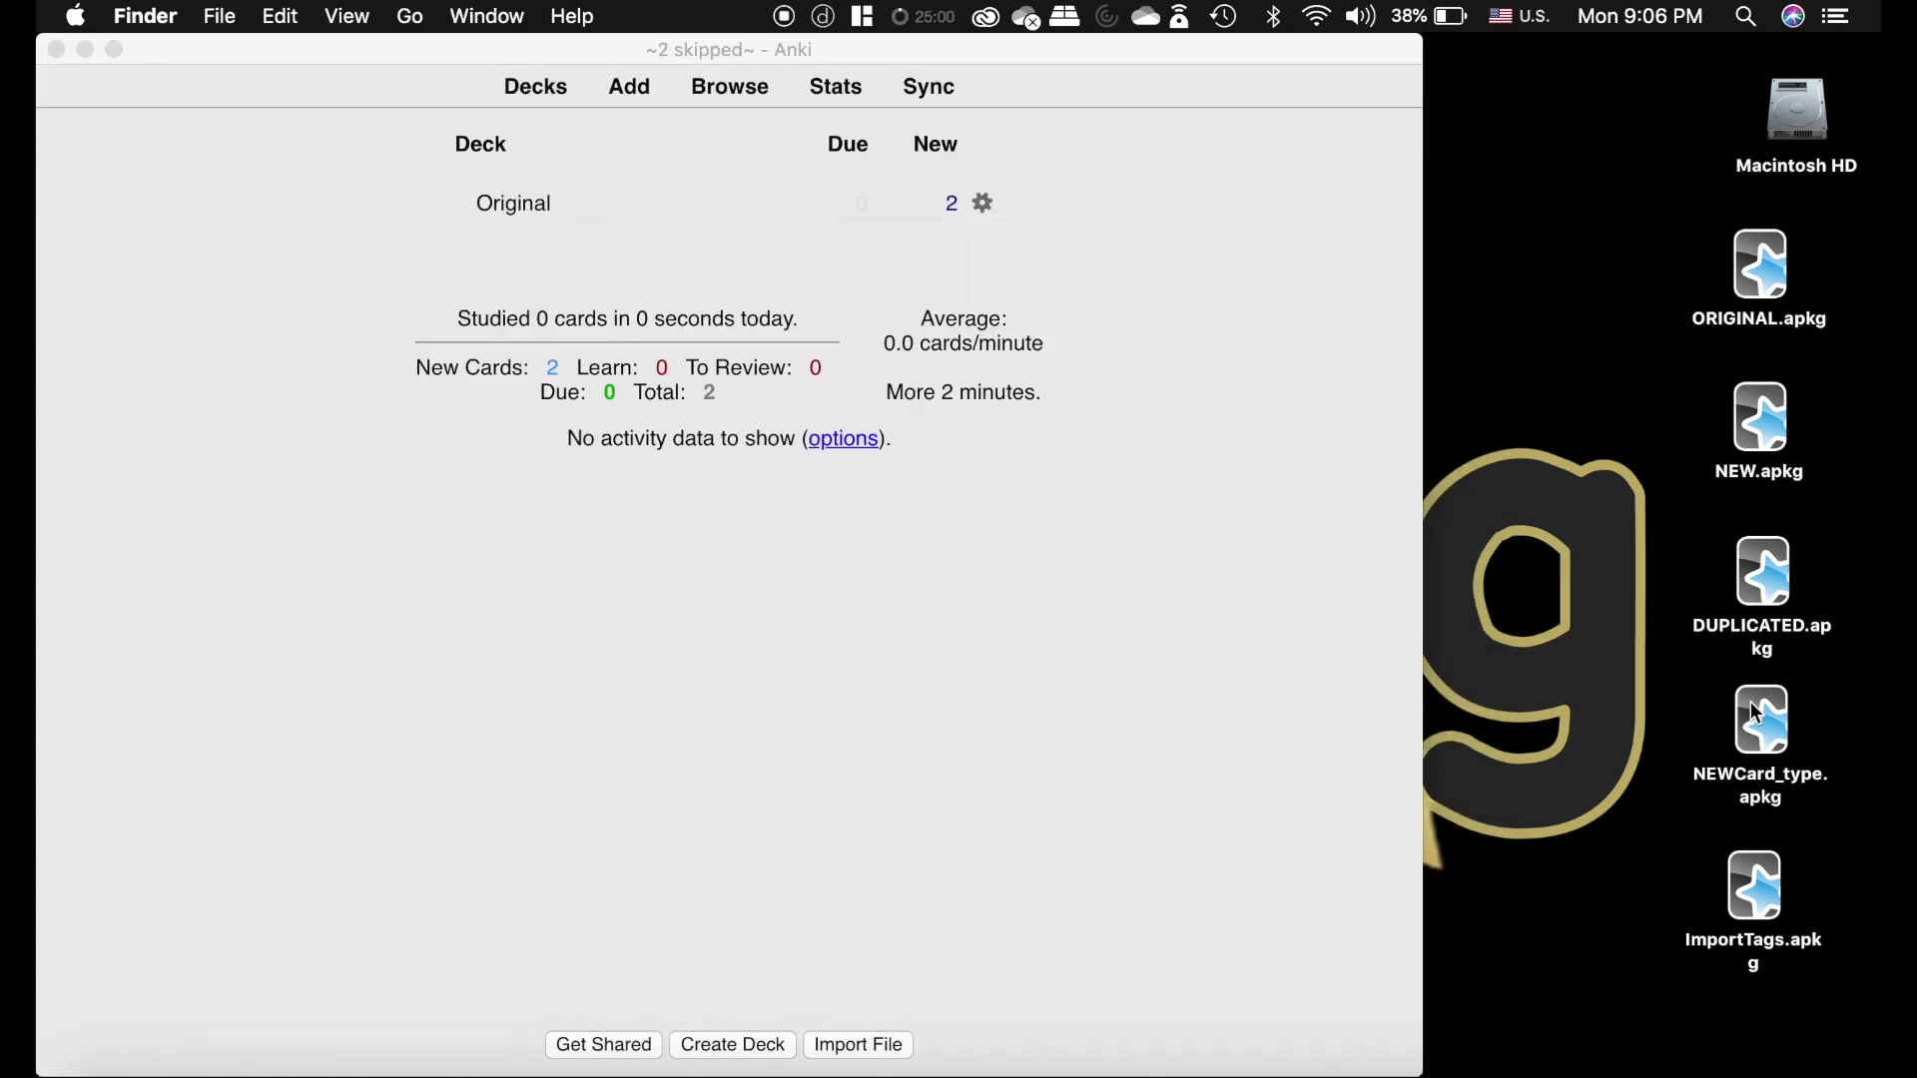
left_click(777, 162)
left_click(730, 86)
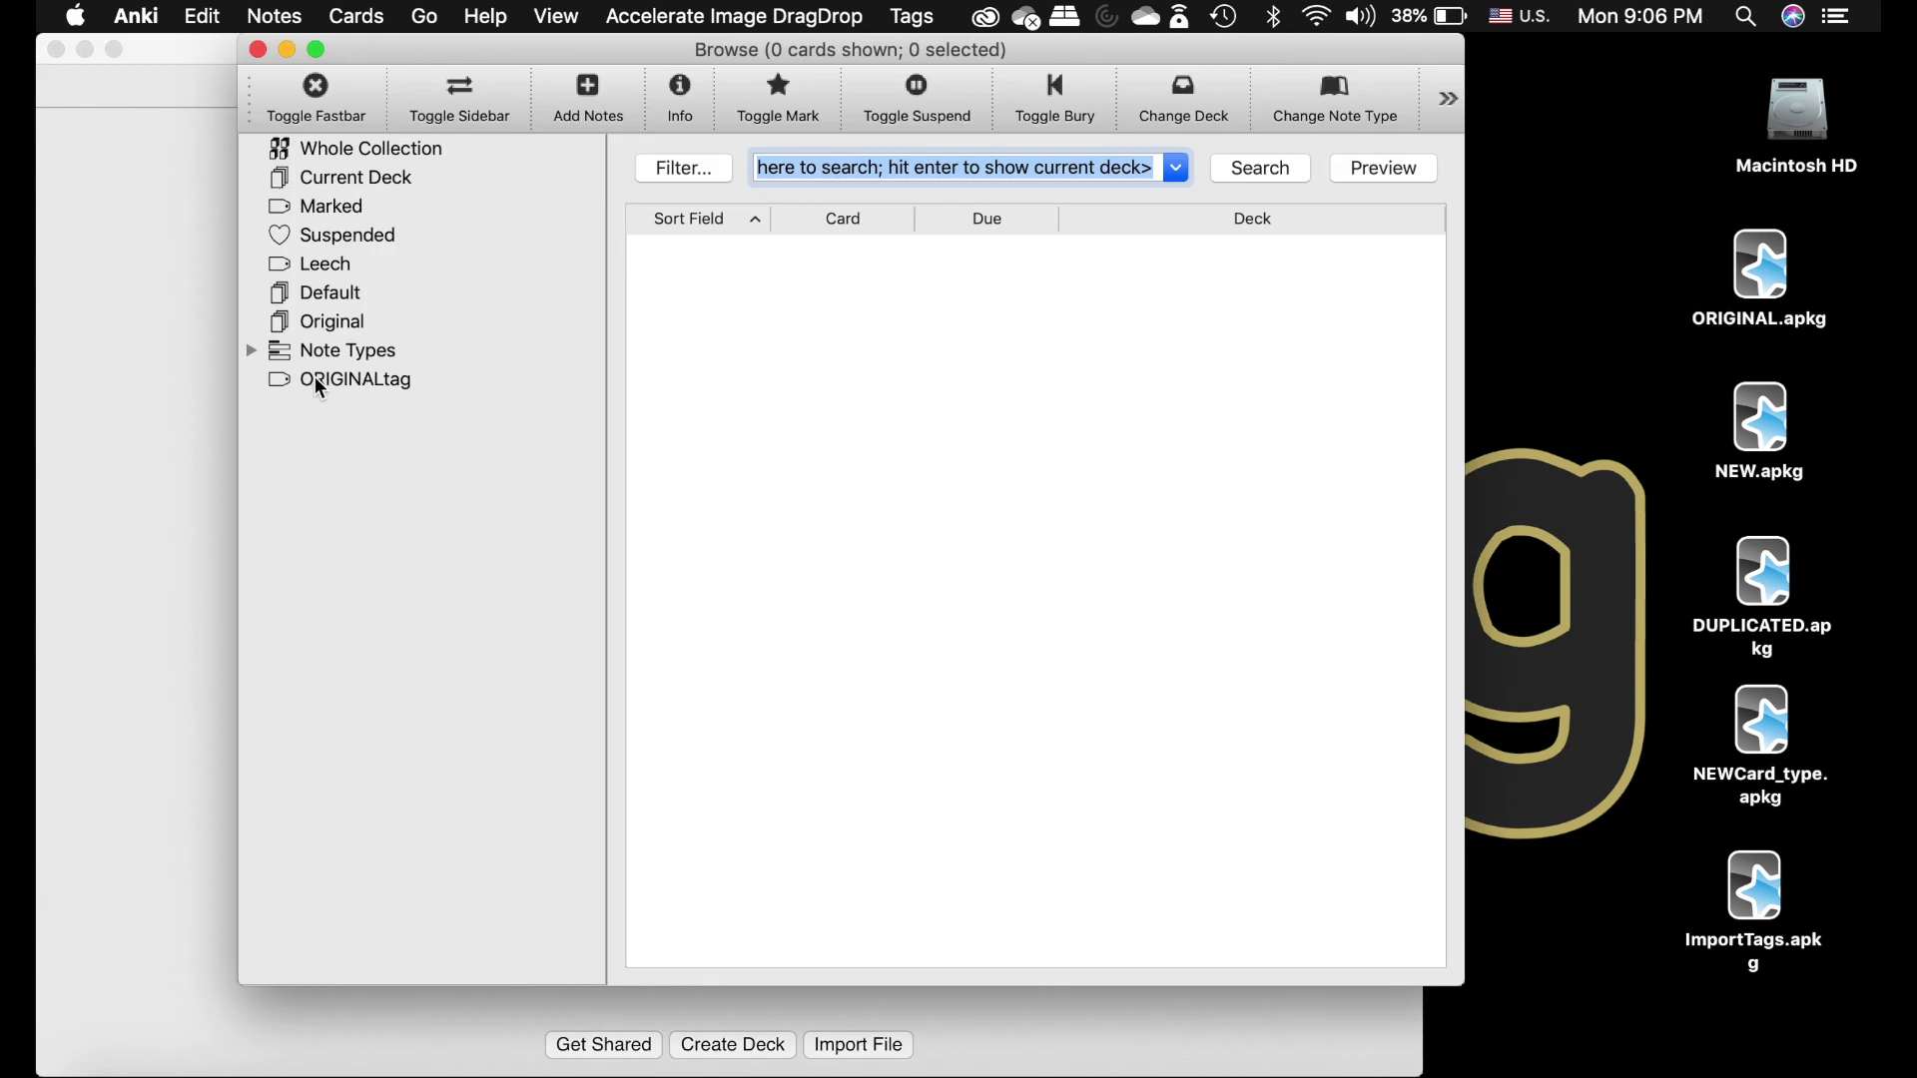
left_click(250, 351)
left_click(494, 581)
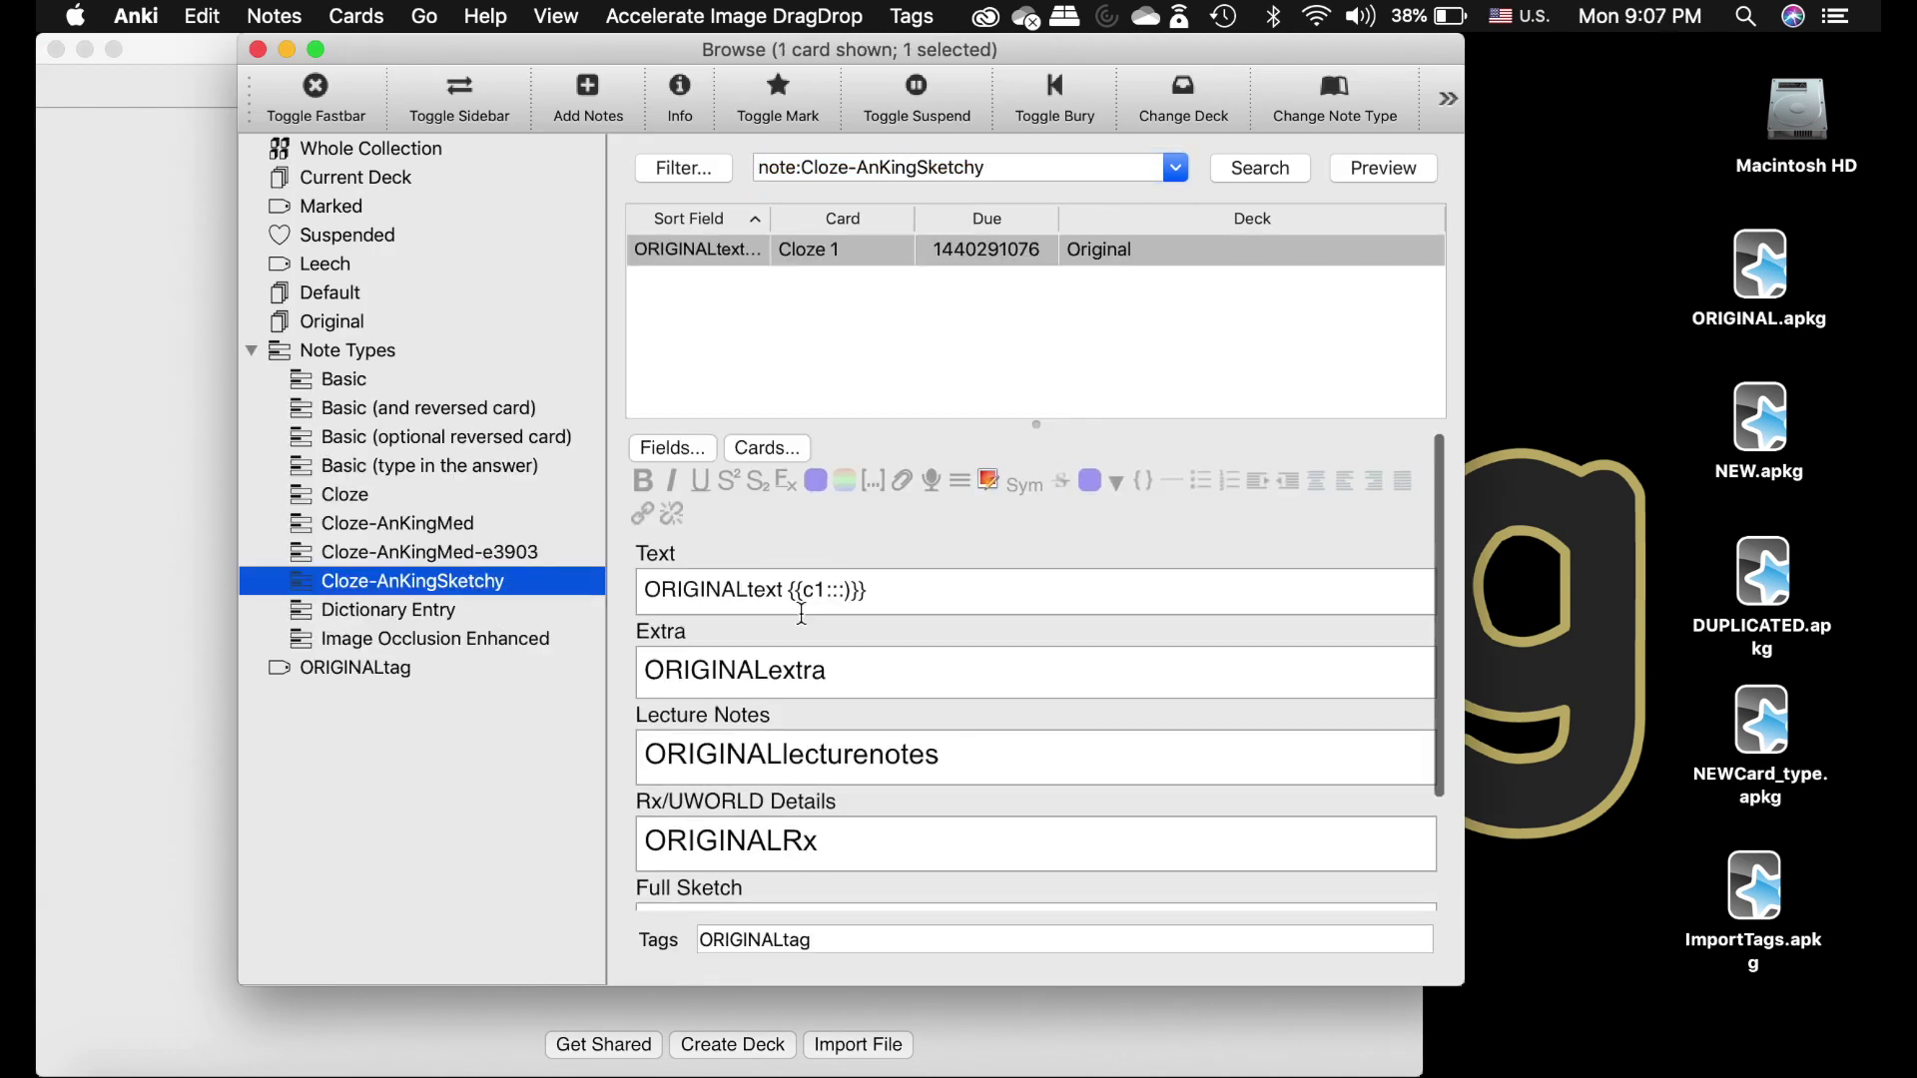
left_click_drag(780, 724, 637, 716)
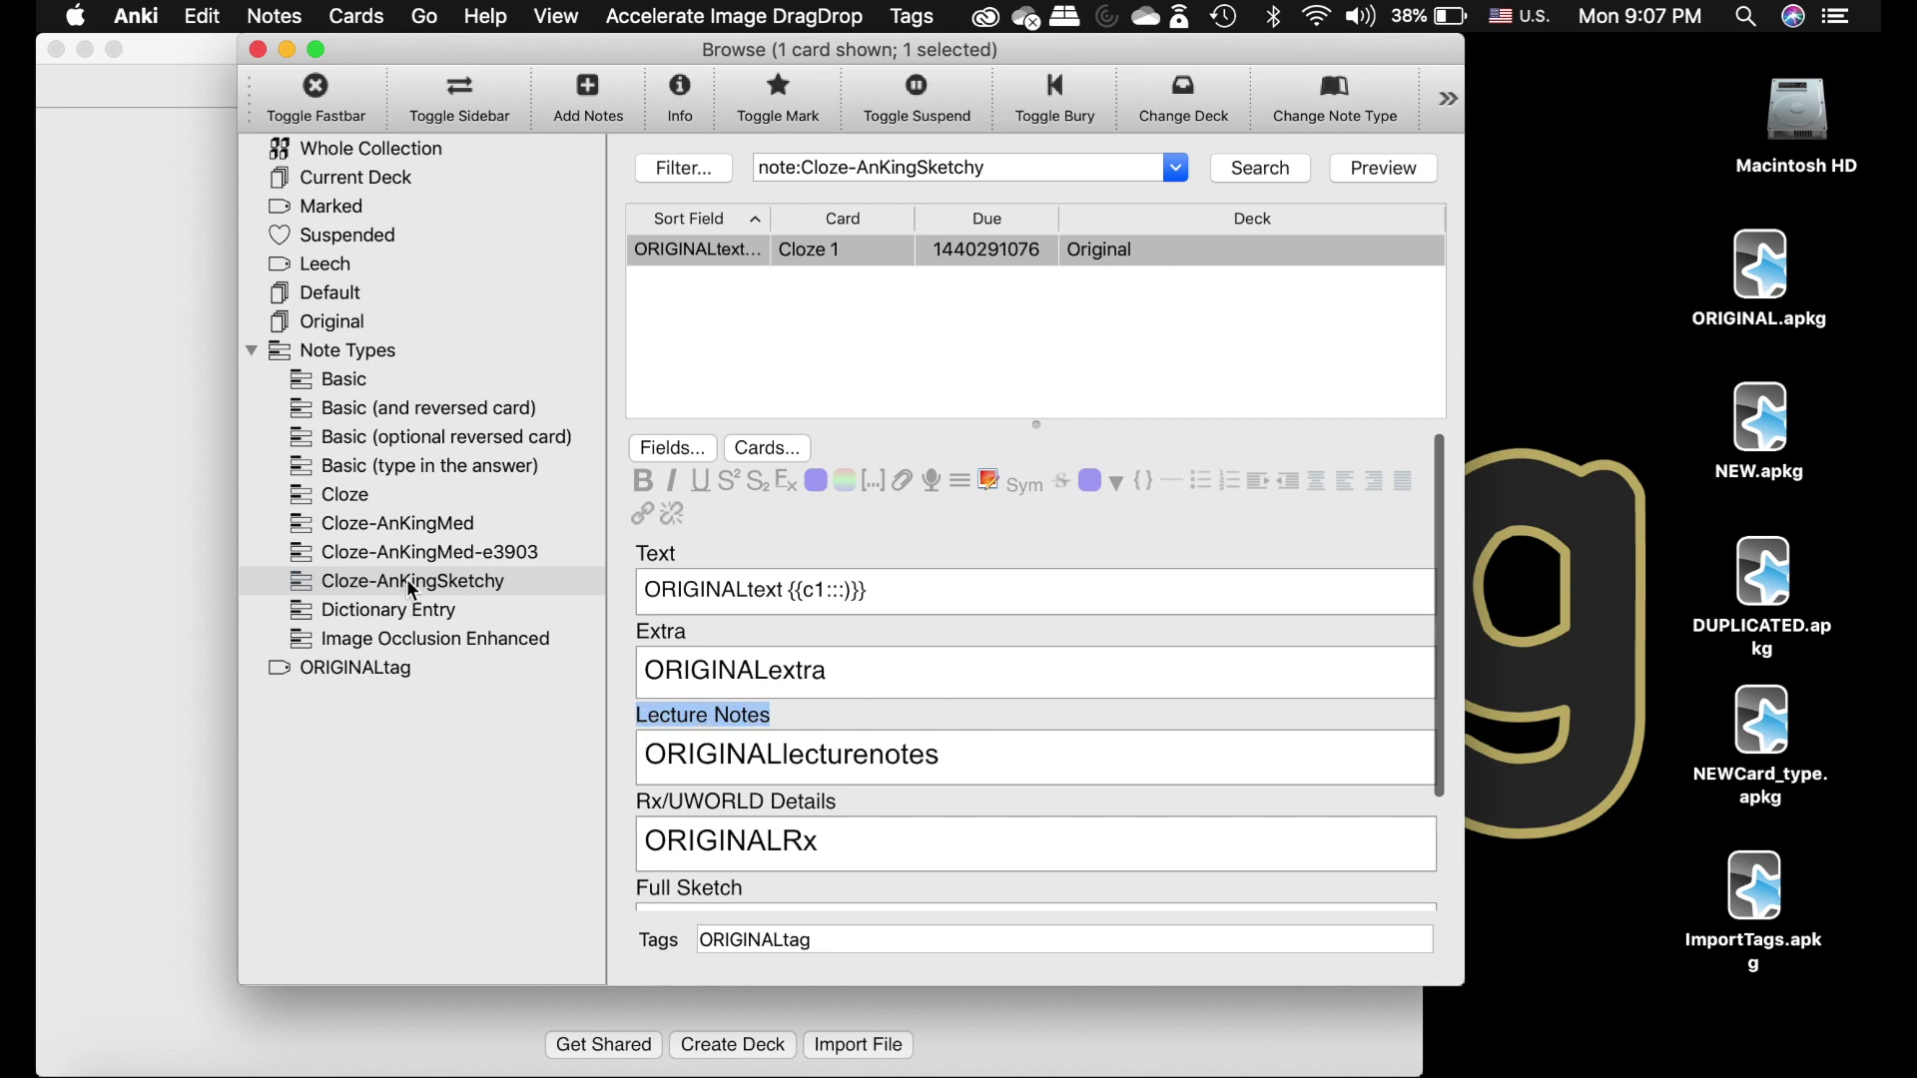
left_click(257, 50)
Import NEWCard_type.apkg and dismiss the import report.
double_click(1814, 777)
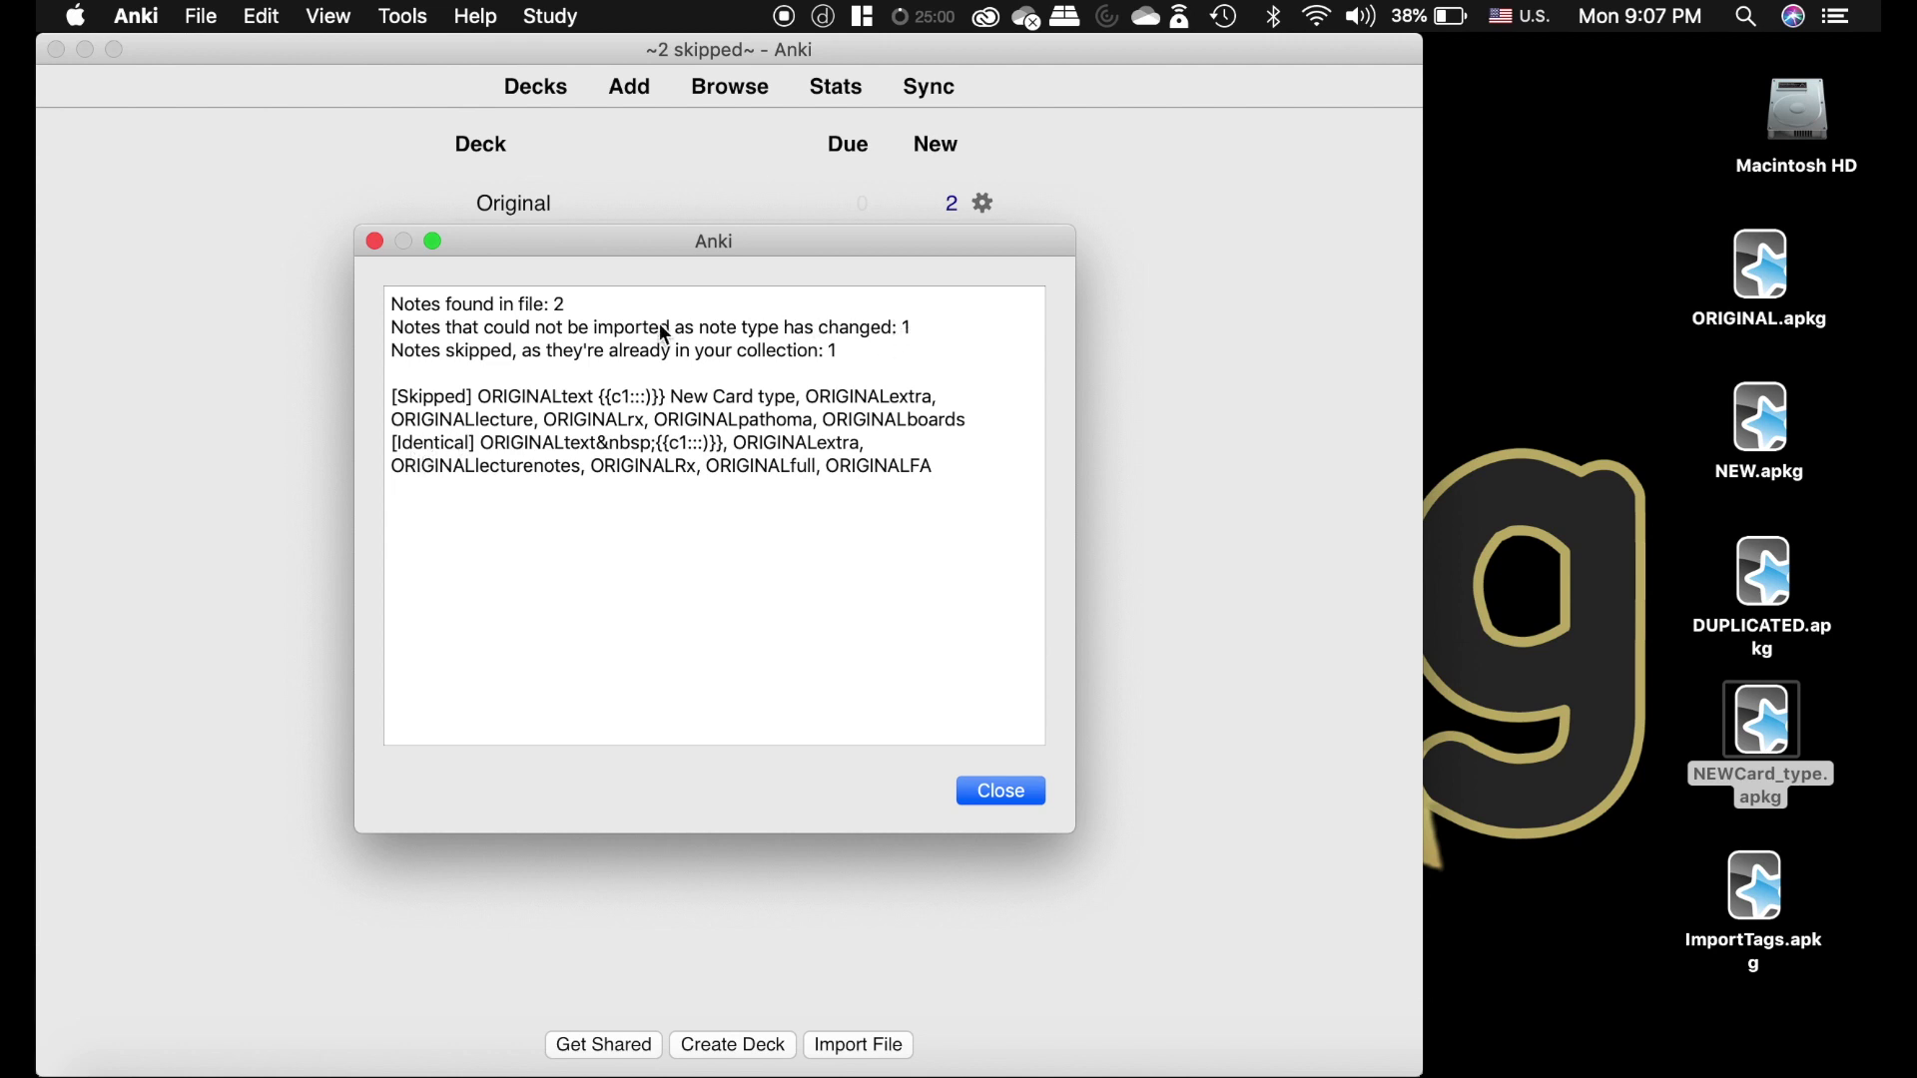
left_click(1022, 794)
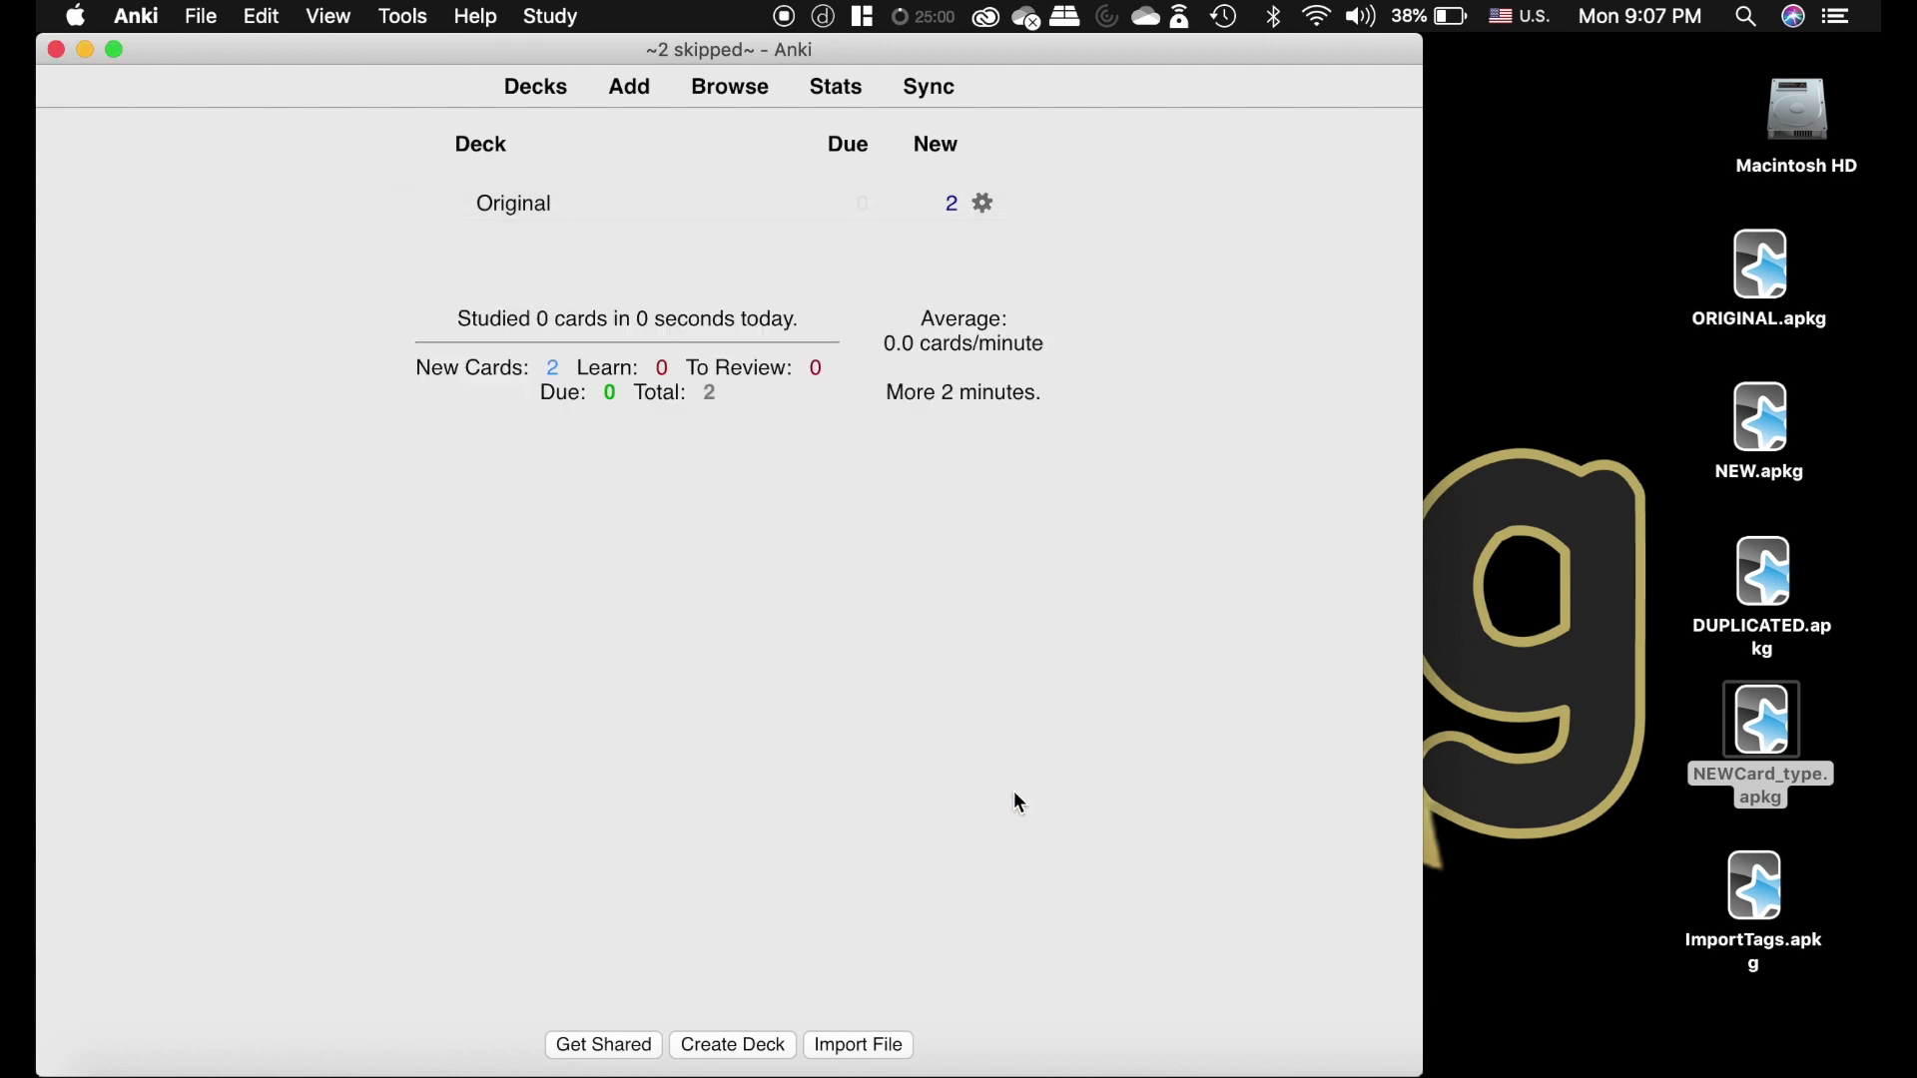
List the notes that use Cloze-AnKingMed and those that use Cloze-AnKingMed-e3903 in the card browser.
left_click(734, 95)
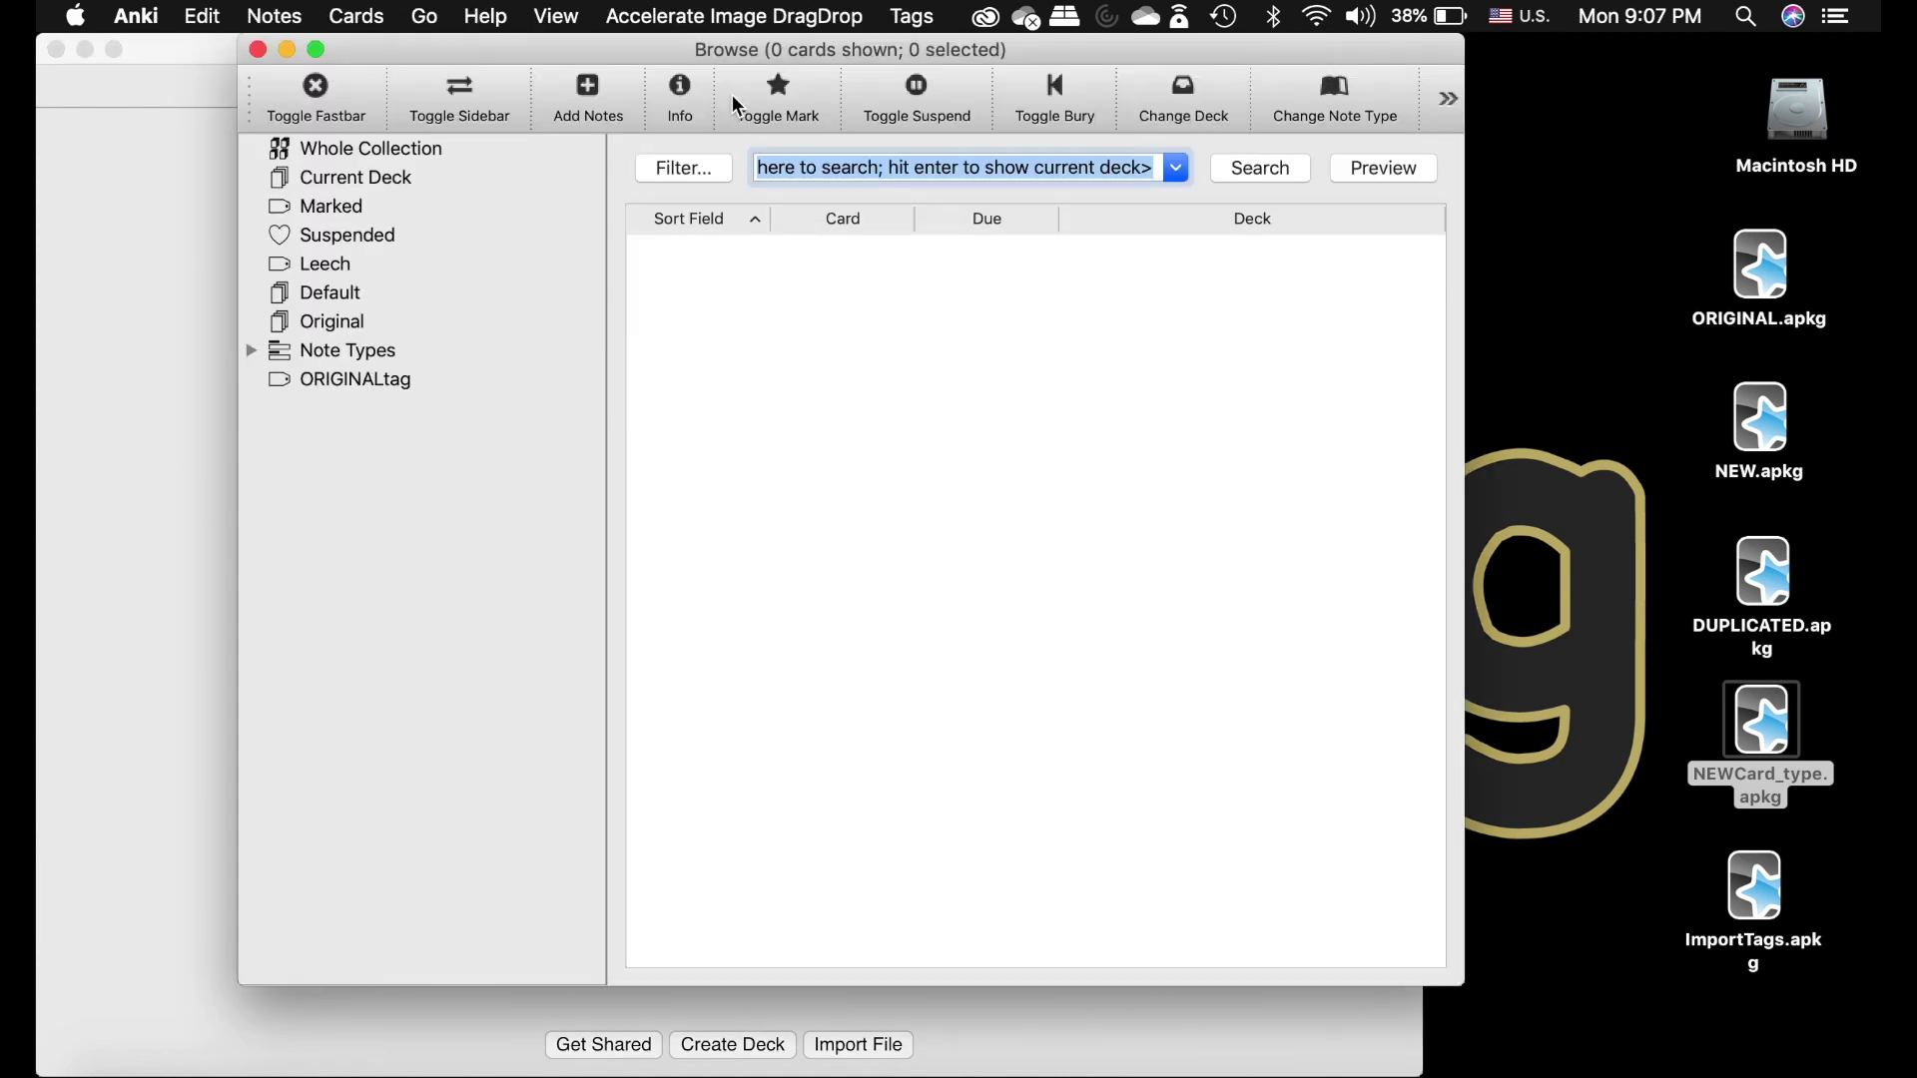
left_click(253, 352)
left_click(418, 533)
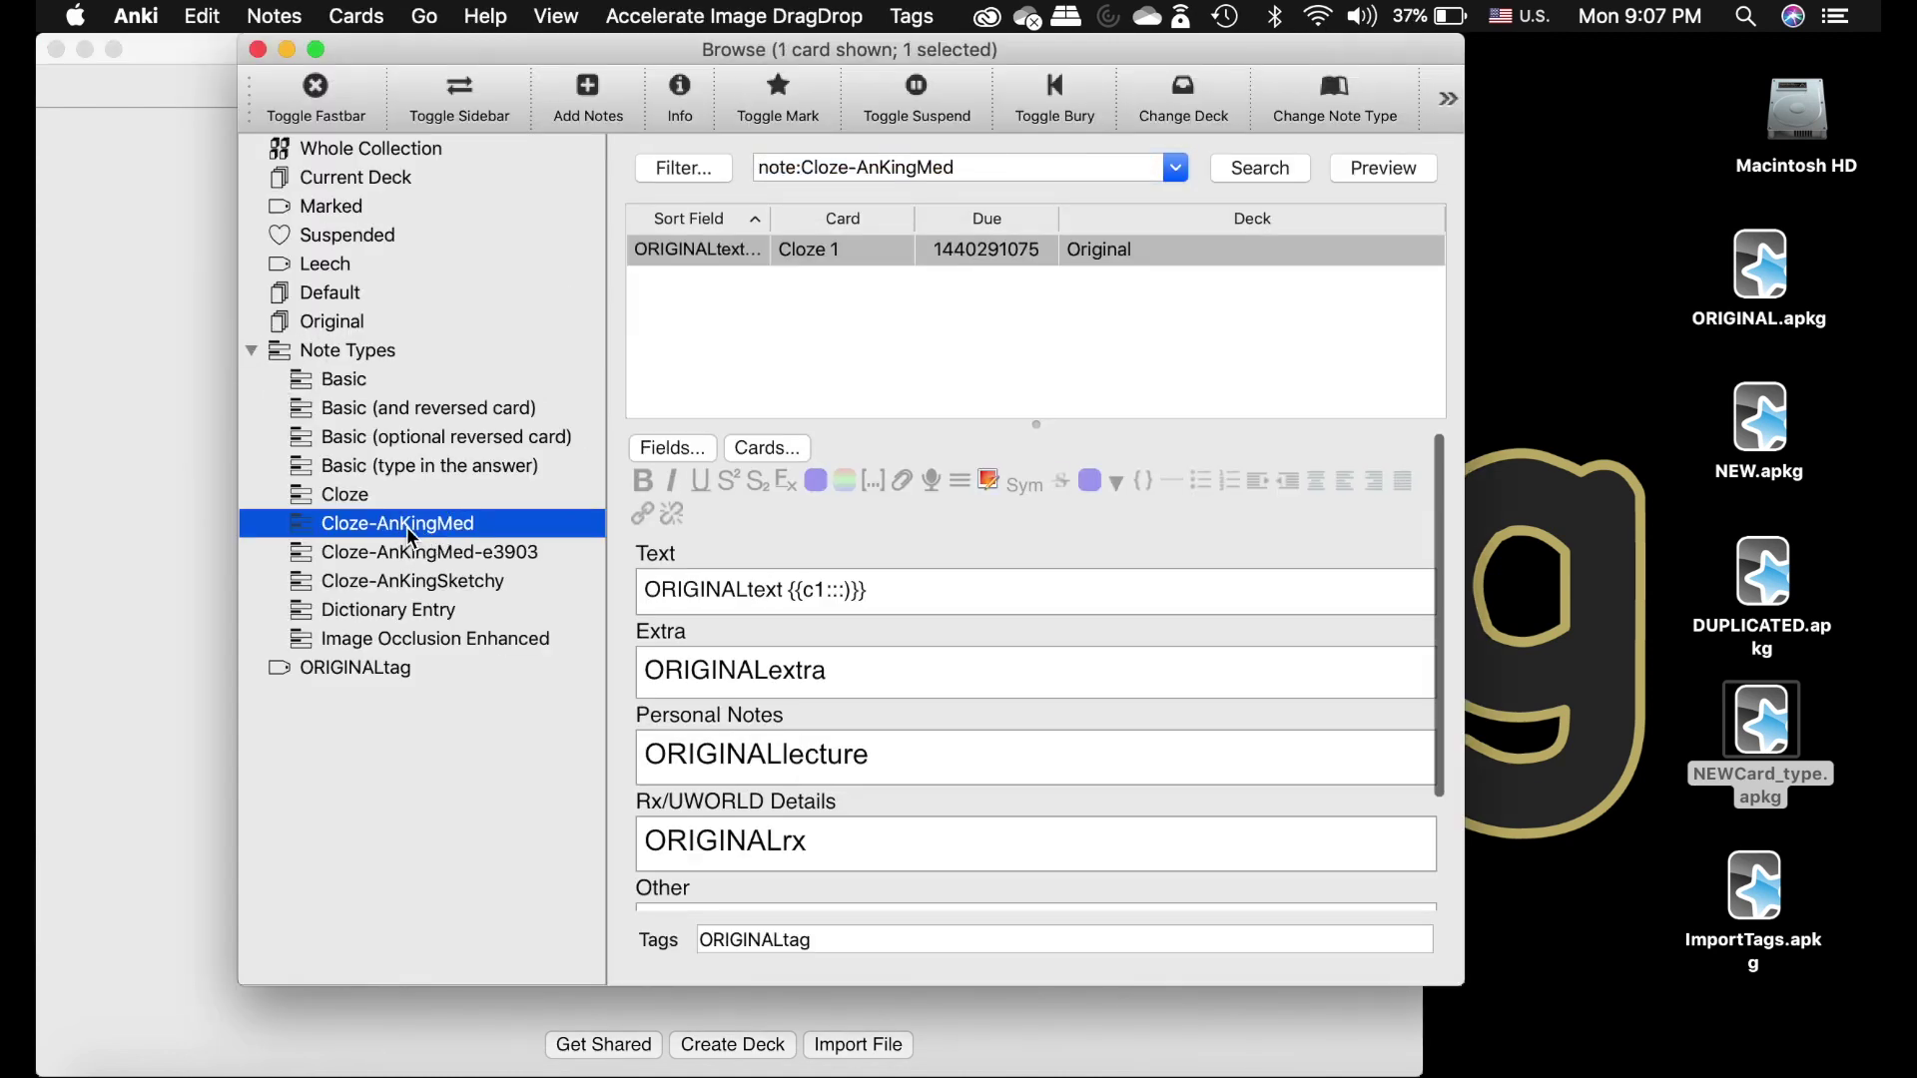
left_click(460, 555)
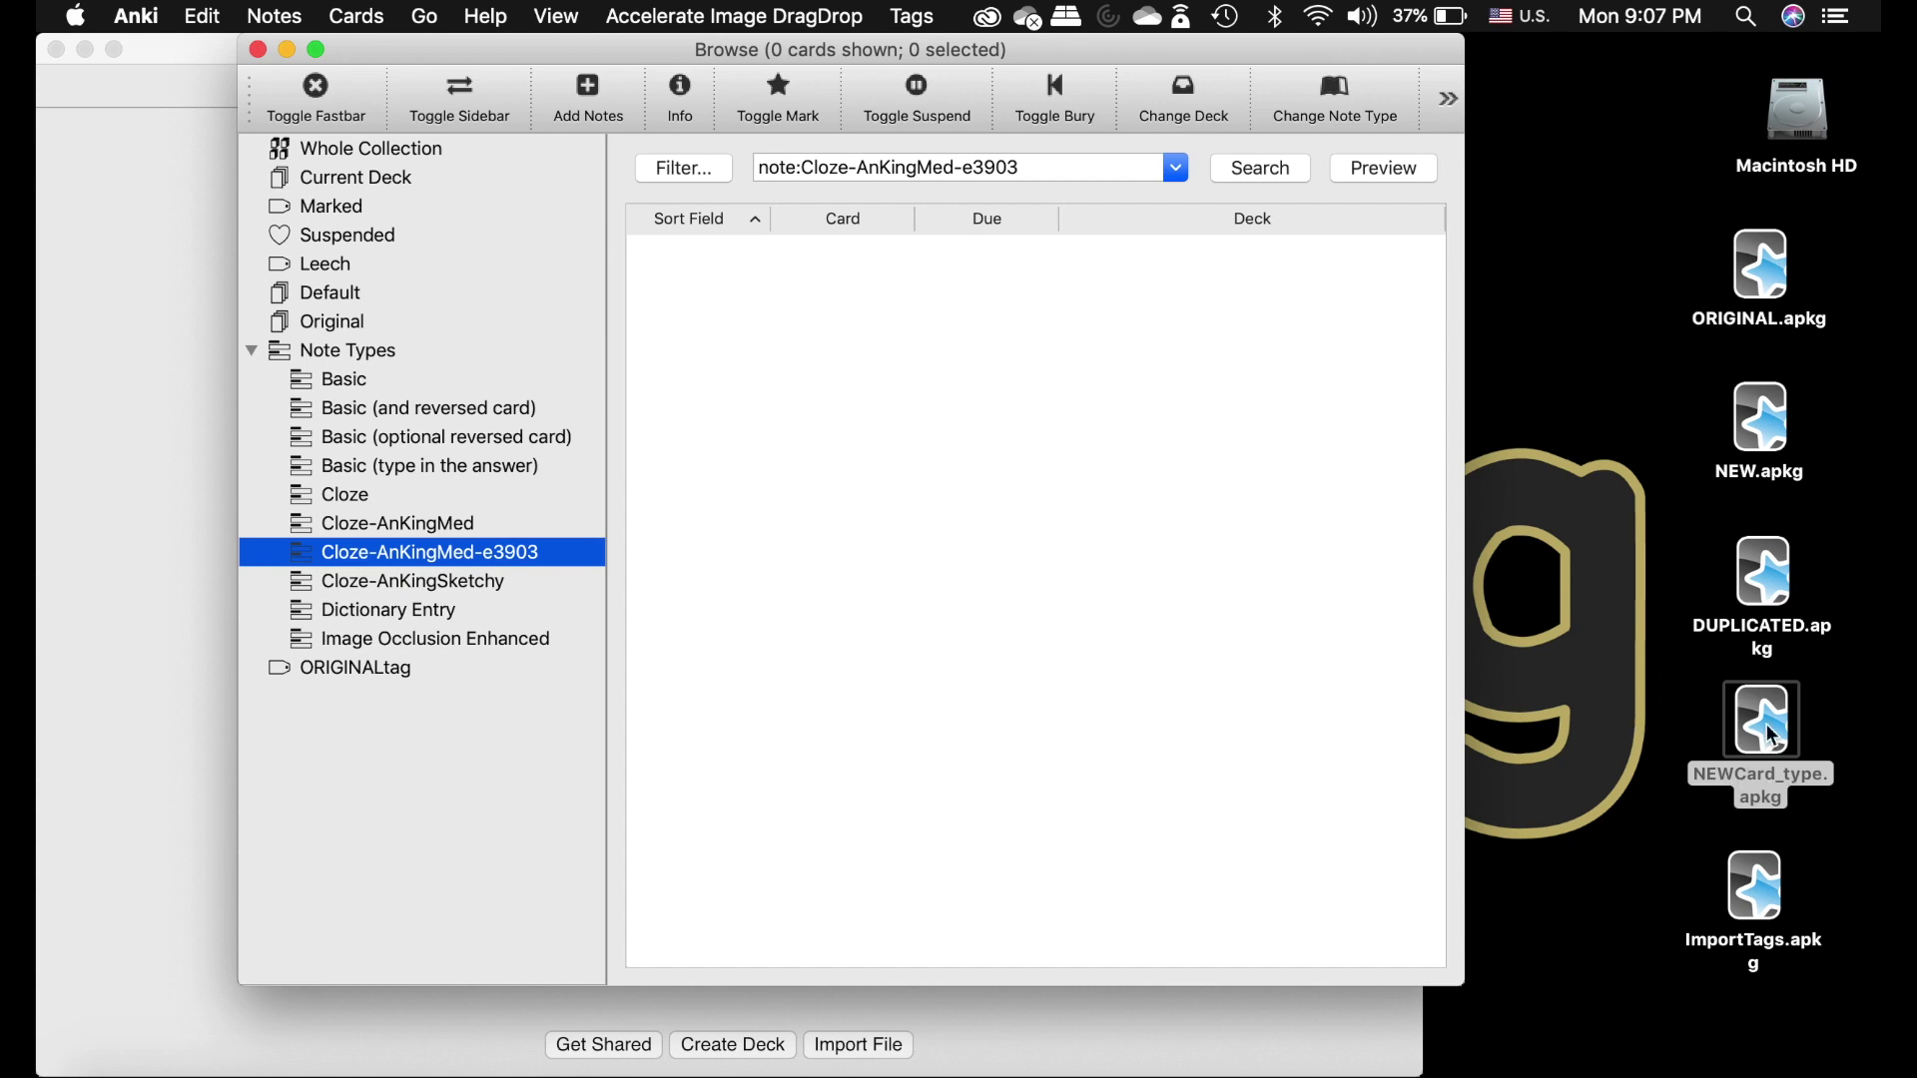
Change the Cloze-AnKingMed note's type to Cloze-AnKingMed-e3903, and check it under the new note type.
left_click(440, 524)
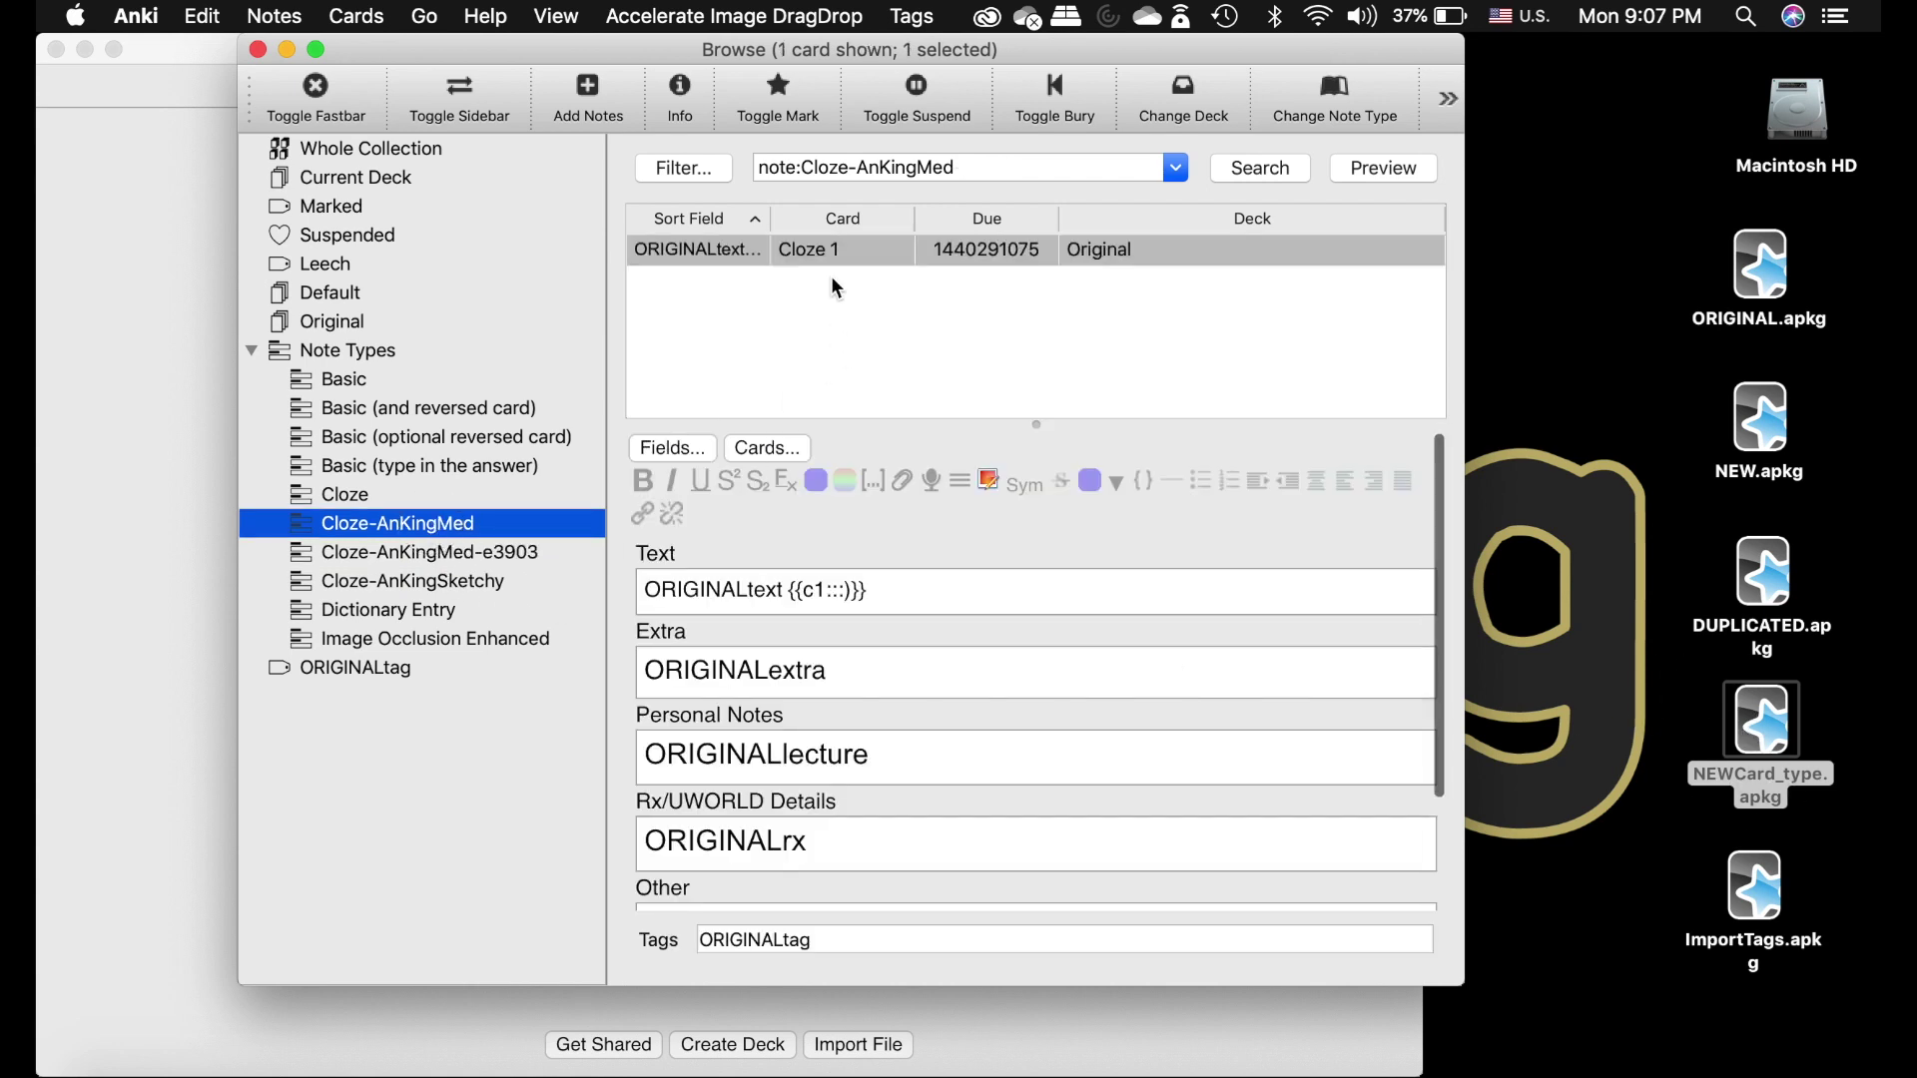
left_click(1320, 105)
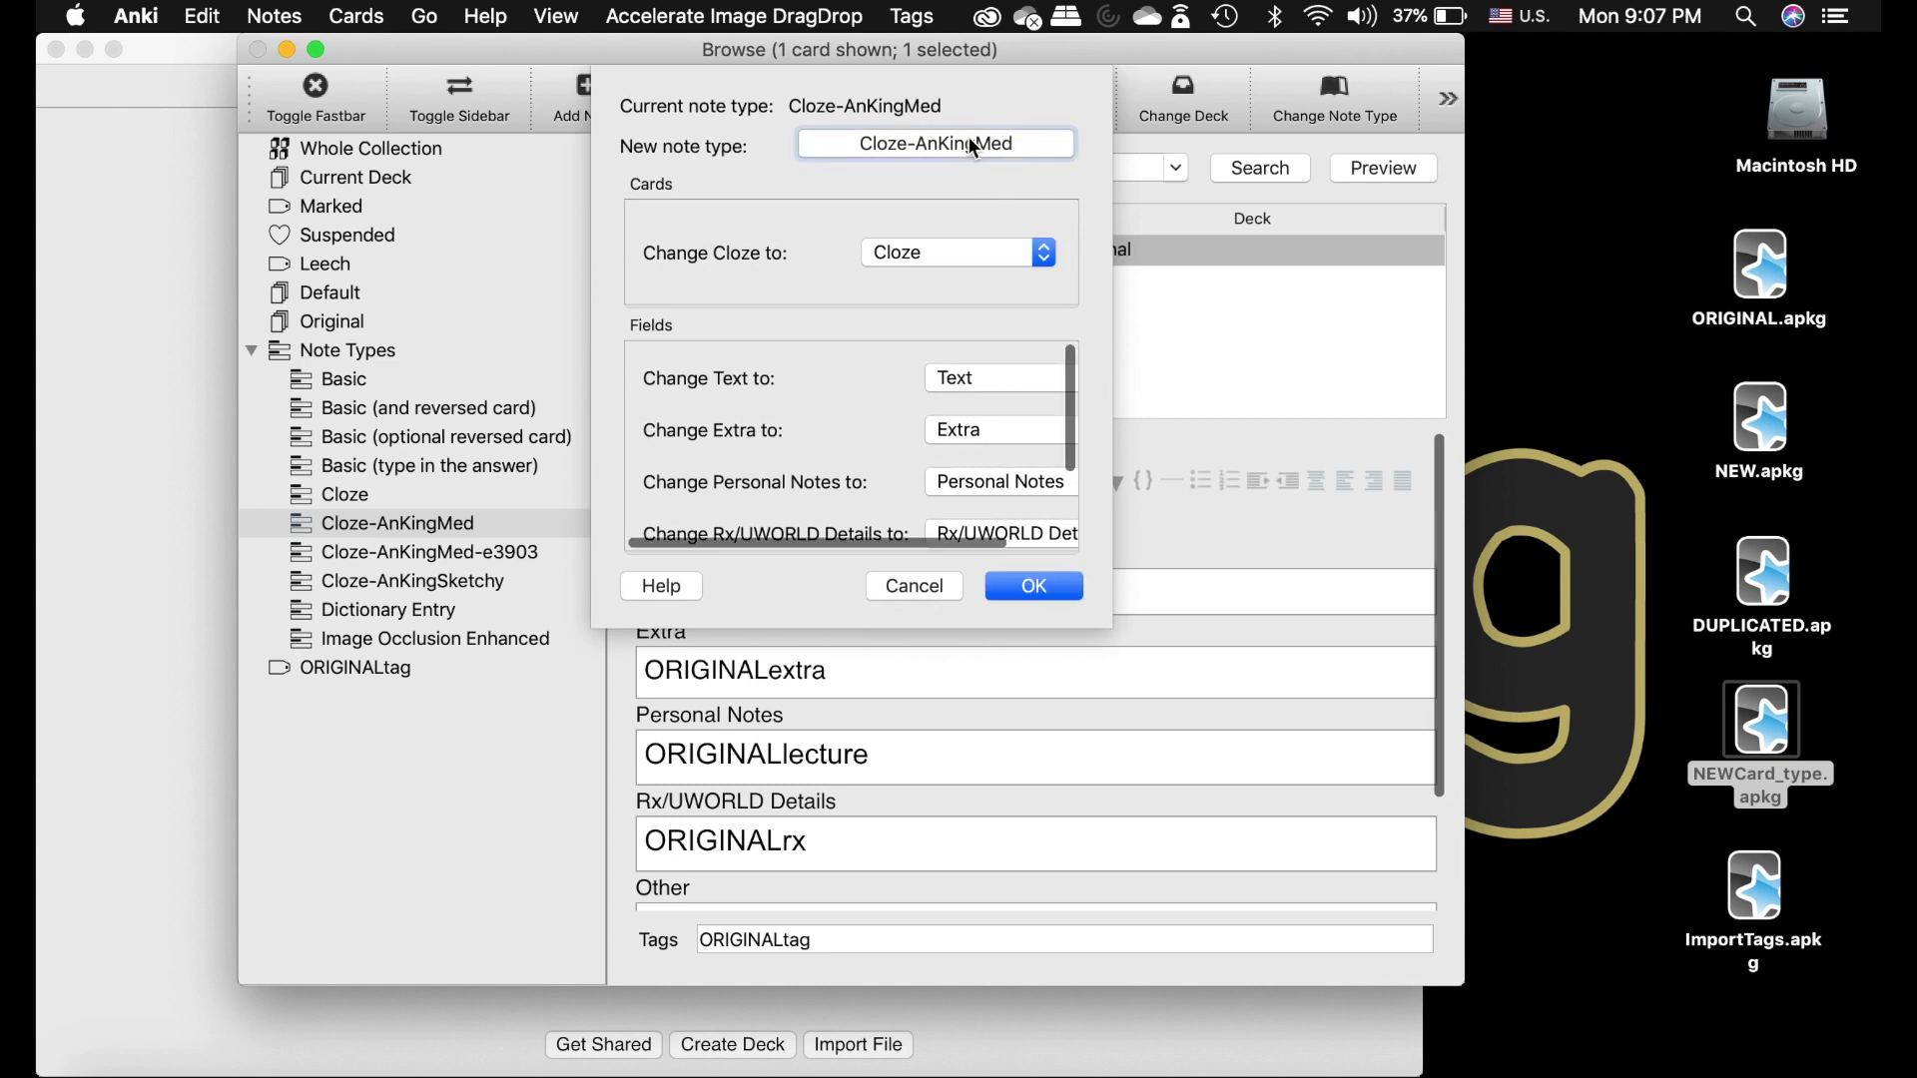
left_click(963, 144)
left_click(759, 309)
left_click(1055, 454)
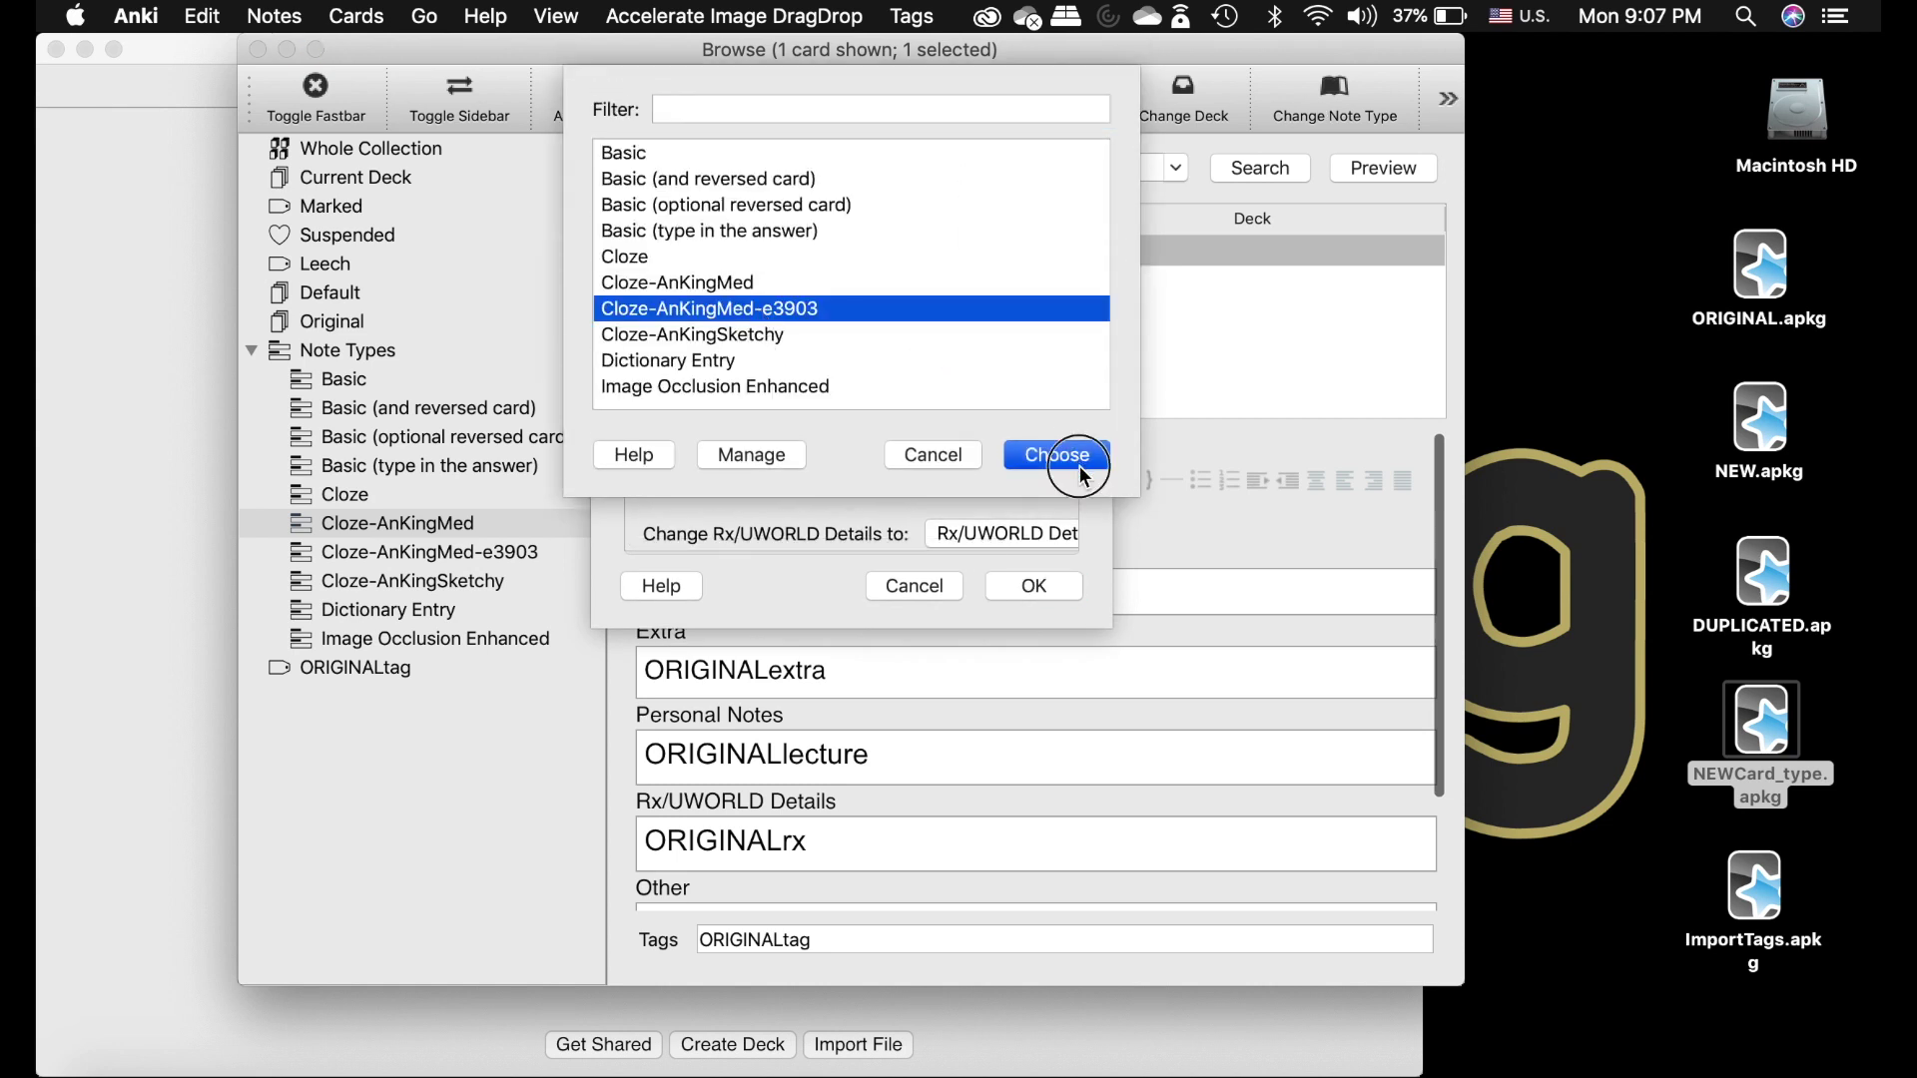
left_click(1035, 587)
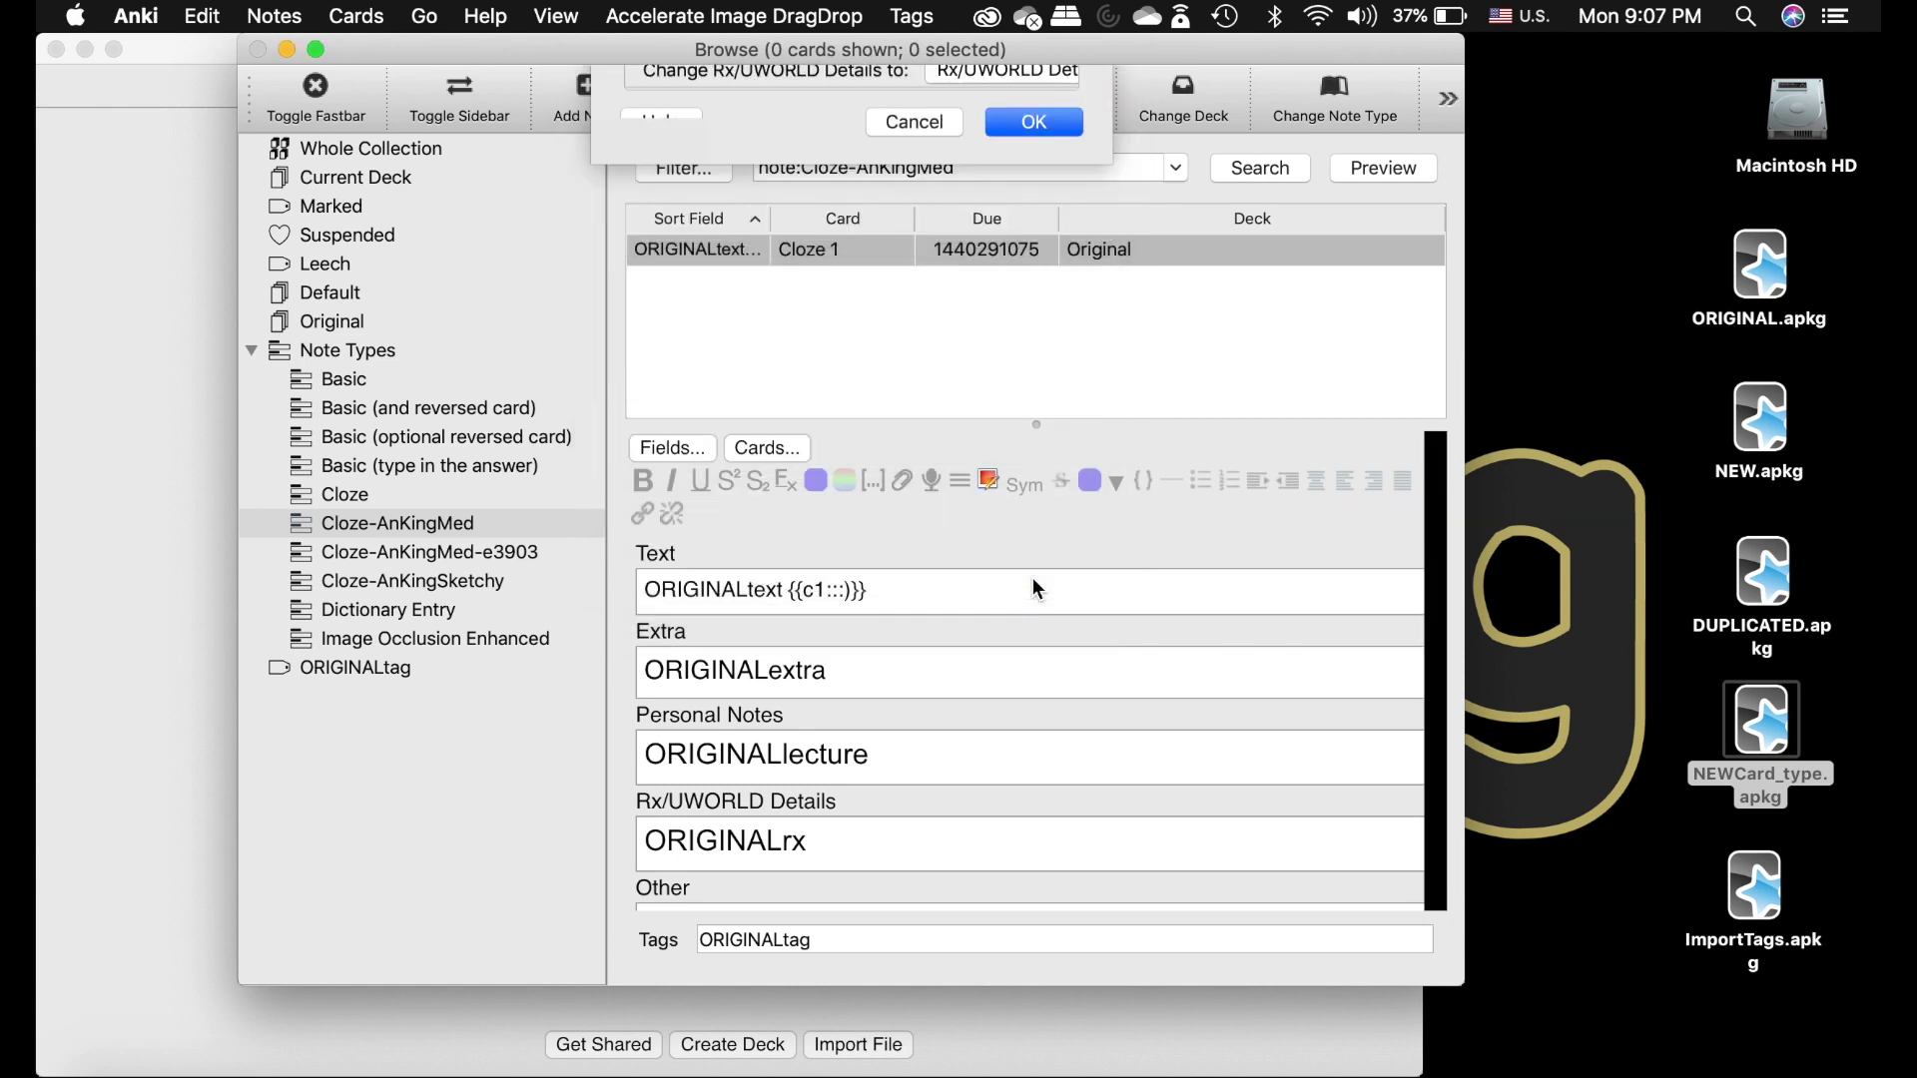
left_click(467, 551)
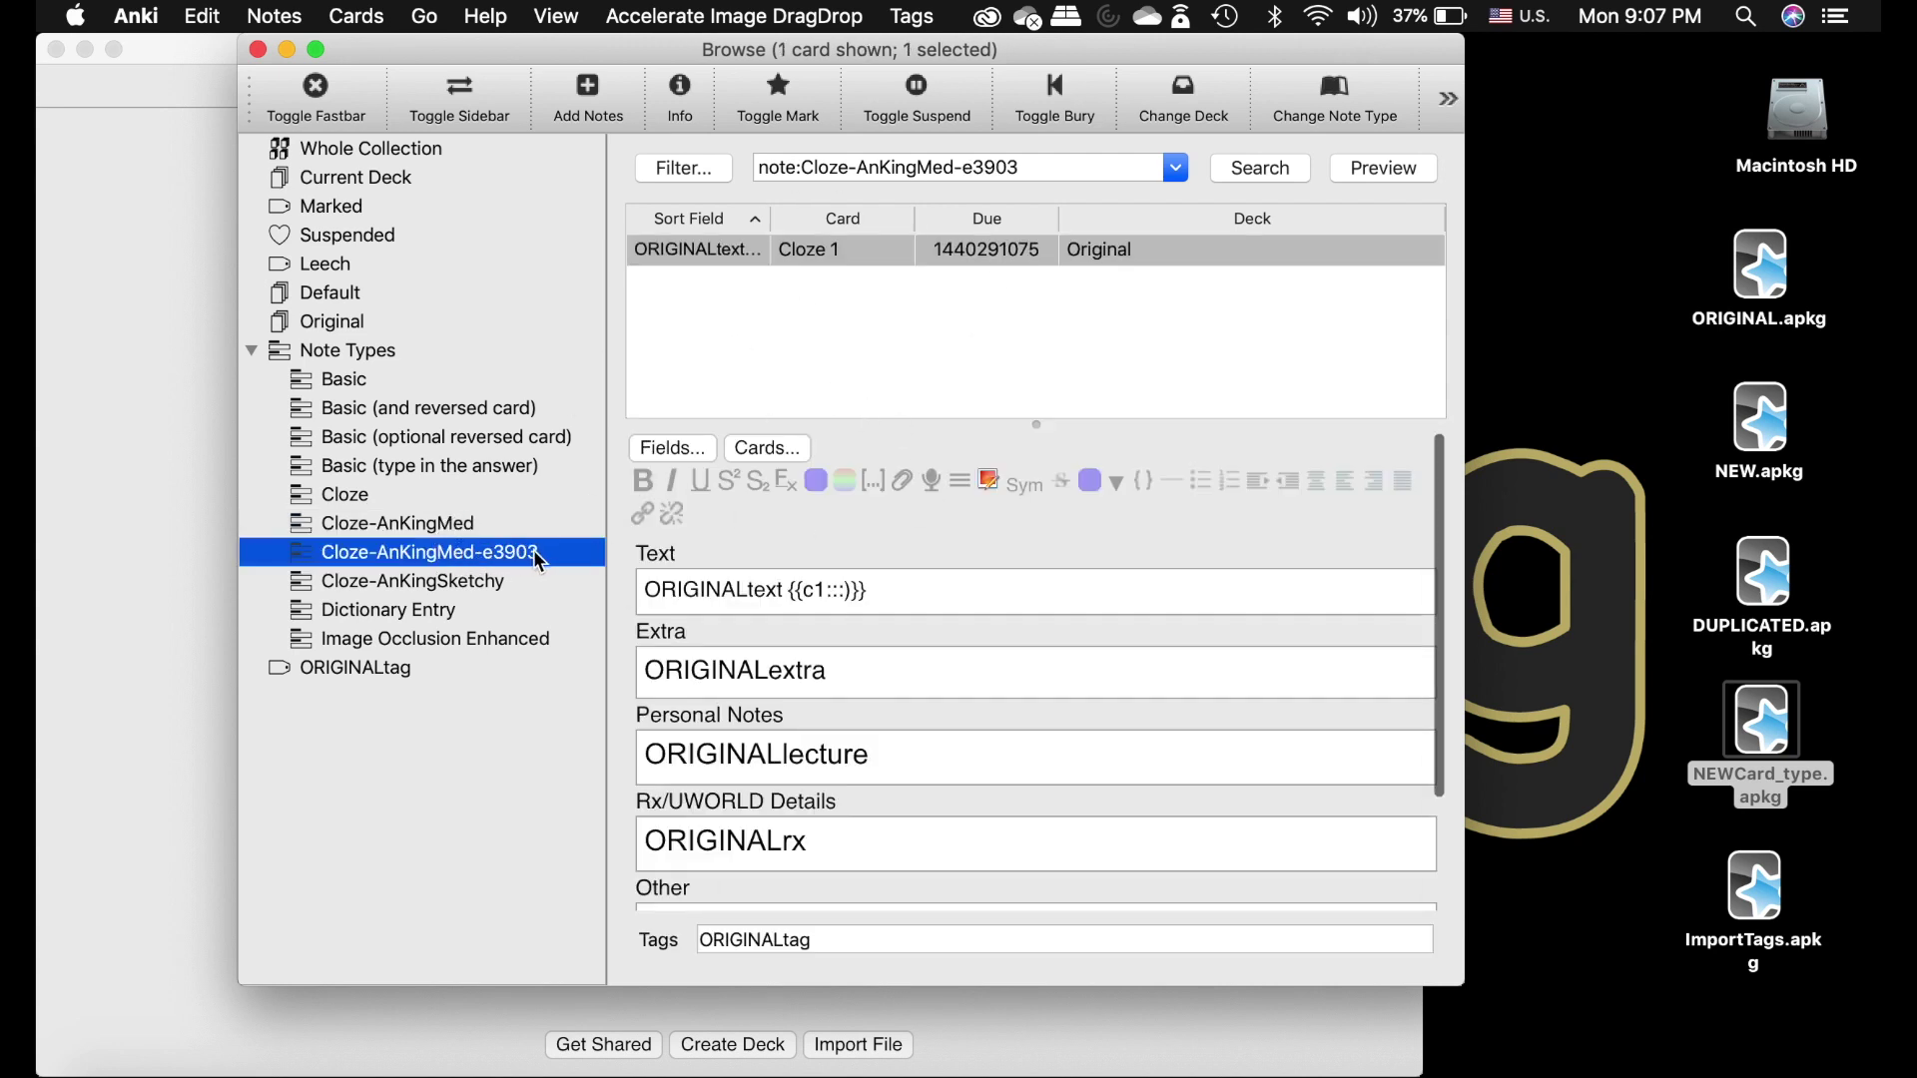
left_click(258, 52)
Open the note type manager from the add-note window and delete the Cloze-AnKingMed note type.
left_click(629, 87)
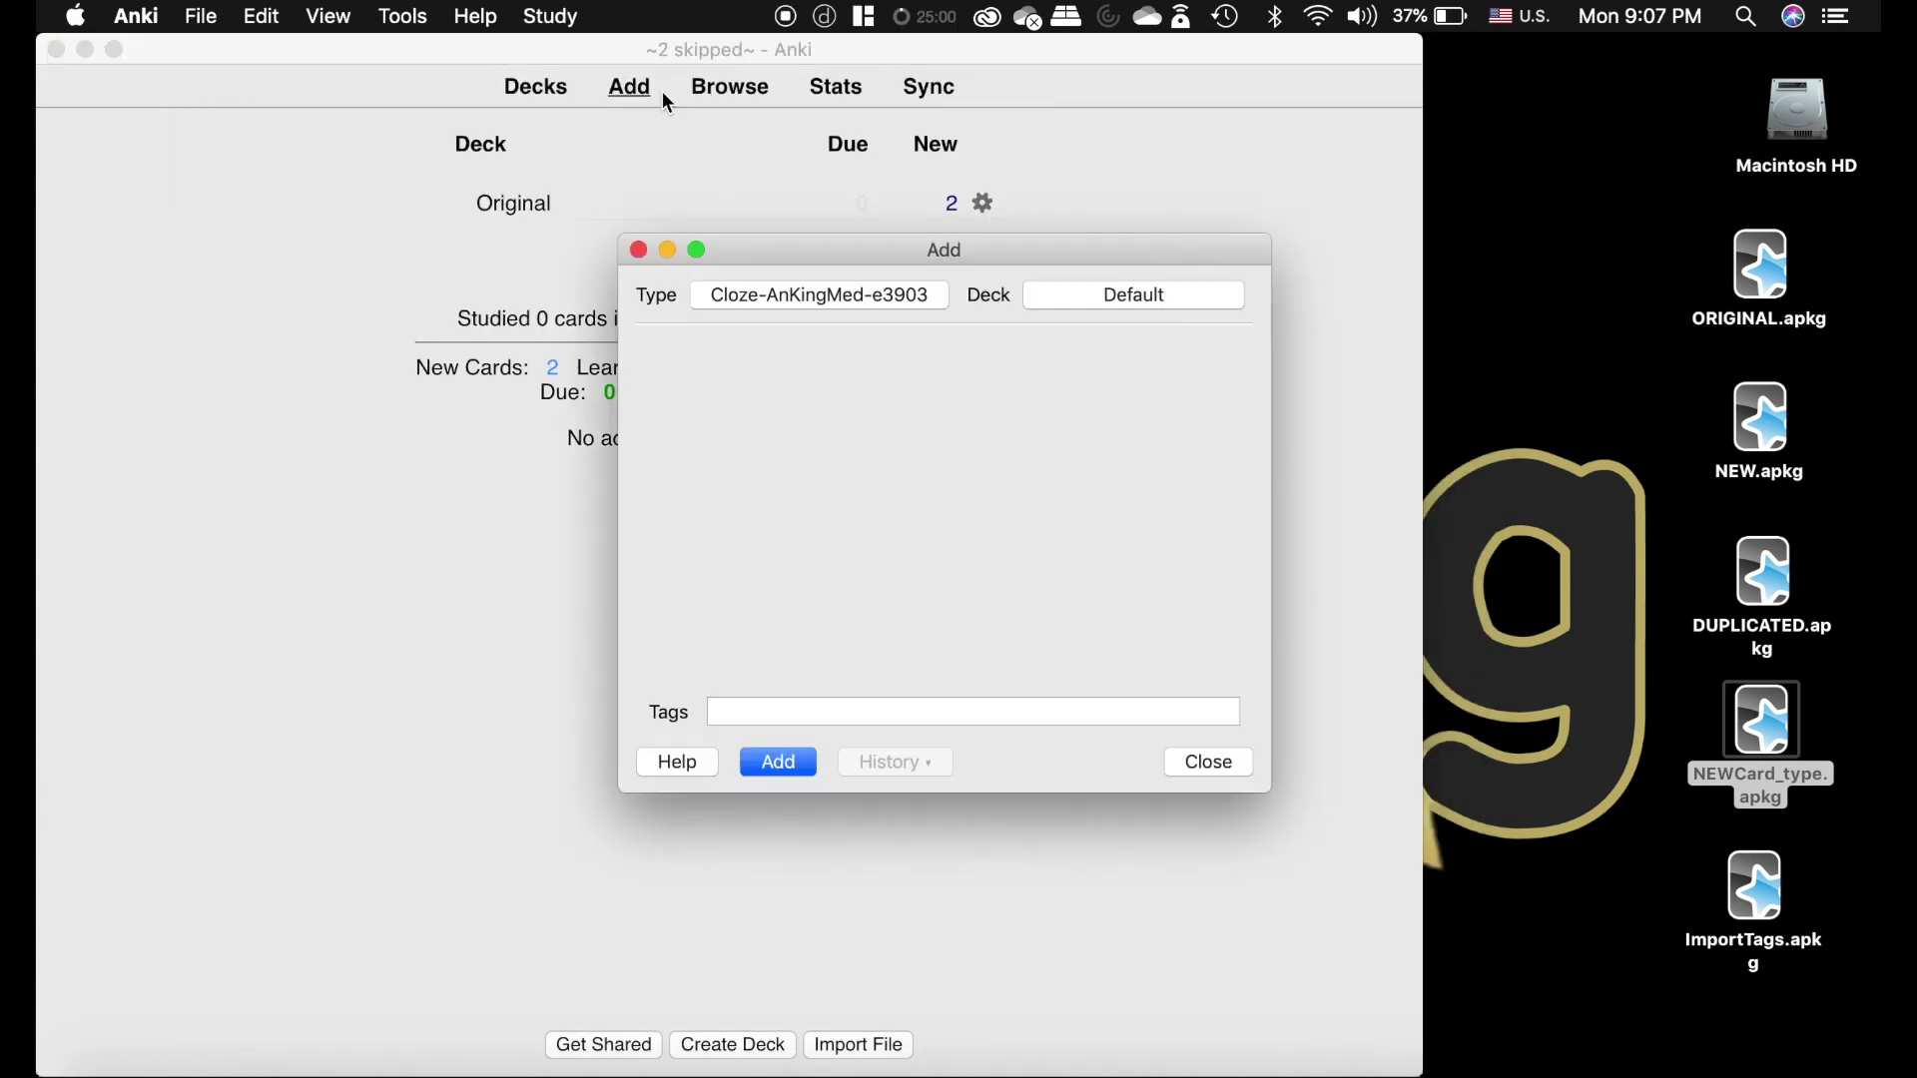
left_click(795, 292)
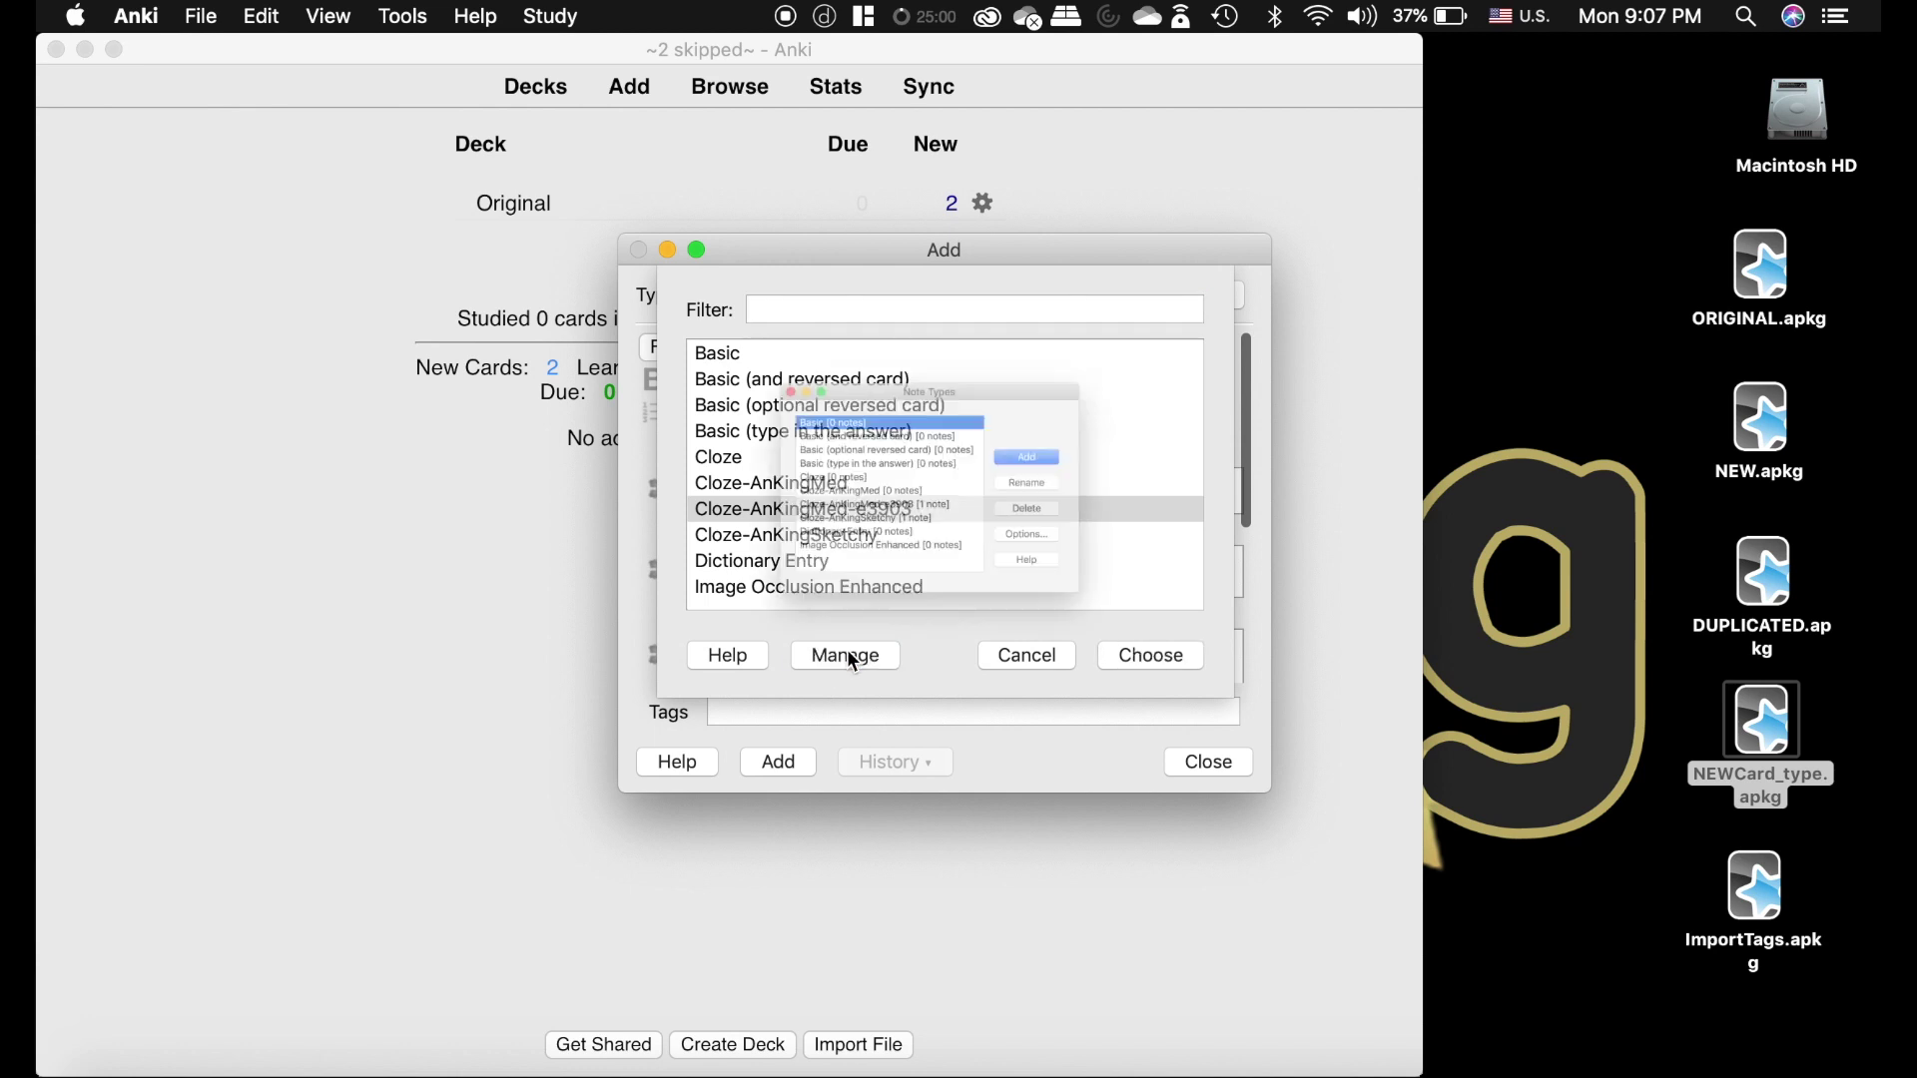
left_click(847, 655)
left_click(815, 493)
left_click(1106, 524)
left_click(1071, 521)
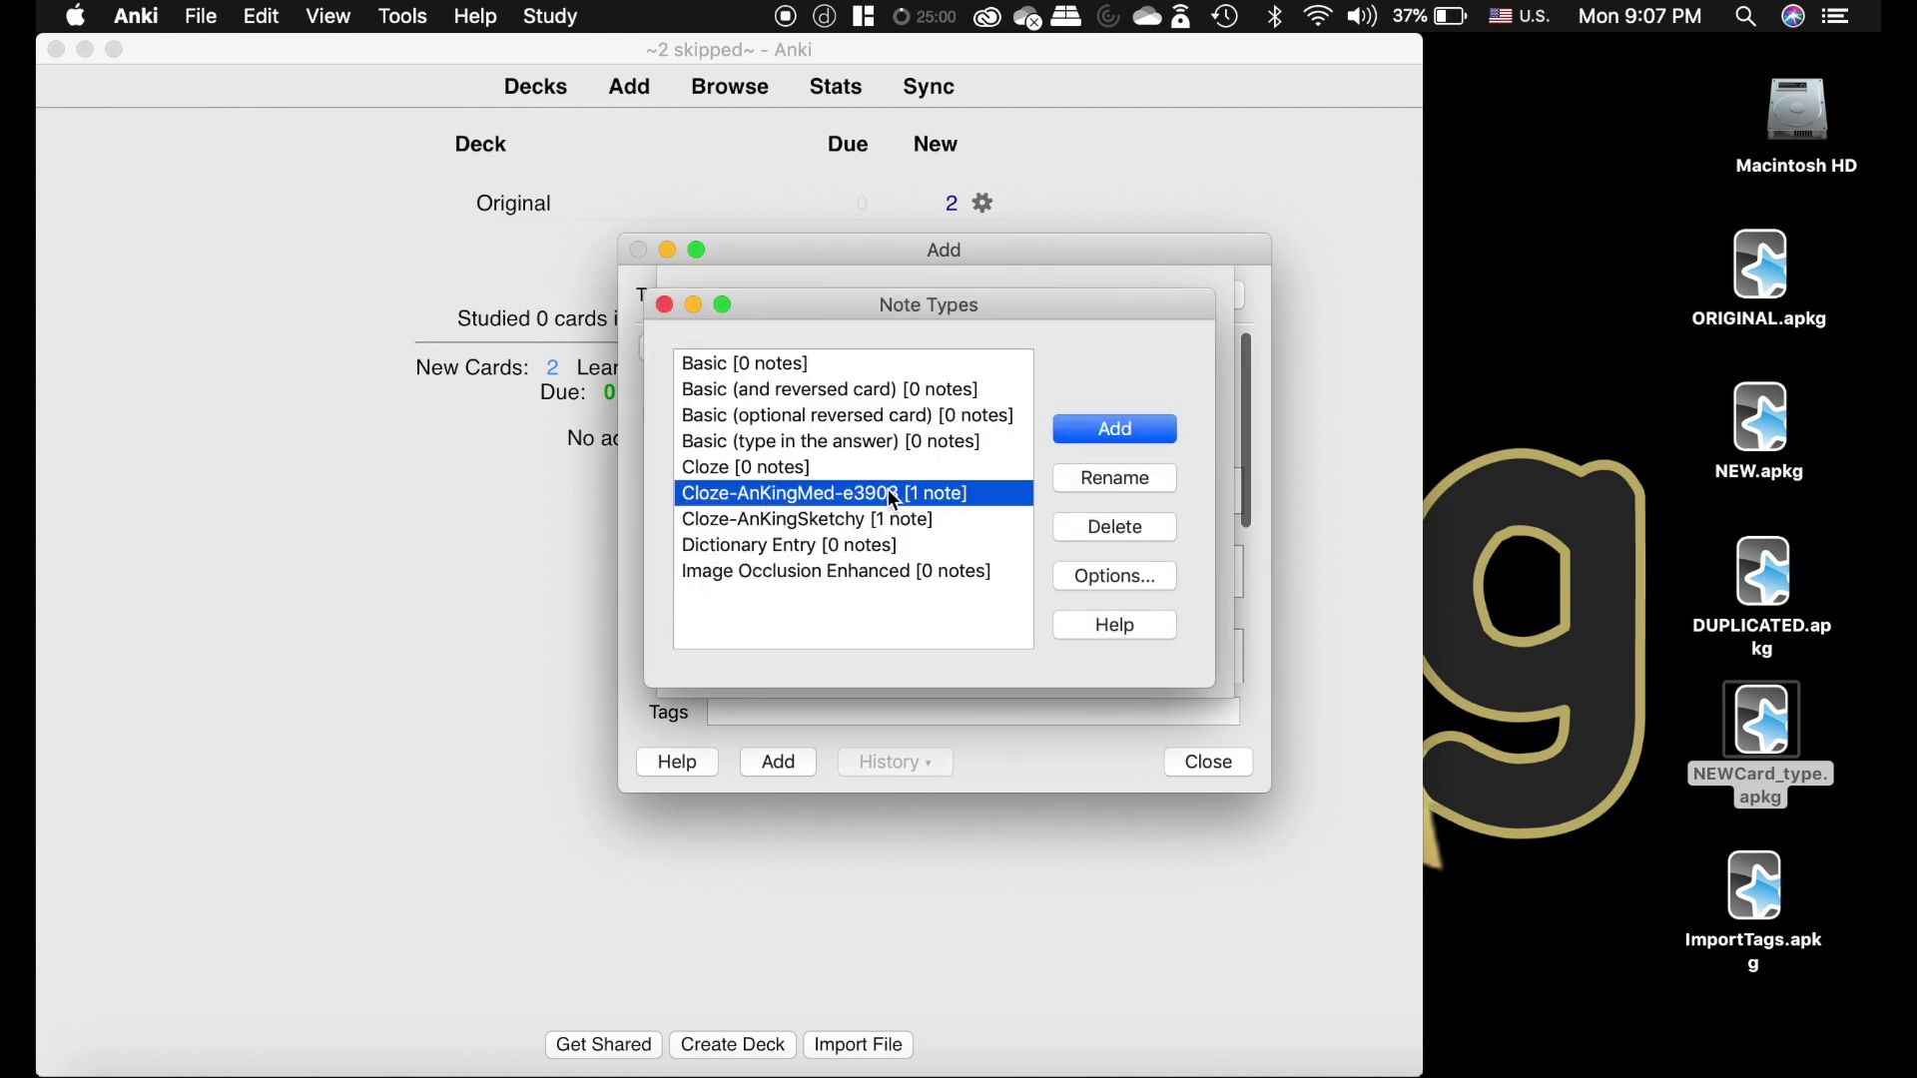
Rename the Cloze-AnKingMed-e3903 note type as Cloze-AnKingMed, and close the note type manager and add-note window.
left_click(1141, 477)
left_click(919, 399)
key("Return")
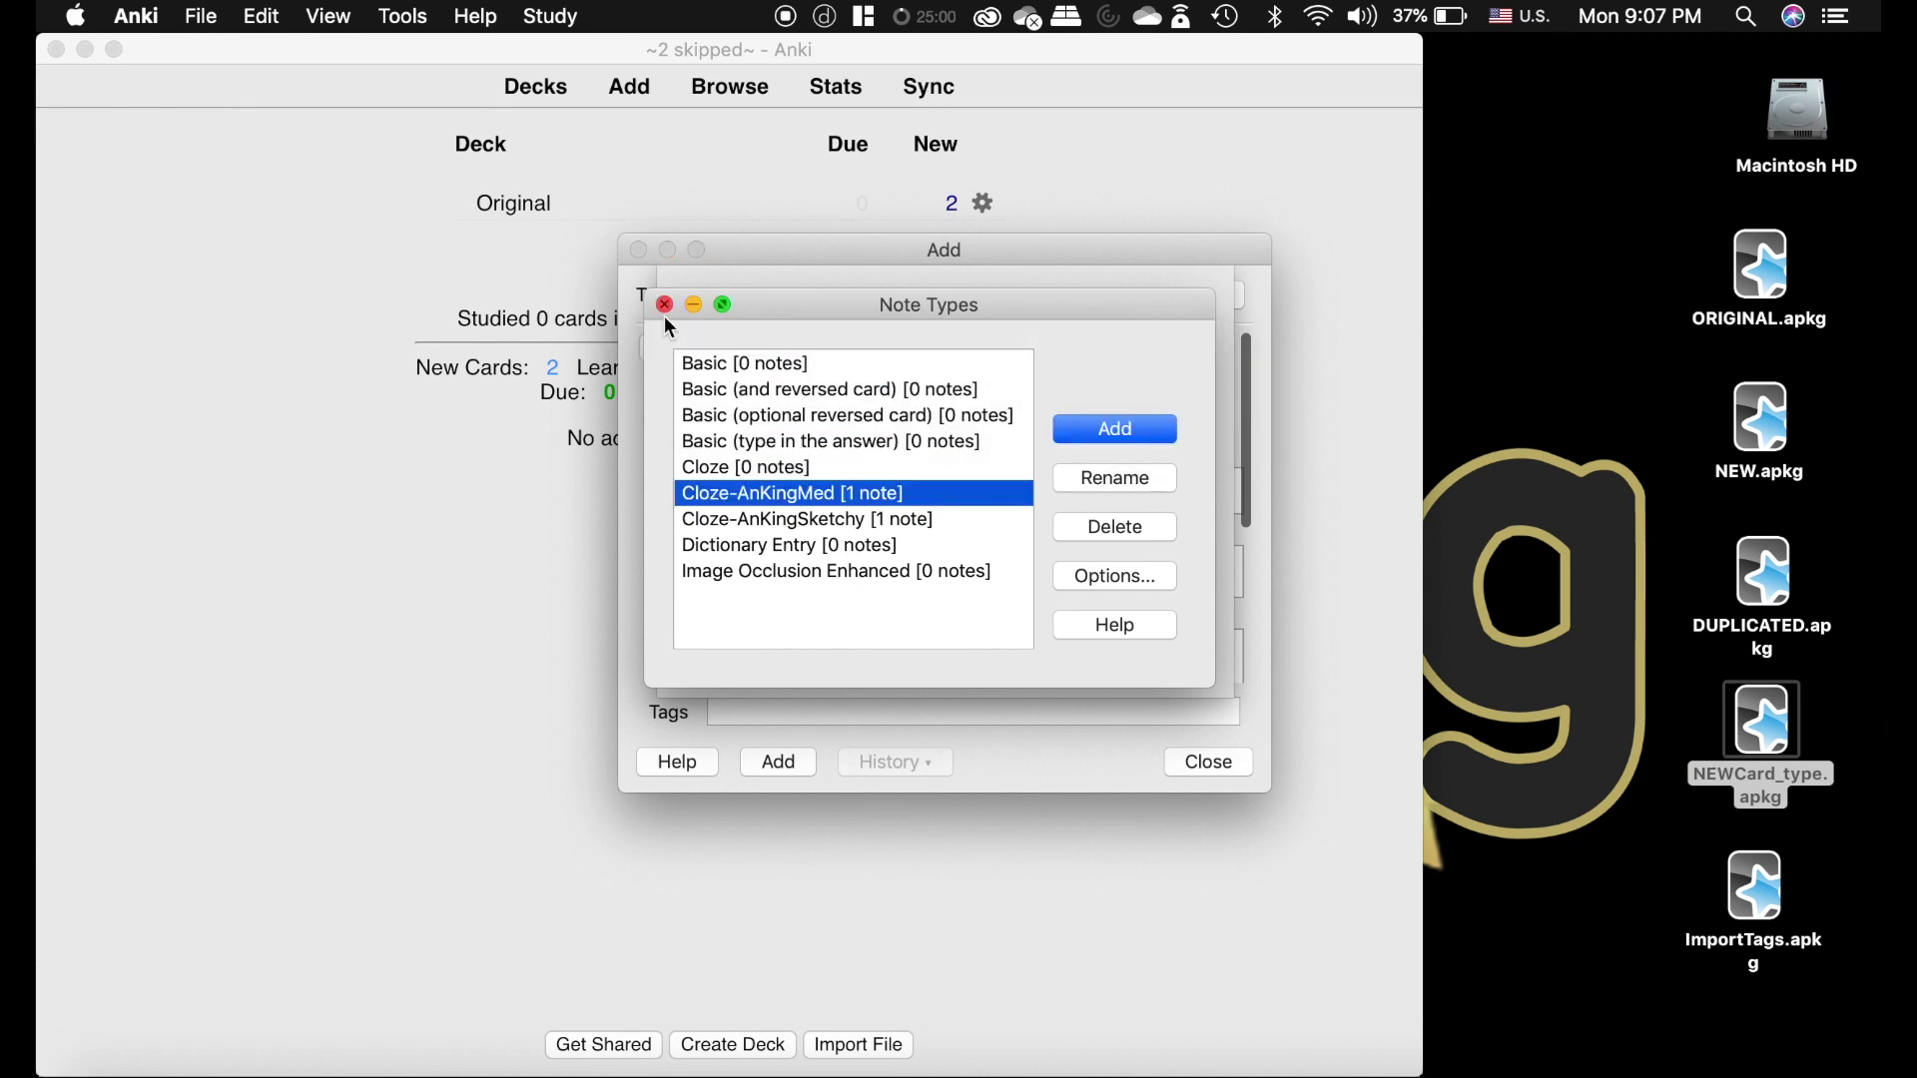
left_click(664, 304)
left_click(1029, 653)
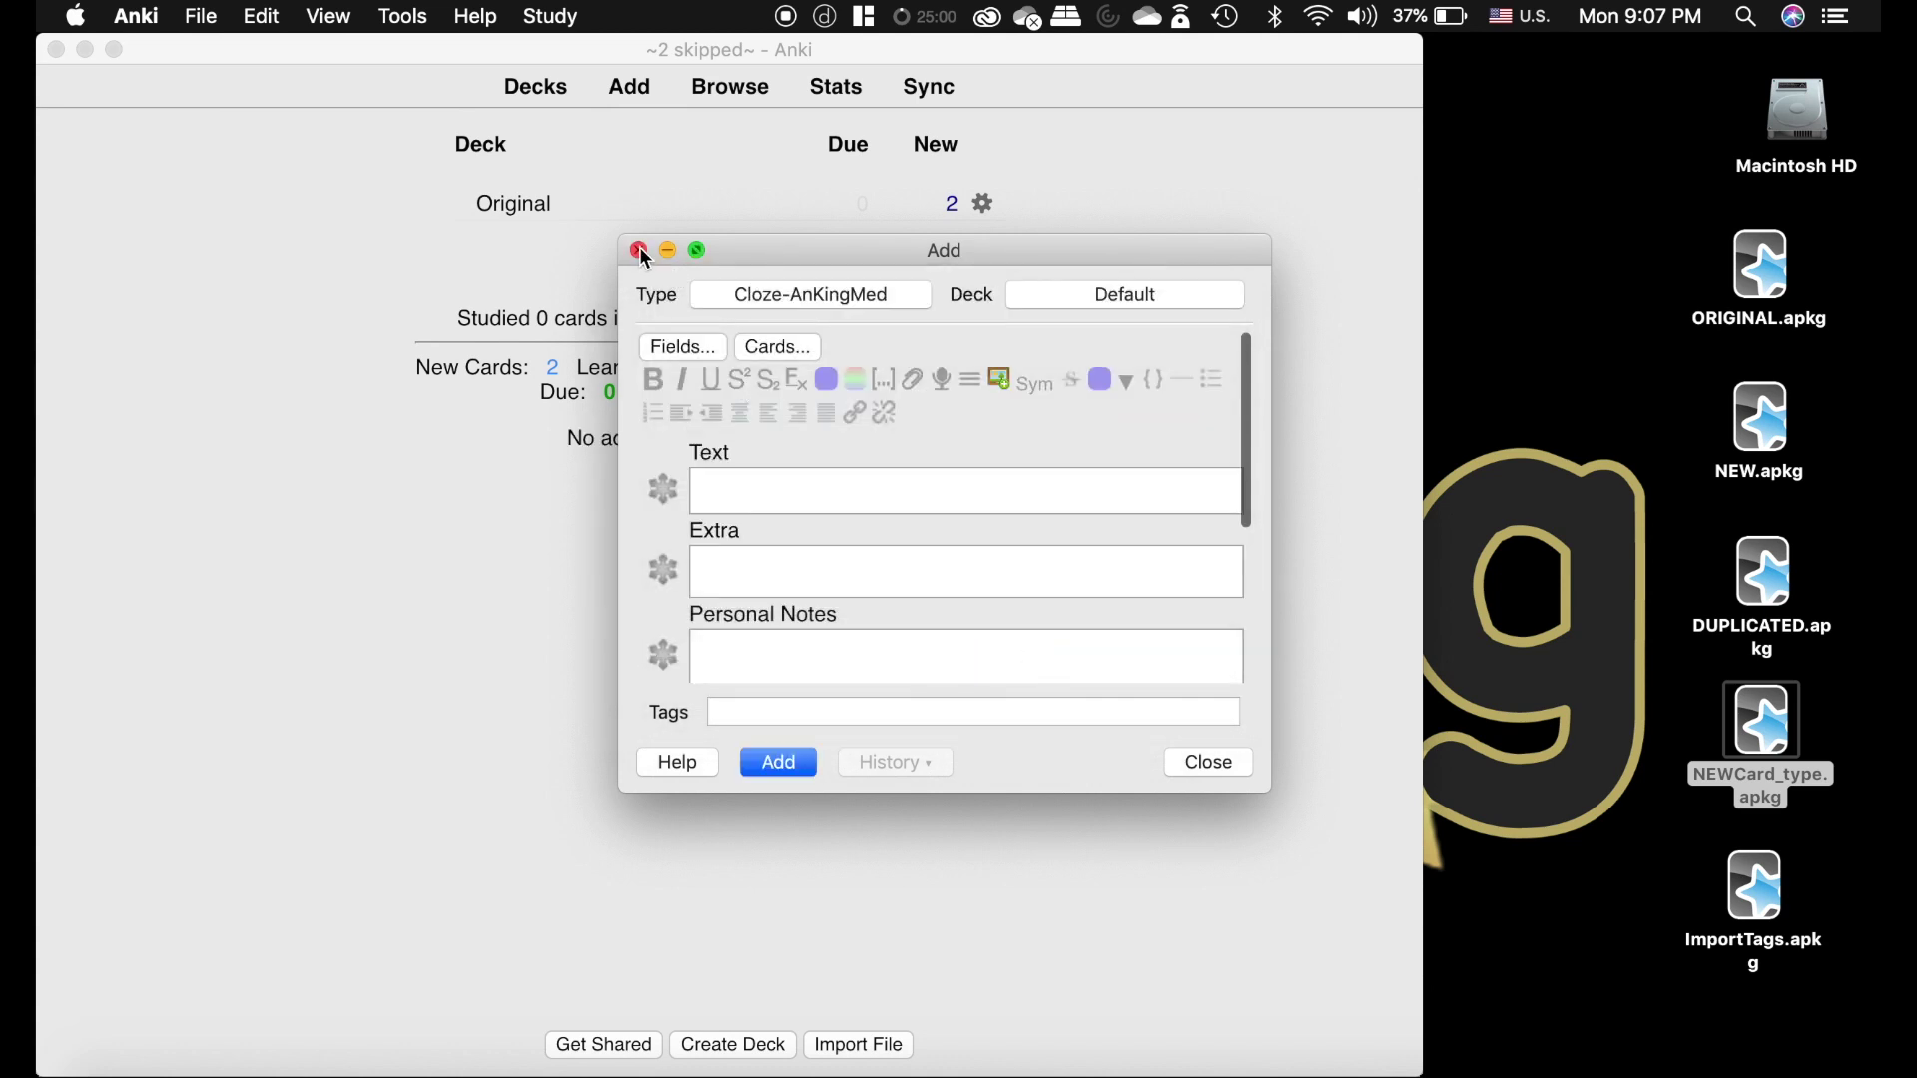
left_click(638, 250)
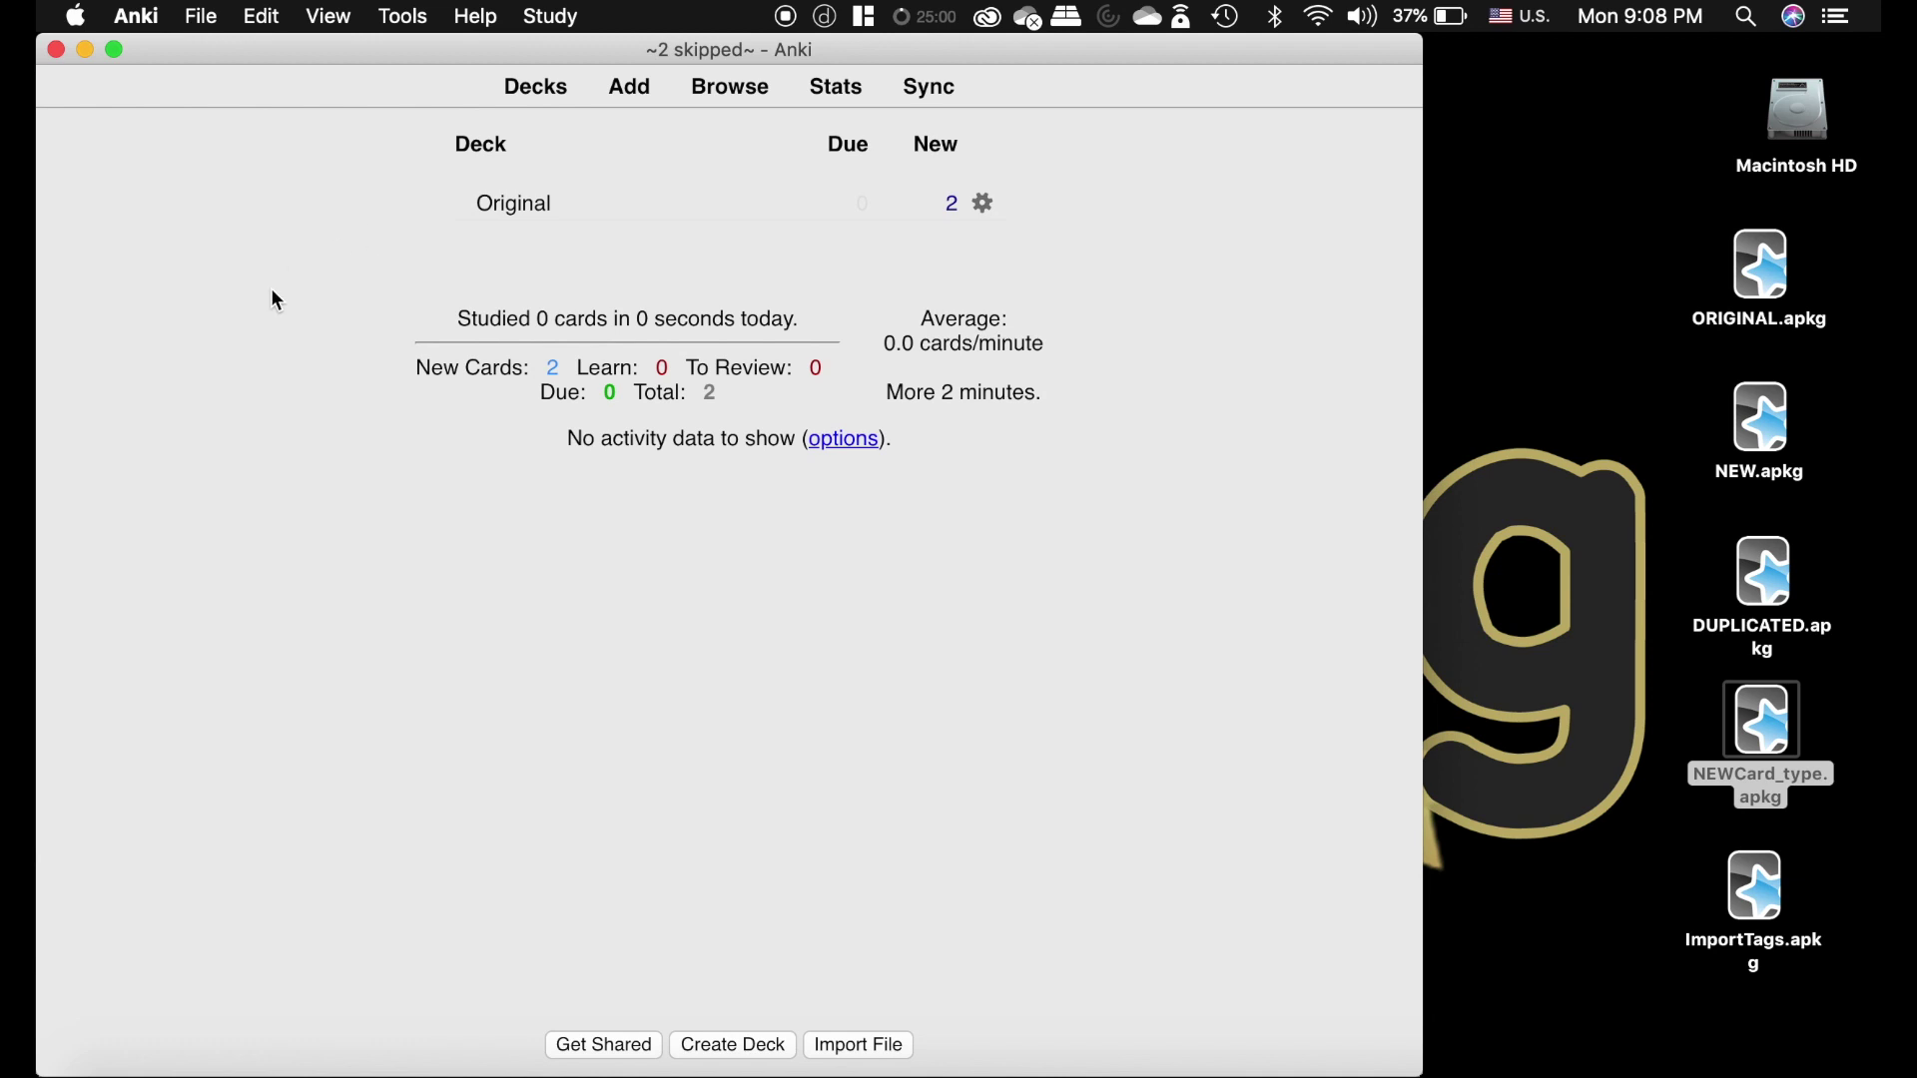
Switch to the ~2.2 skipped fix~ profile and list its Cloze-AnKingMed notes in the card browser.
left_click(195, 16)
left_click(214, 57)
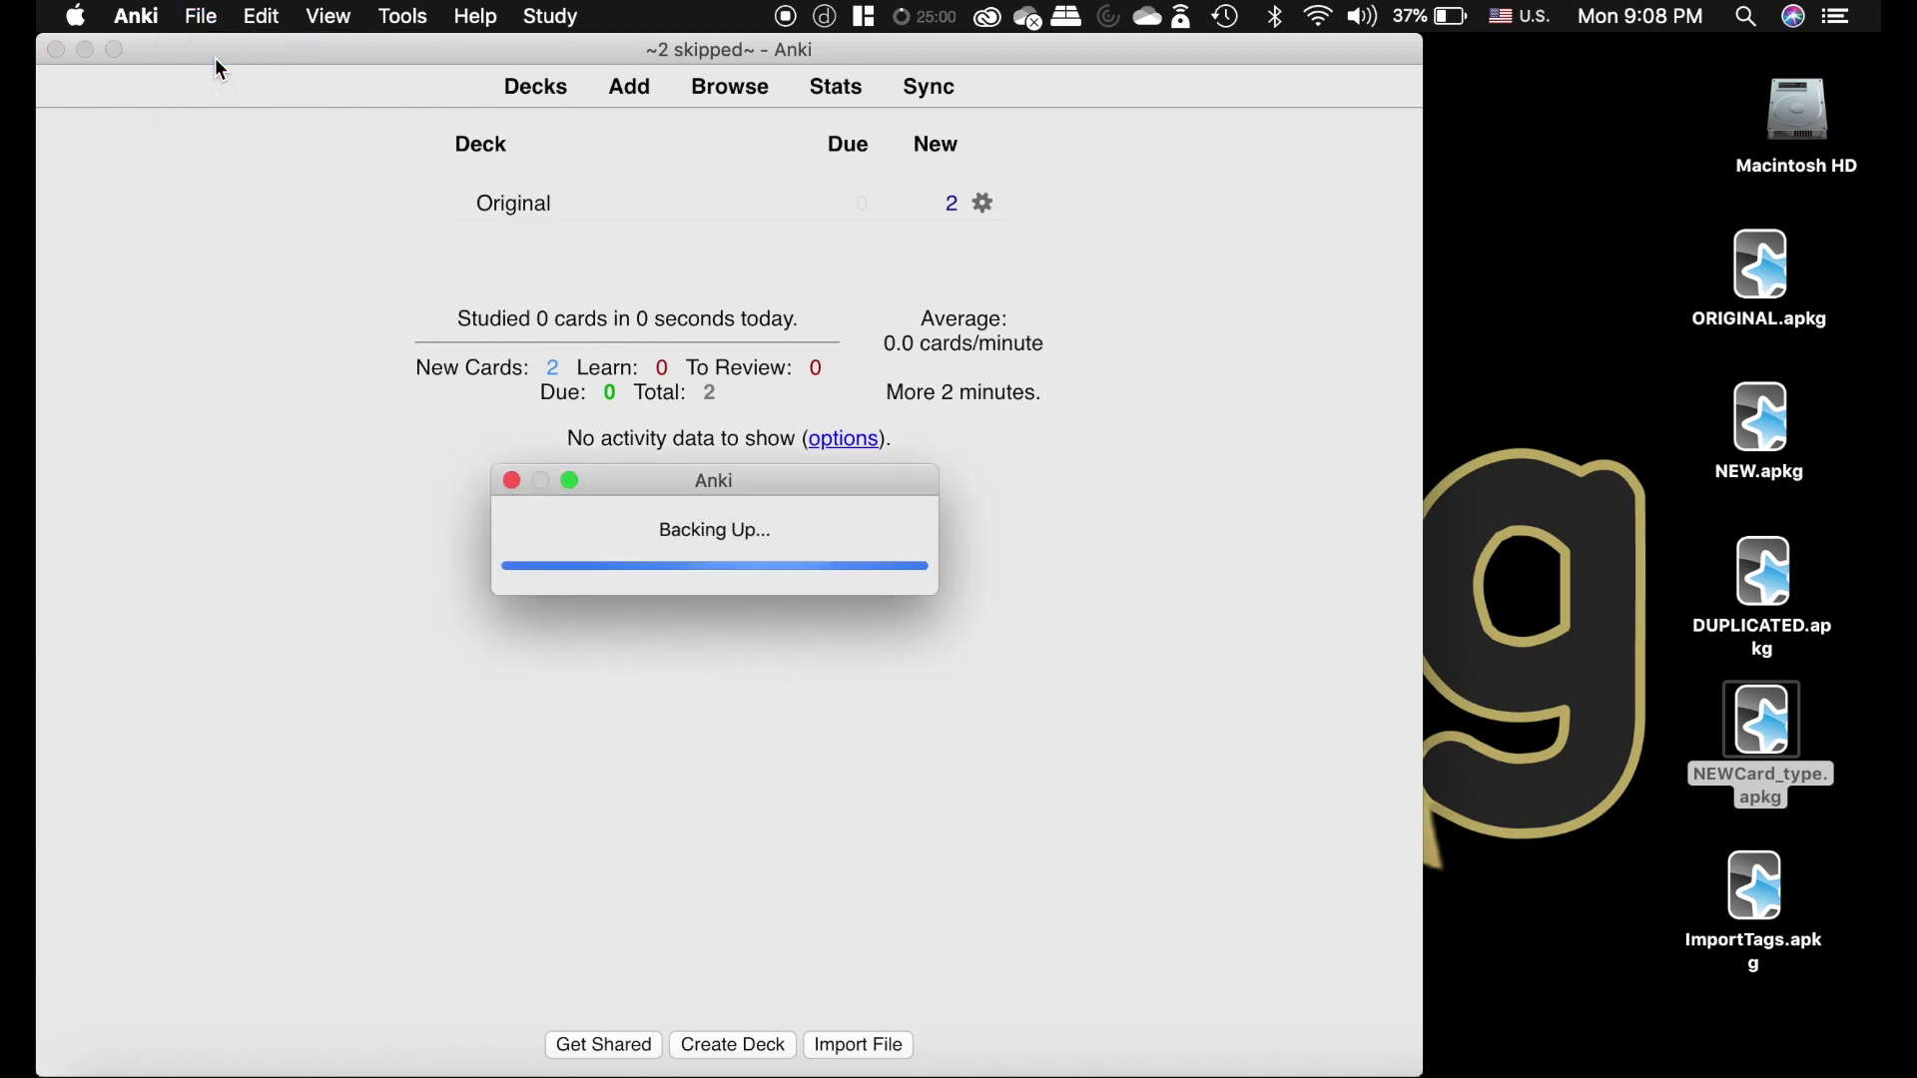
key("Down")
key("Return")
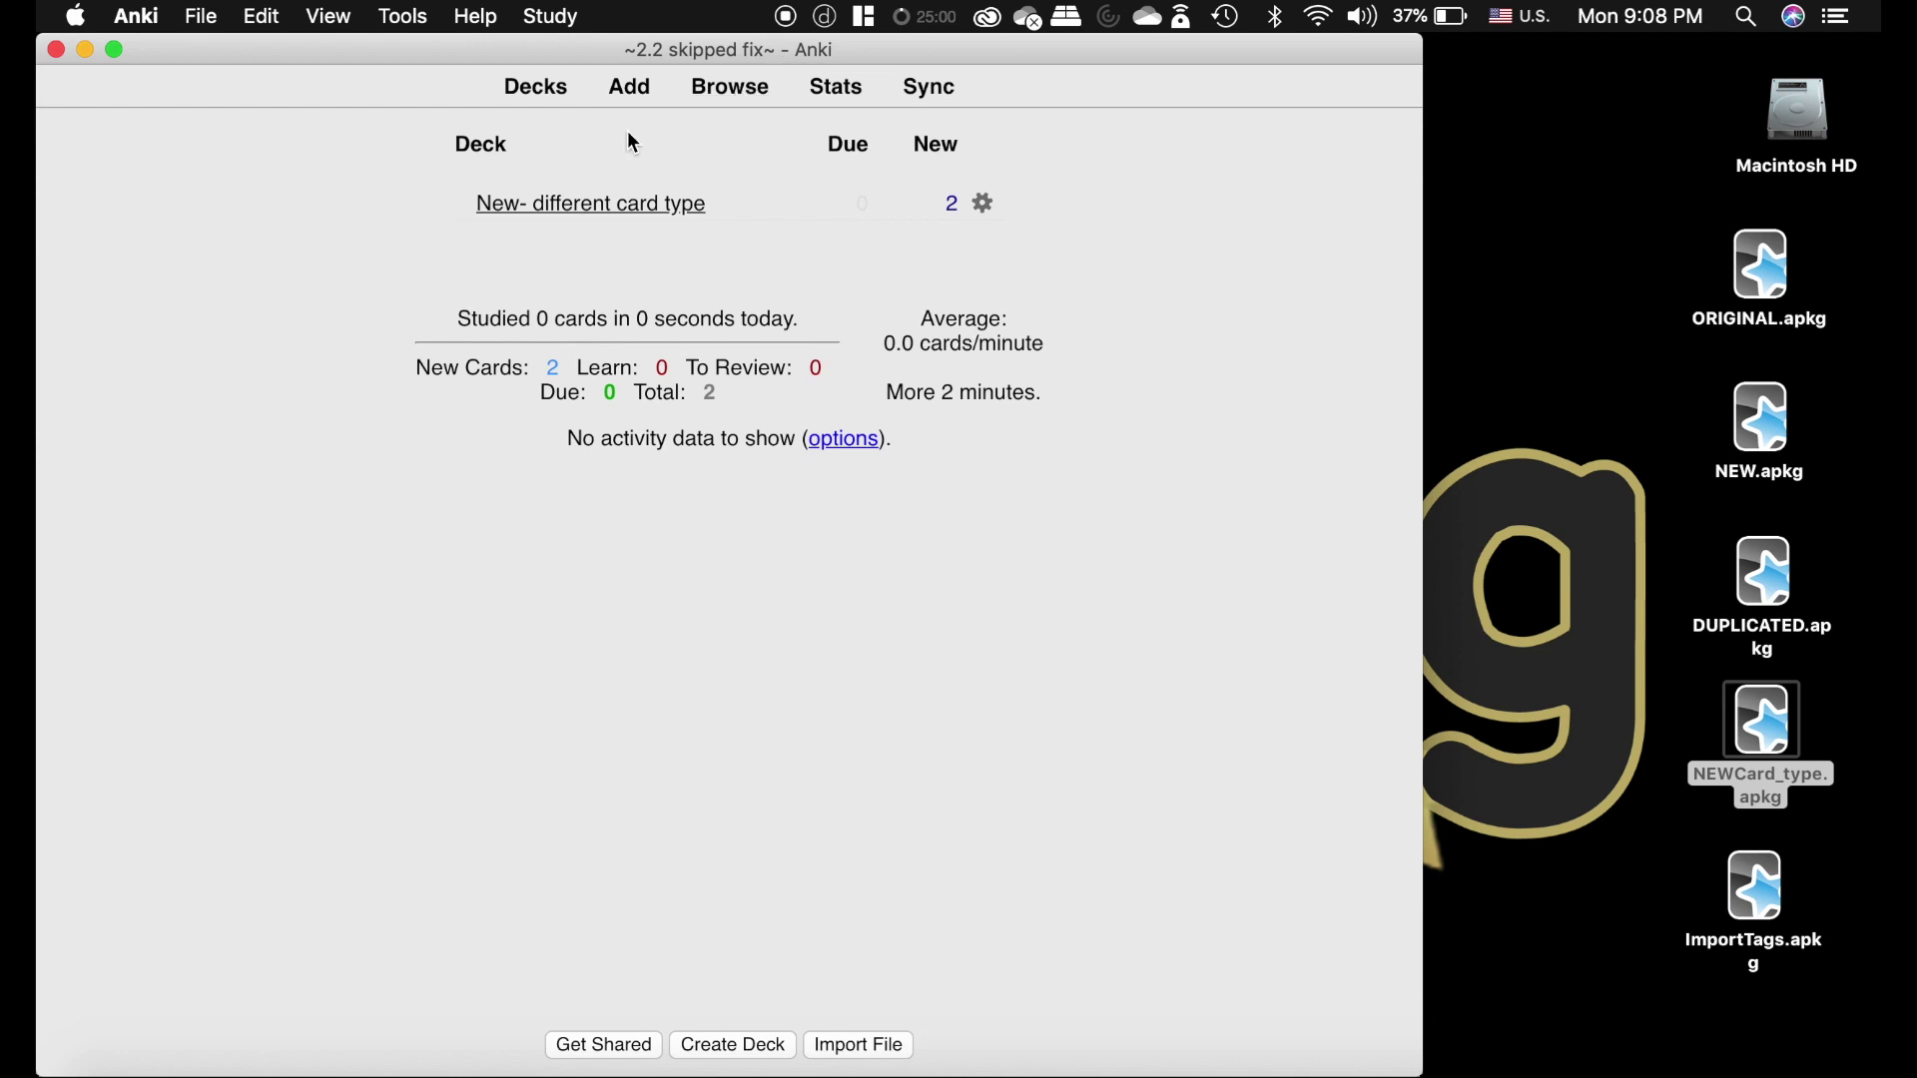
left_click(725, 88)
left_click(81, 351)
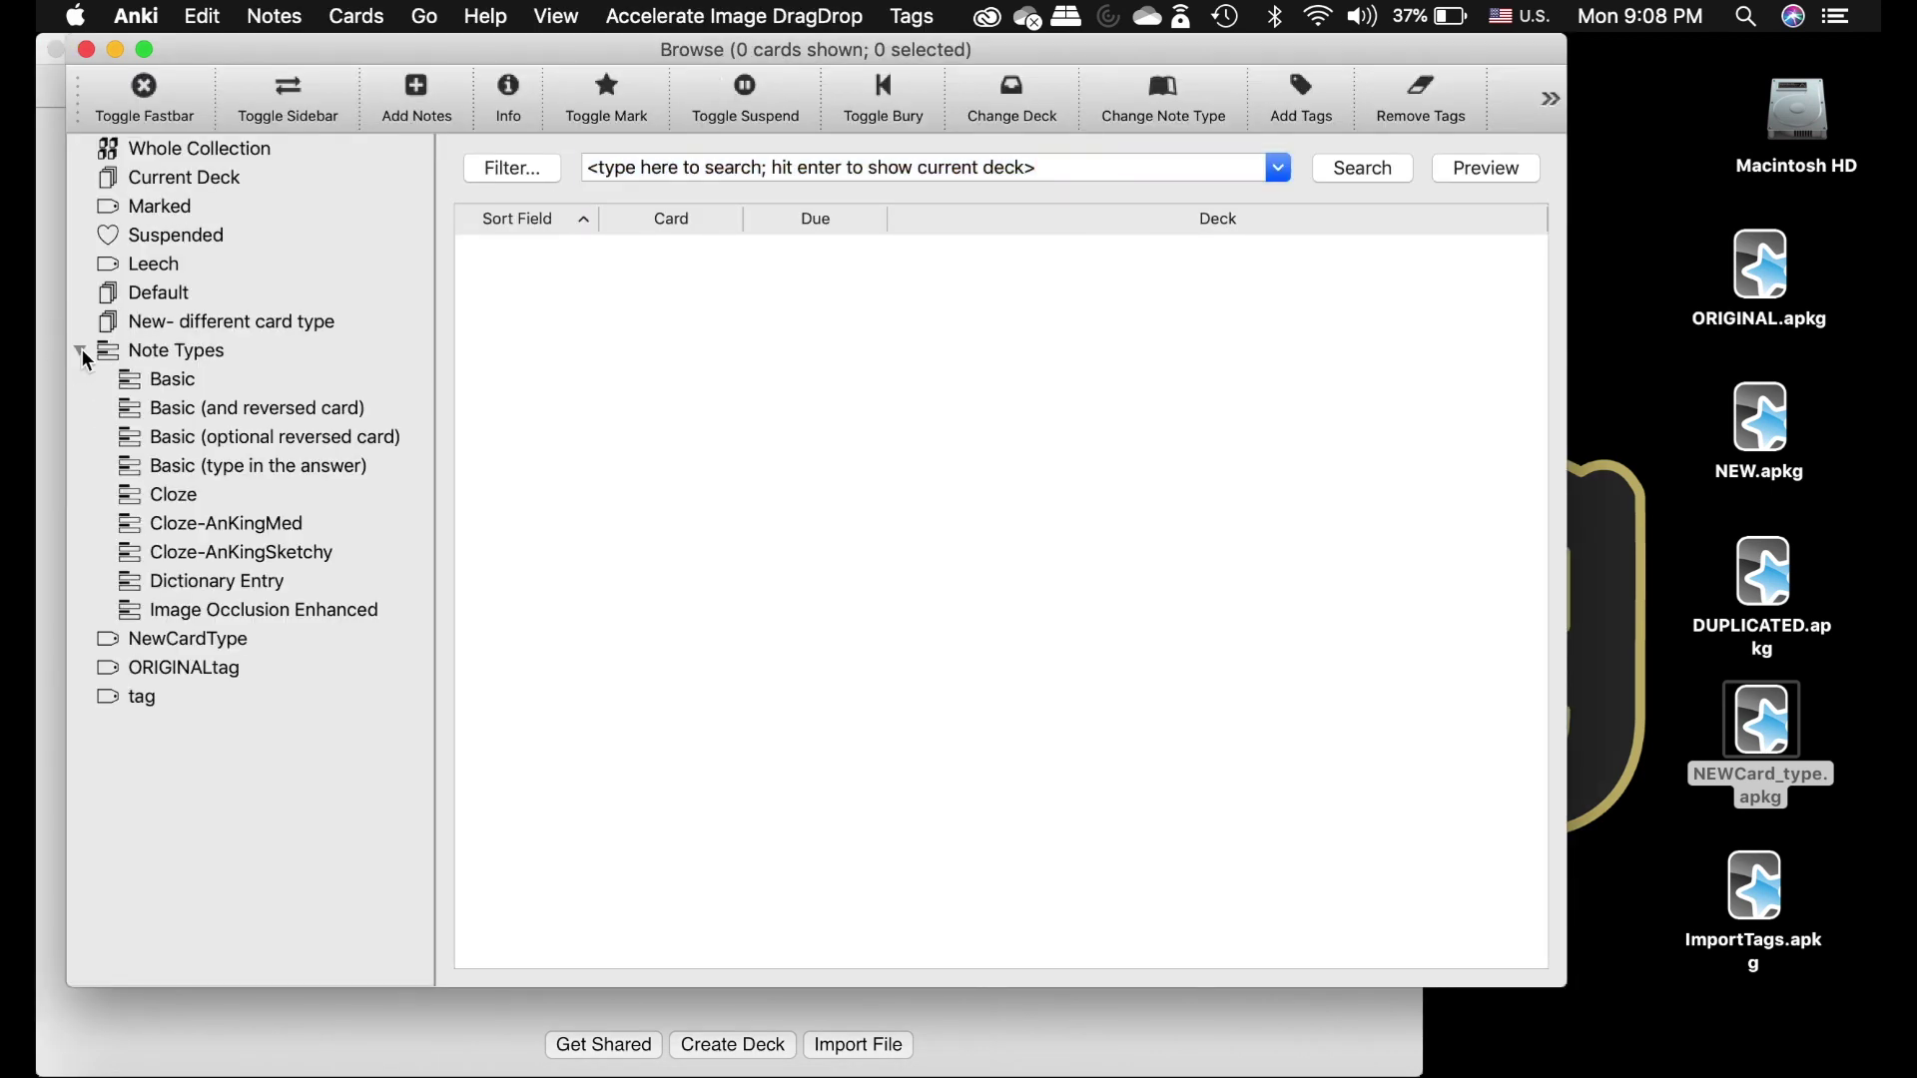
left_click(267, 529)
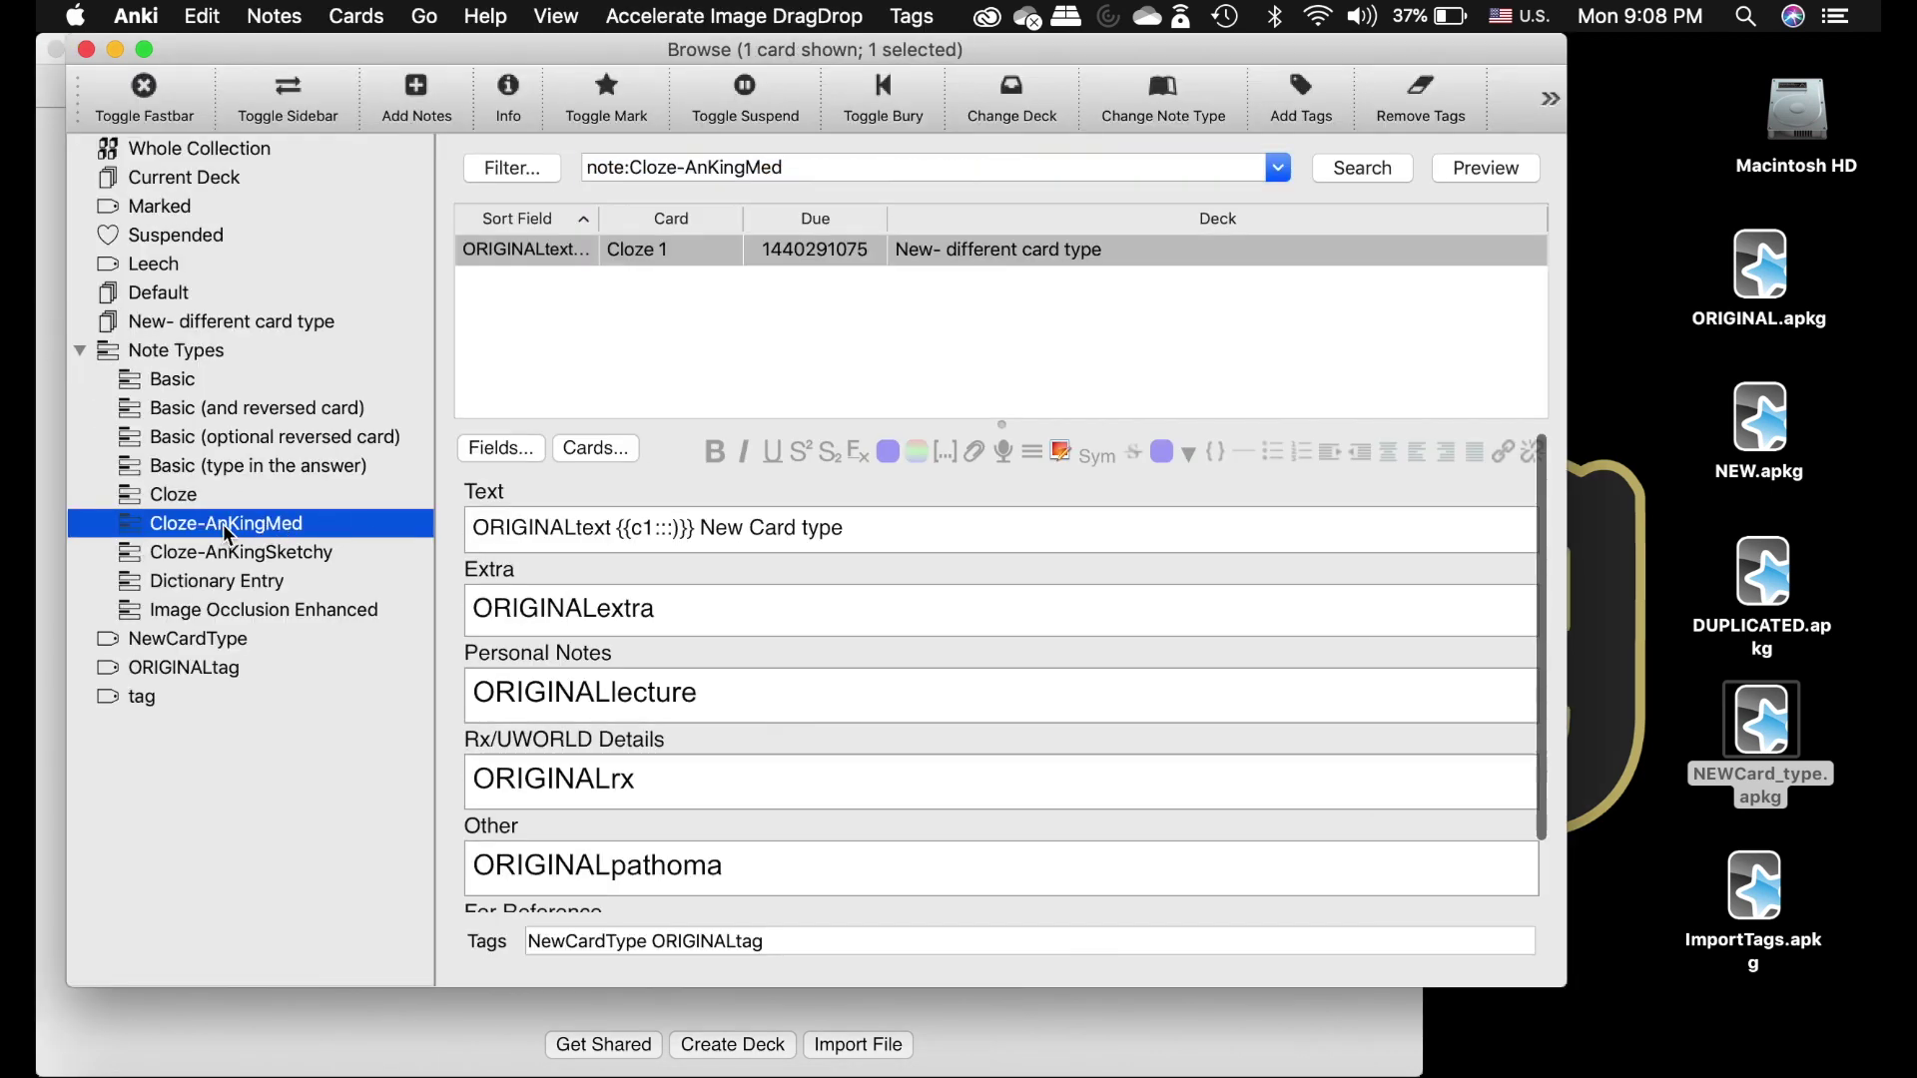
Add the tag "tag" to the listed Cloze-AnKingMed note and remove that tag again.
left_click(888, 252)
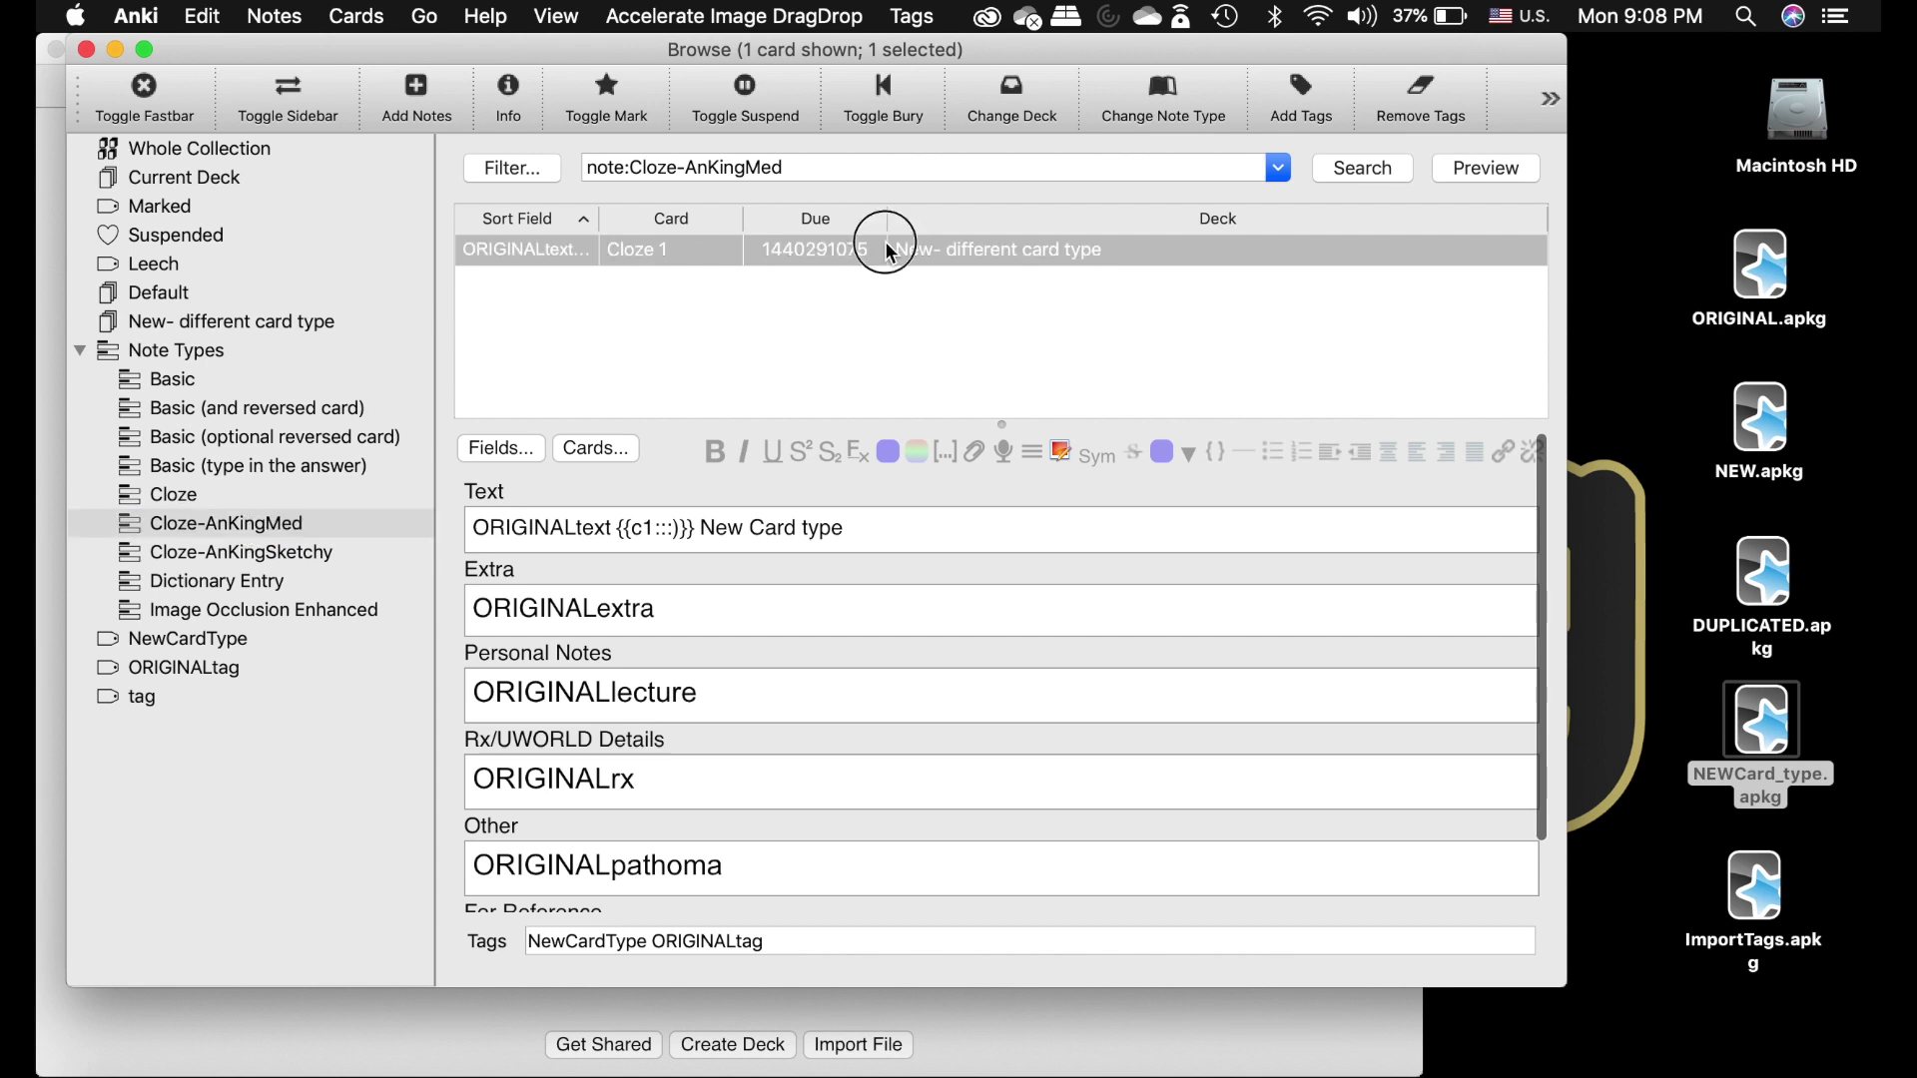
left_click(1320, 94)
type("tag")
left_click(678, 176)
key("Return")
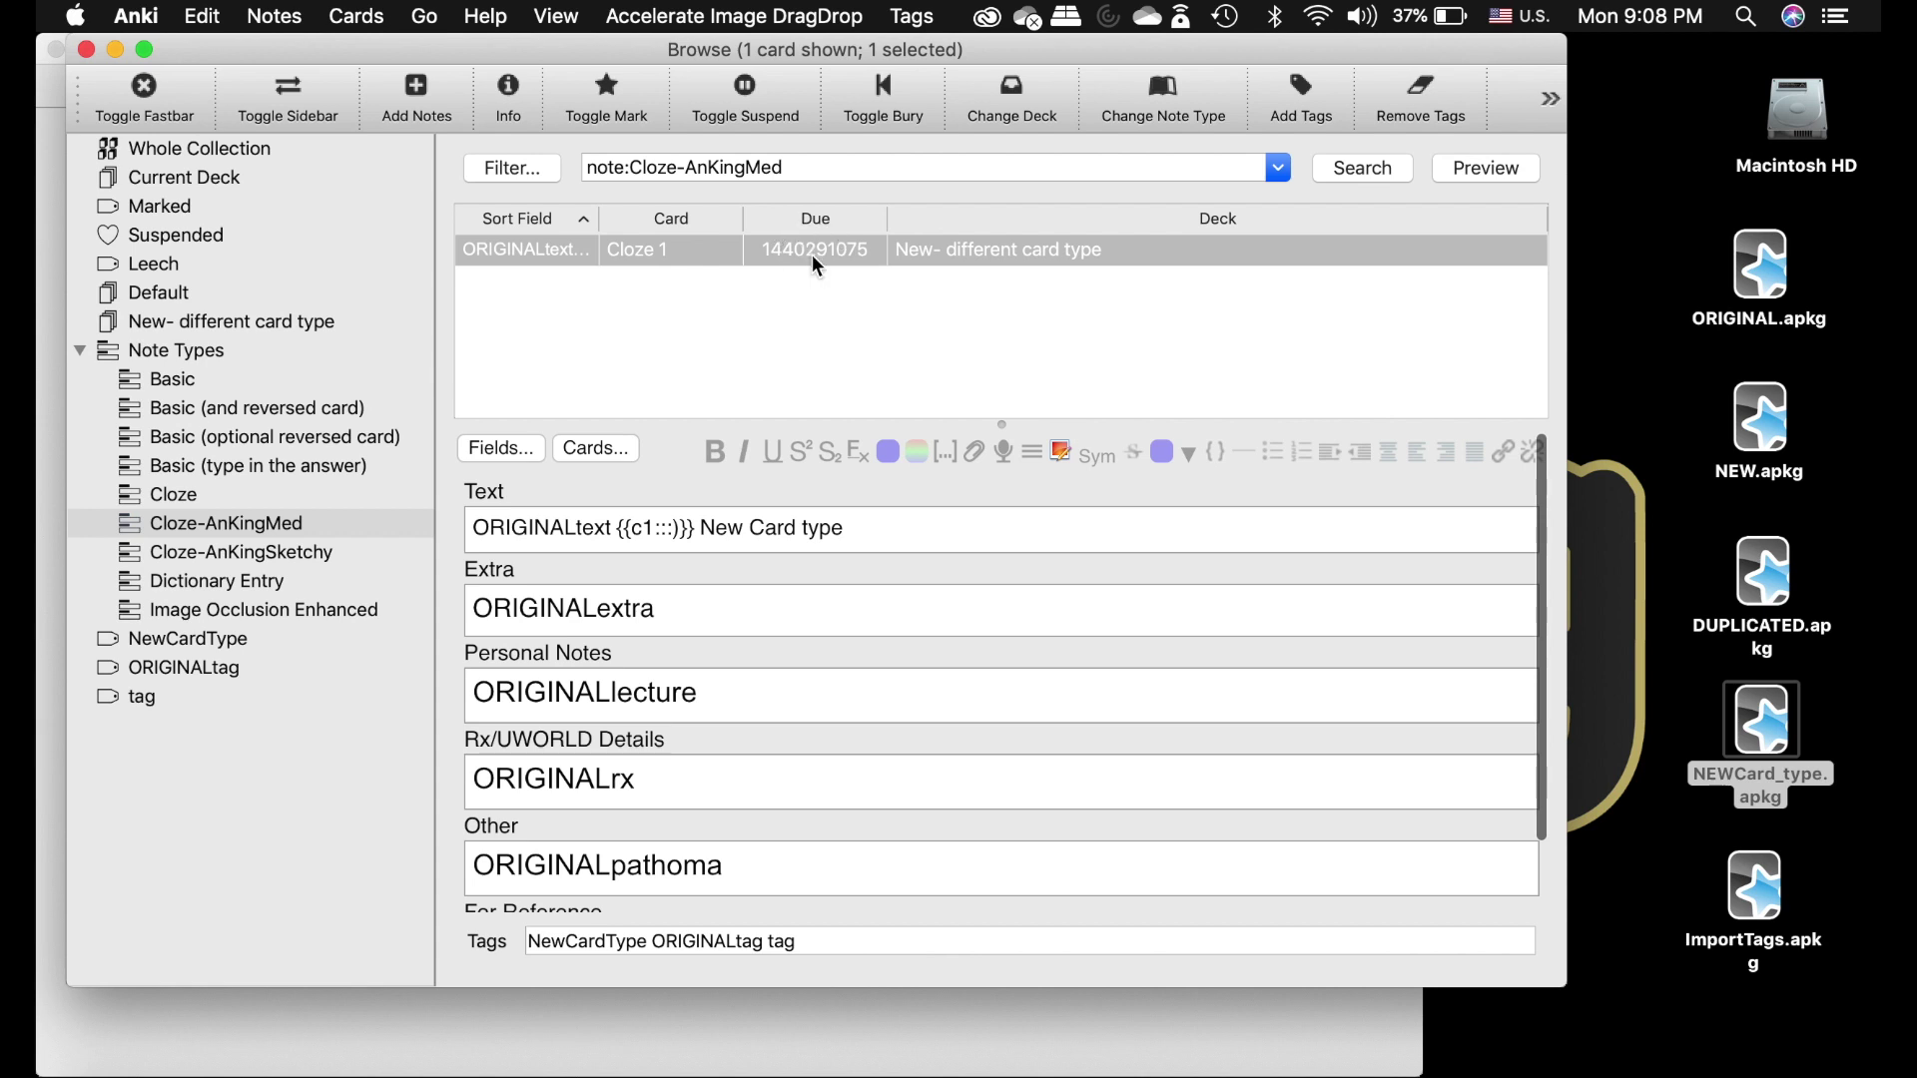
left_click(1420, 96)
type("tag")
left_click(807, 176)
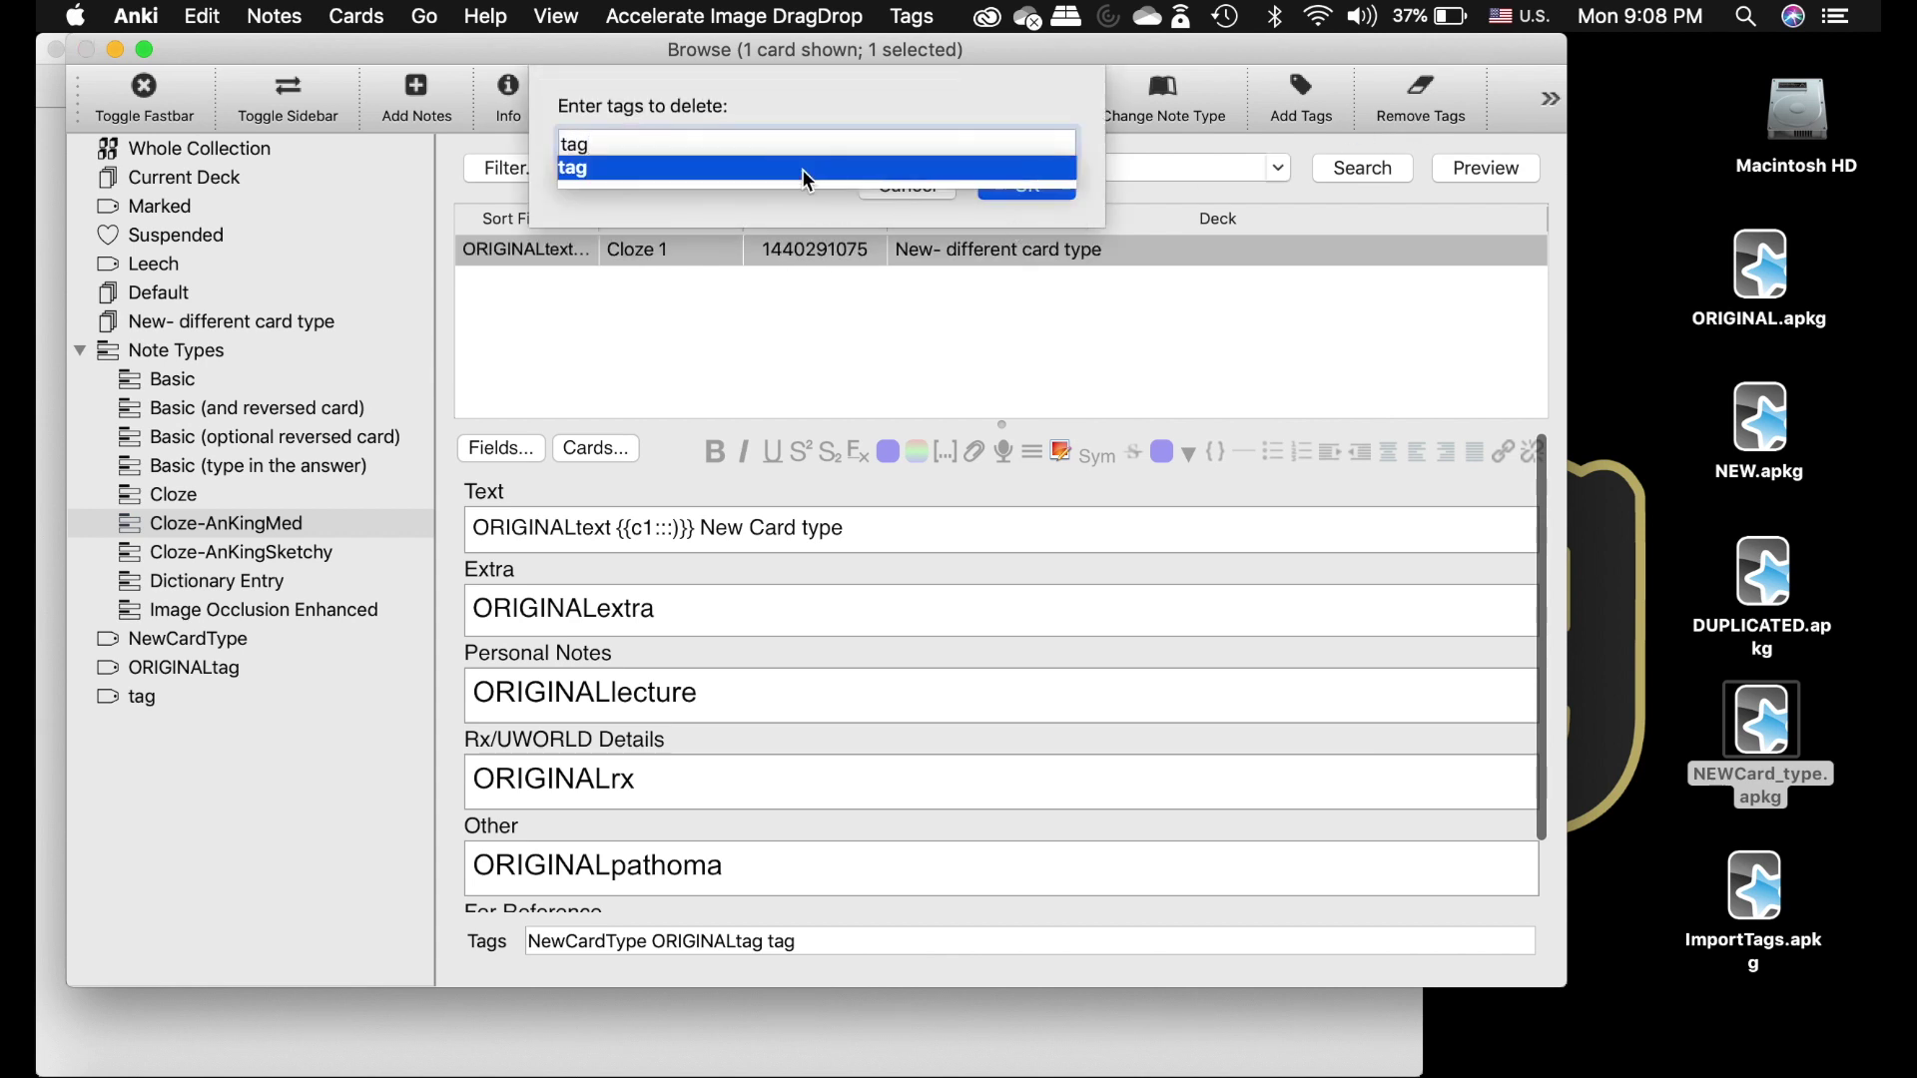
left_click(1026, 186)
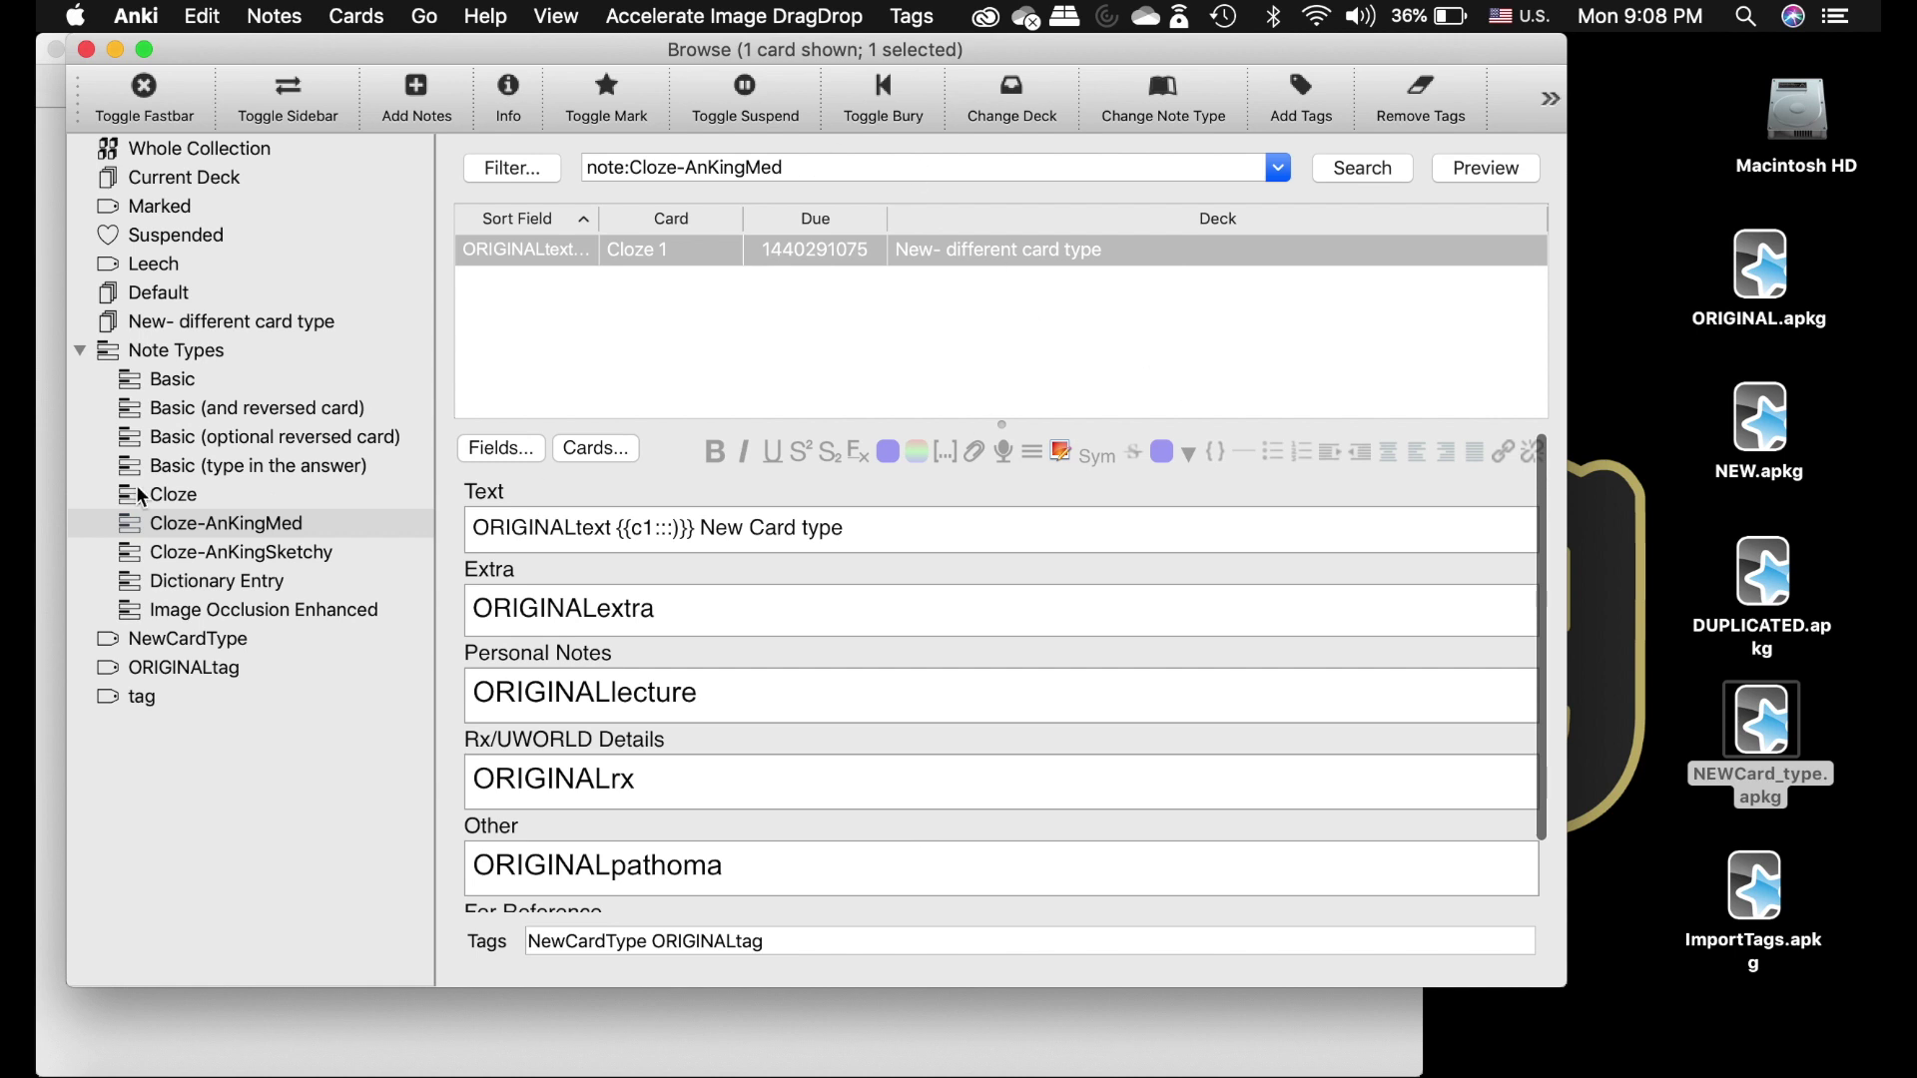
Append "new stuff" to the Text field of the Cloze-AnKingMed note.
left_click(232, 523)
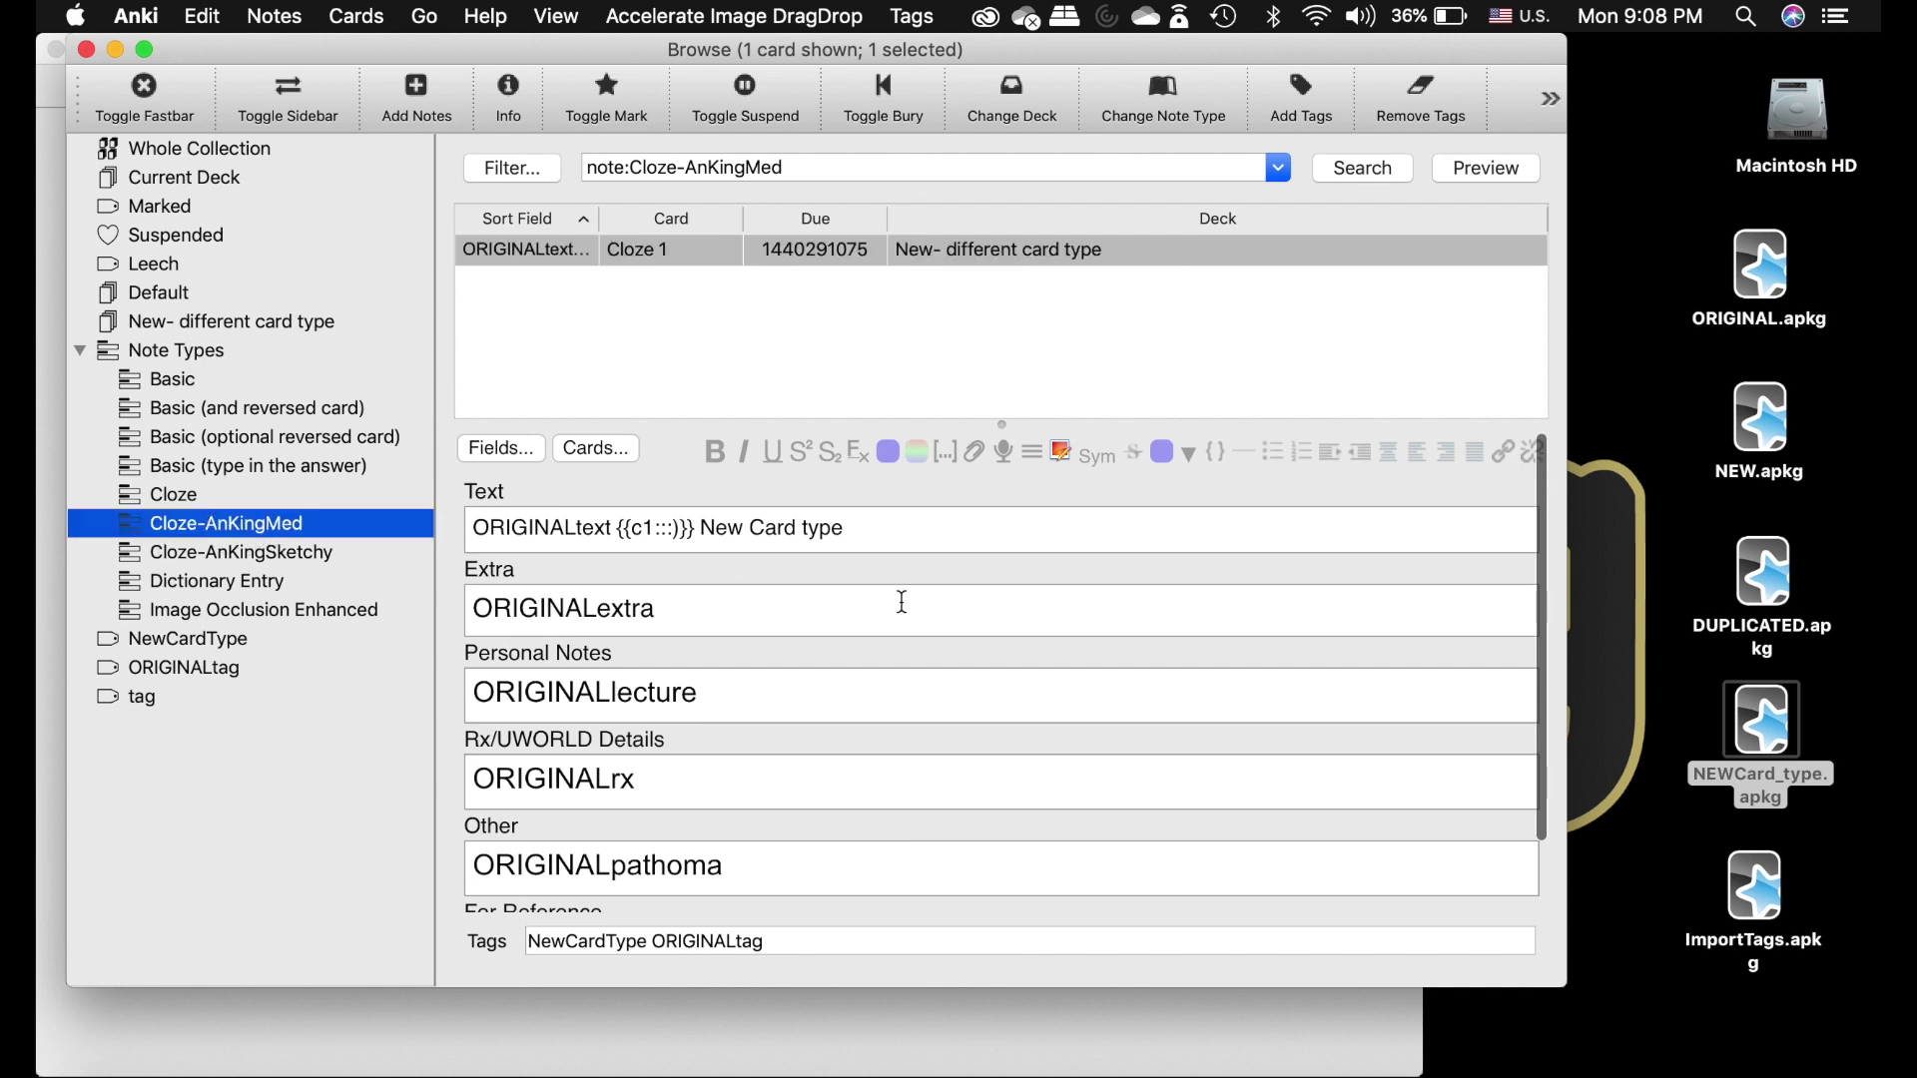
left_click(892, 526)
type("news")
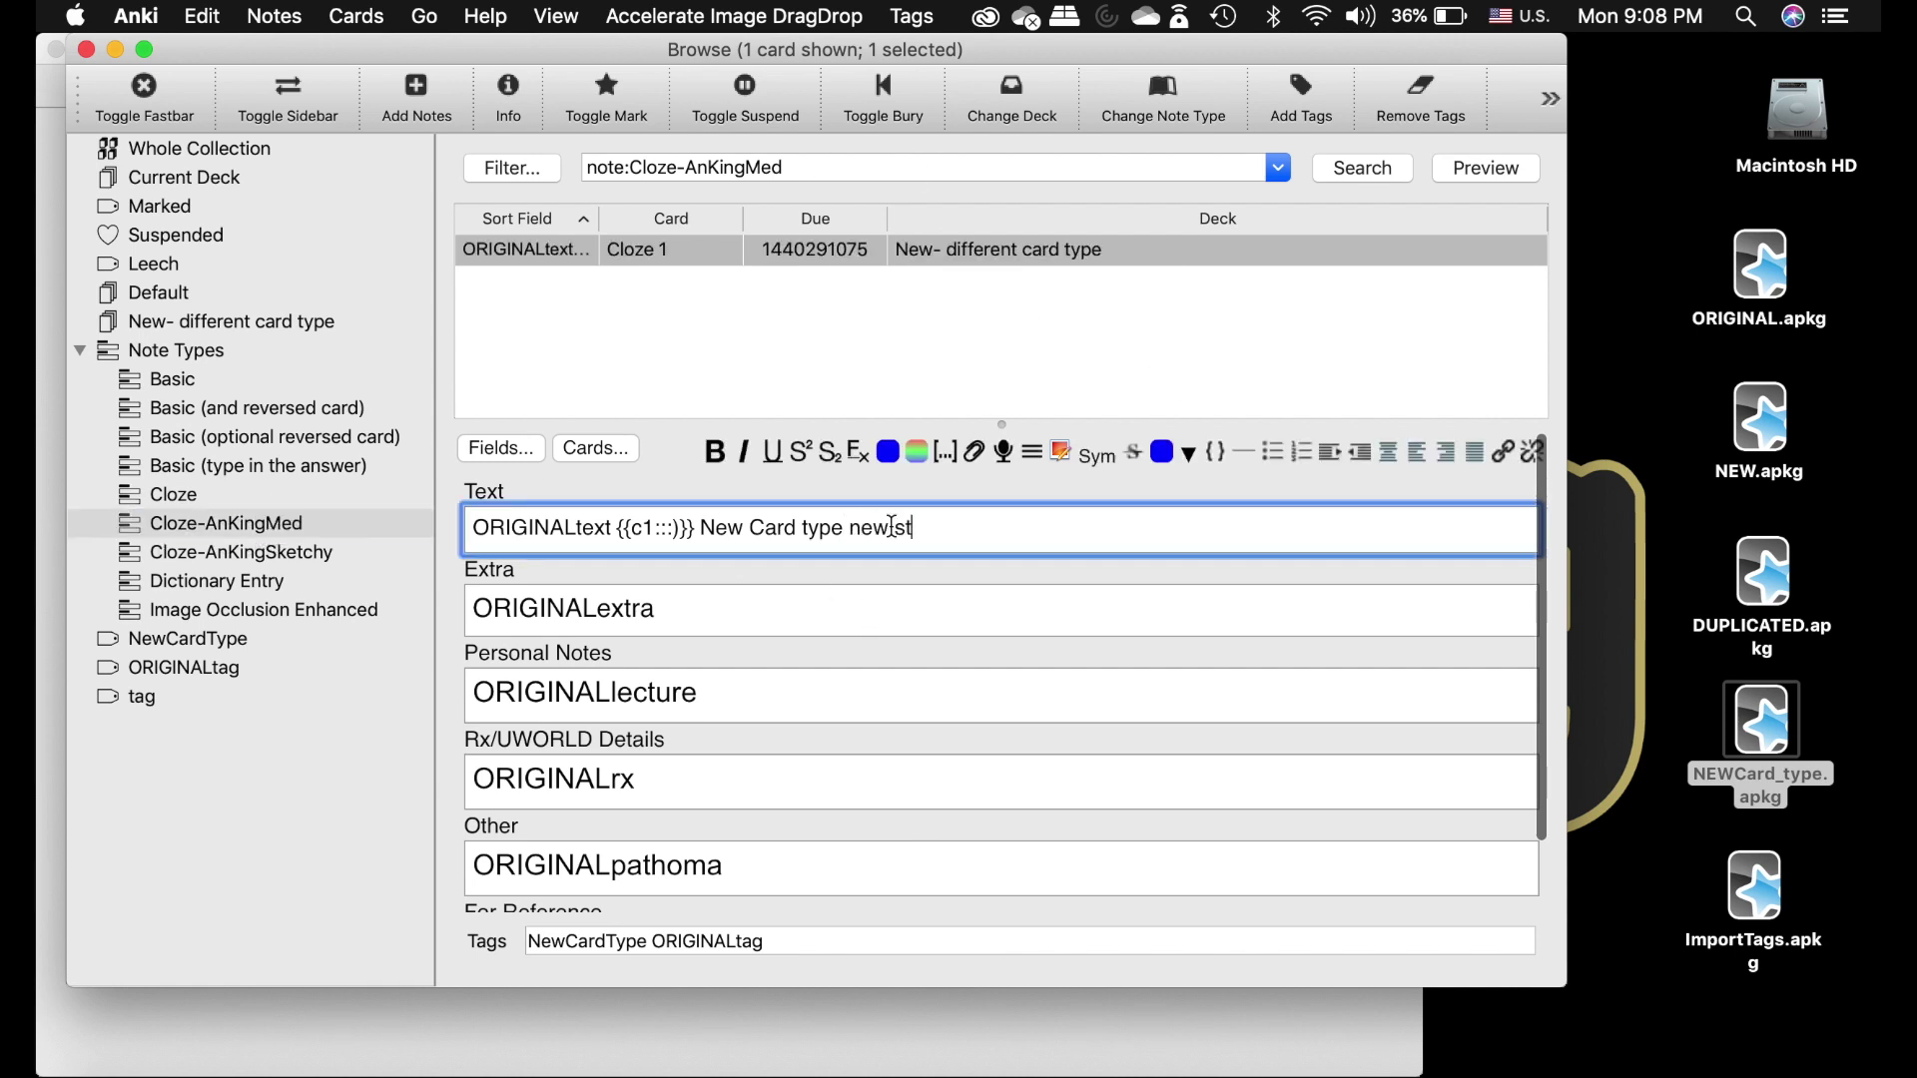
left_click(222, 527)
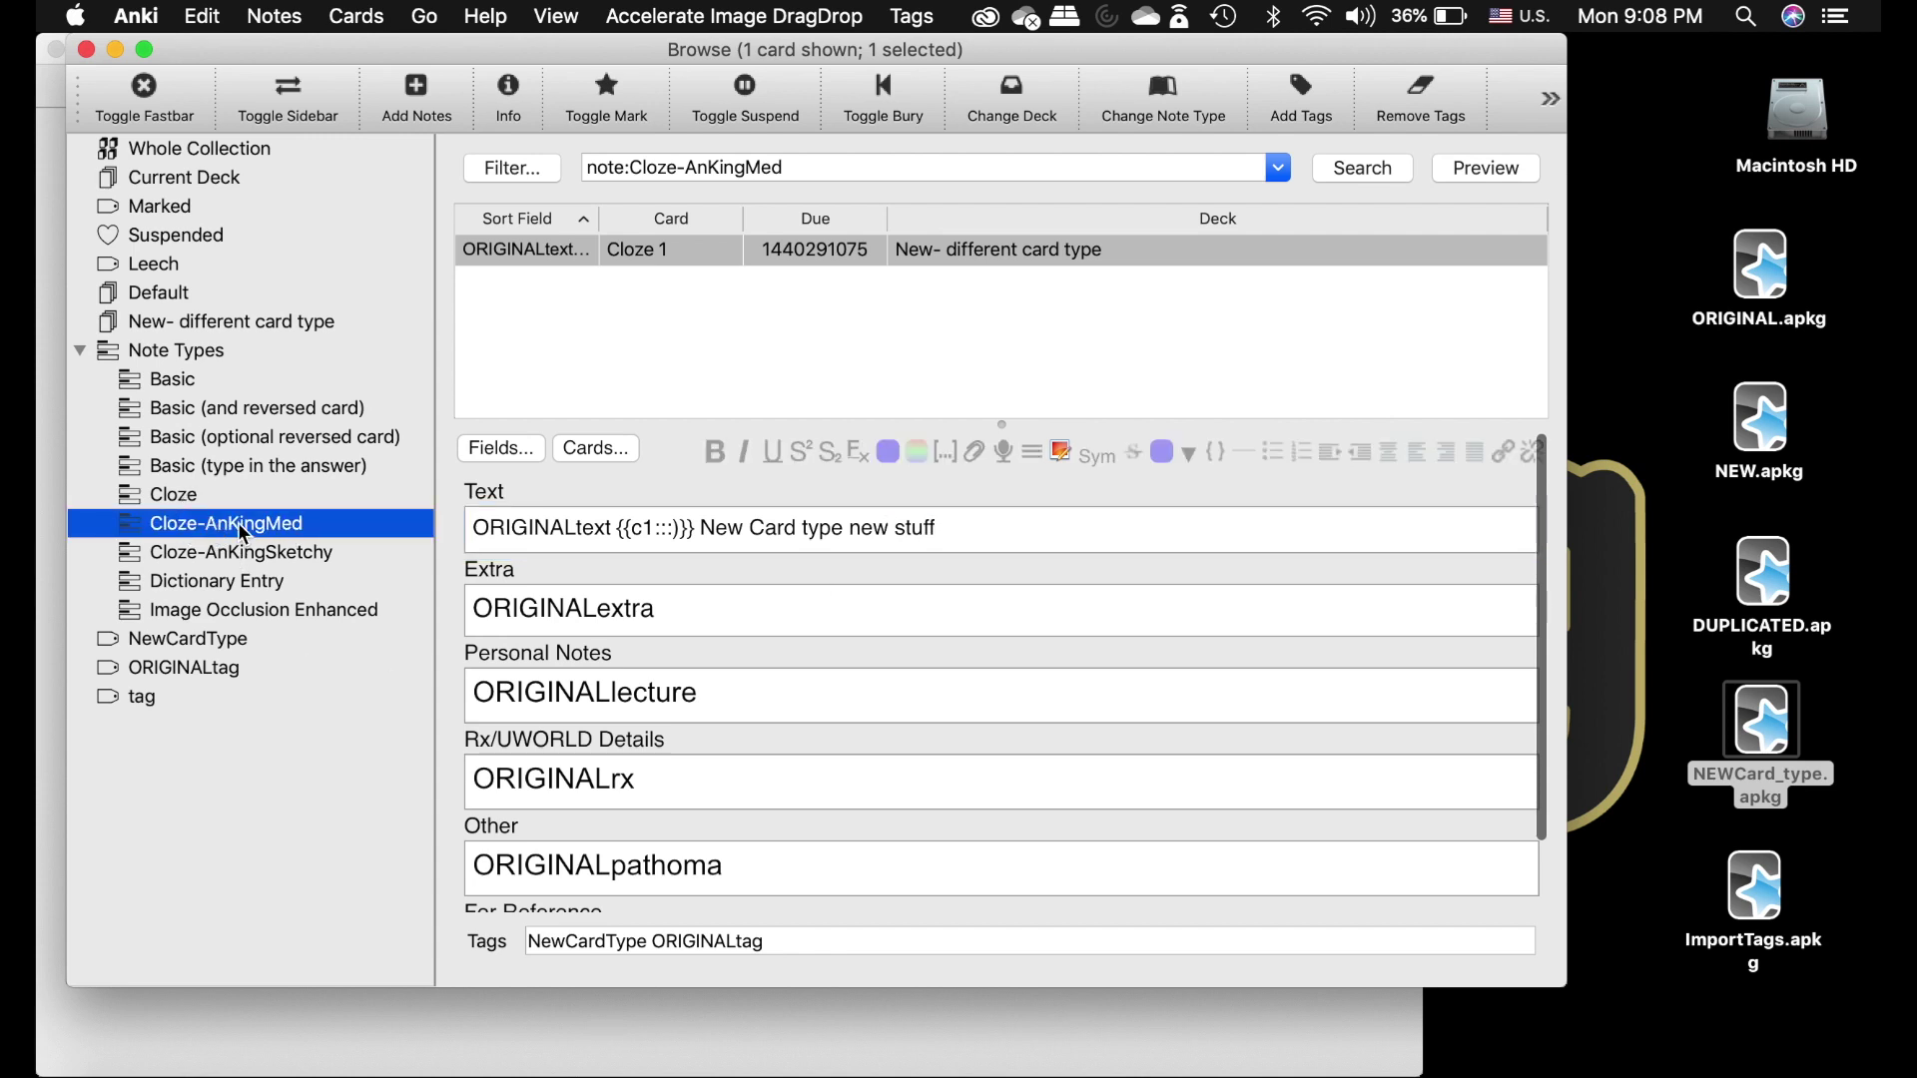
Apply a note type change from Cloze-AnKingMed to Cloze-AnKingMed, keeping each field mapped to its own name, and close the browser.
left_click(1199, 124)
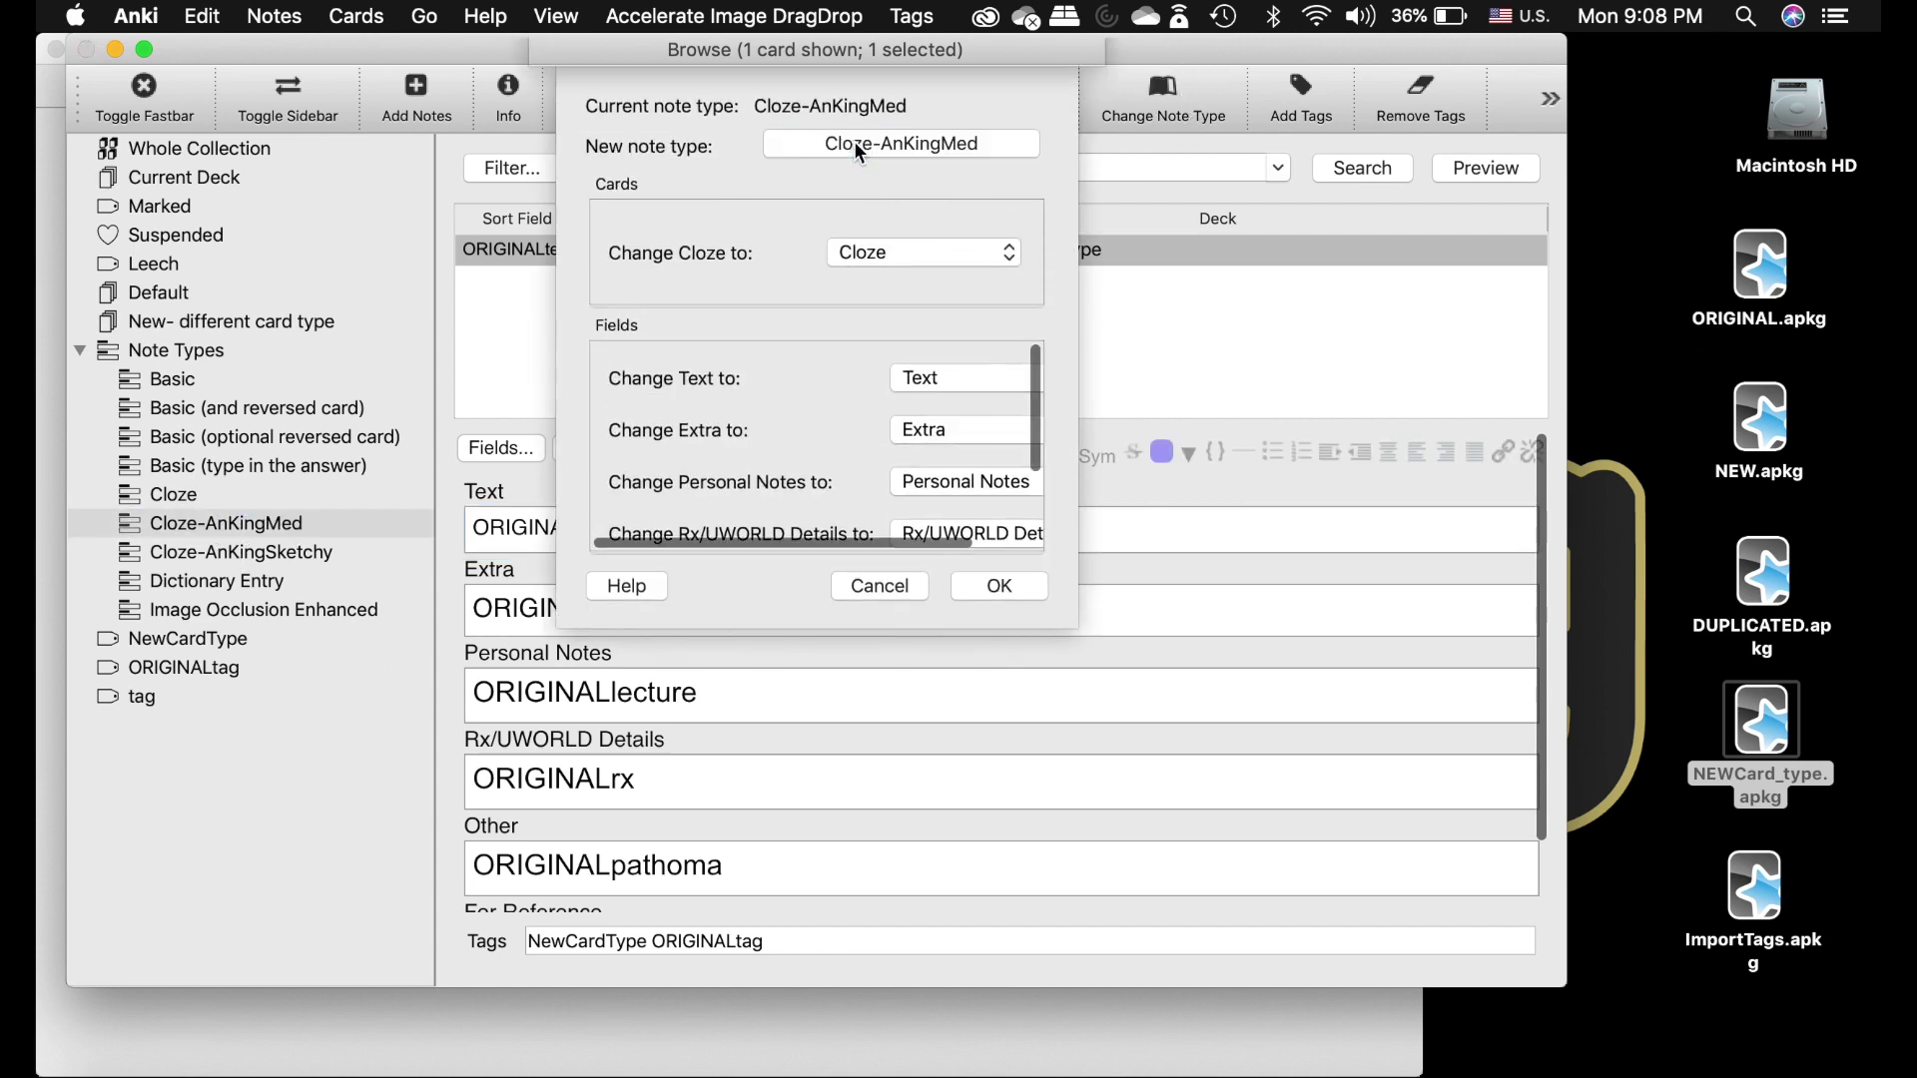
left_click(853, 141)
left_click(973, 461)
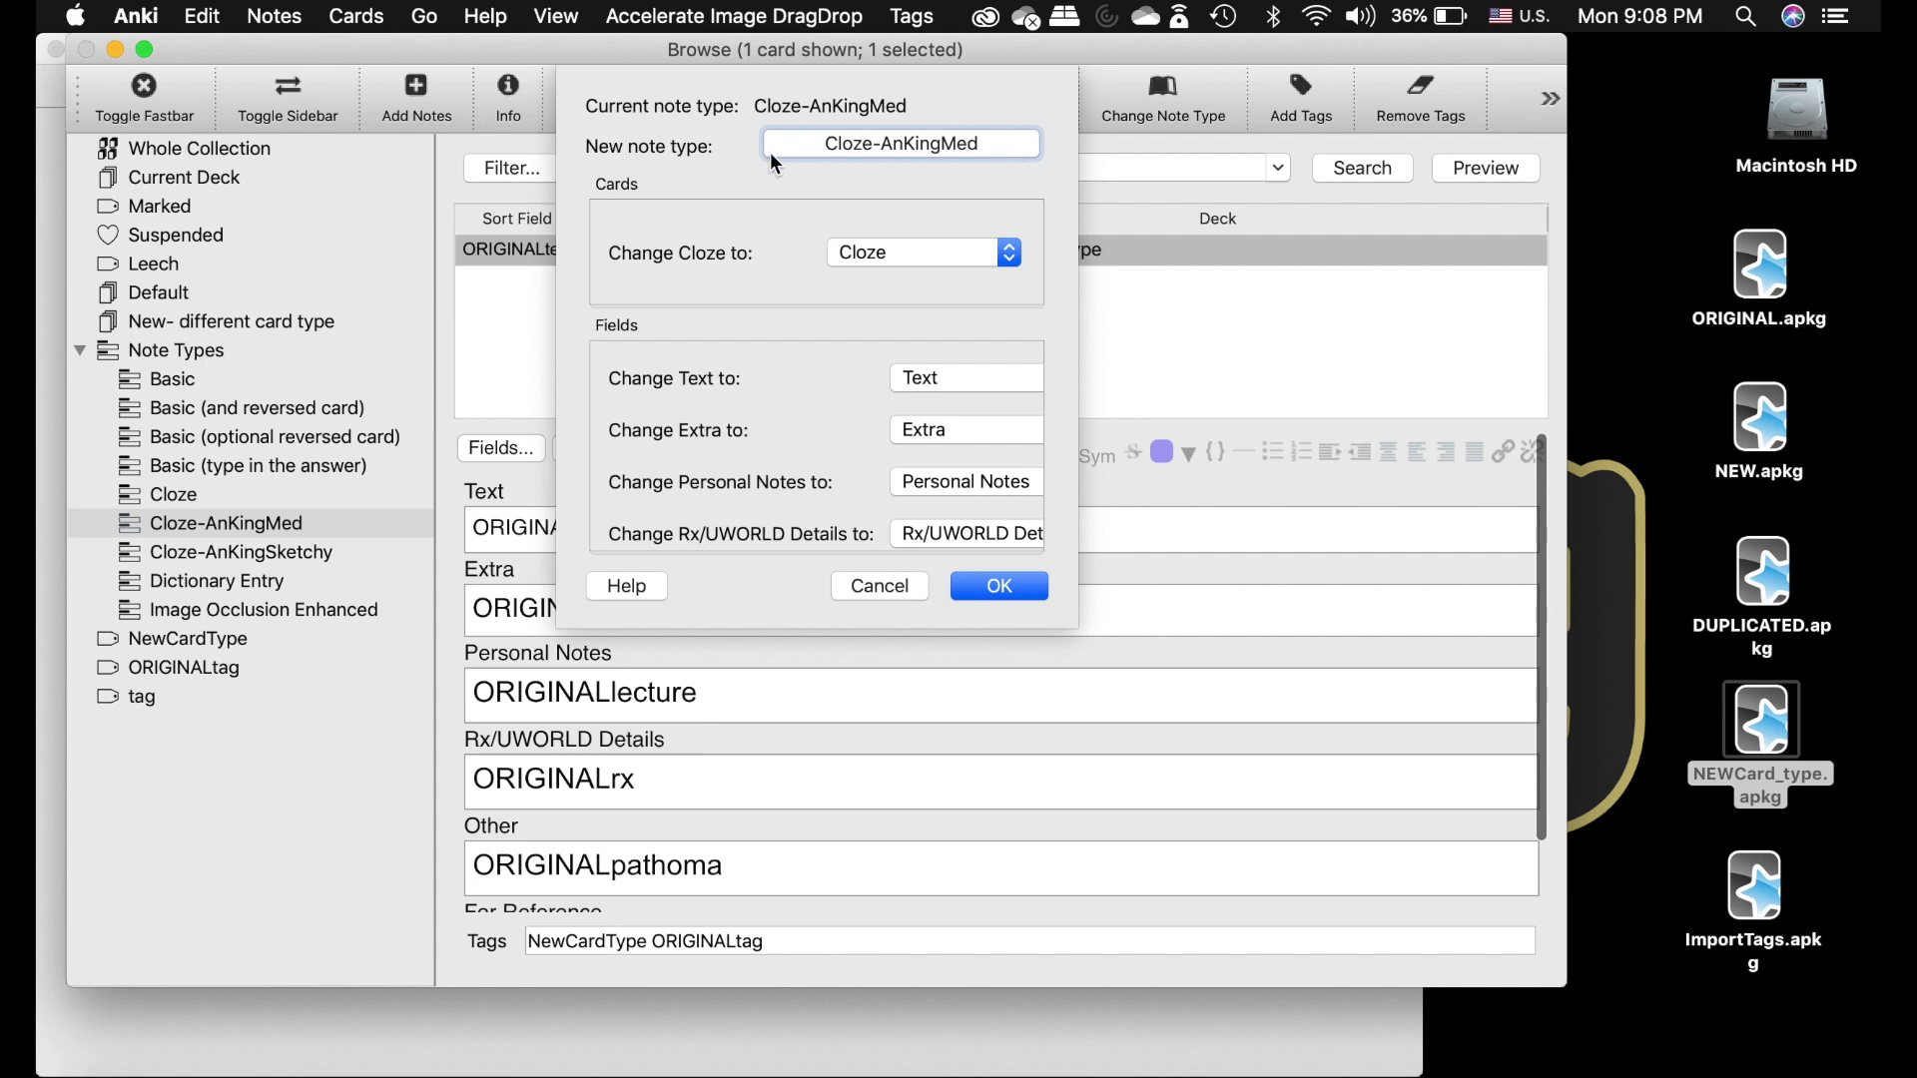
scroll(759, 386, "down", 3)
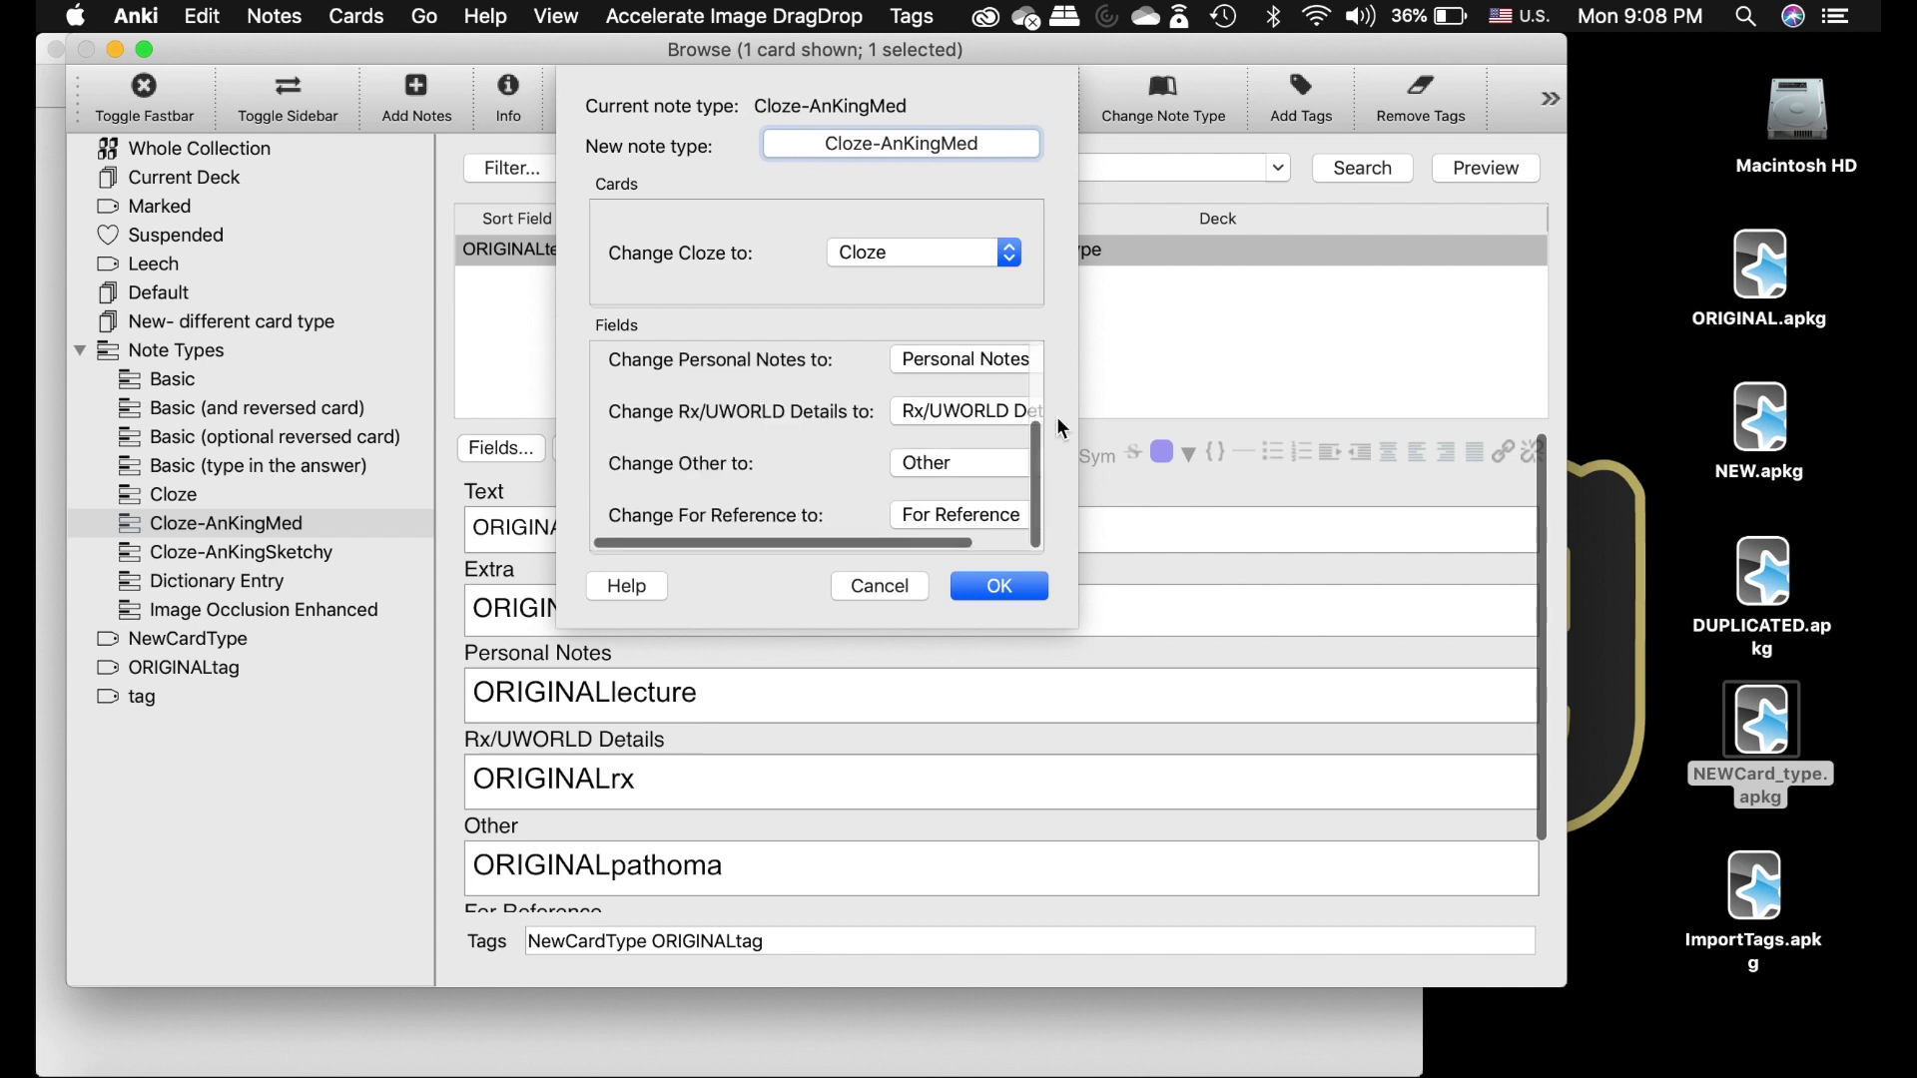
scroll(734, 492, "up", 2)
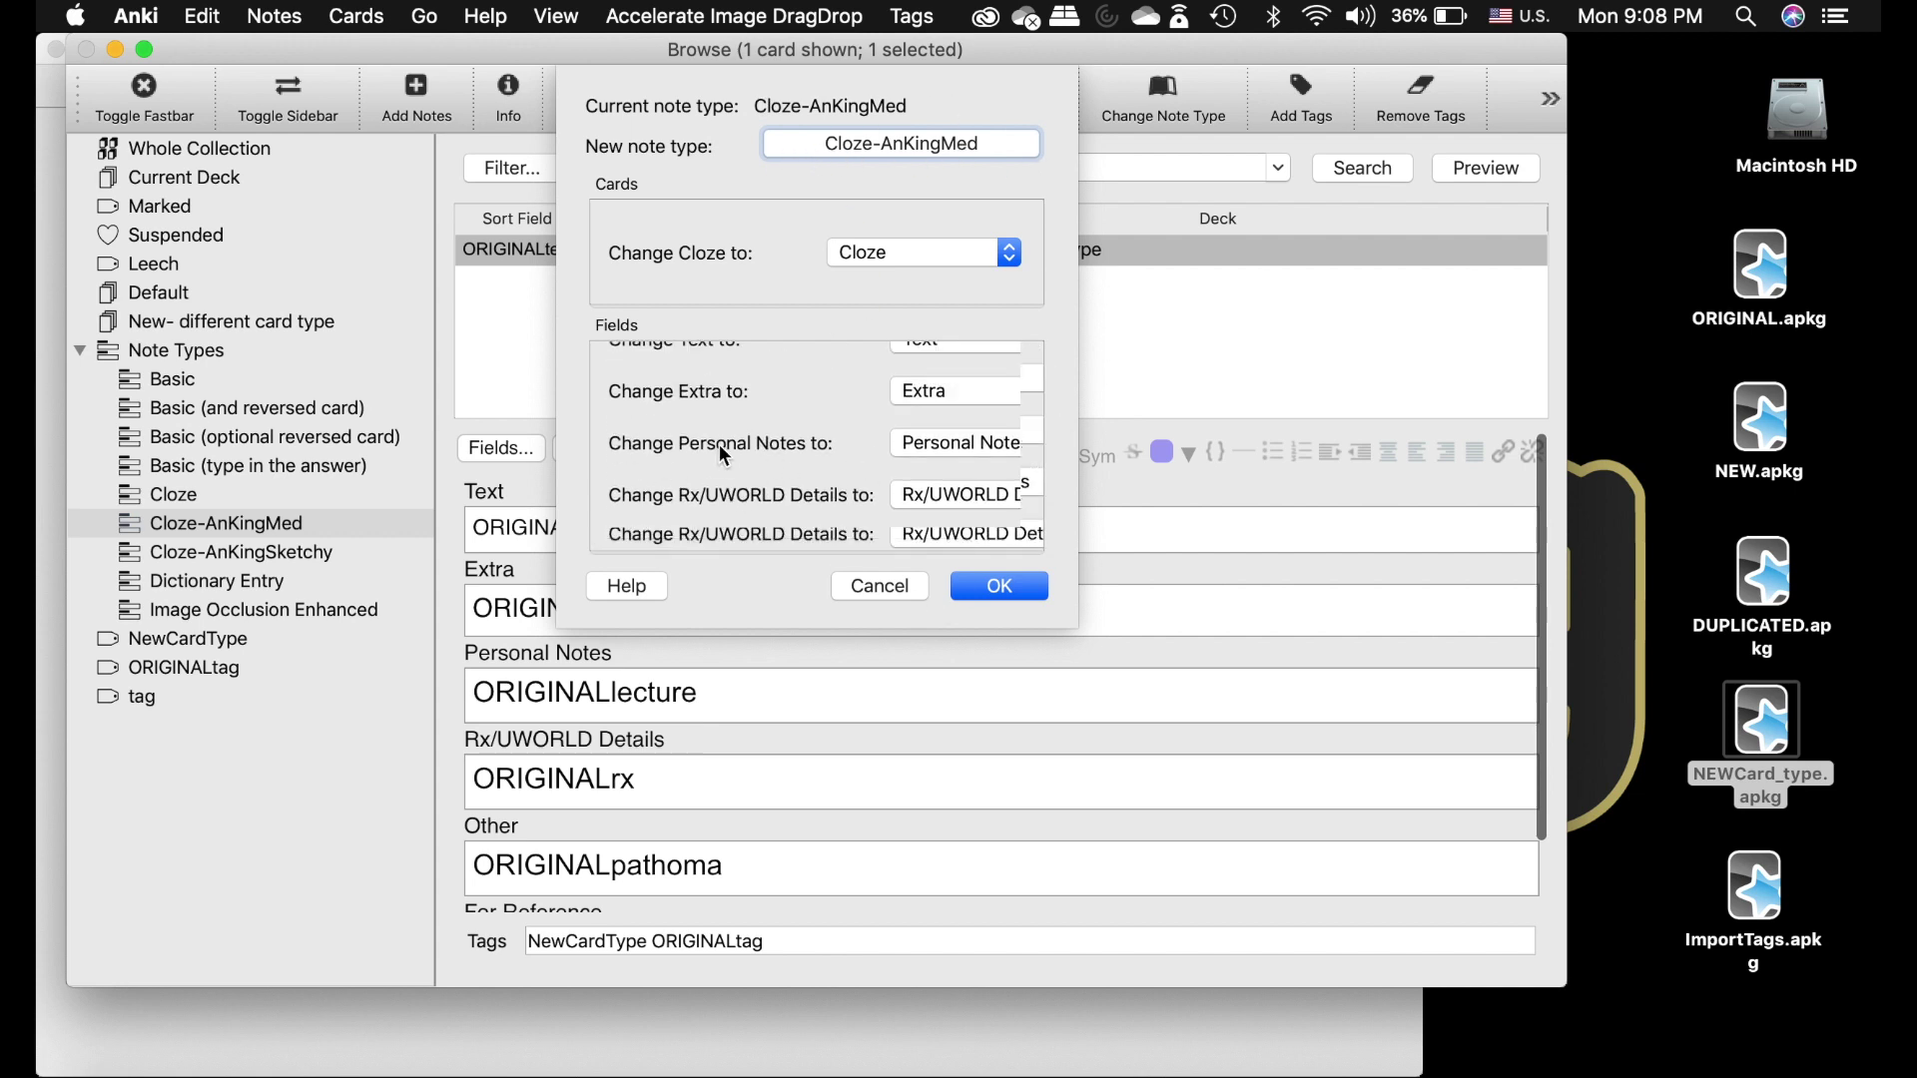
scroll(854, 452, "up", 2)
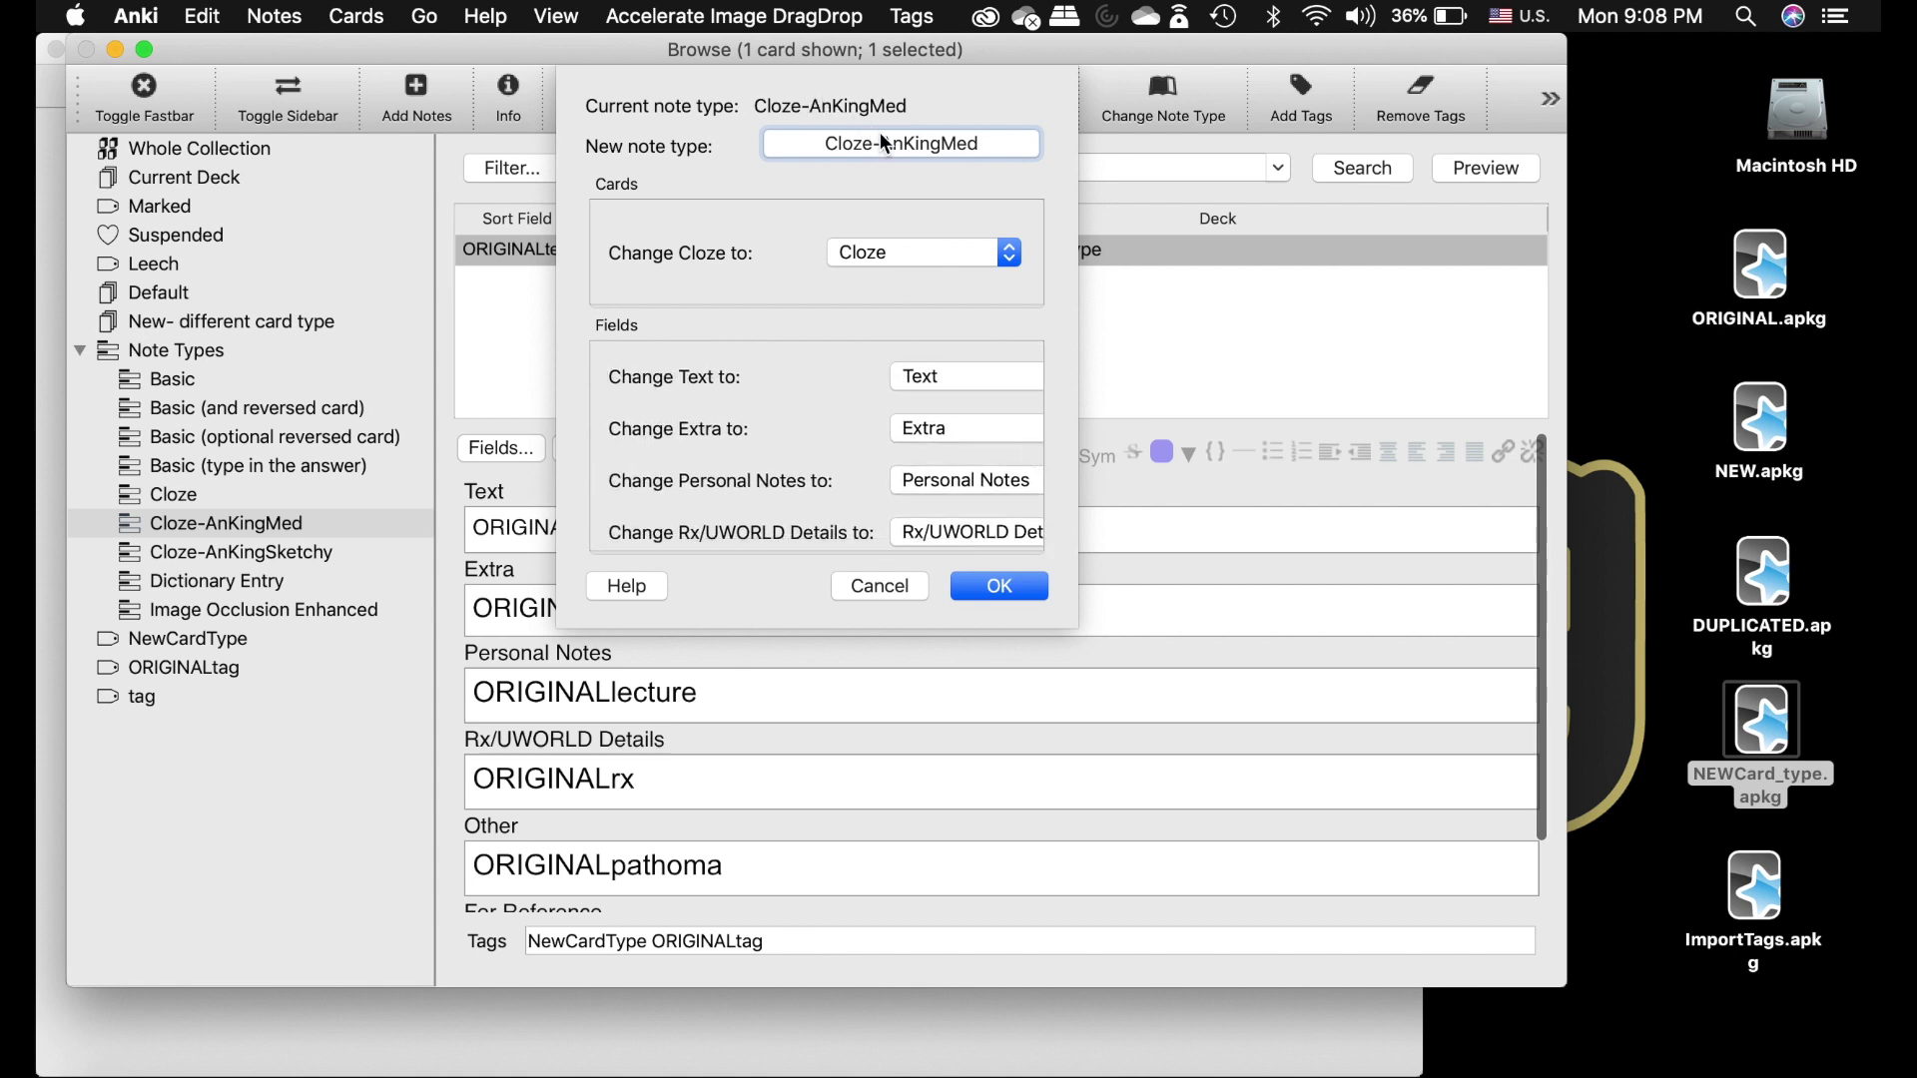
left_click(999, 586)
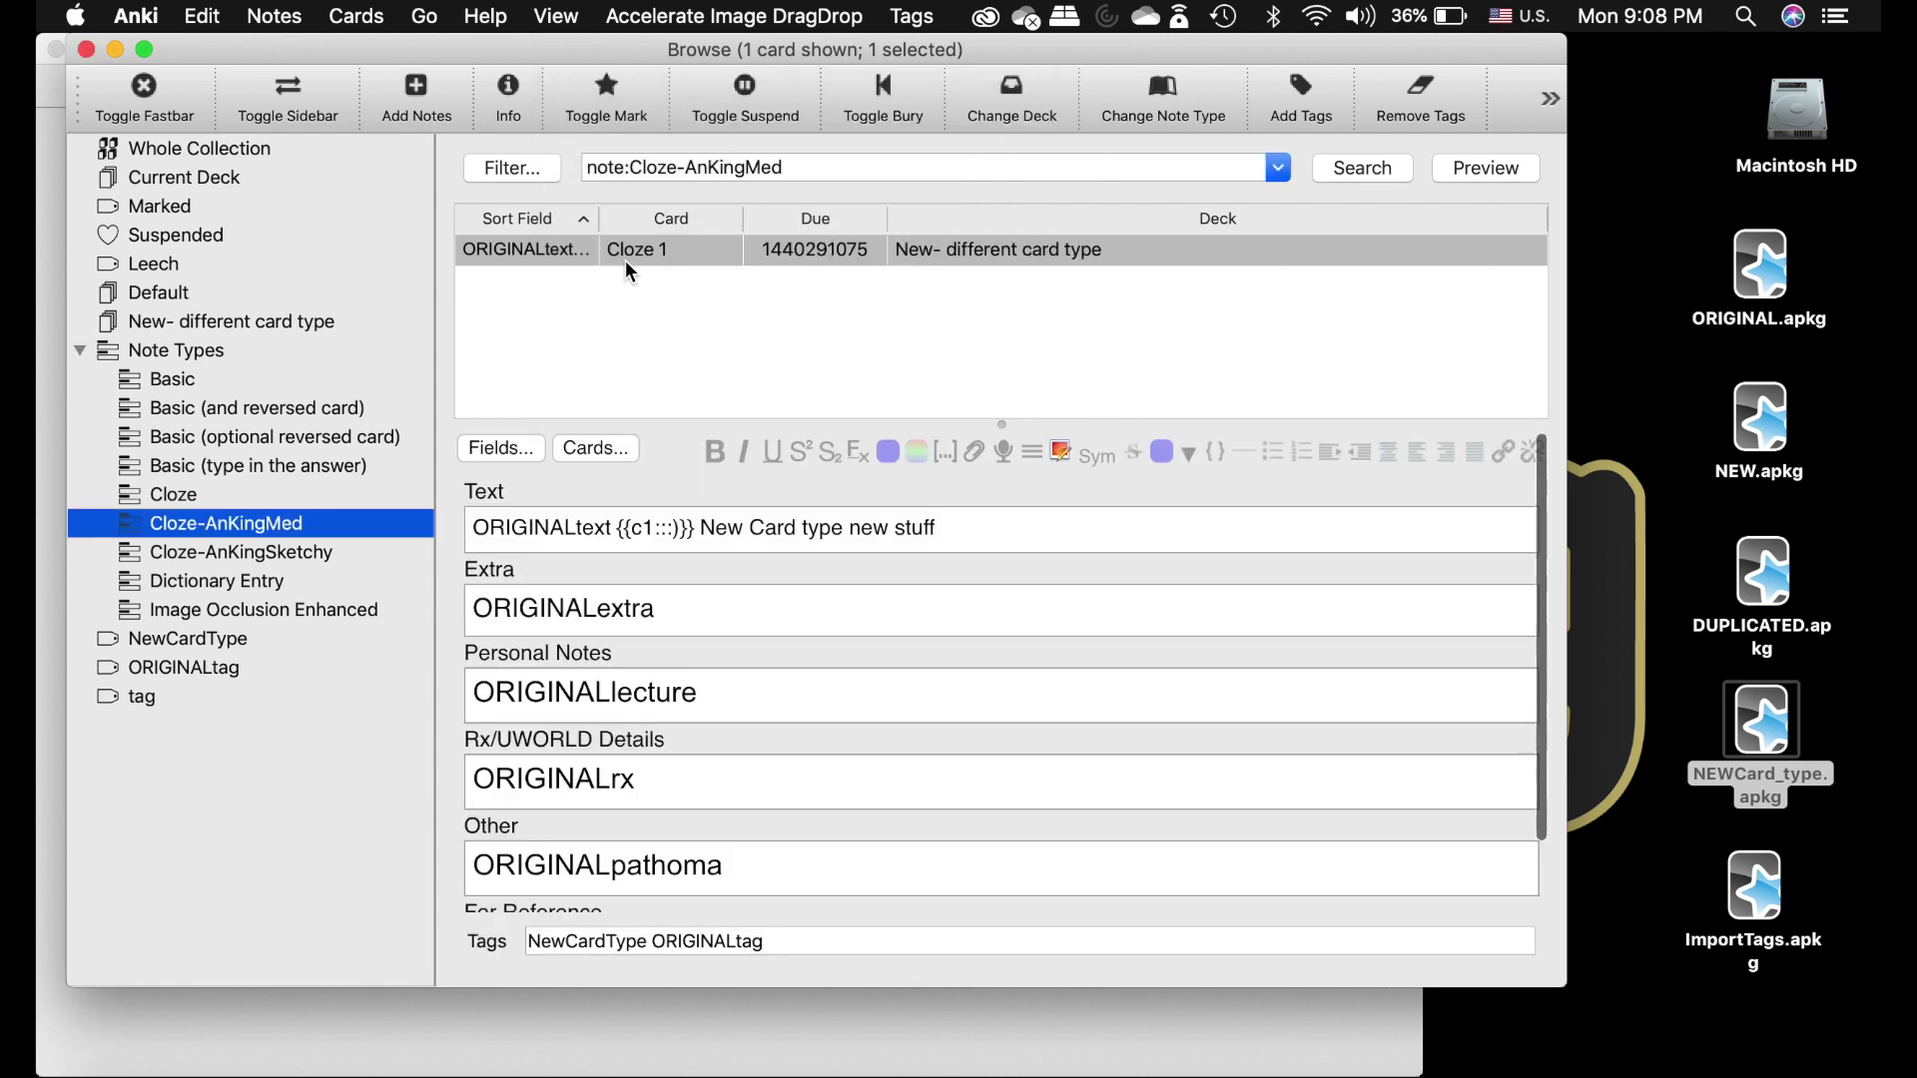
left_click(86, 49)
left_click(201, 16)
left_click(249, 64)
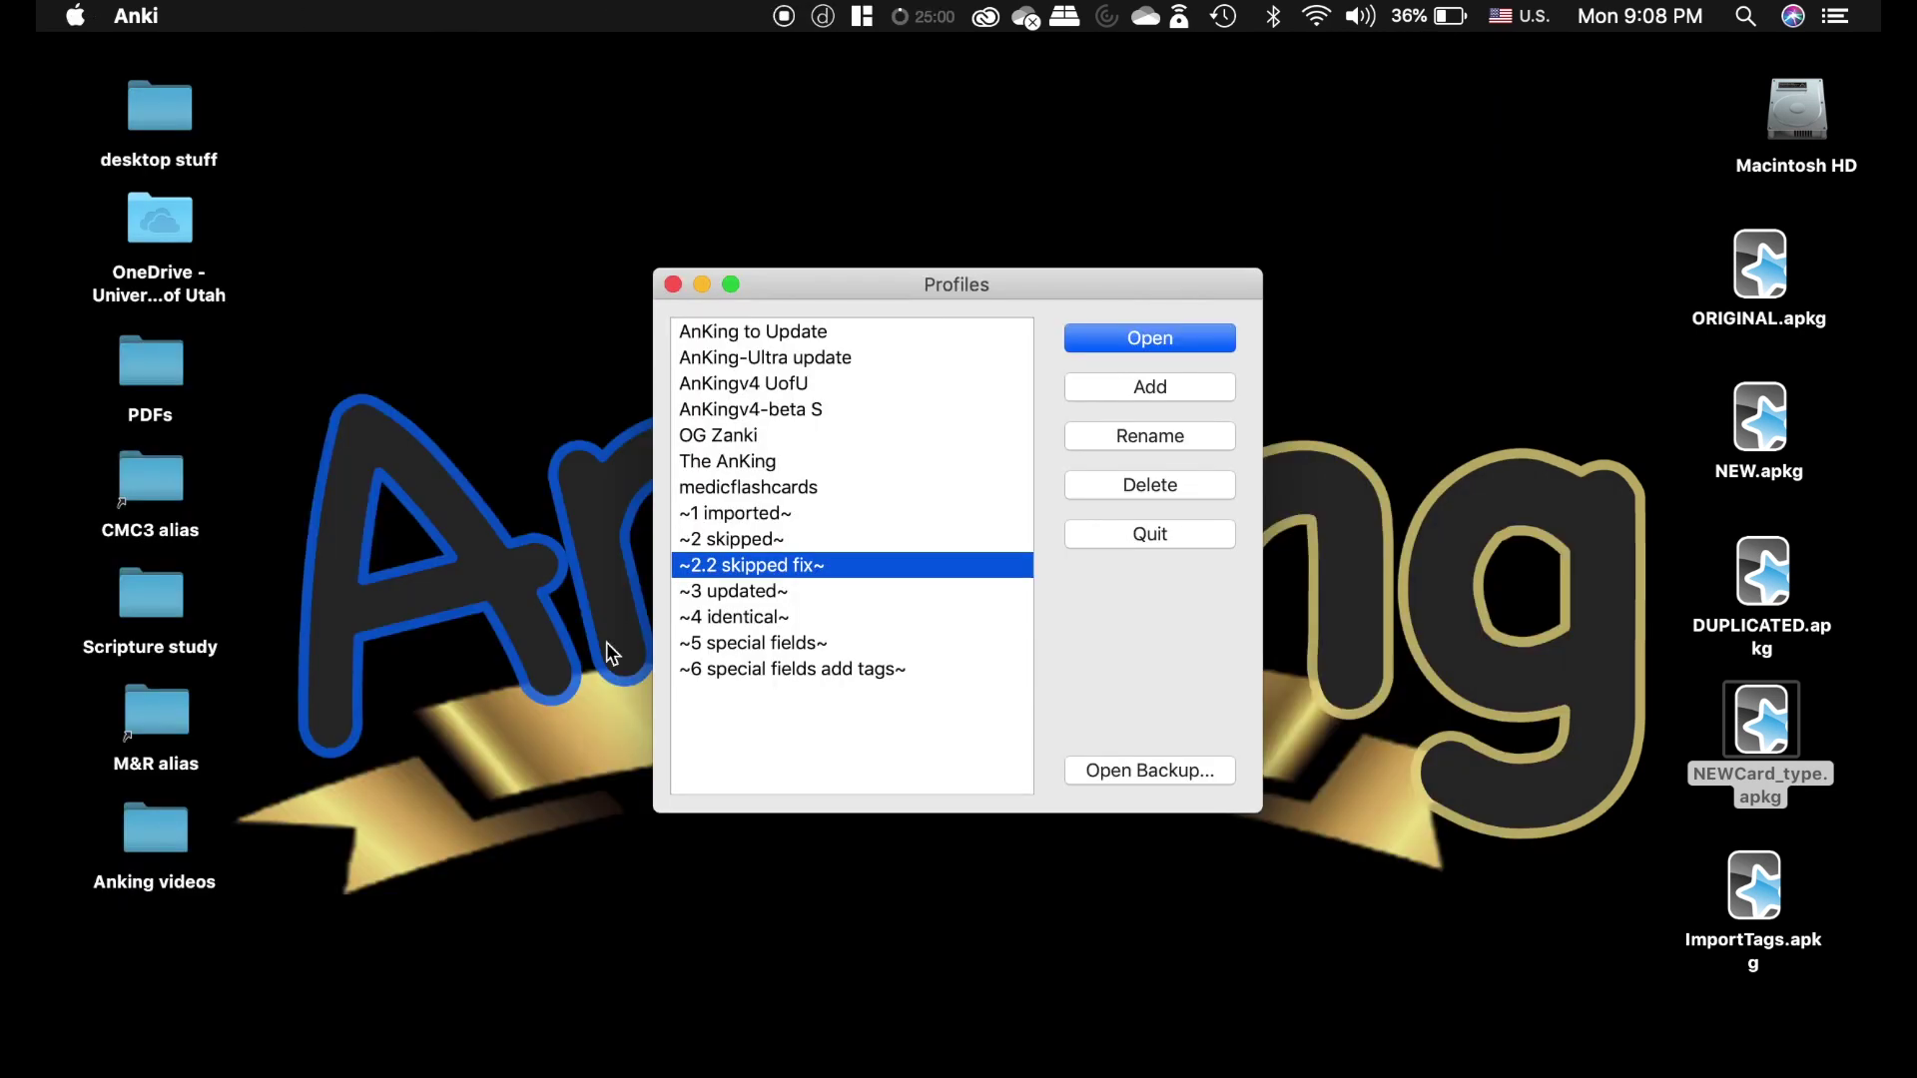
left_click(1173, 346)
left_click(225, 14)
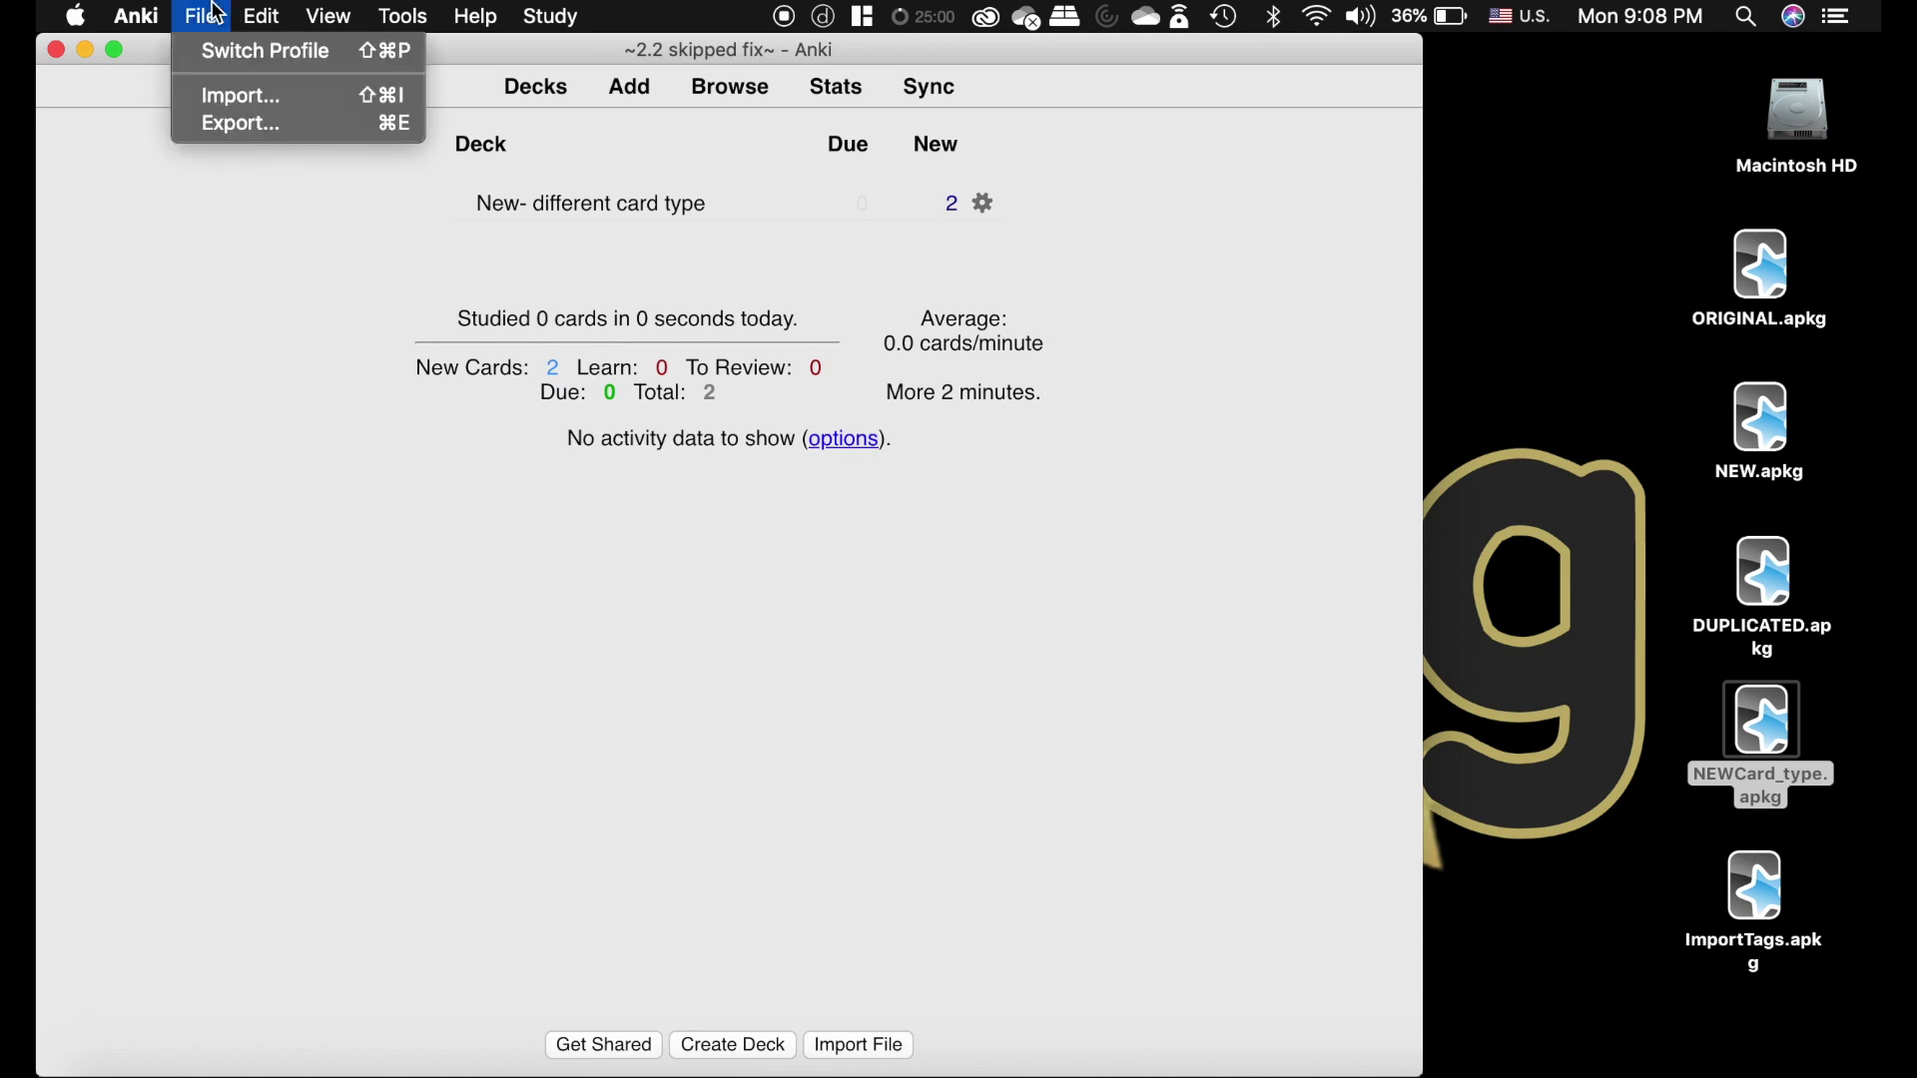
left_click(365, 439)
Export the New- different card type deck to the desktop with media, overwriting NEWCard_type.apkg.
left_click(985, 203)
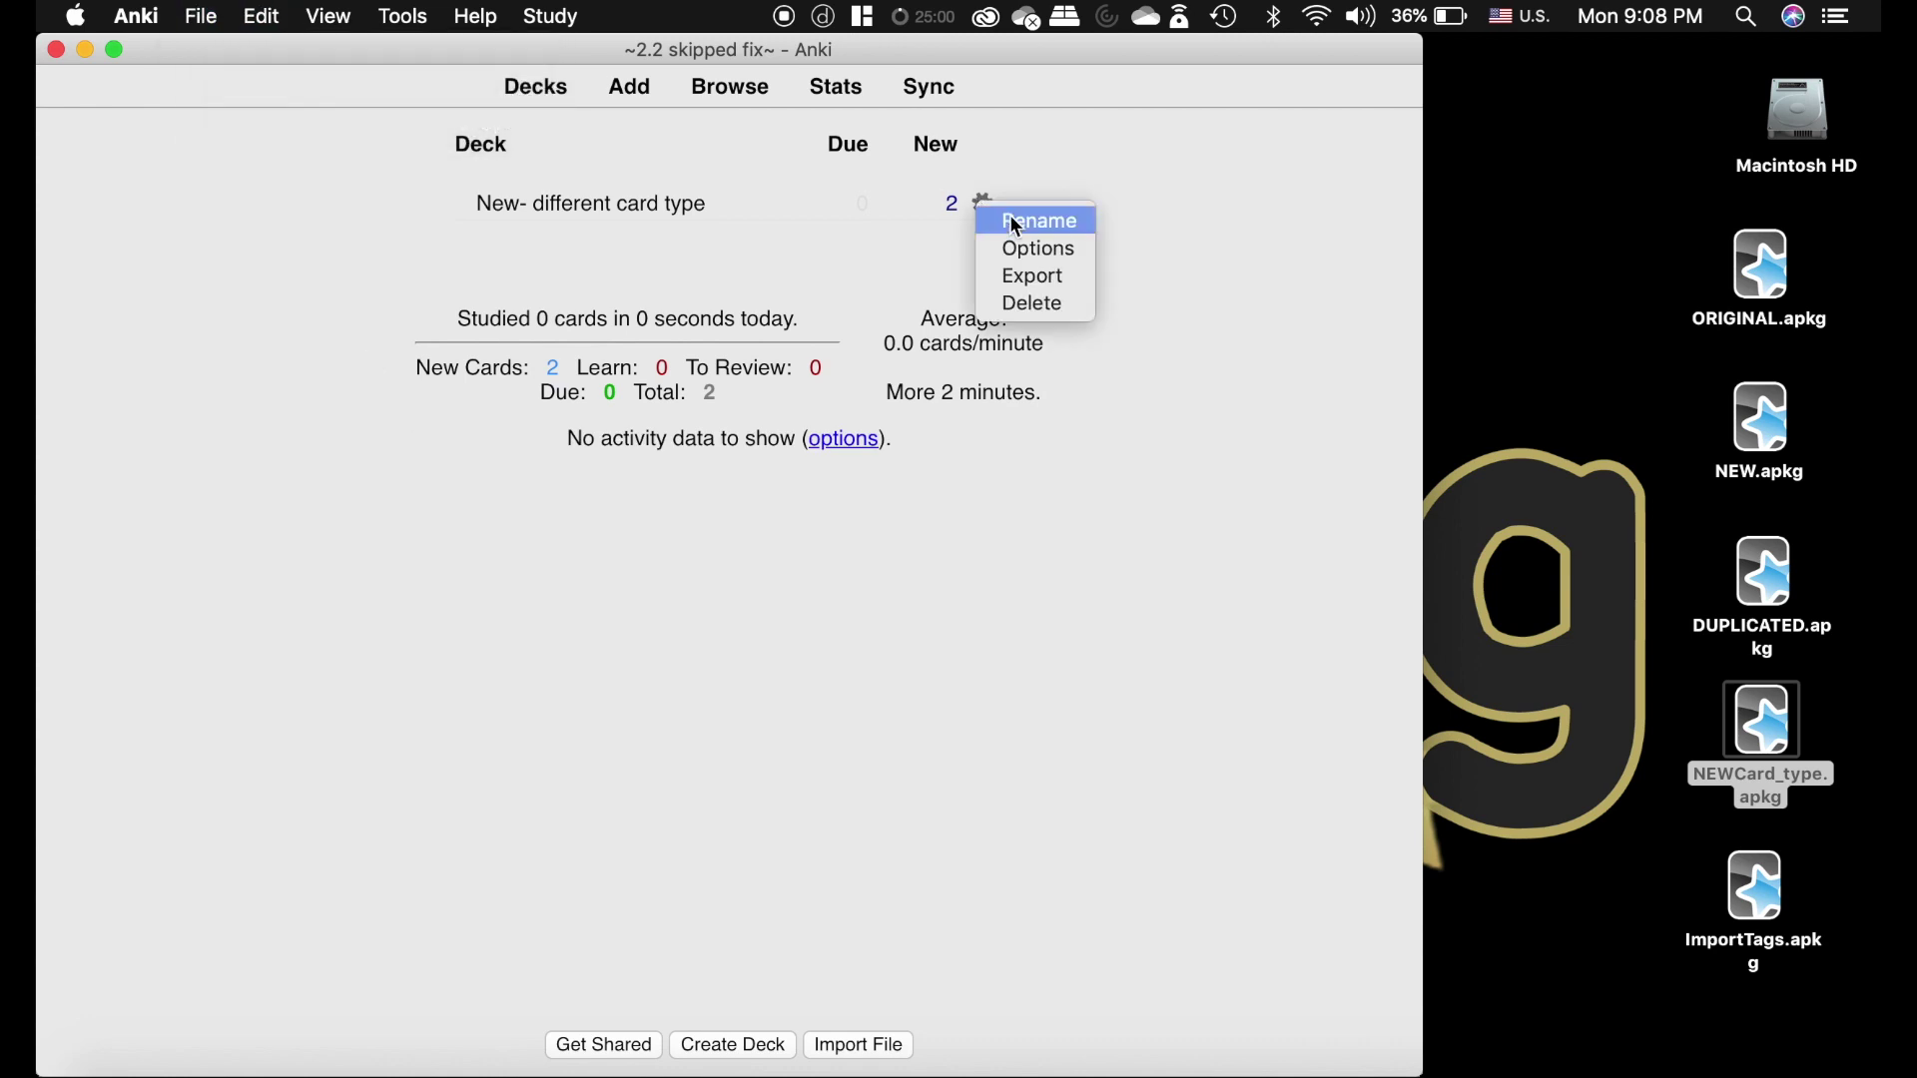
left_click(1061, 276)
left_click(900, 661)
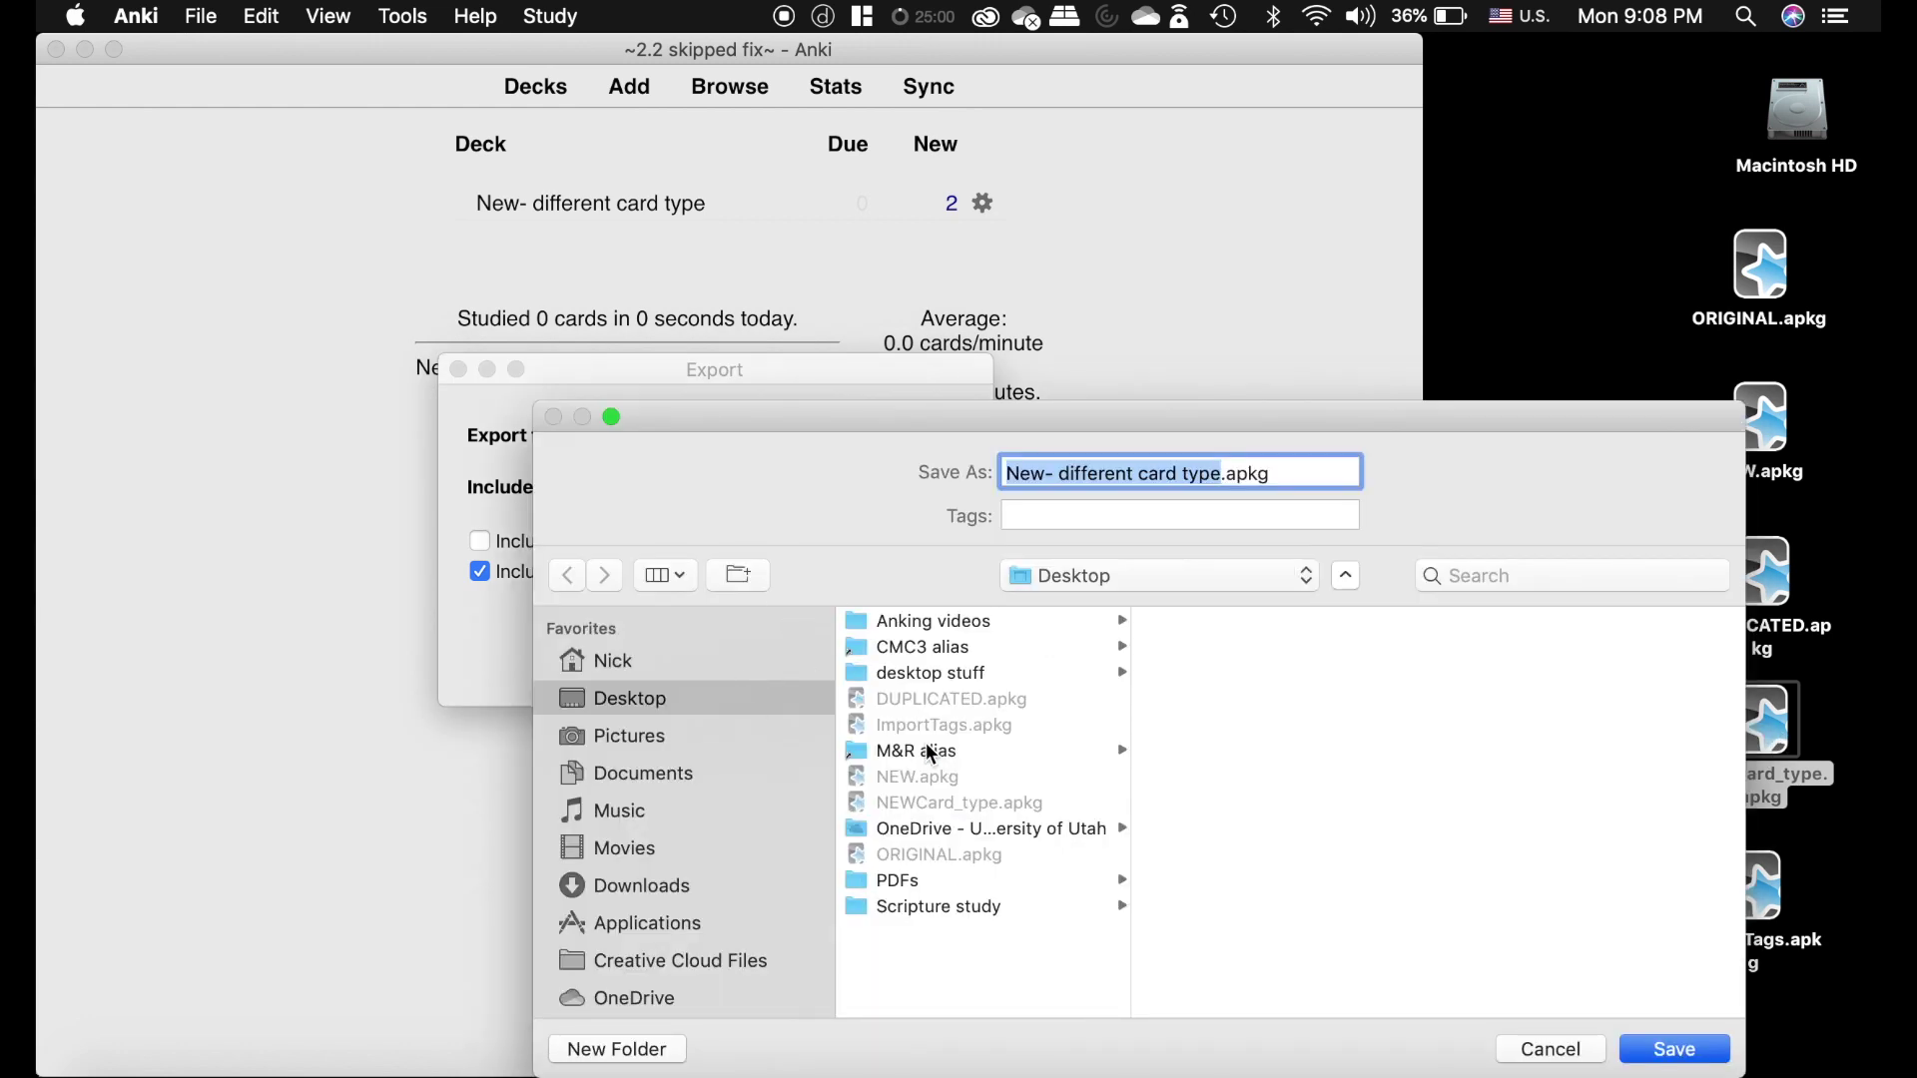
left_click(1018, 805)
left_click(1700, 1045)
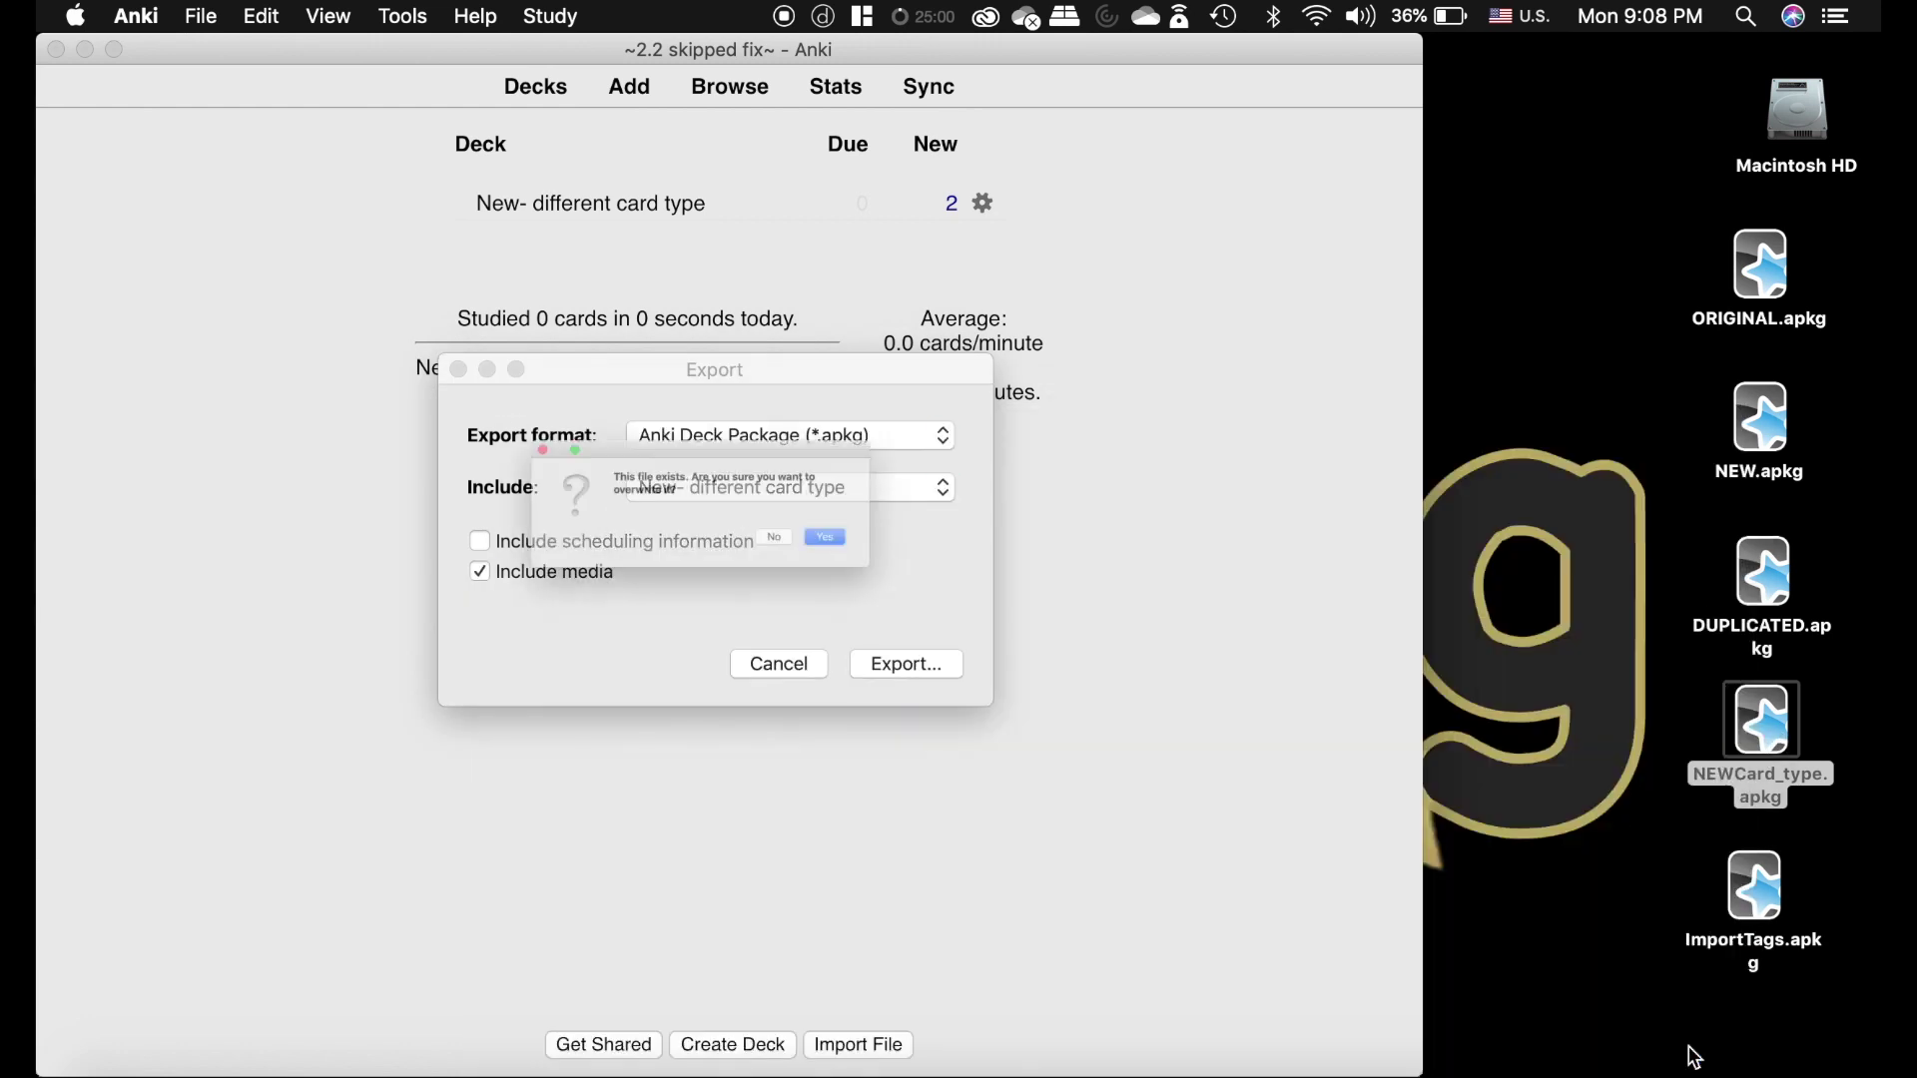
left_click(924, 564)
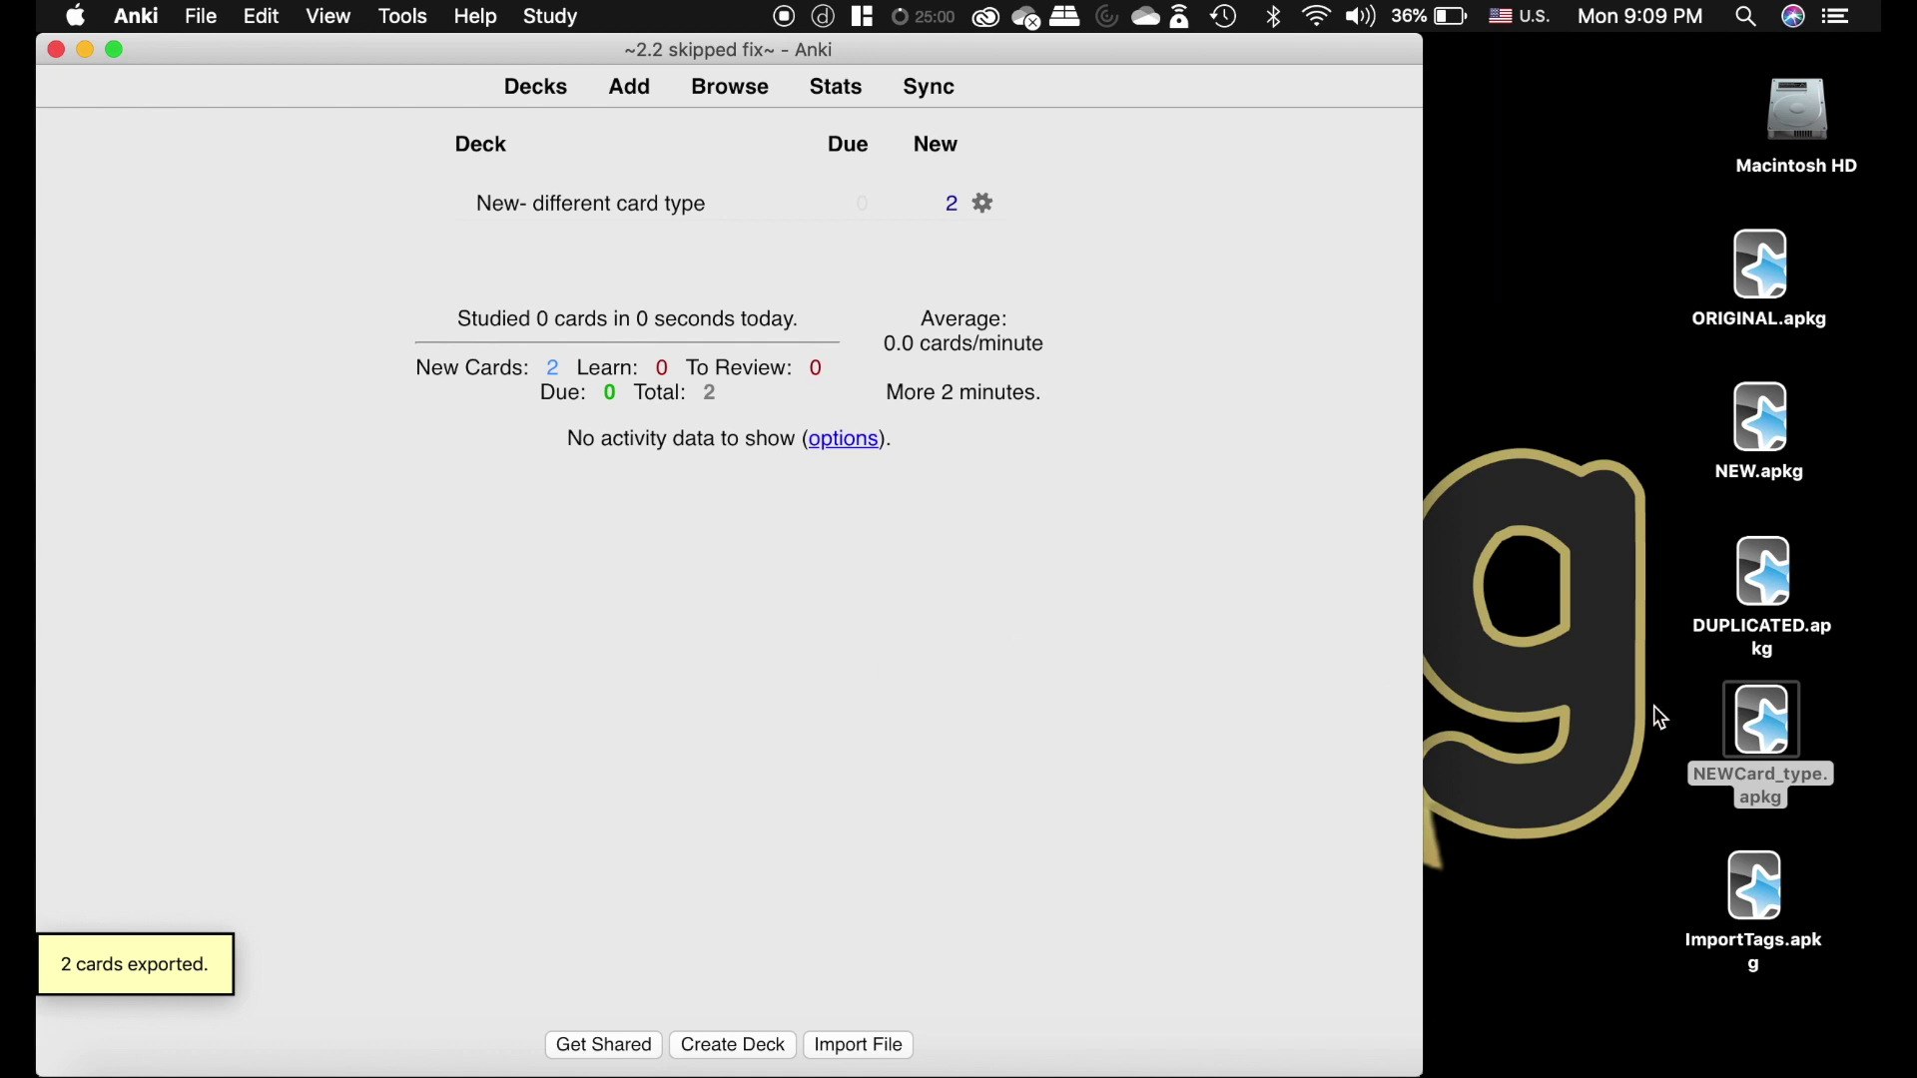
Switch to the ~2 skipped~ profile and import NEWCard_type.apkg, dismissing the import report.
left_click(201, 17)
left_click(201, 50)
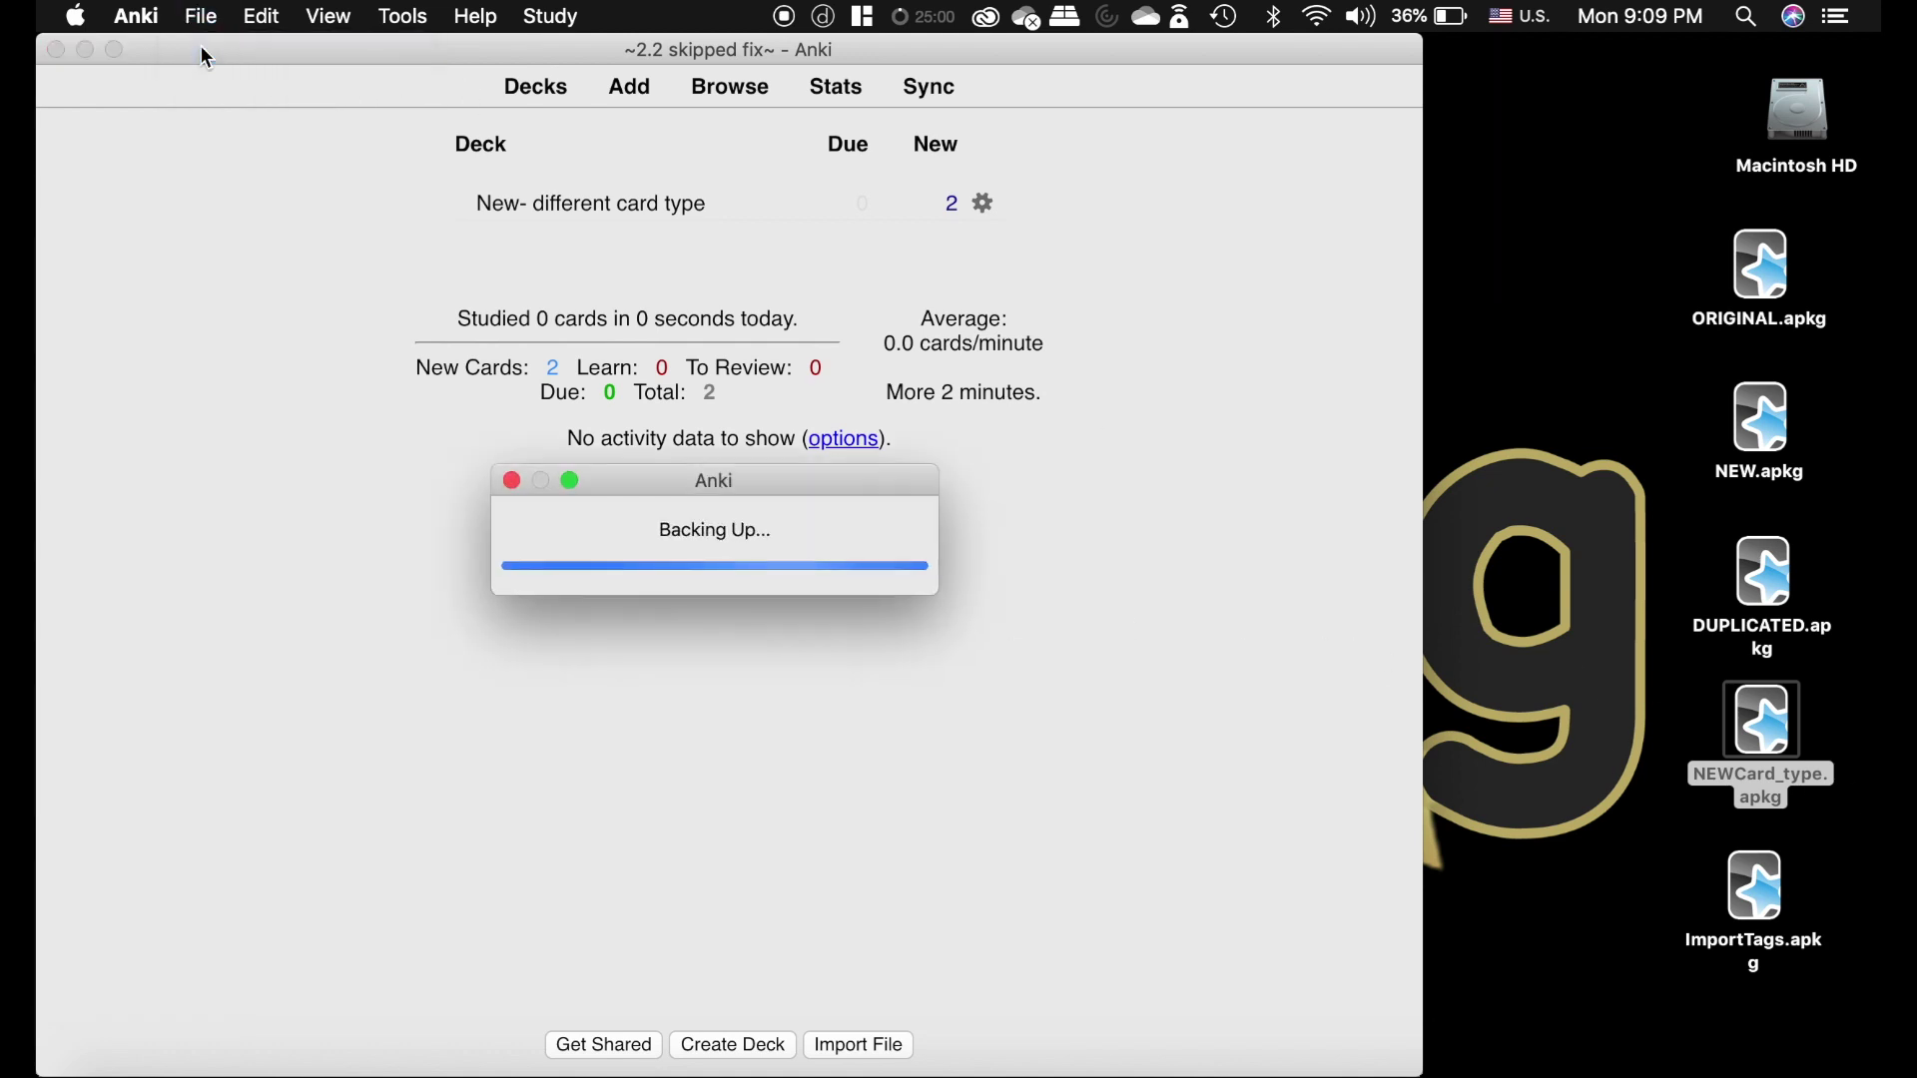
key("Return")
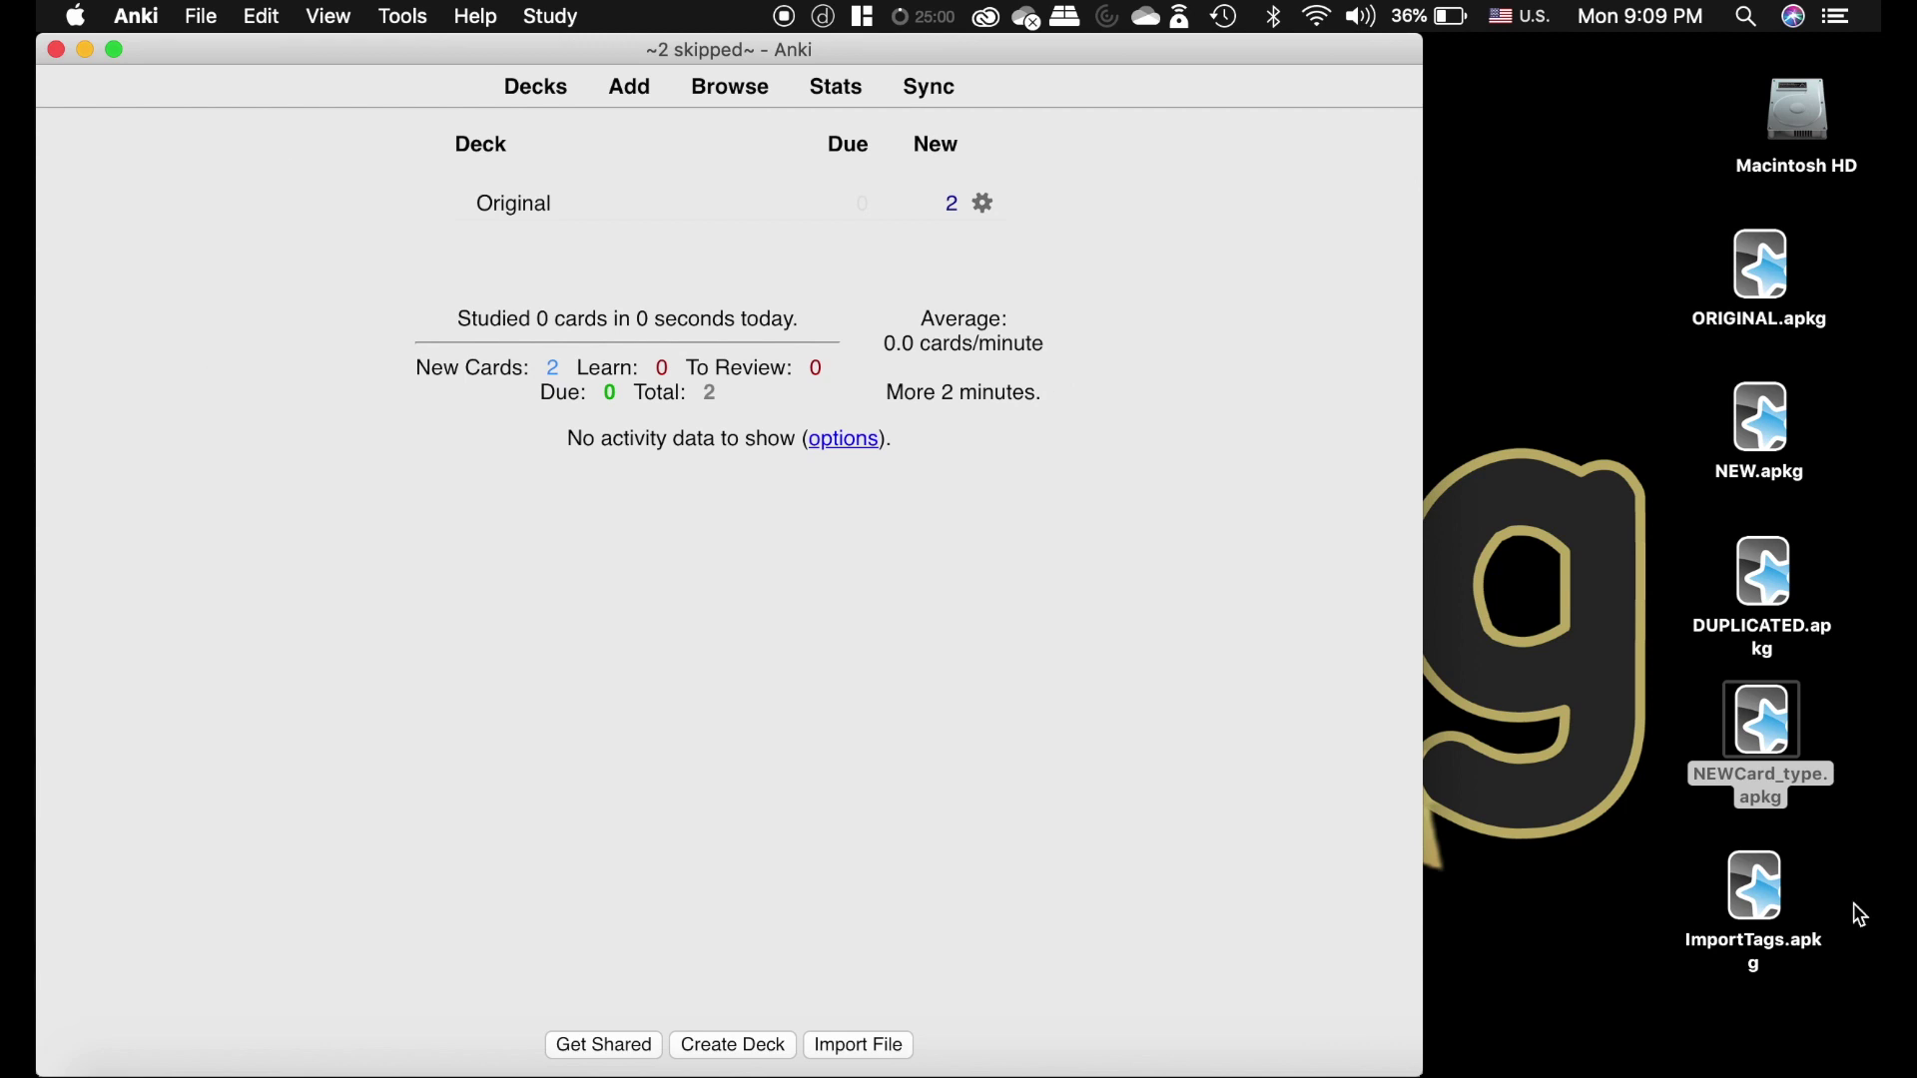
left_click(1703, 794)
double_click(1806, 734)
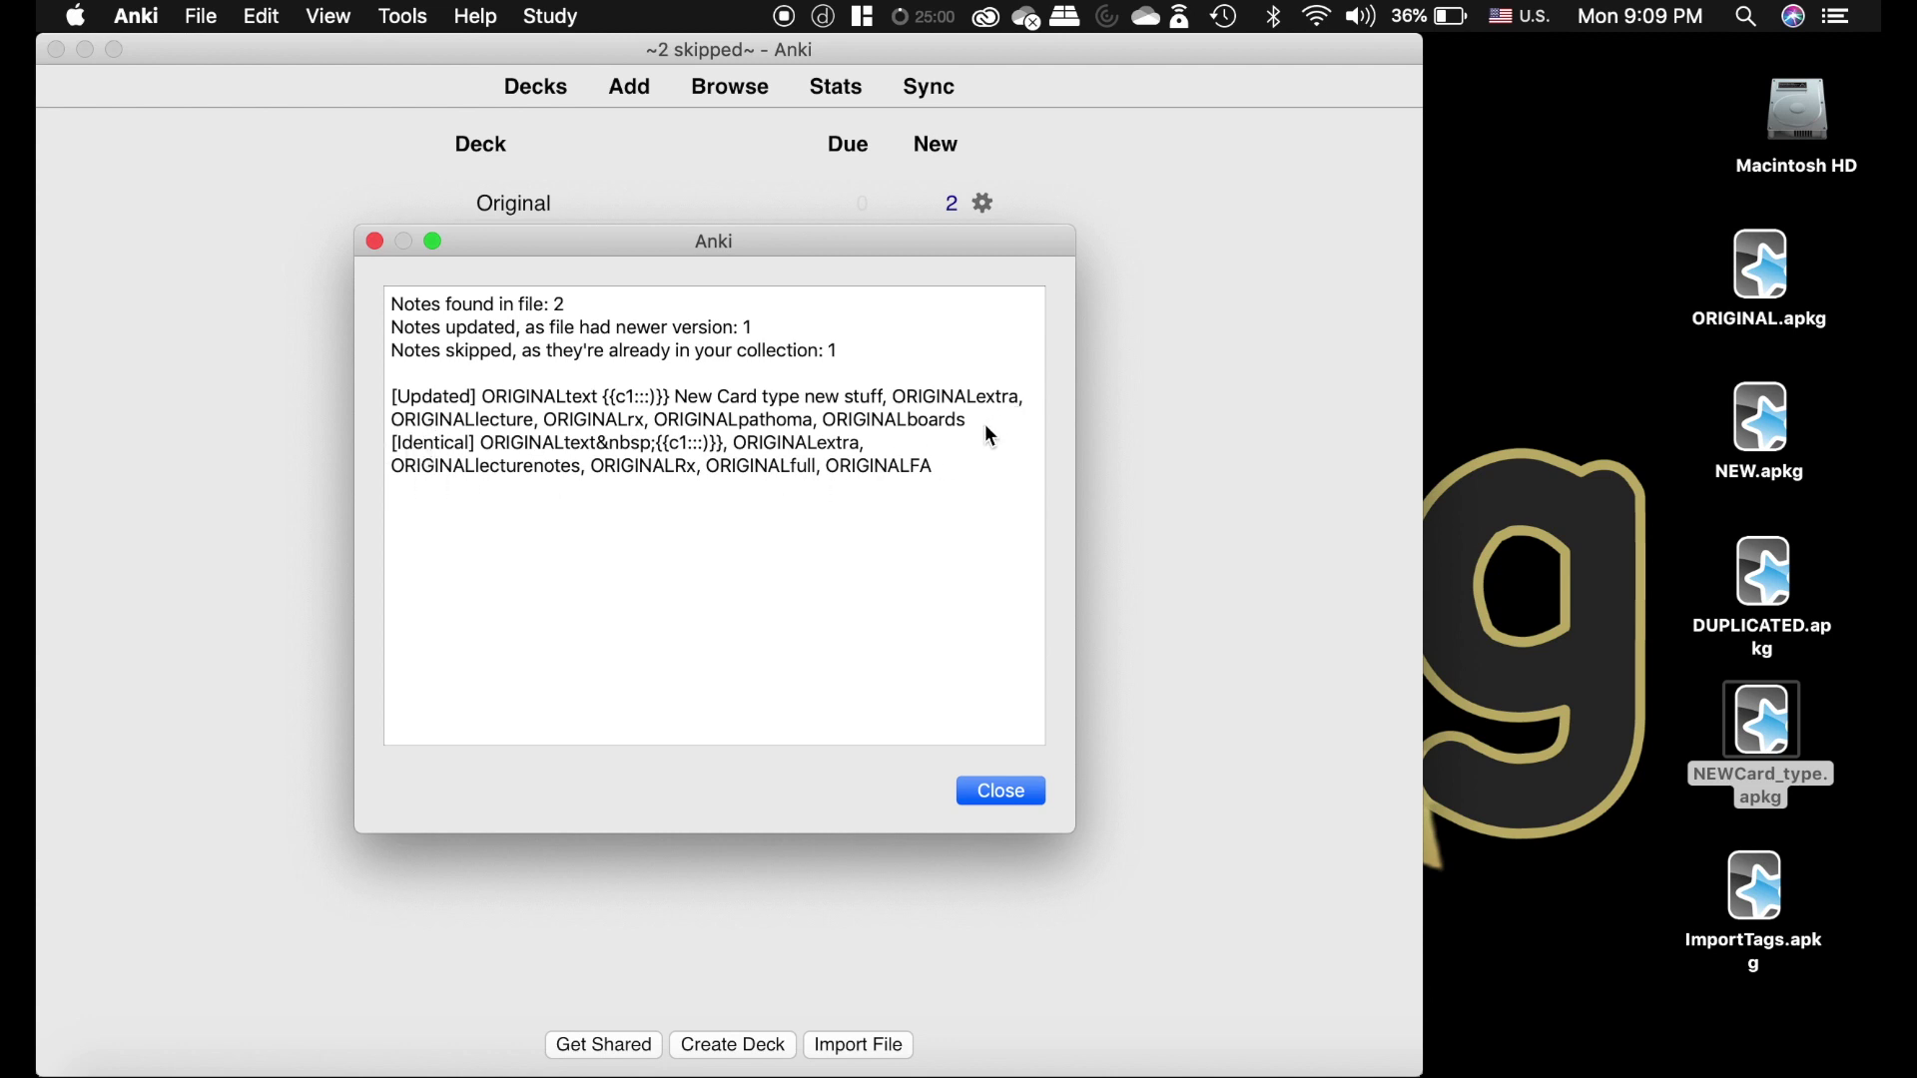
left_click(1000, 790)
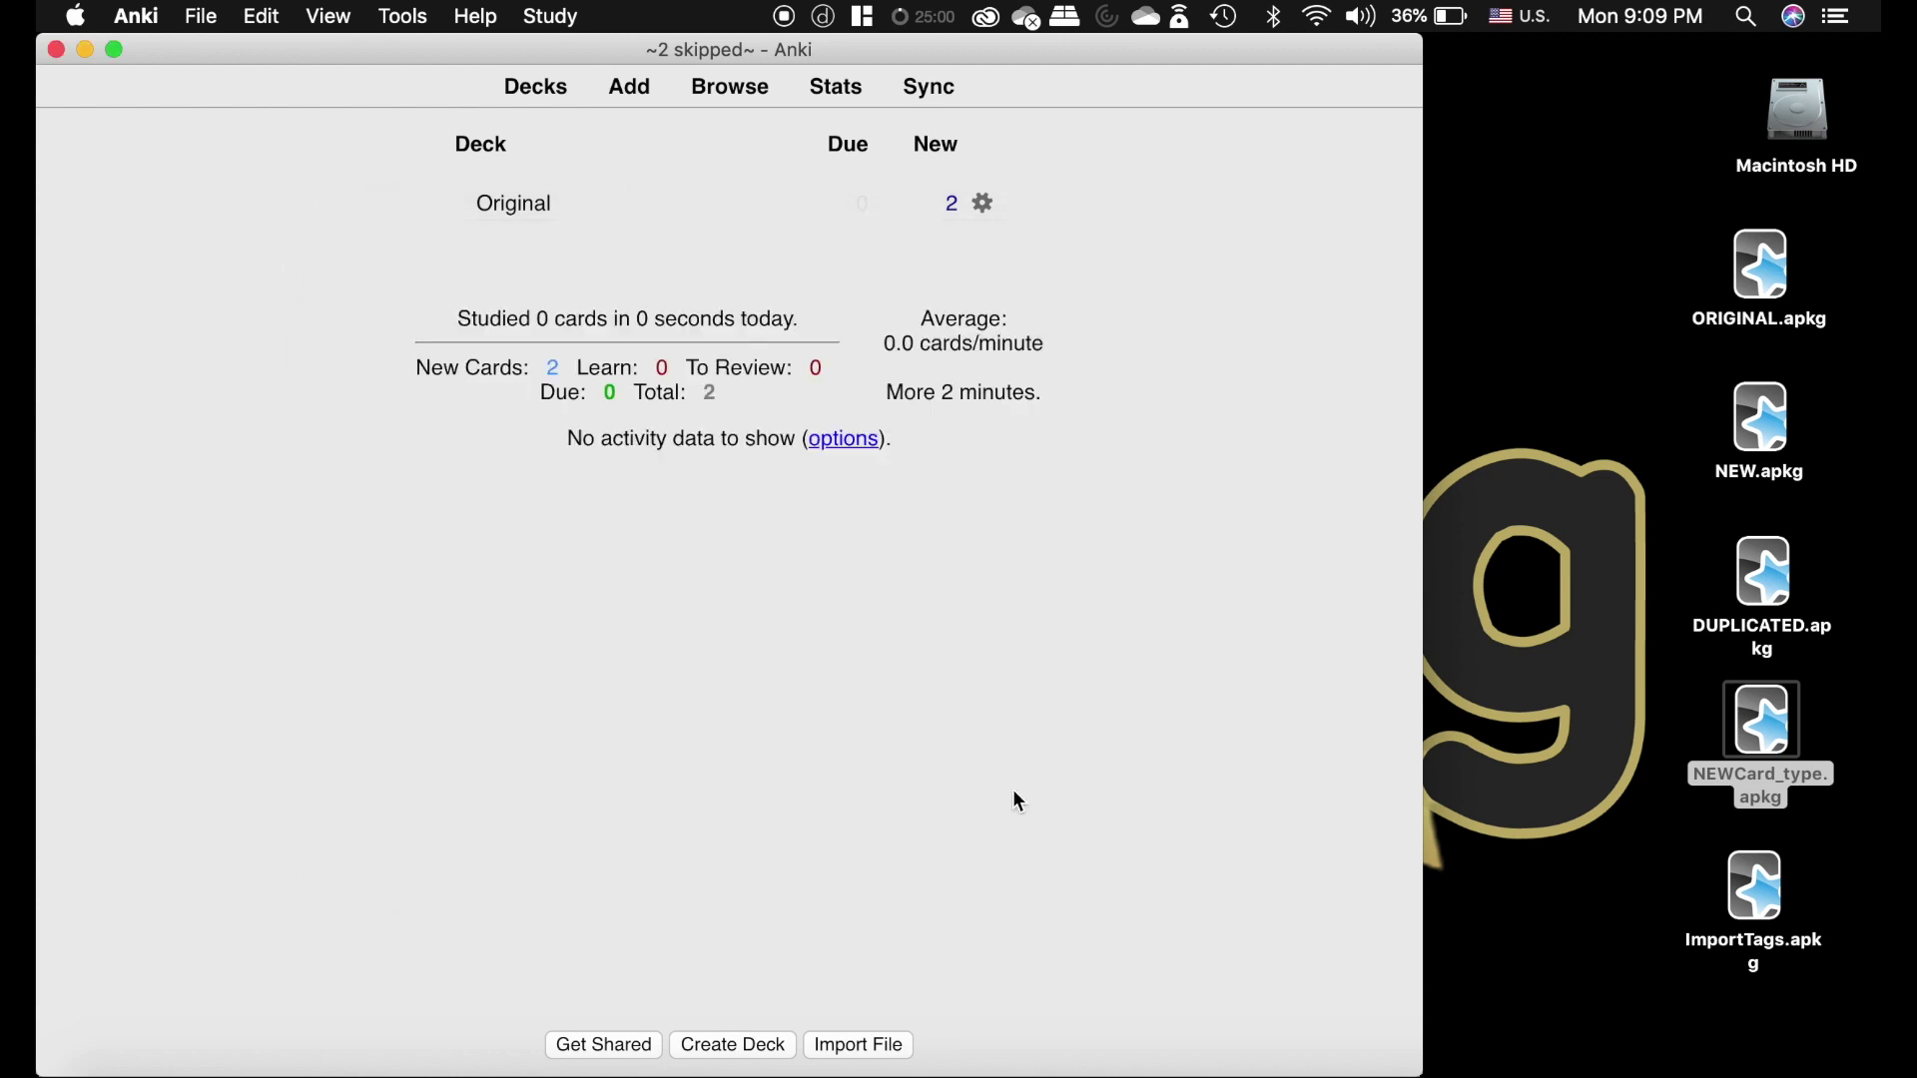
List the Cloze-AnKingMed notes in the card browser to check the imported Text field and tags.
left_click(730, 88)
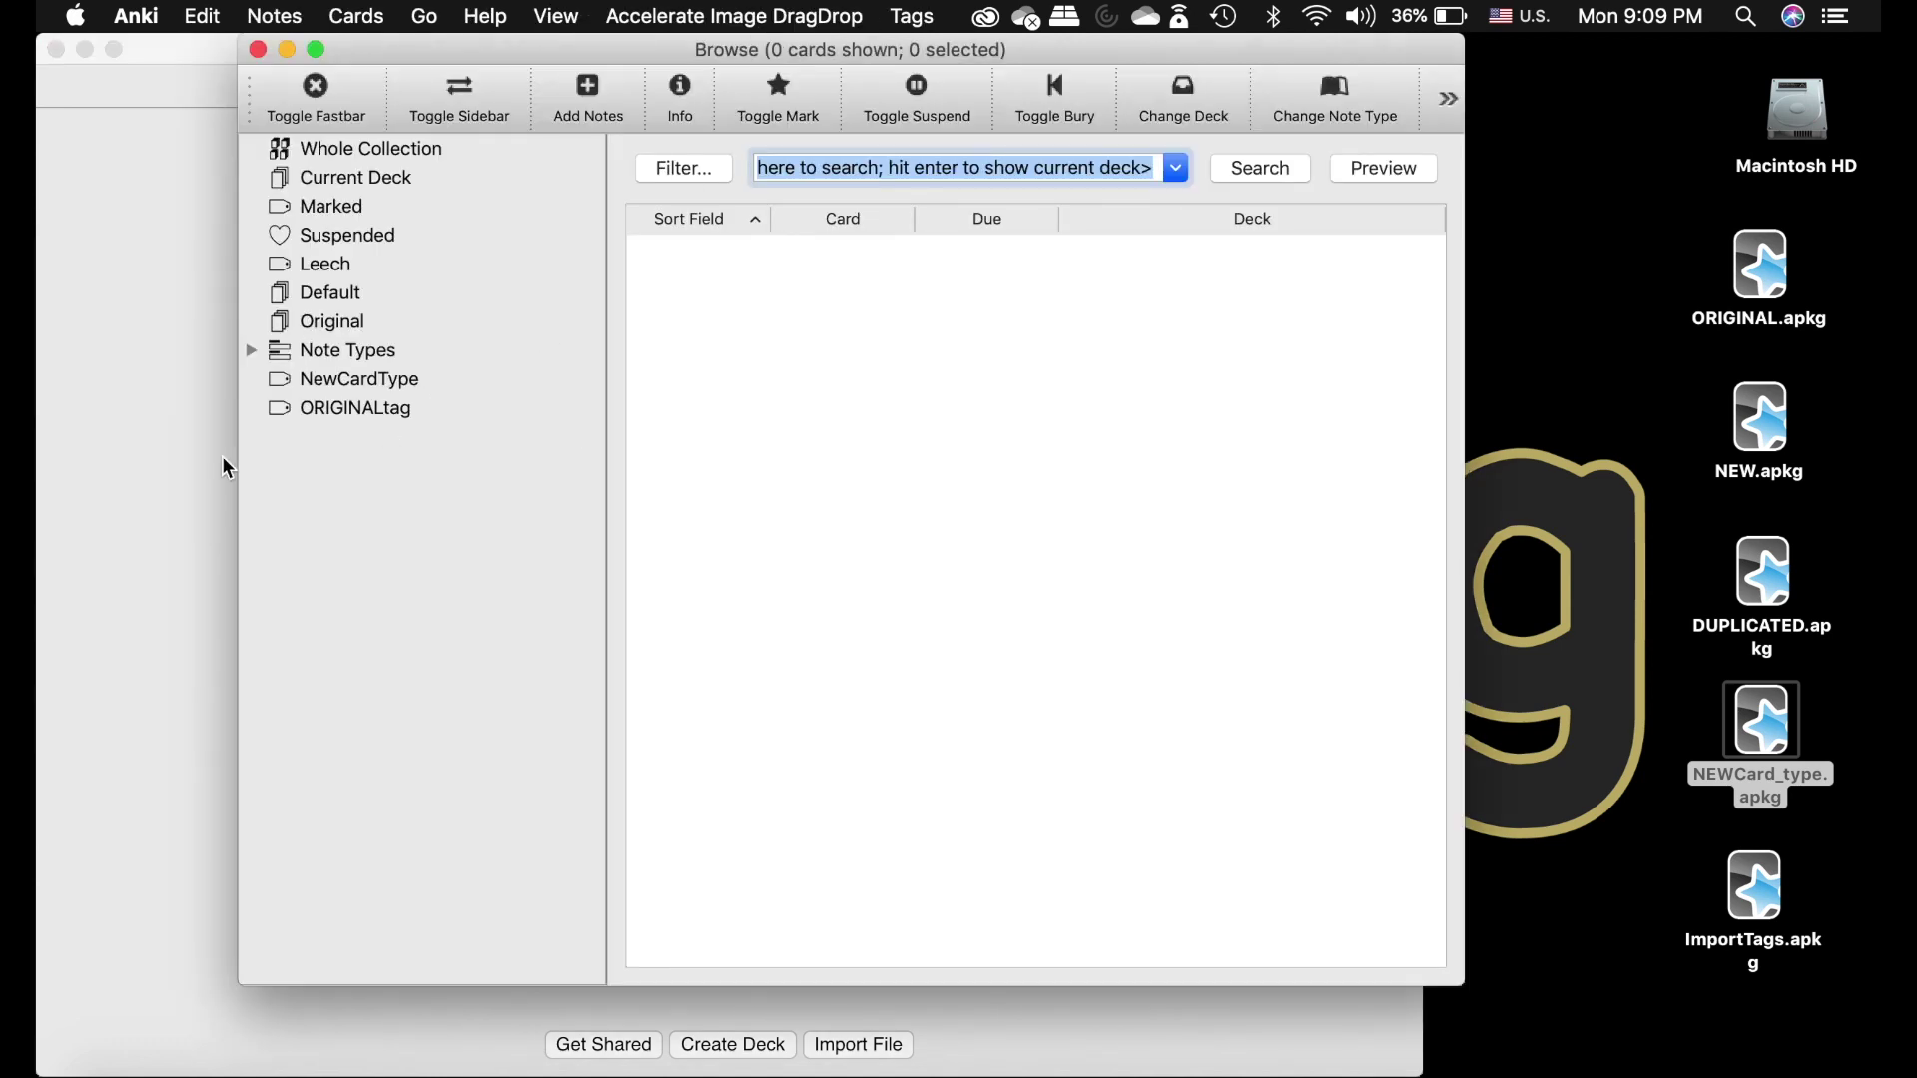
left_click(252, 350)
left_click(407, 525)
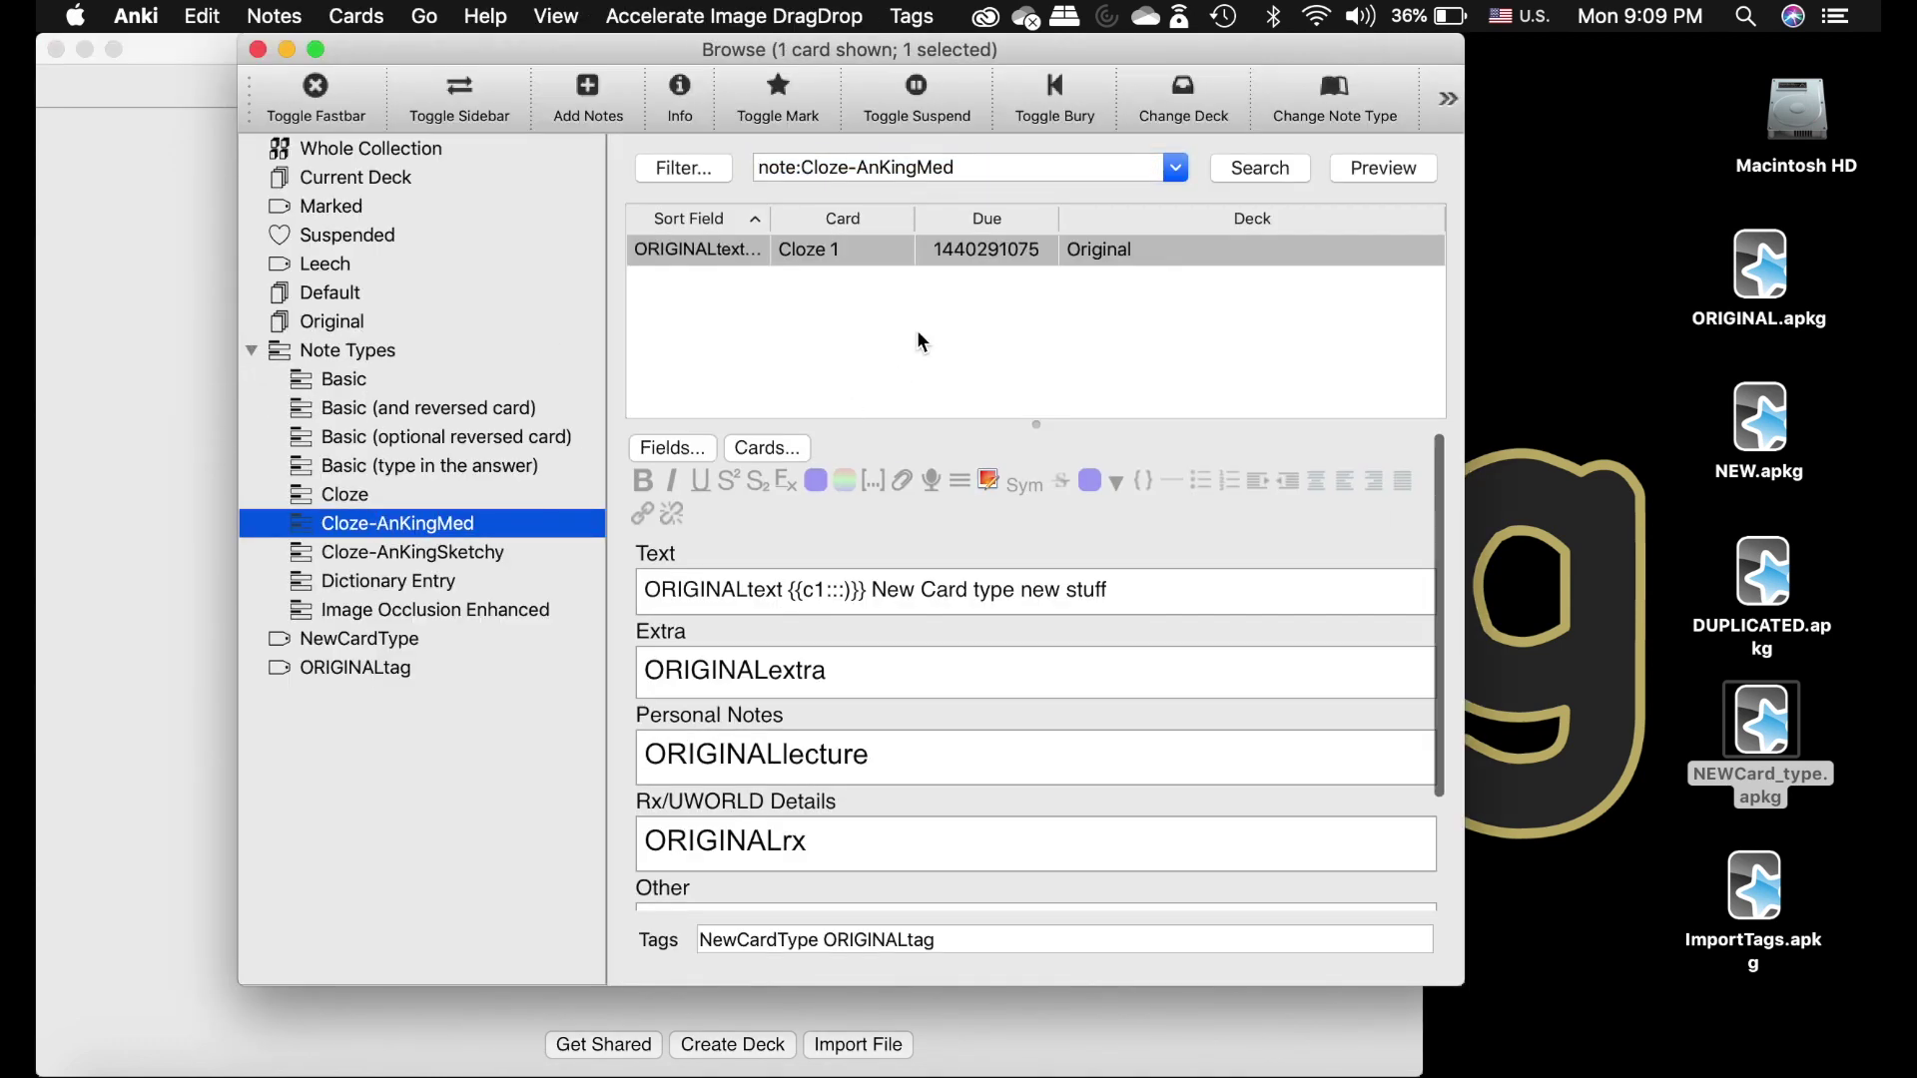
Examine the imported Cloze-AnKingMed note's Text field, remaining fields and tags, and close the card browser.
left_click_drag(828, 943, 704, 943)
scroll(902, 654, "down", 2)
scroll(902, 654, "up", 2)
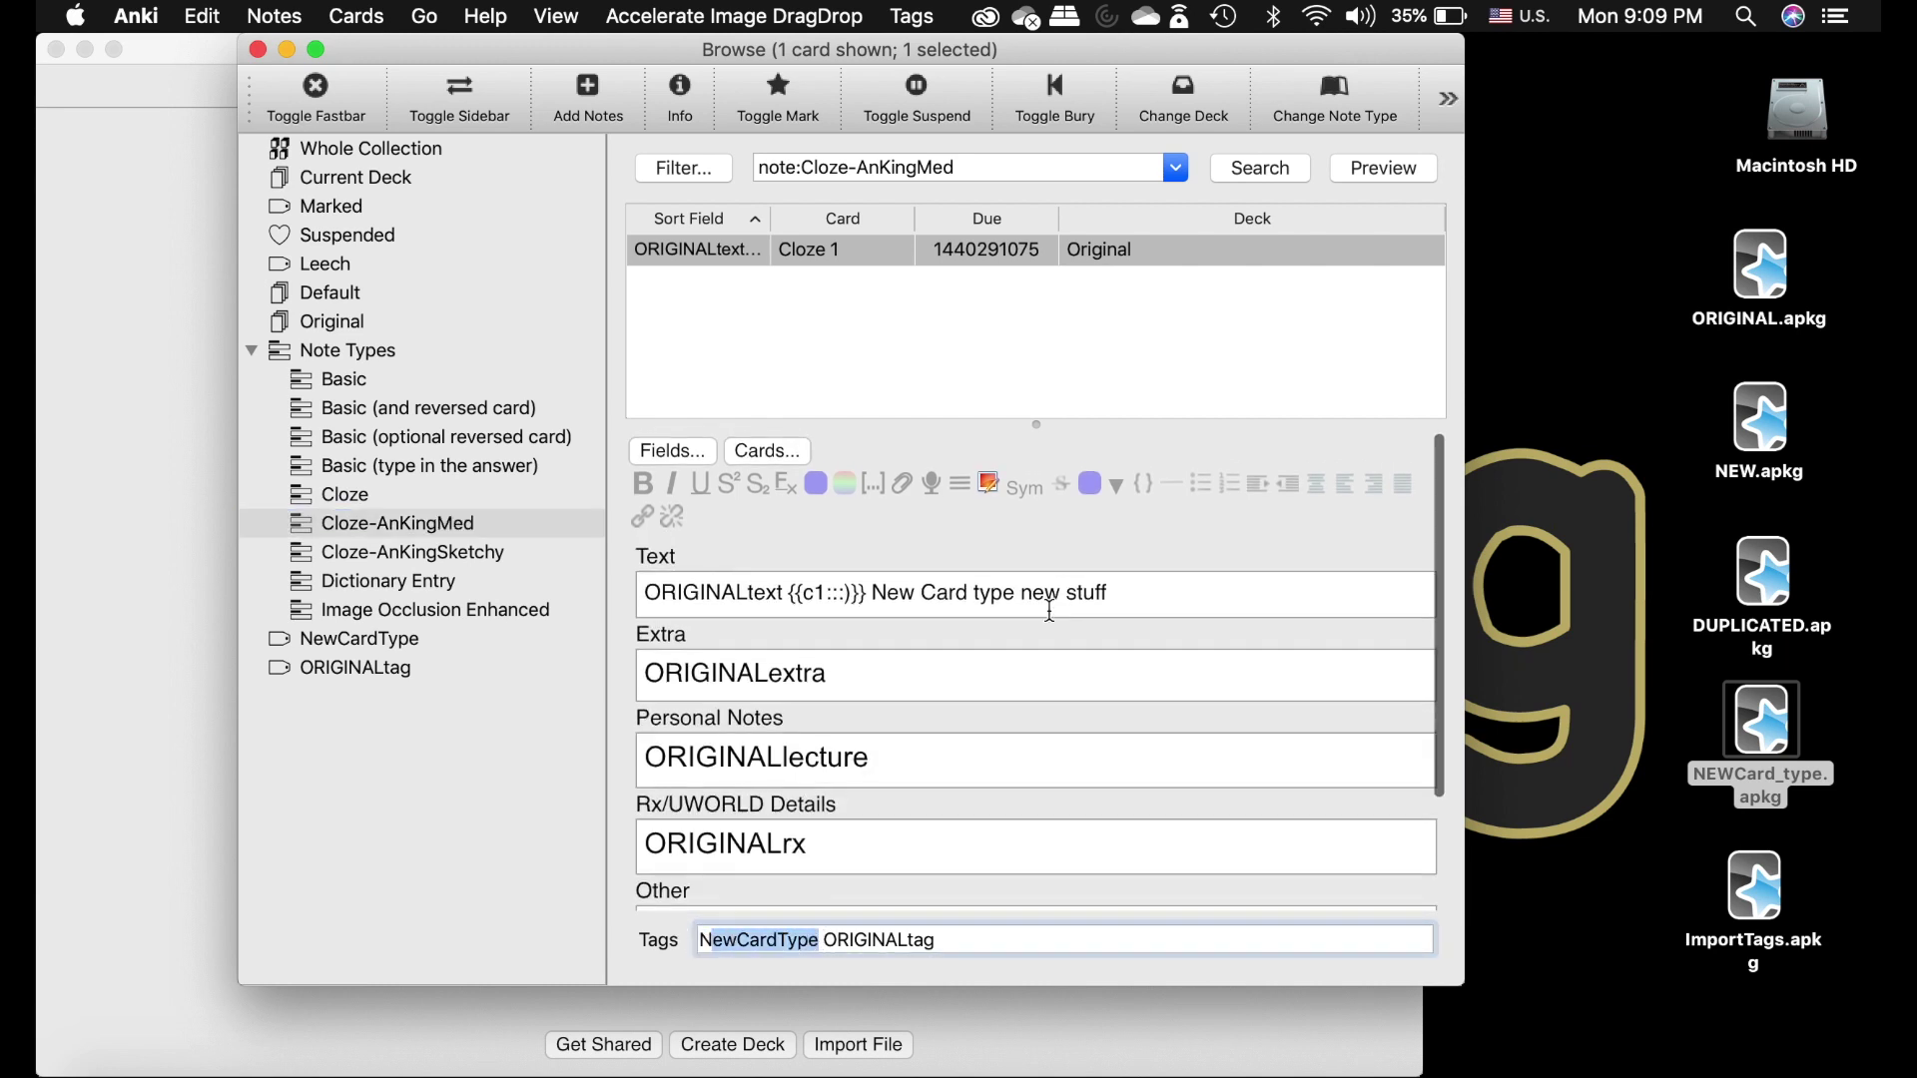
left_click(1156, 589)
left_click_drag(1156, 589, 1021, 590)
left_click(1159, 589)
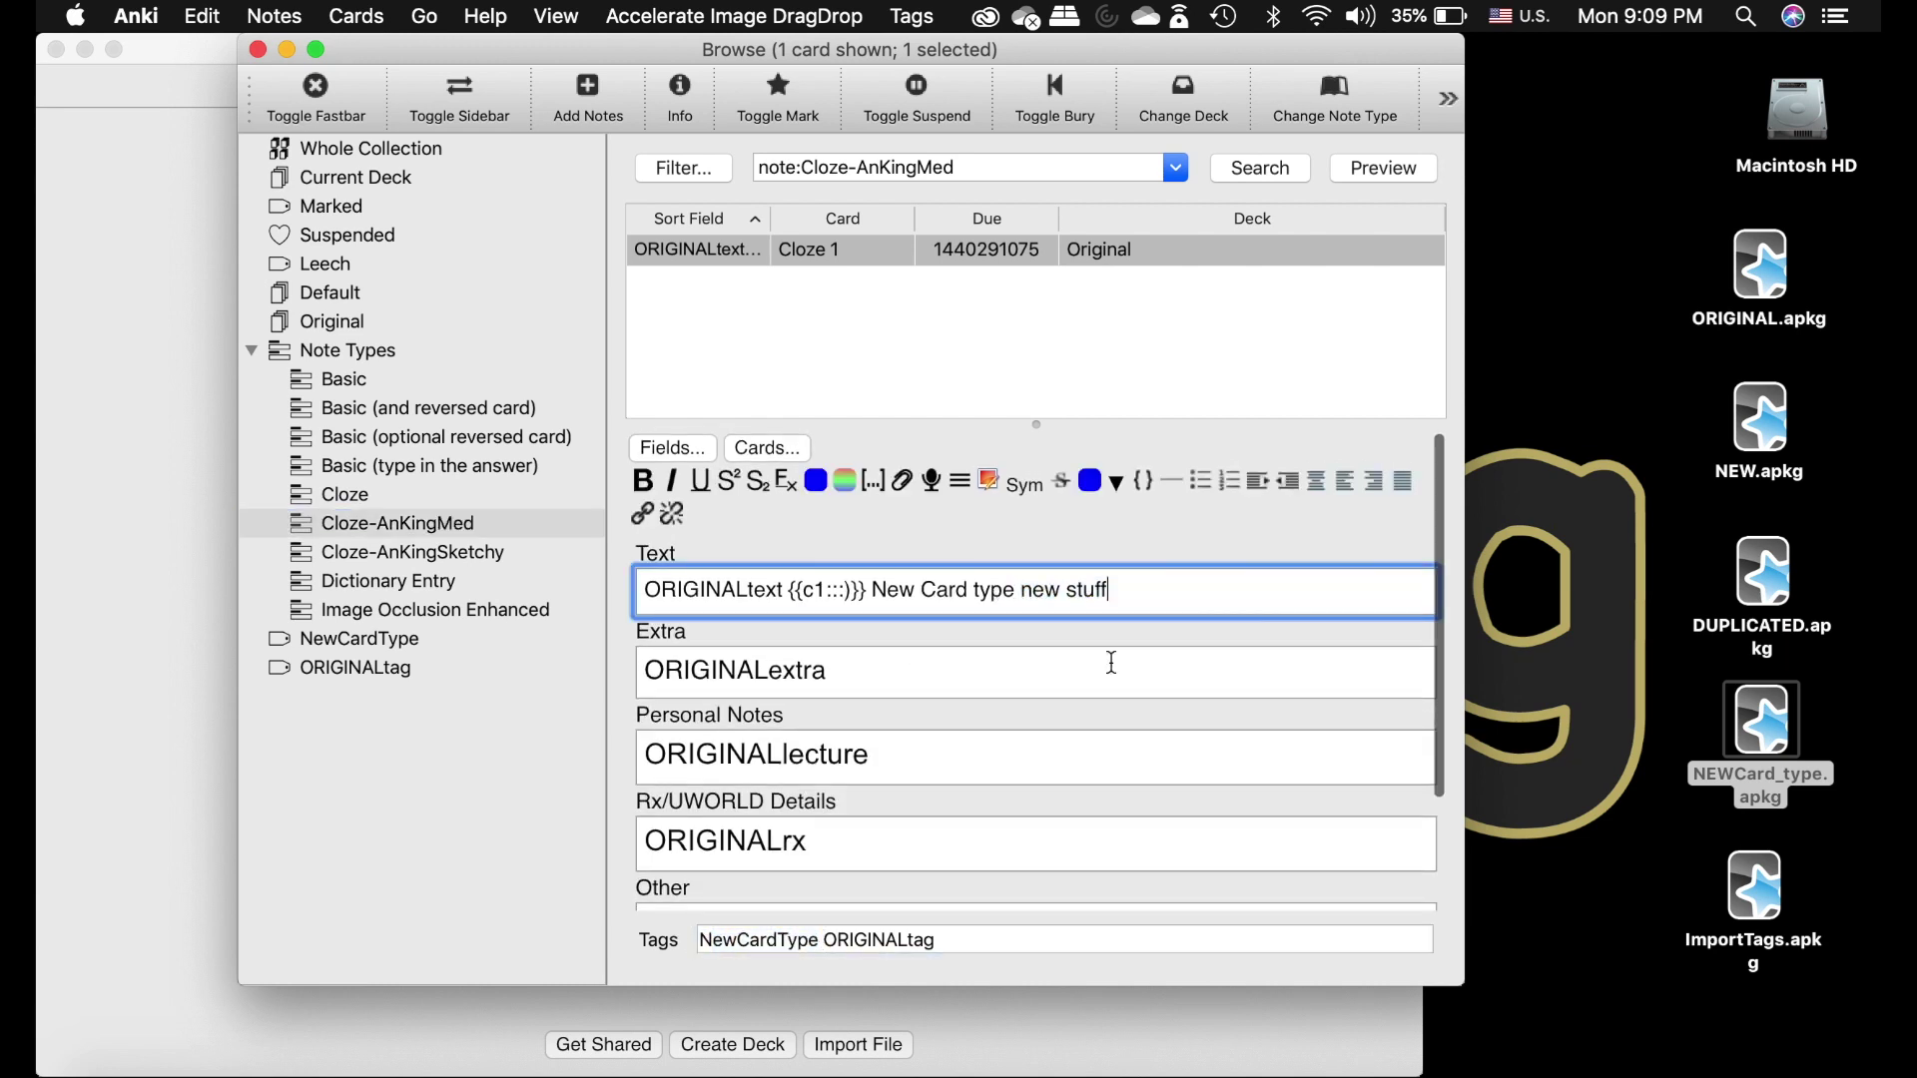
scroll(1044, 753, "down", 2)
scroll(1045, 753, "up", 2)
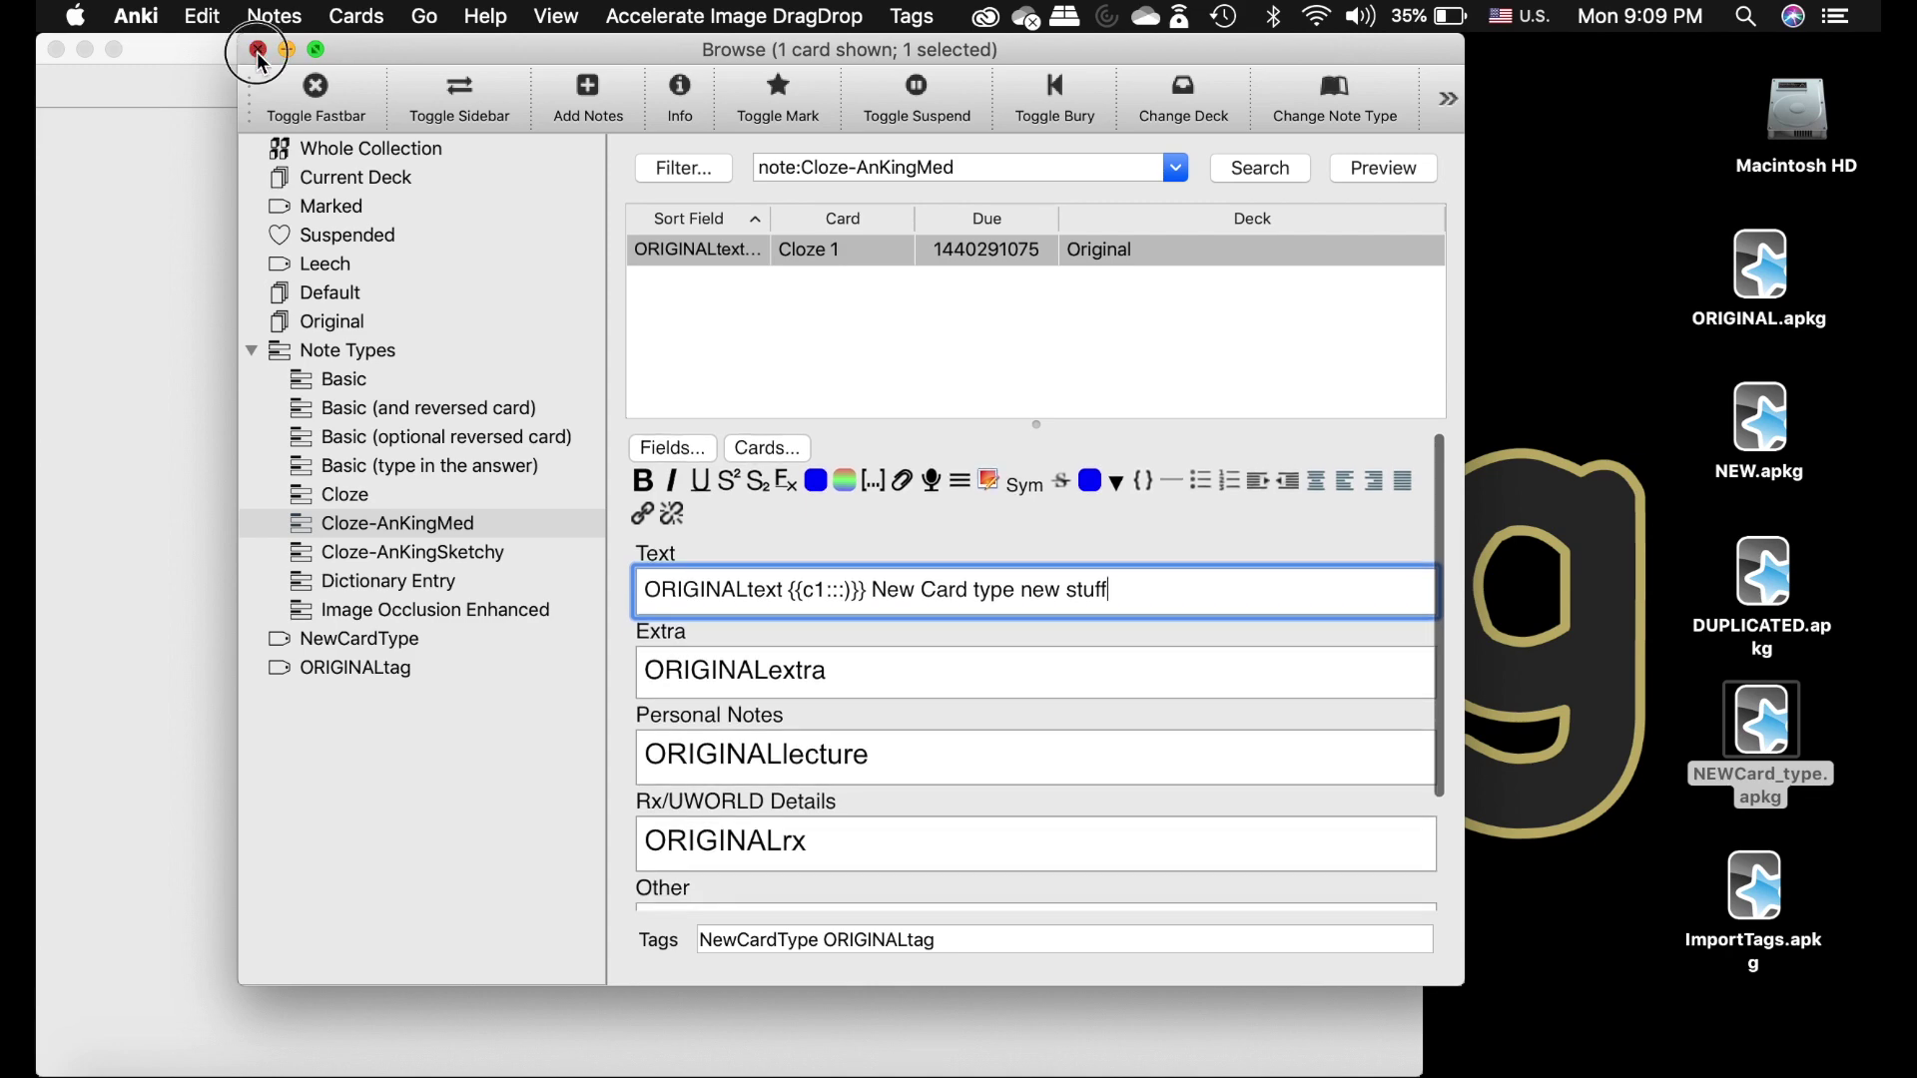
left_click(257, 50)
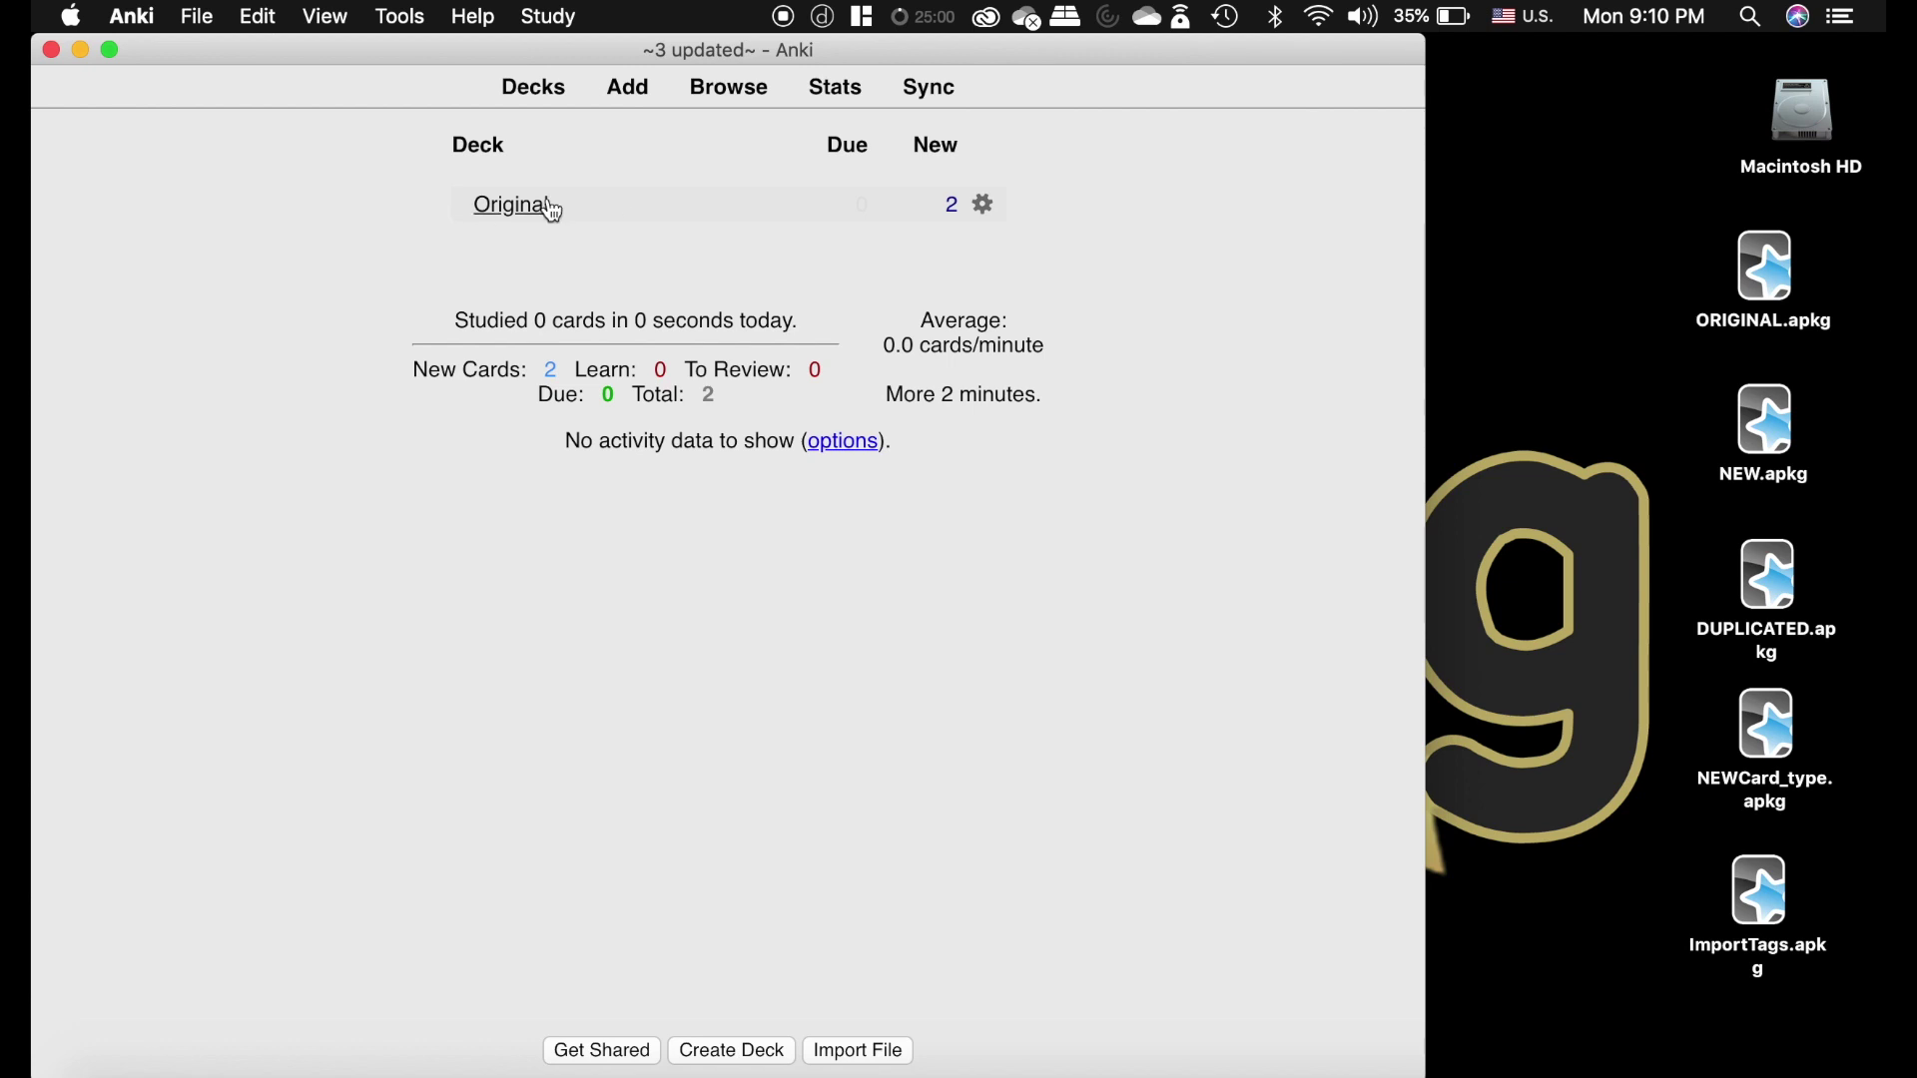
List the Original deck's notes in an enlarged card browser to check their fields and tags, and close it.
left_click(734, 108)
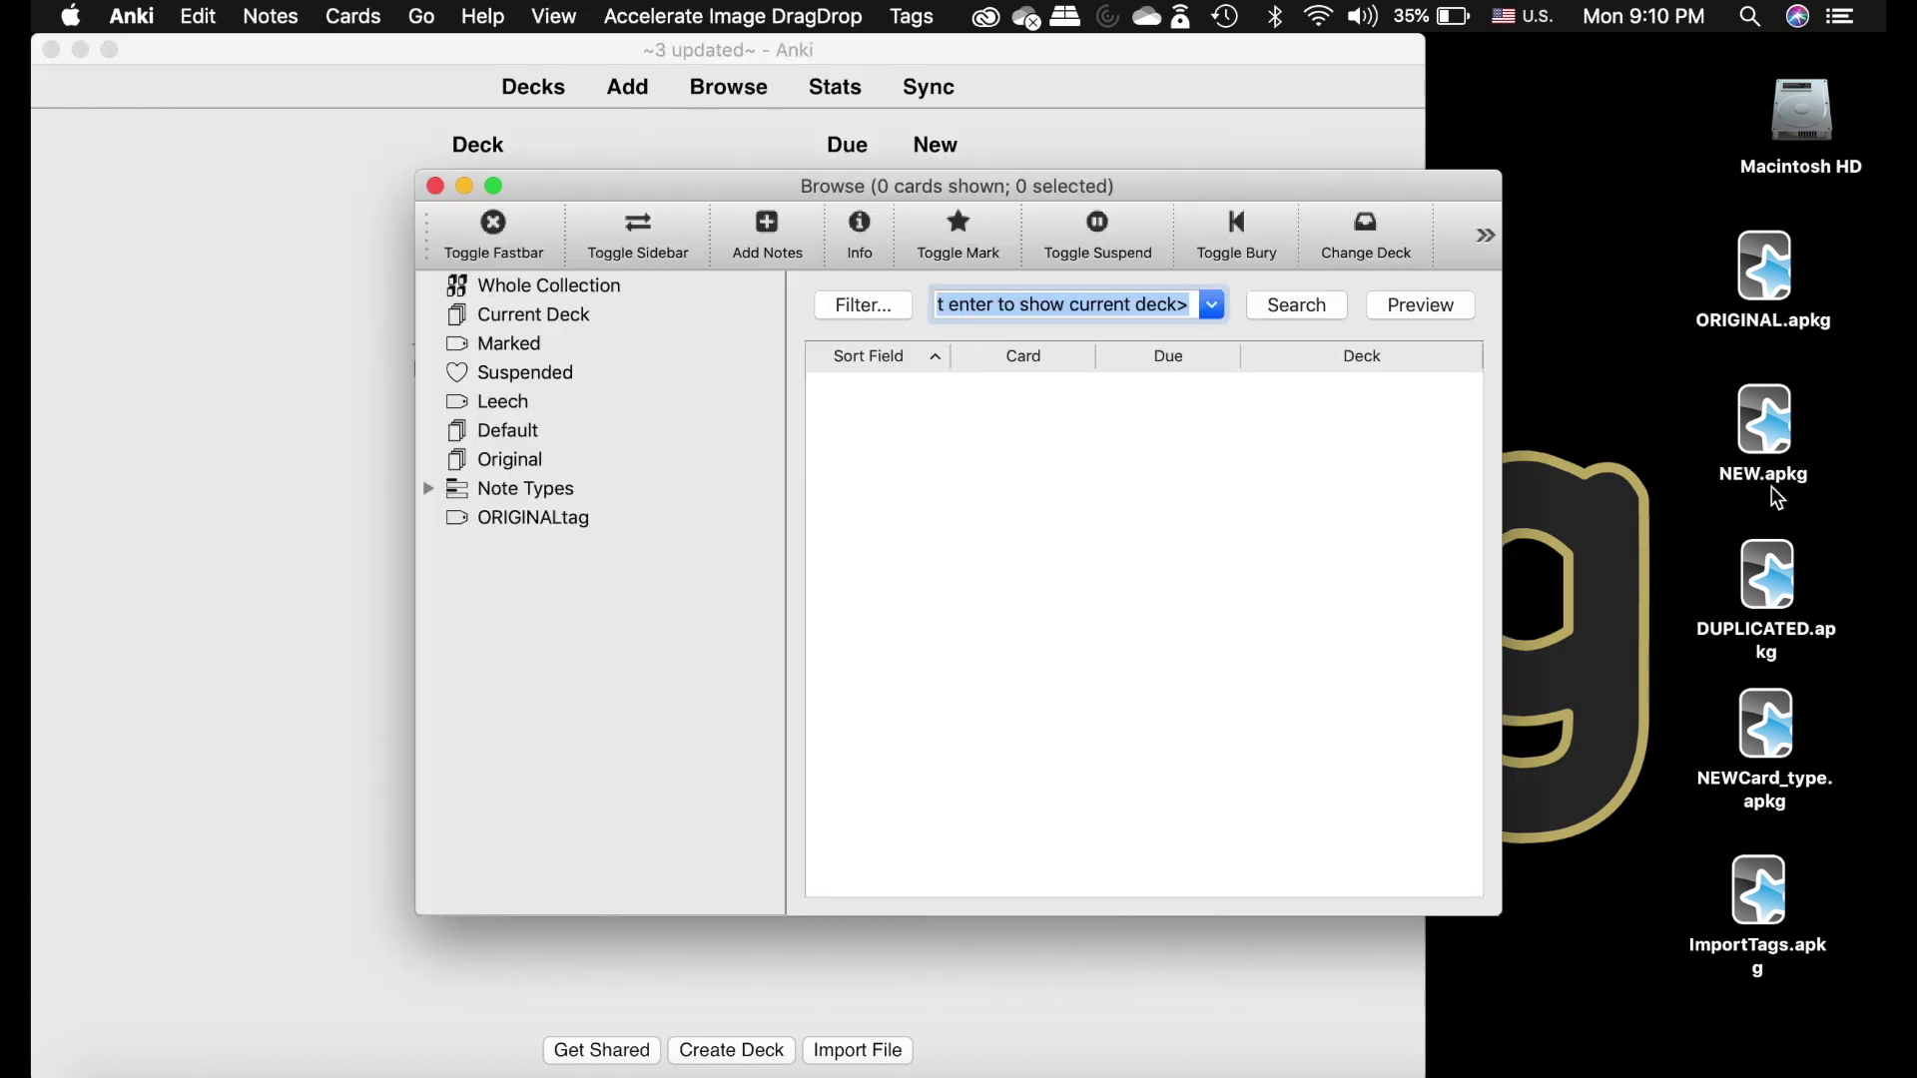
left_click(499, 464)
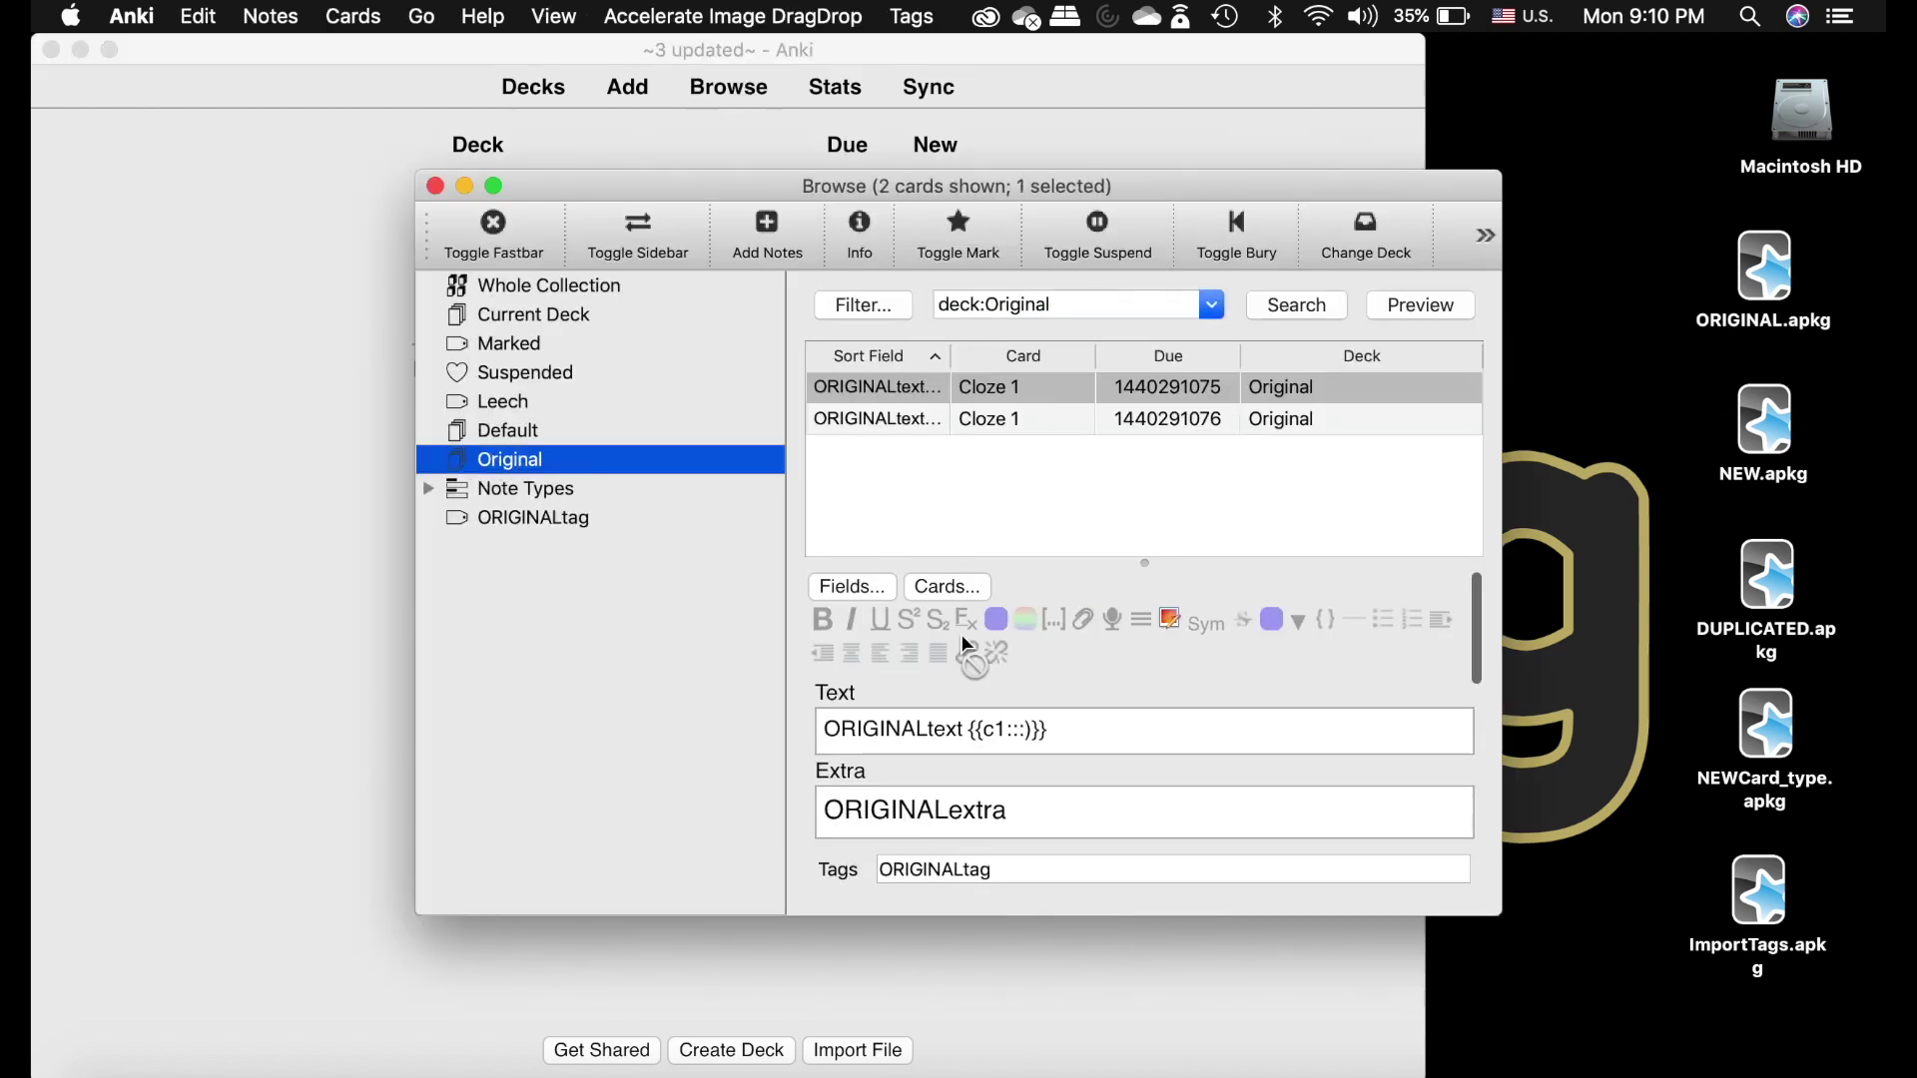
left_click_drag(1128, 194, 879, 60)
left_click_drag(1250, 779, 1413, 1012)
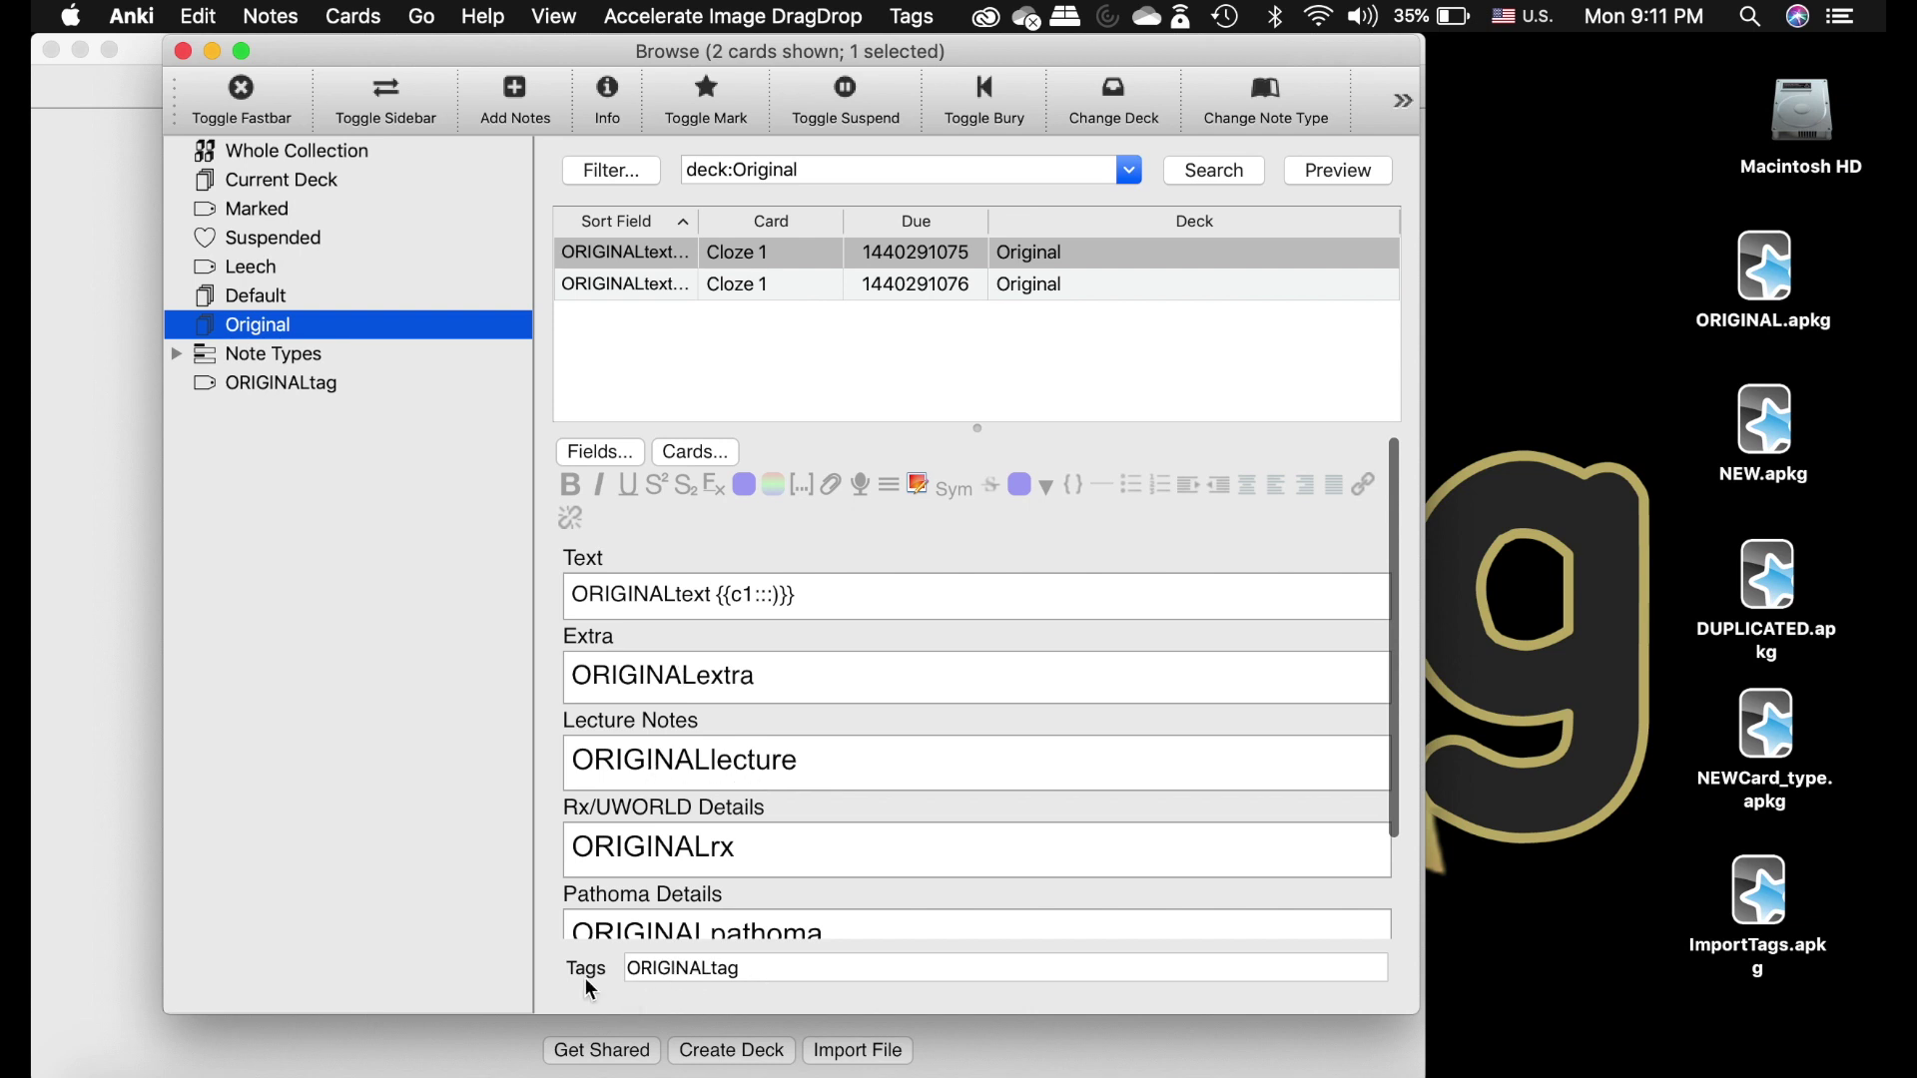
left_click(183, 50)
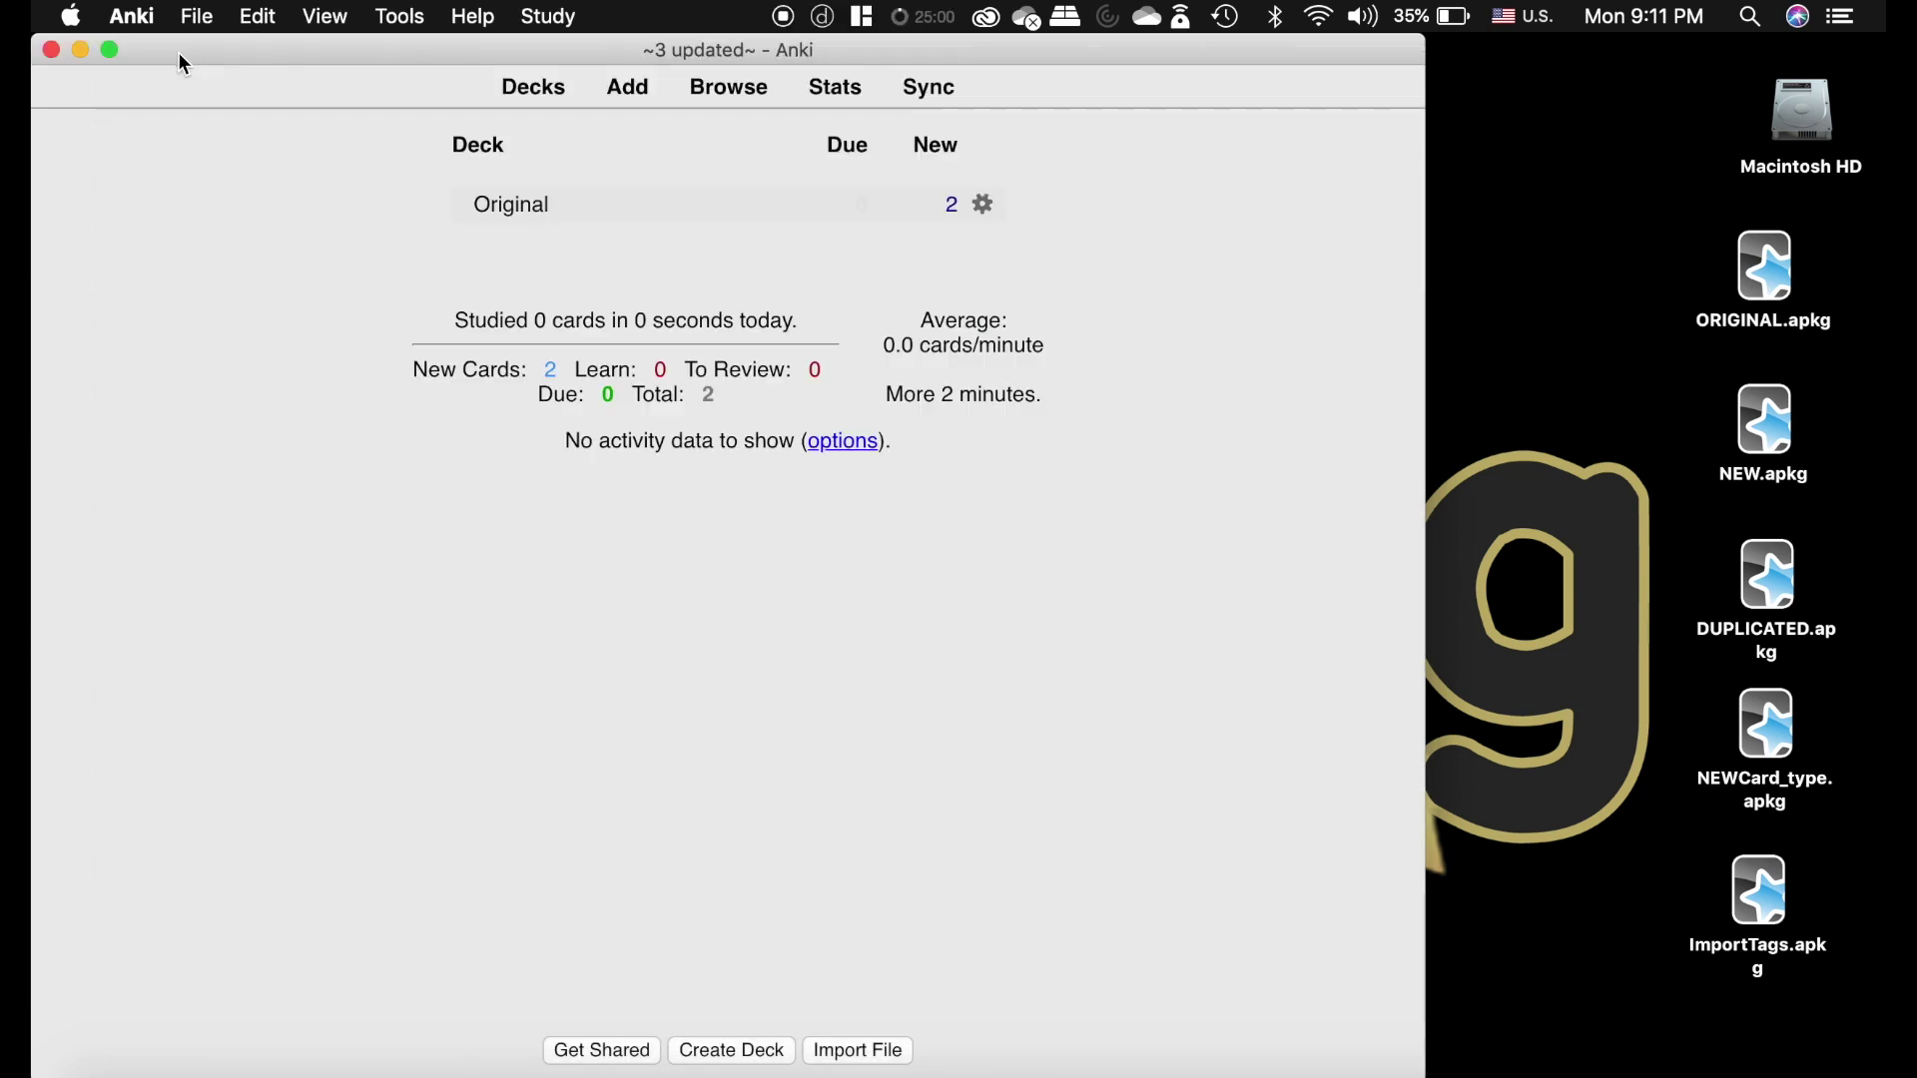
Import NEW.apkg from the desktop into the ~3 updated~ profile and dismiss the import report.
left_click(1763, 428)
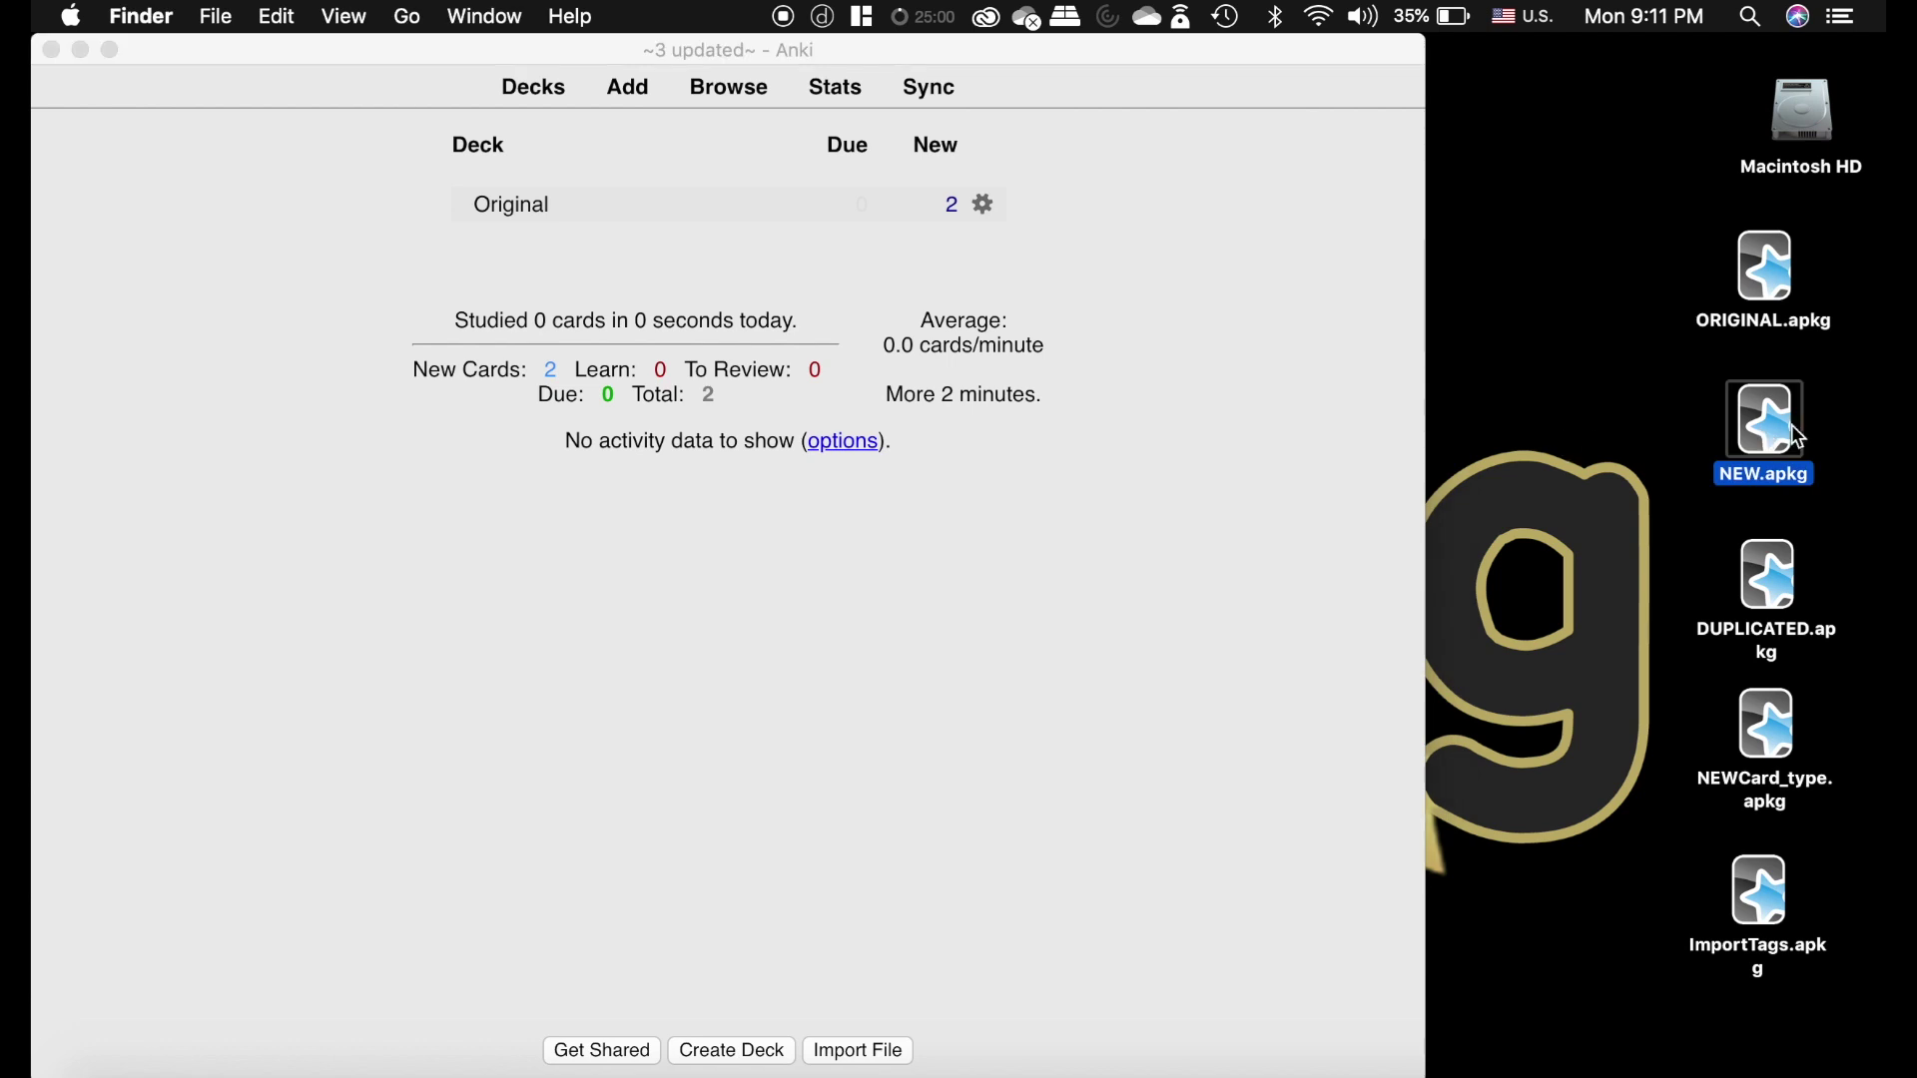
double_click(1783, 439)
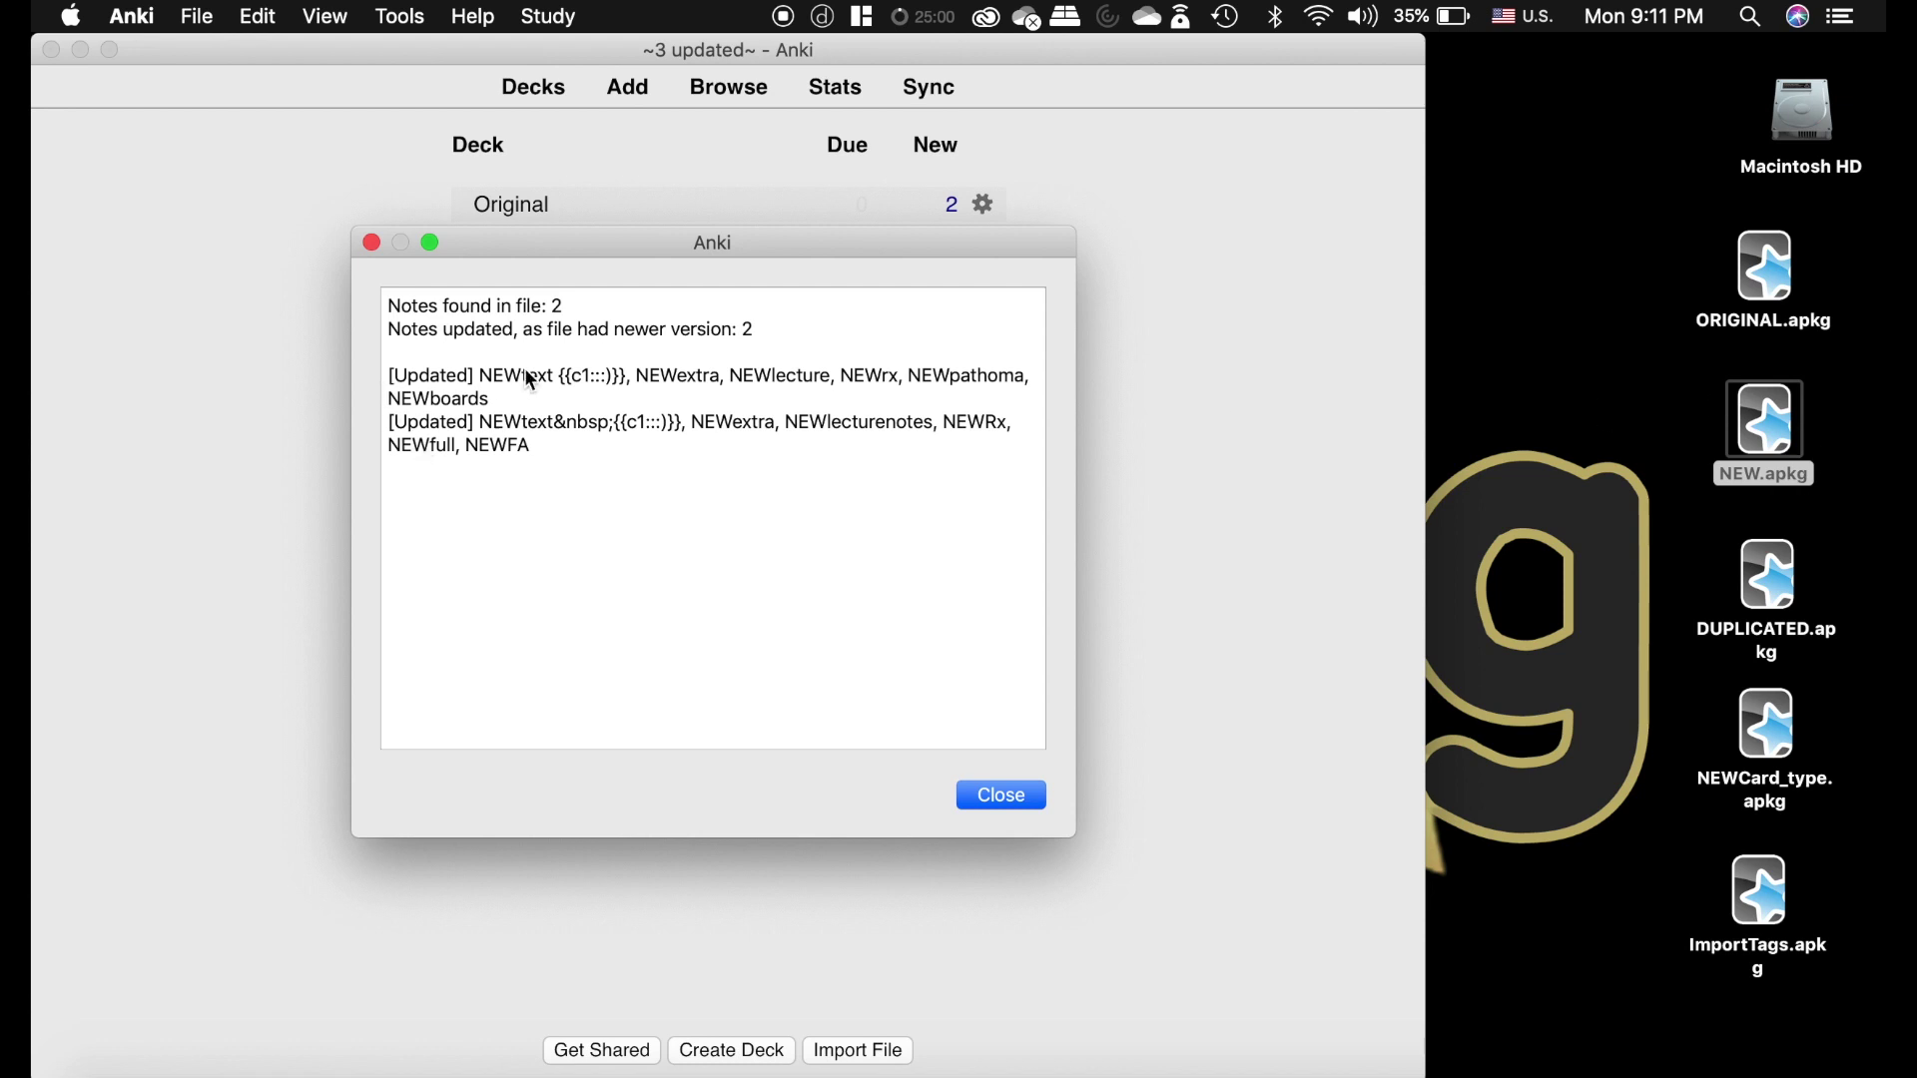
left_click(999, 796)
List the notes tagged ORIGINALtag in the card browser and clear the collection's unused tags.
left_click(734, 88)
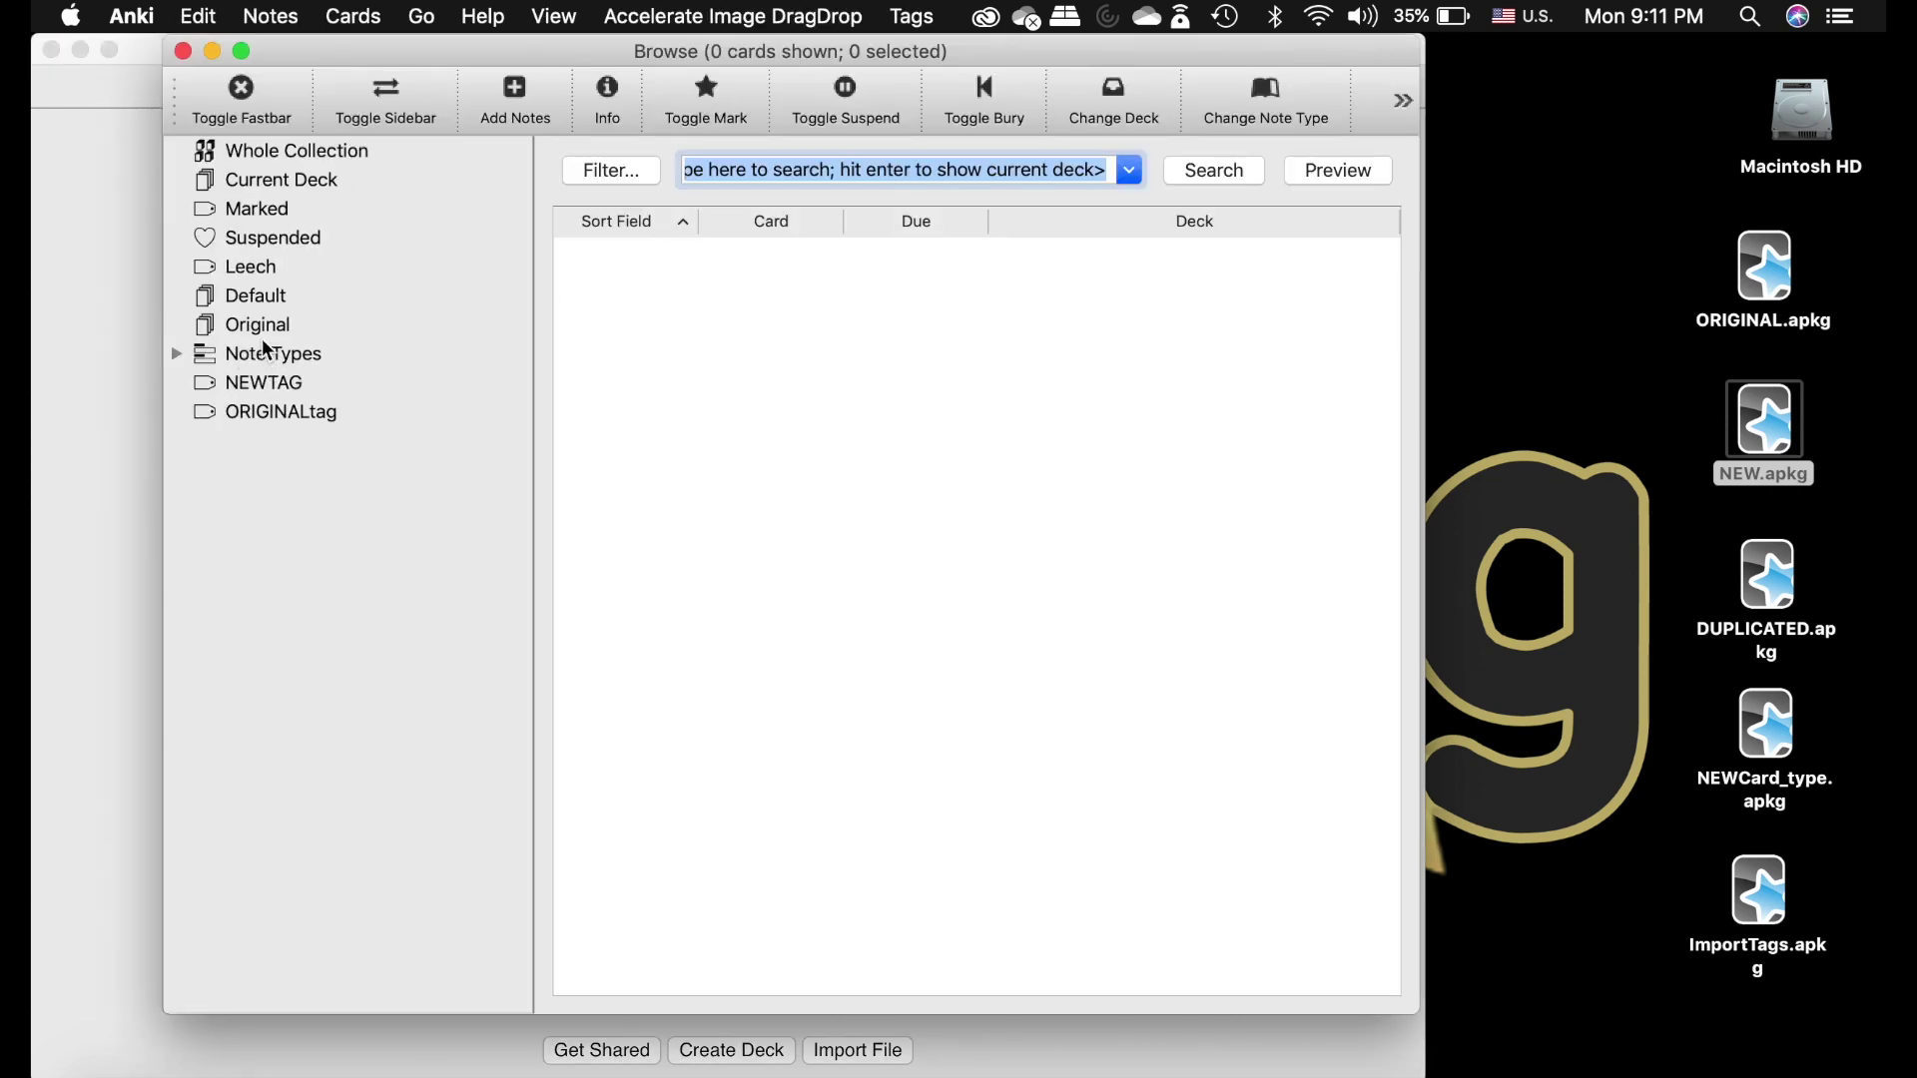
left_click(281, 414)
left_click(329, 16)
mouse_move(271, 16)
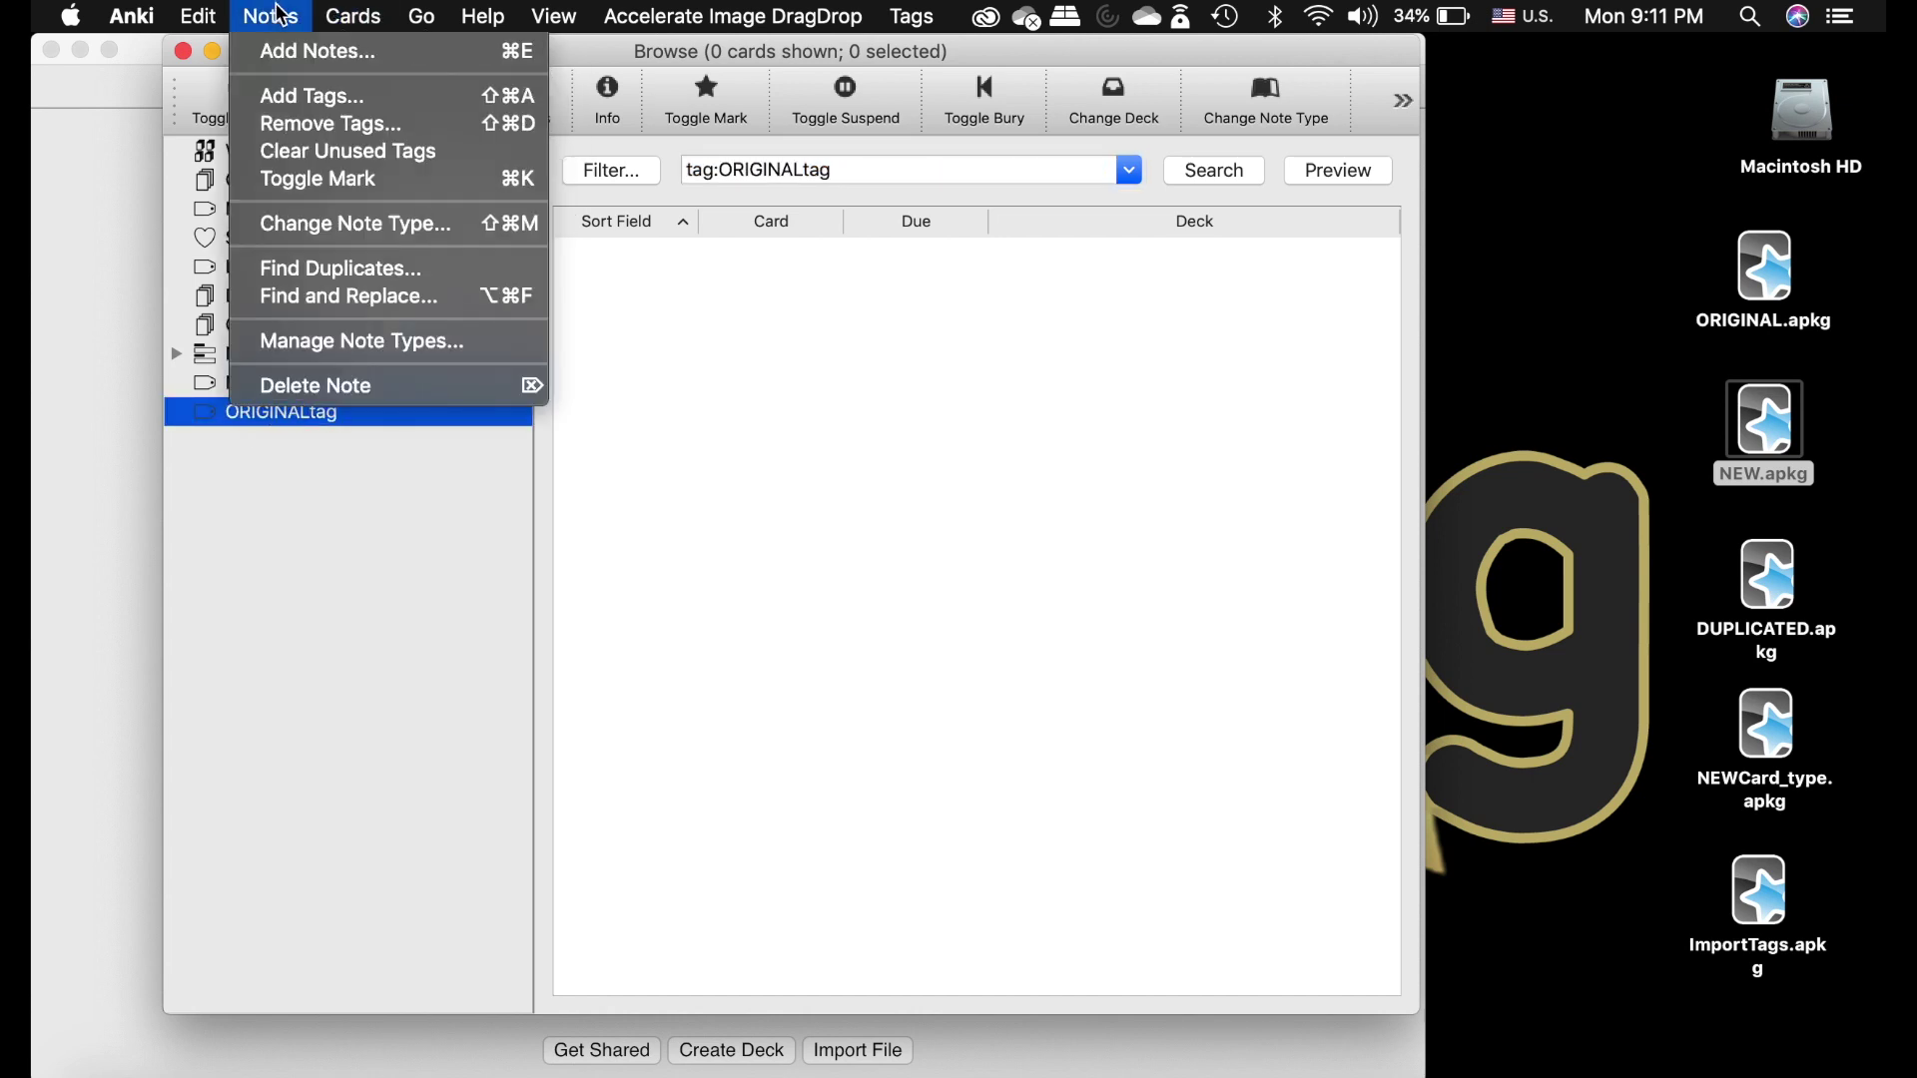
left_click(330, 150)
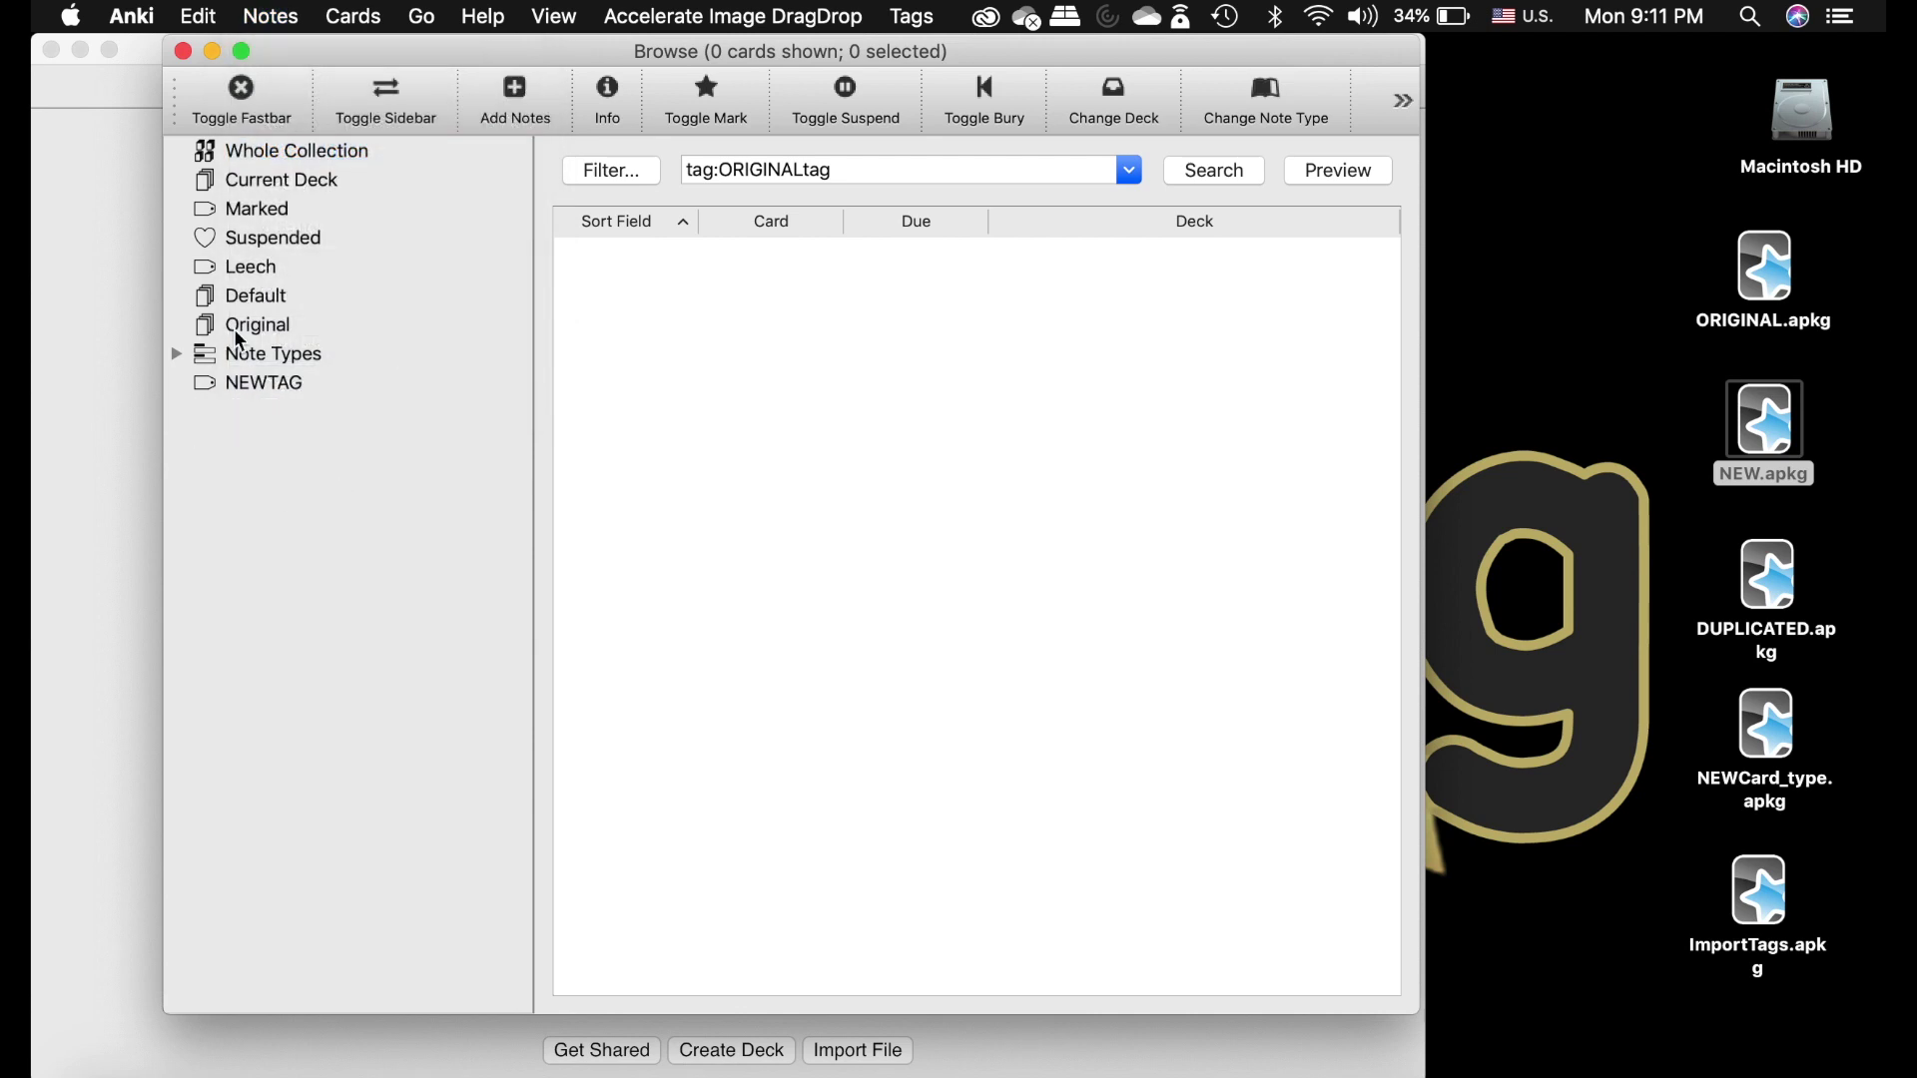
List the notes tagged NEWTAG to review their updated fields, and close the card browser.
left_click(280, 384)
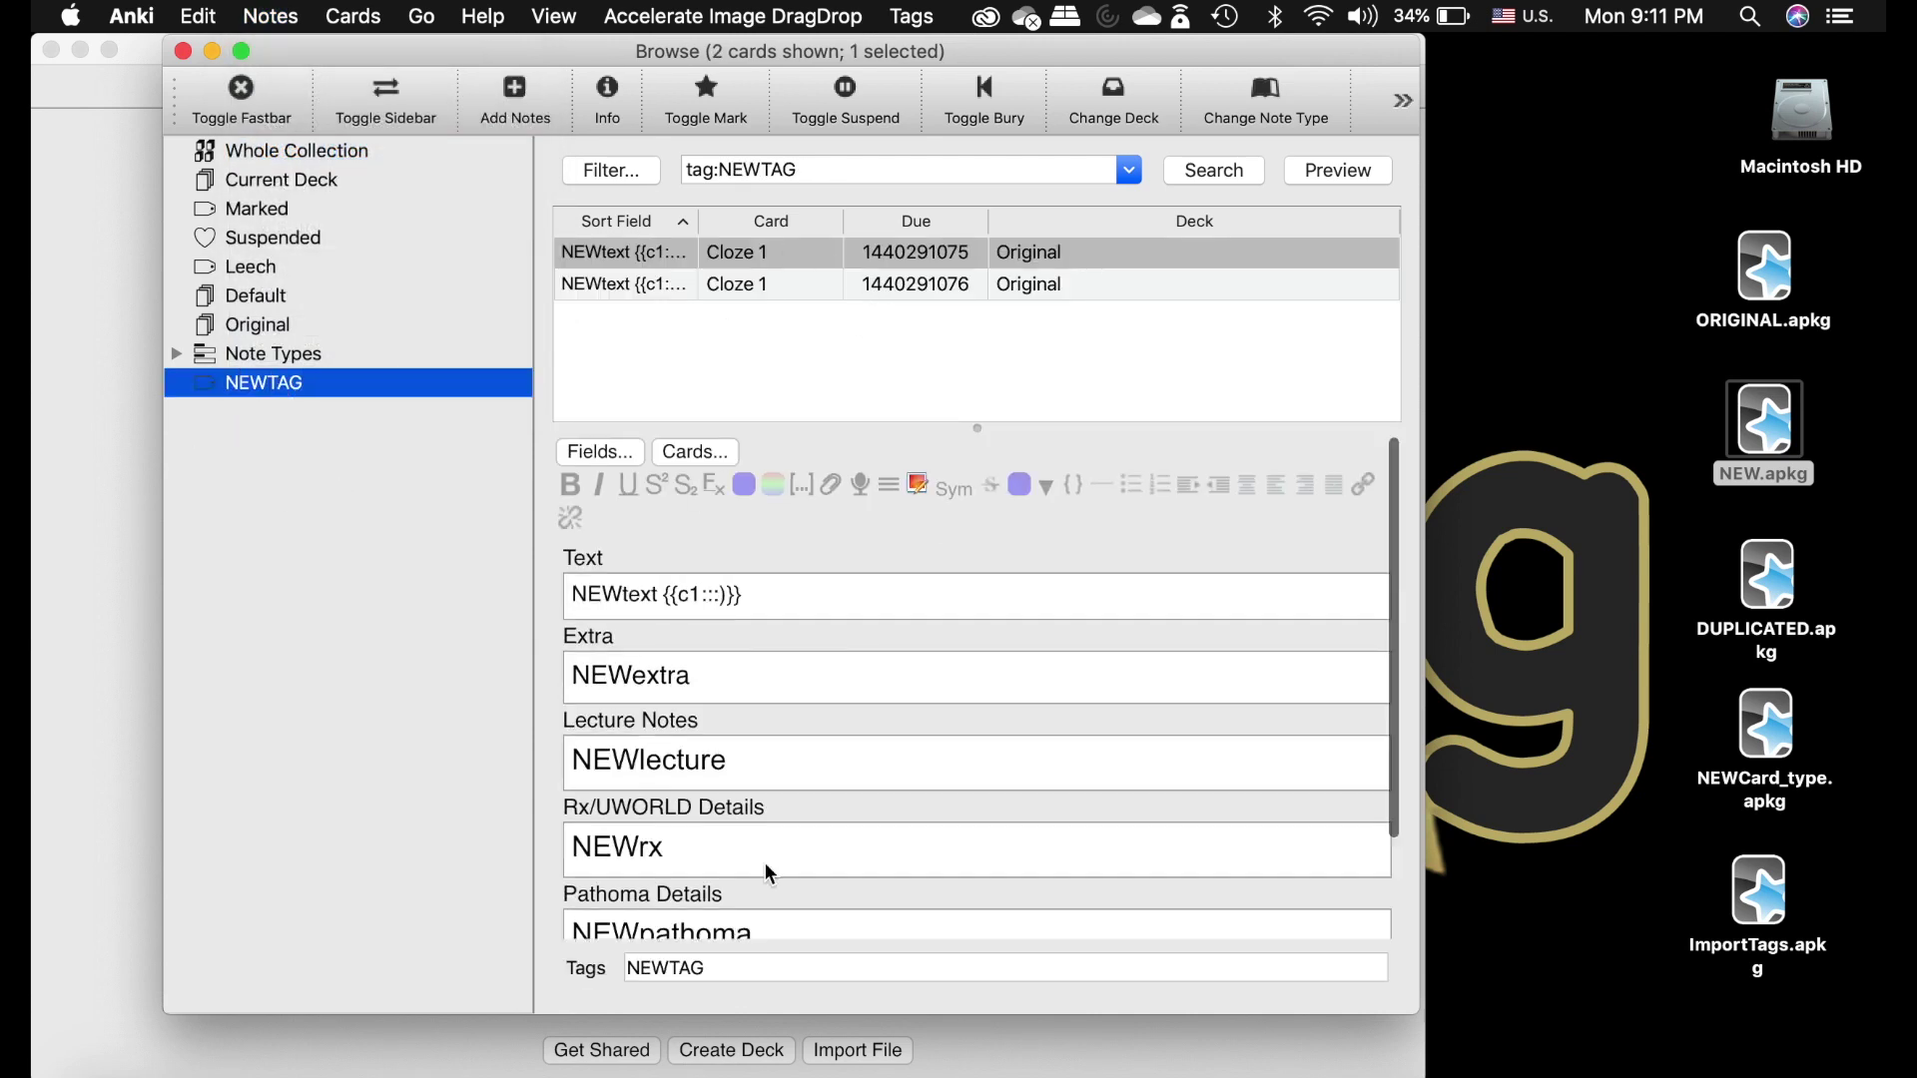
scroll(753, 931, "down", 3)
scroll(622, 605, "up", 2)
scroll(623, 604, "up", 1)
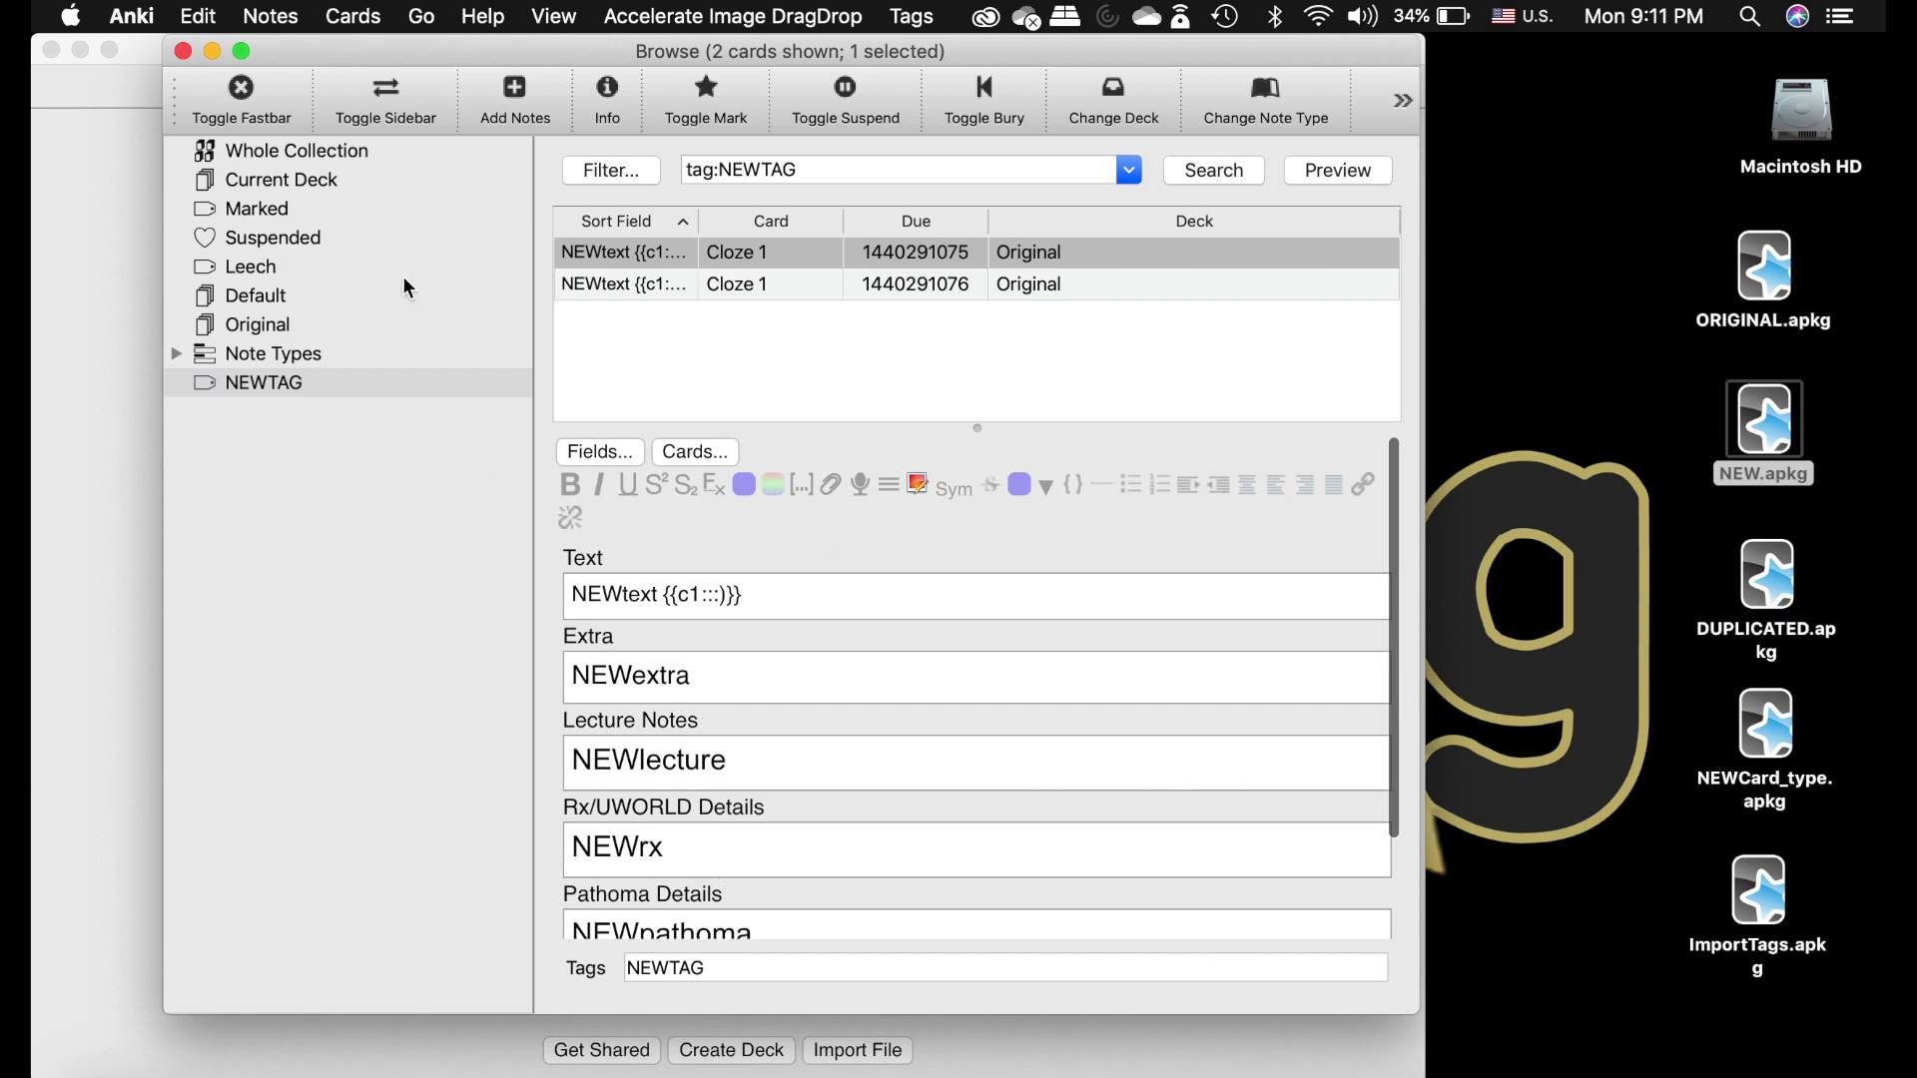
left_click(183, 51)
Switch to the ~4 identical~ profile.
left_click(197, 16)
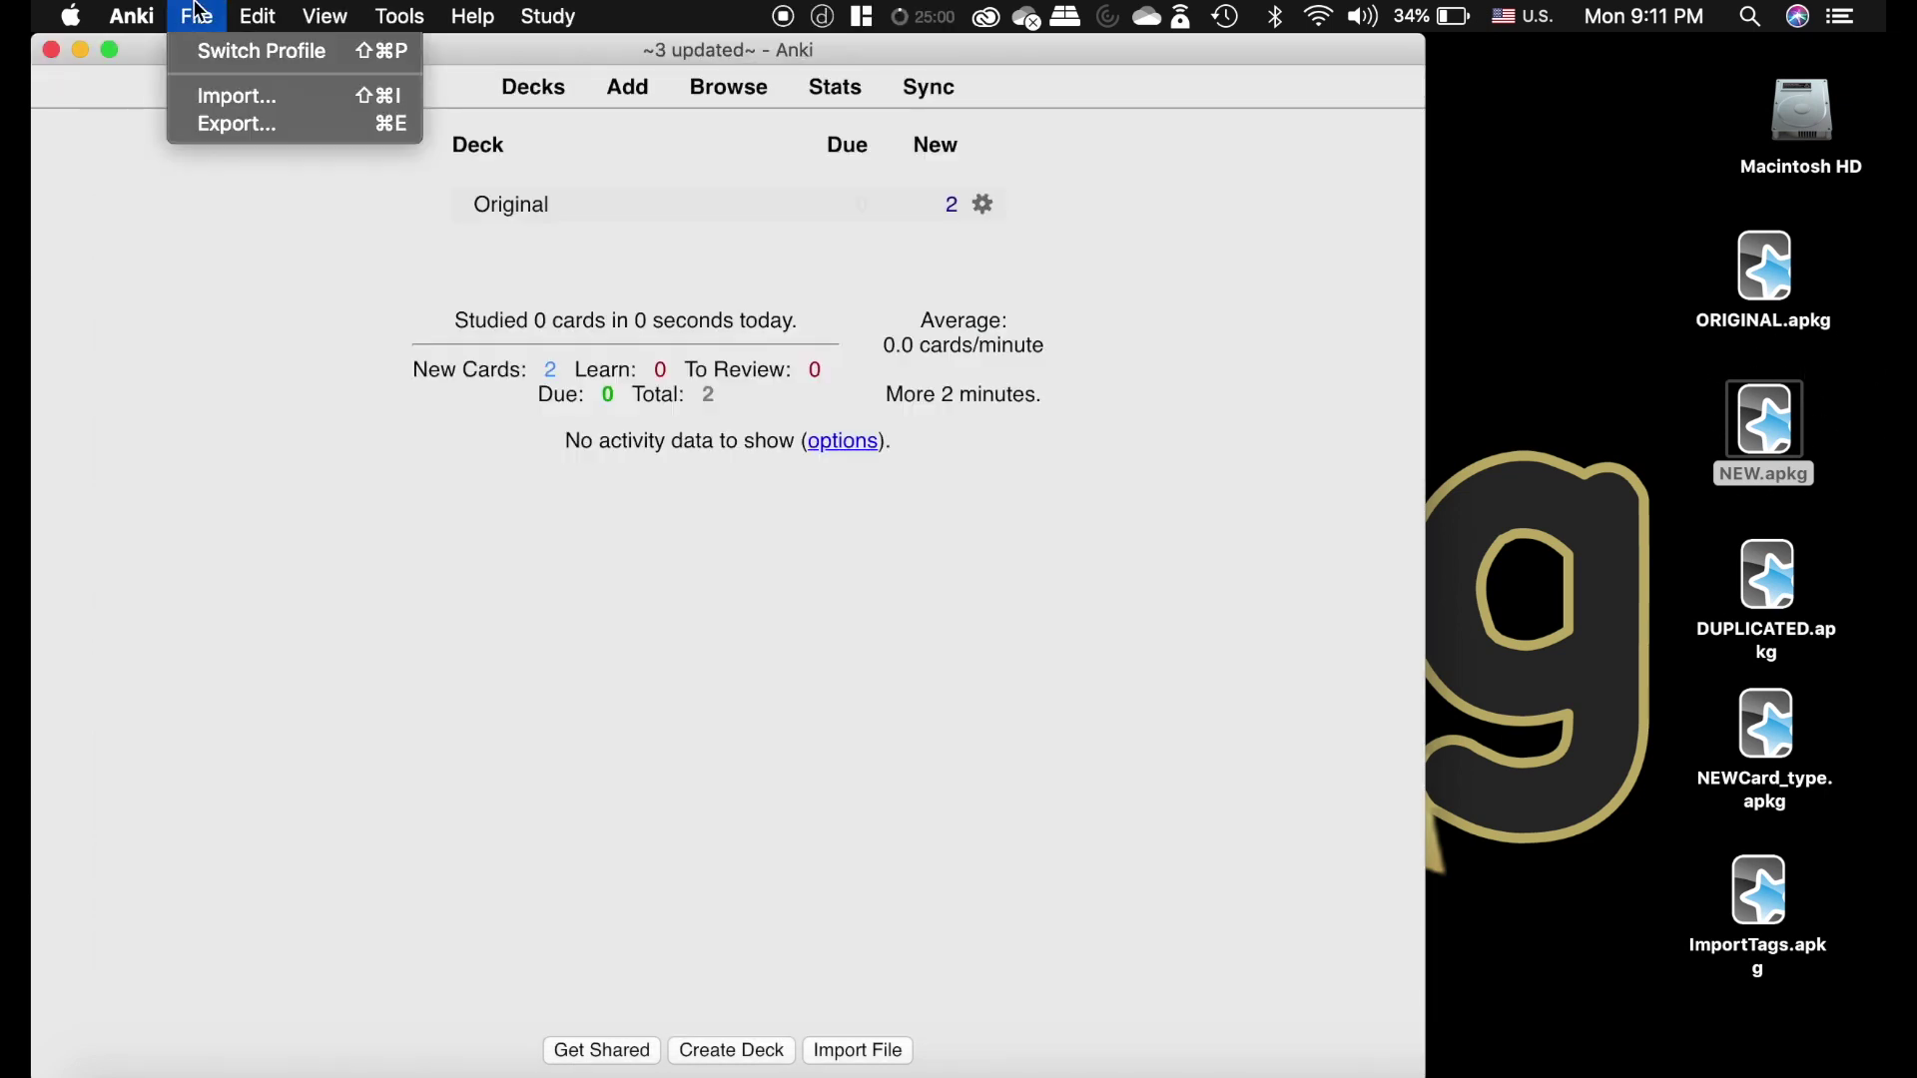
left_click(206, 55)
key("Down")
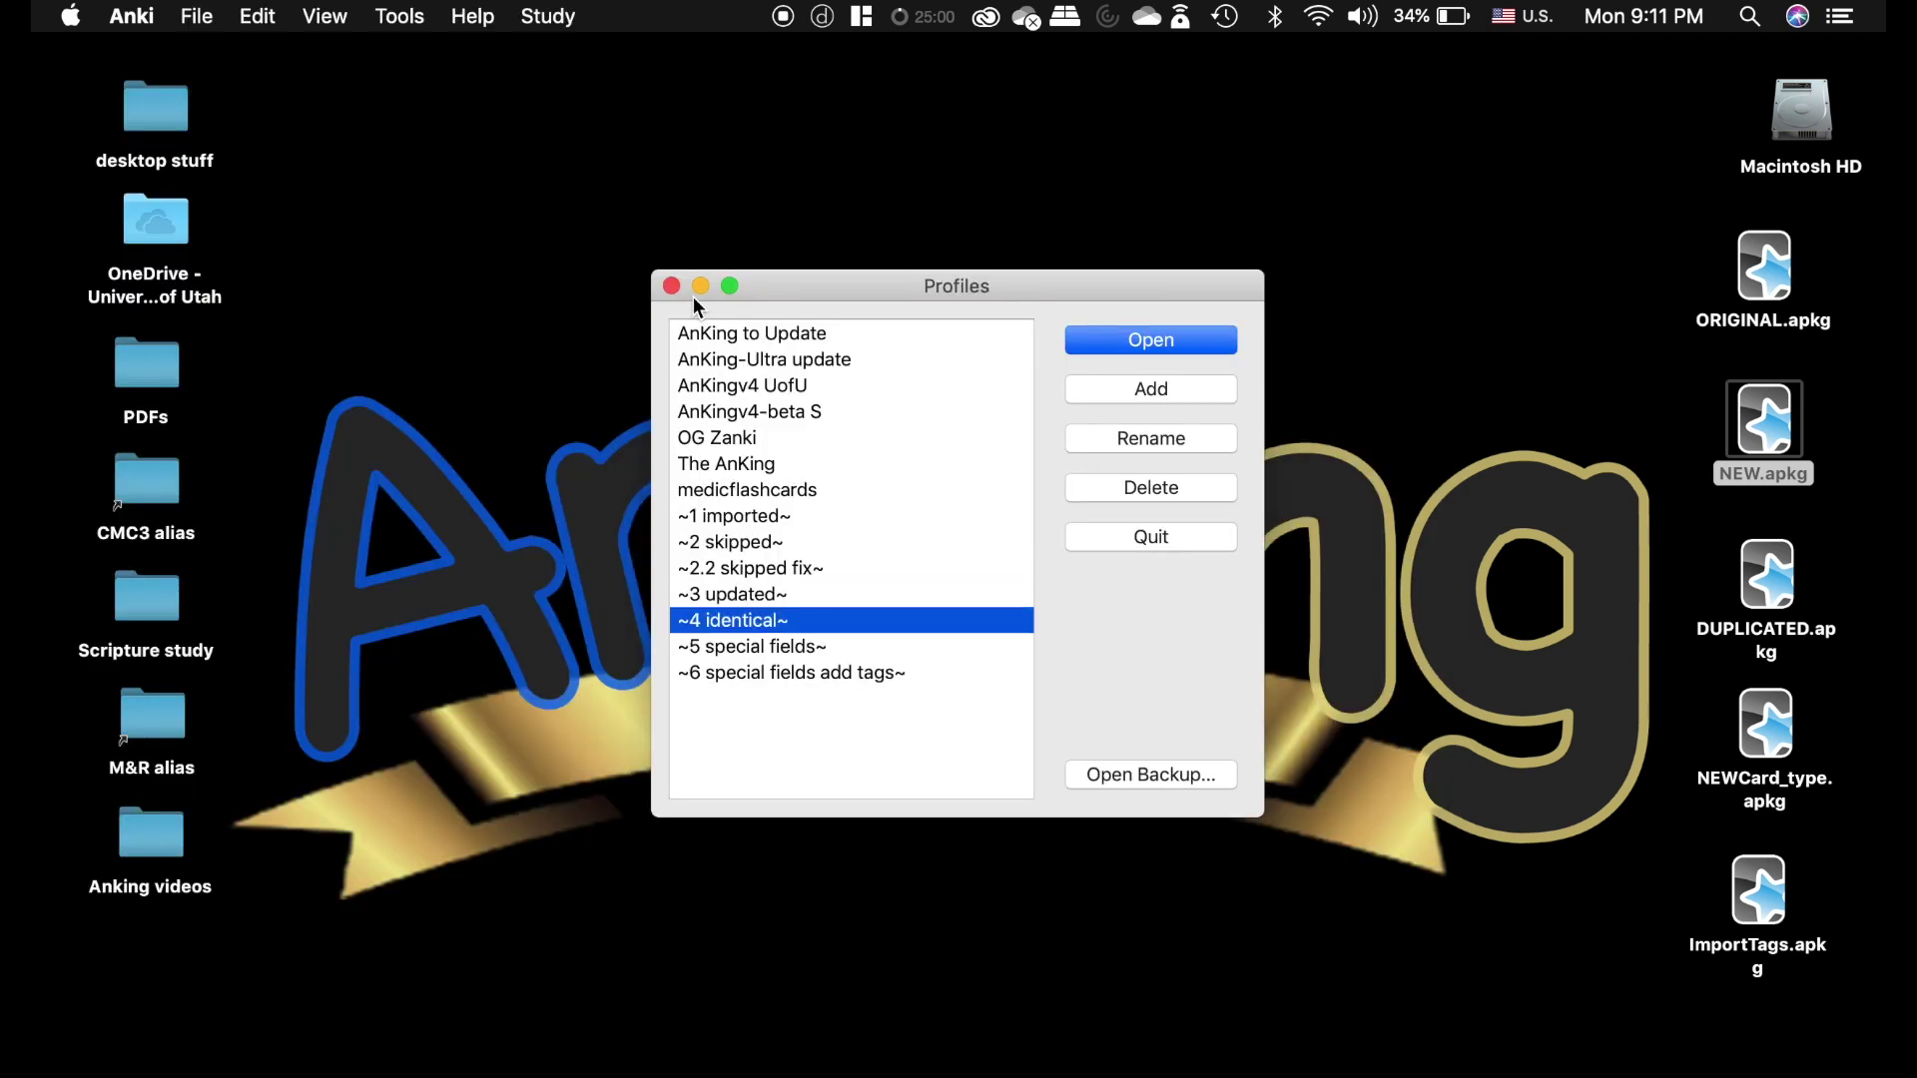
key("Return")
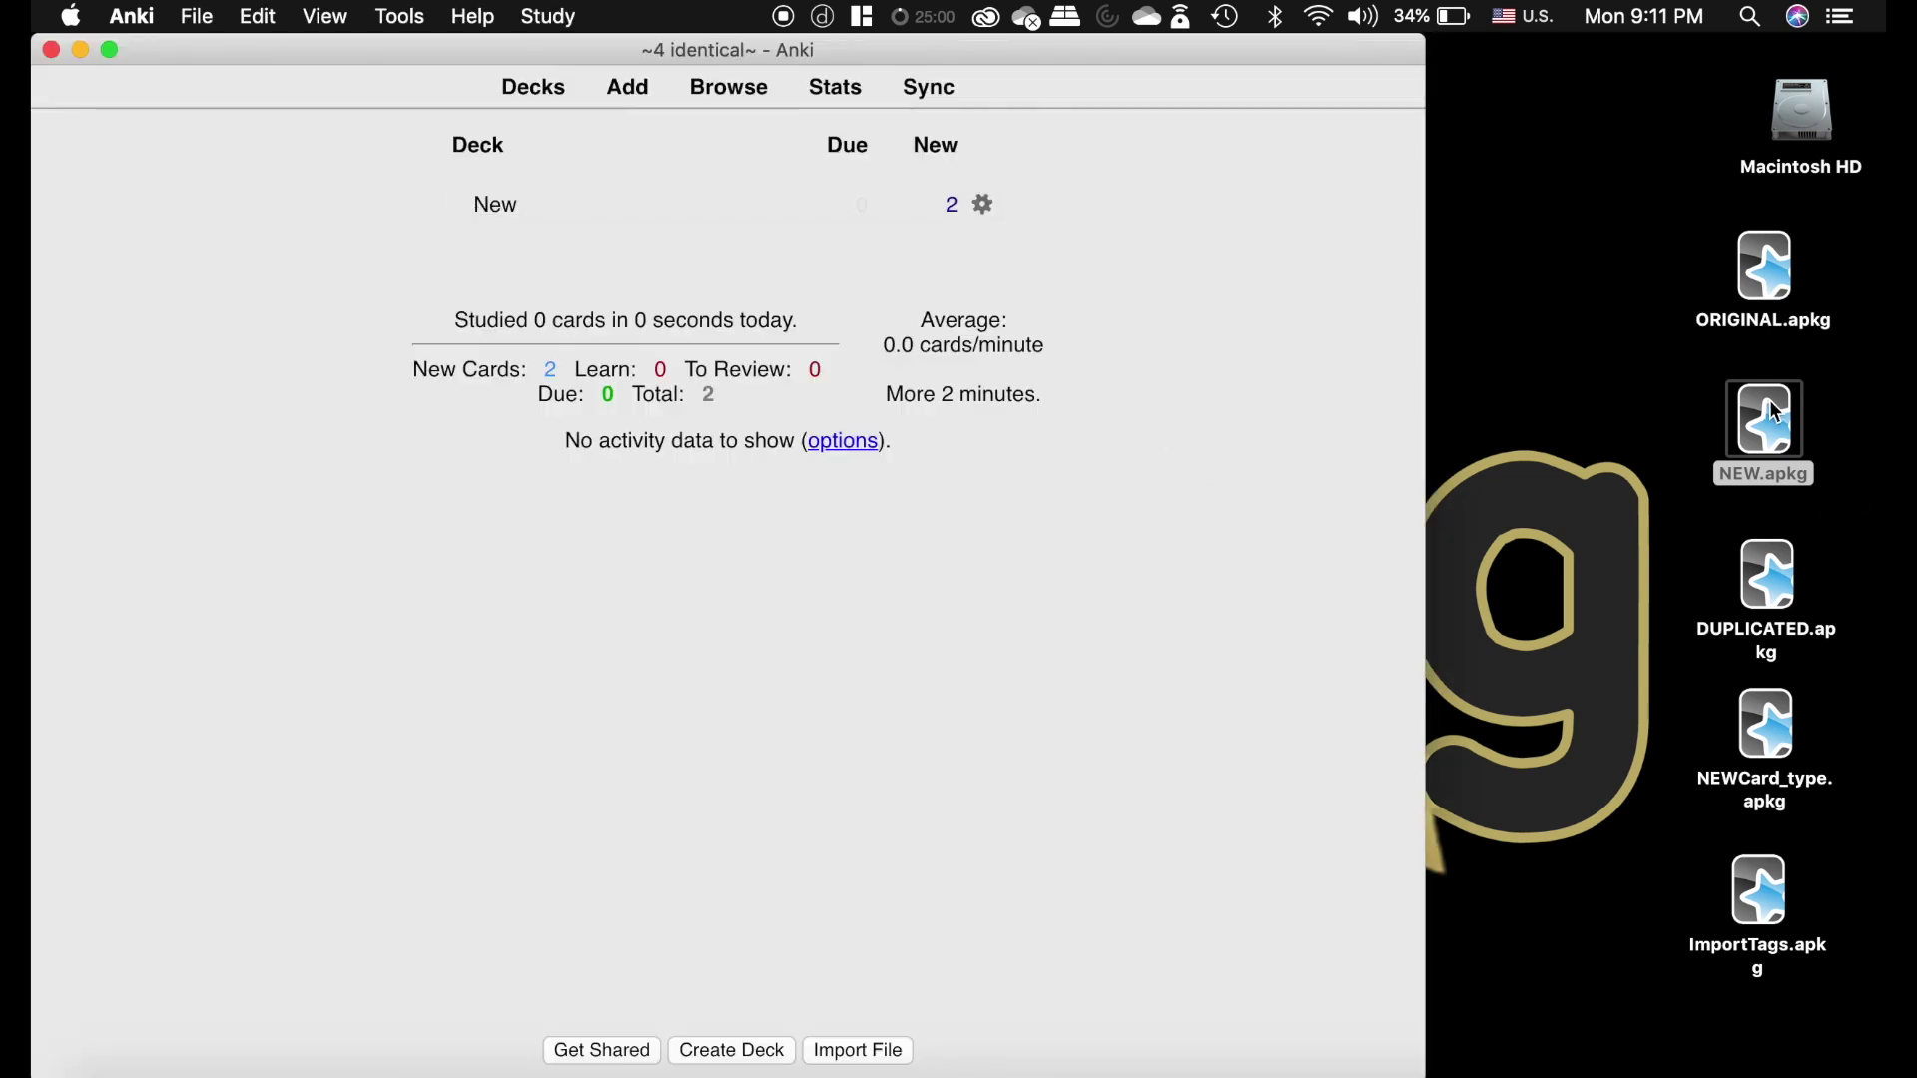
Import ORIGINAL.apkg from the desktop and dismiss the import report.
left_click(1783, 280)
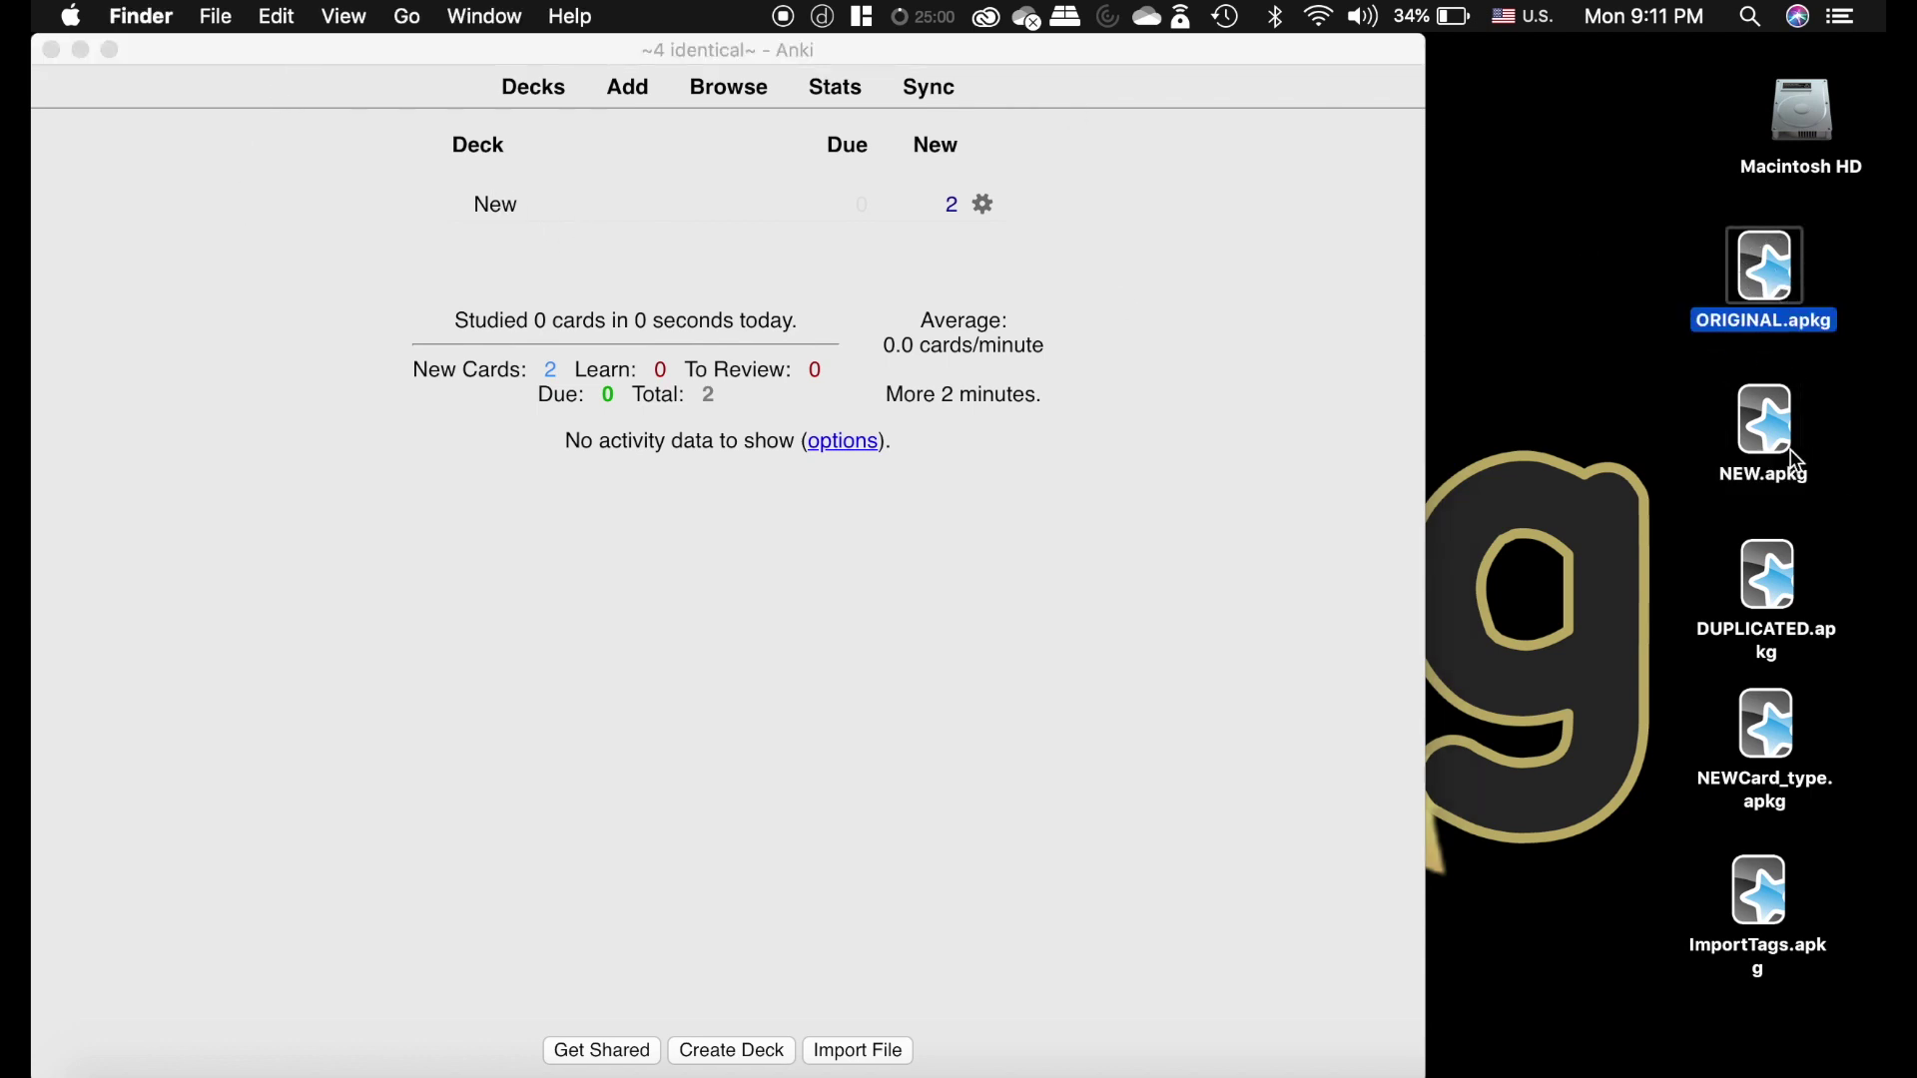
double_click(1769, 285)
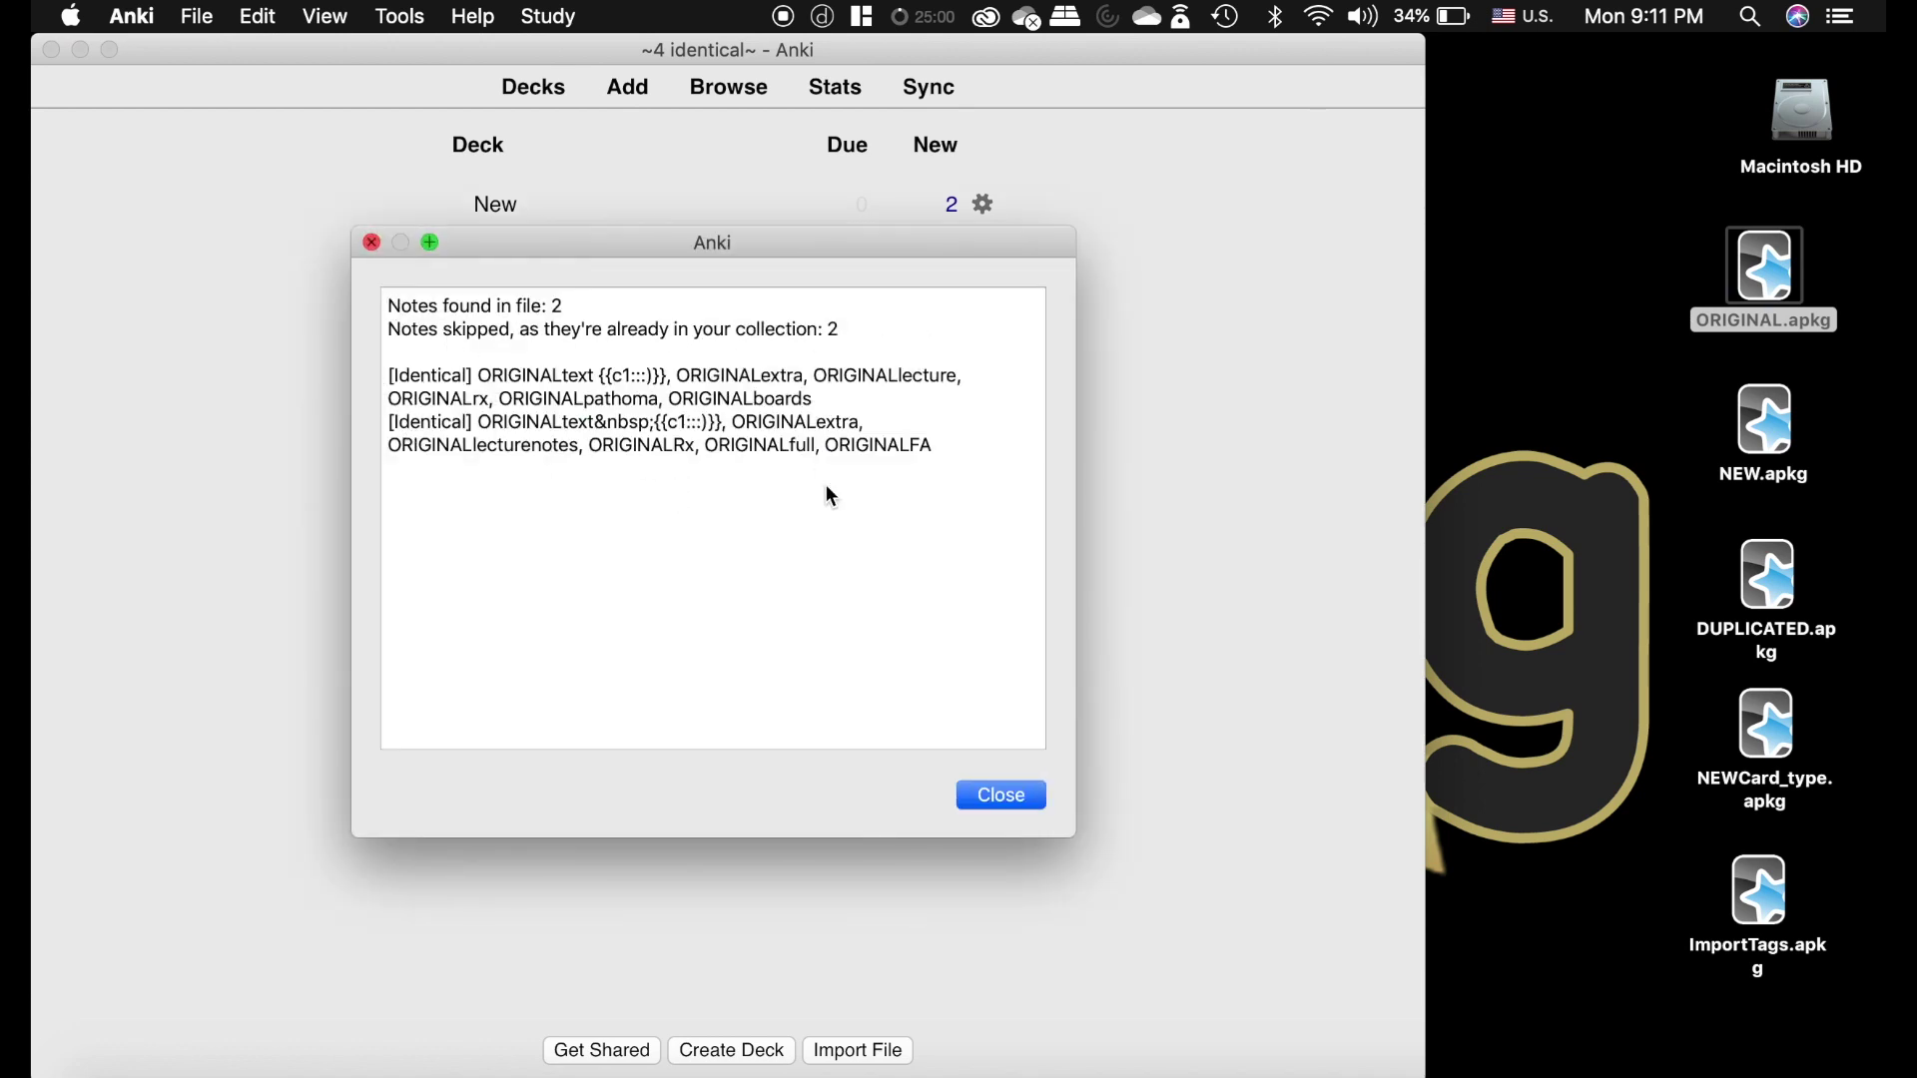
left_click(1044, 794)
Check the fields of the notes tagged NEWTAG in the ~4 identical~ profile's card browser, and close it.
left_click(737, 95)
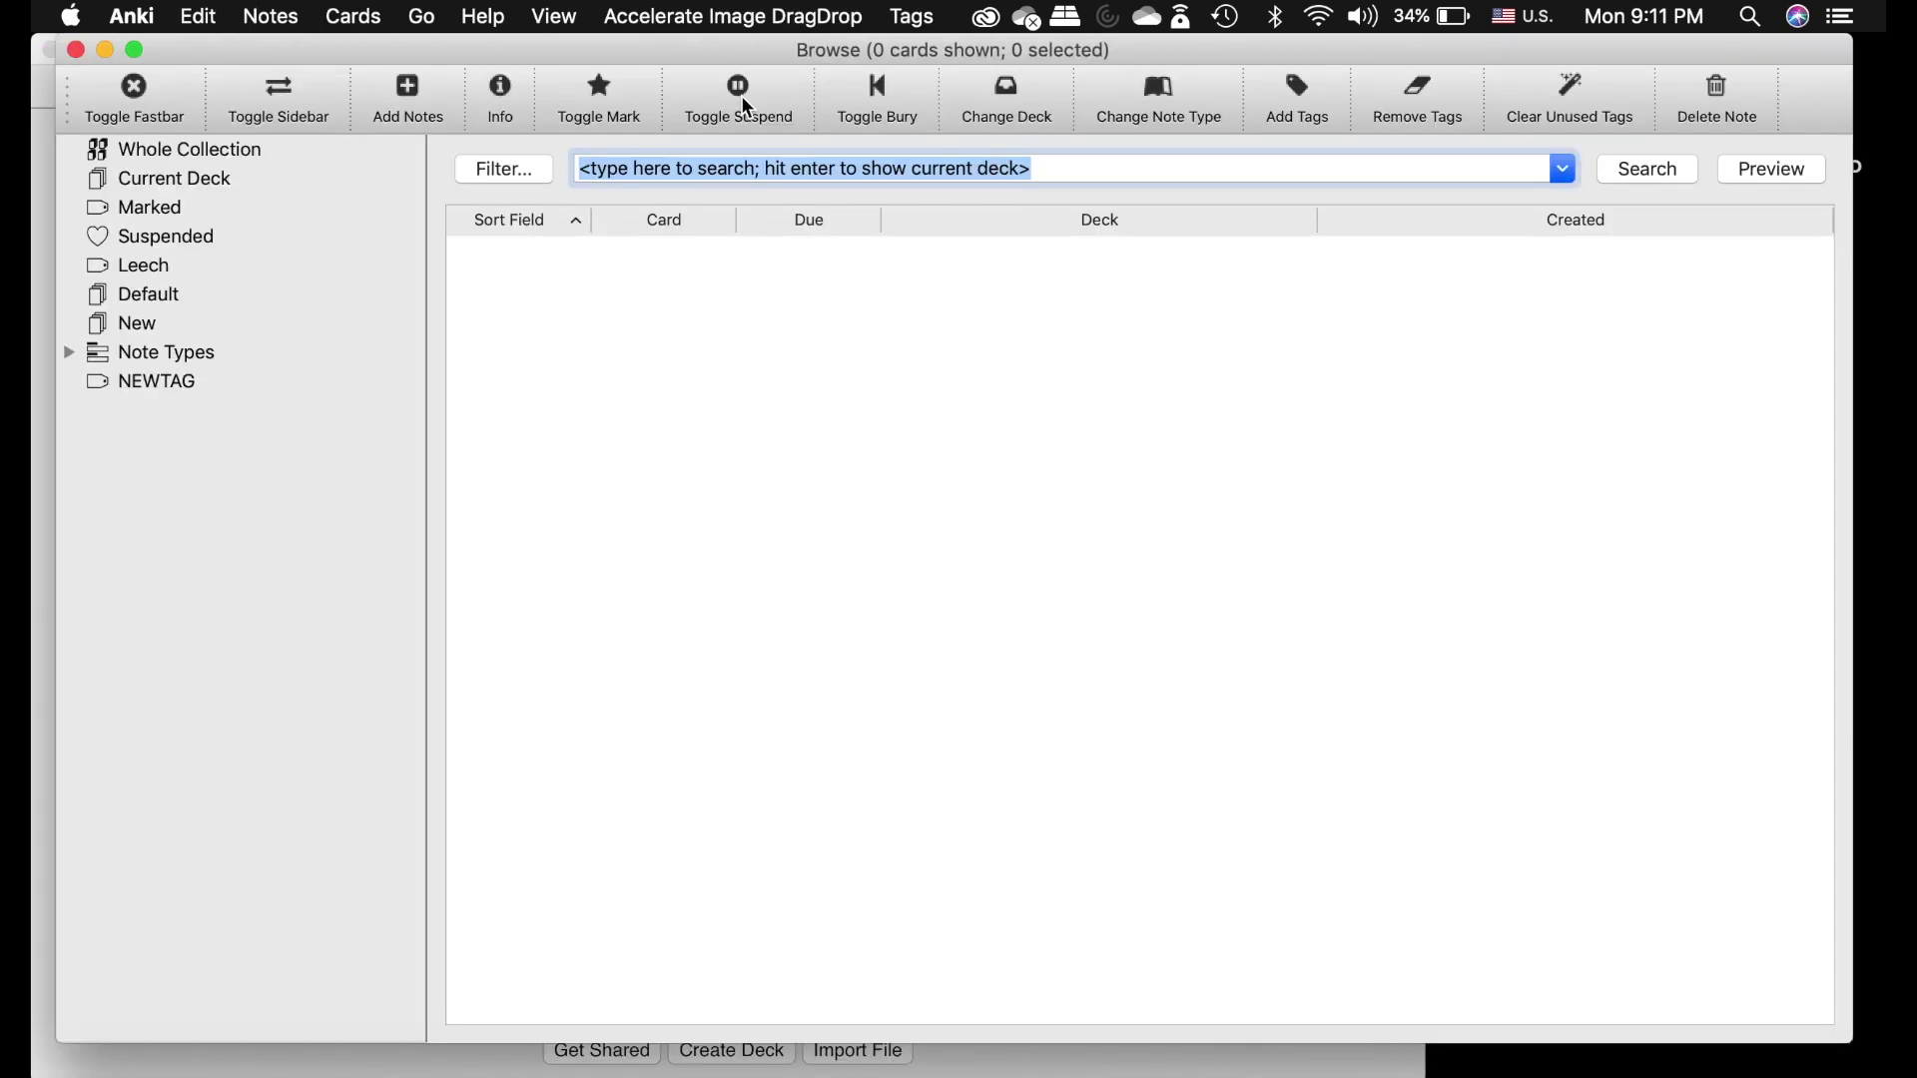
left_click(158, 383)
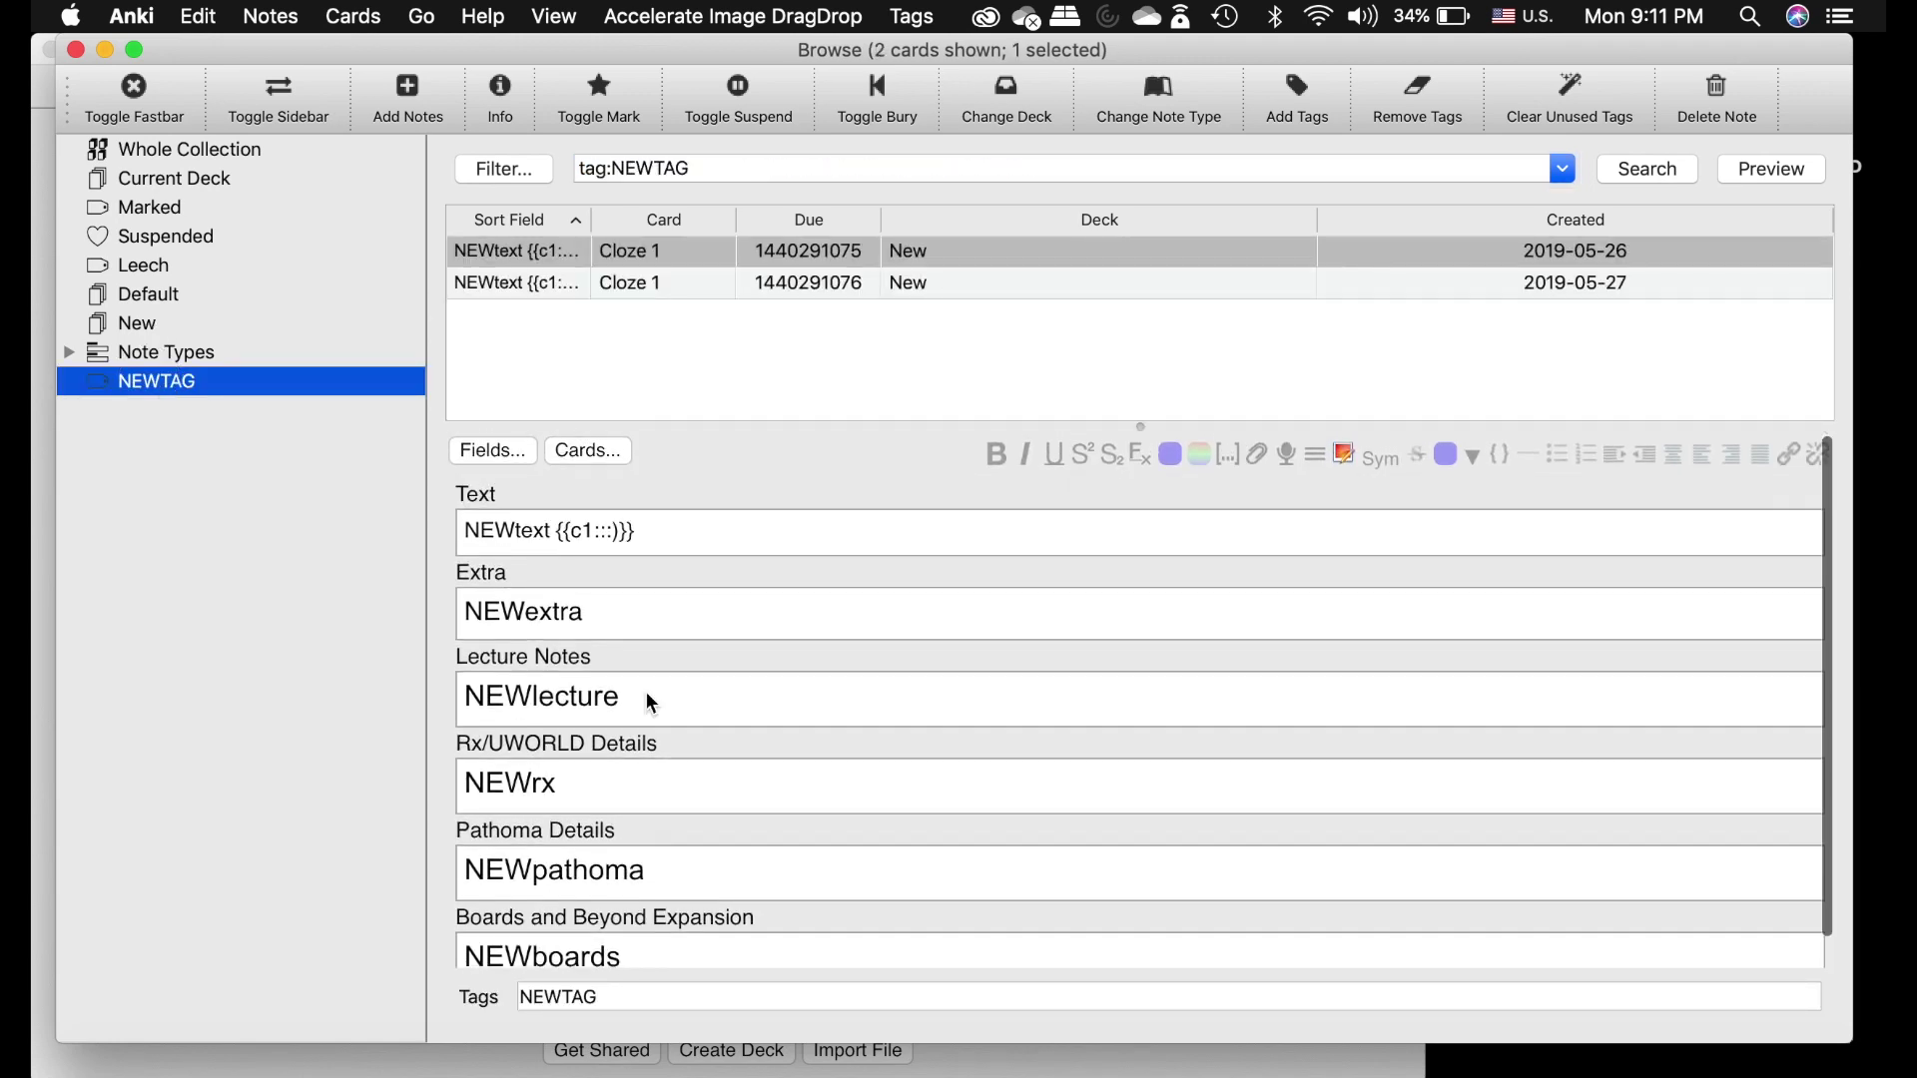
left_click(76, 50)
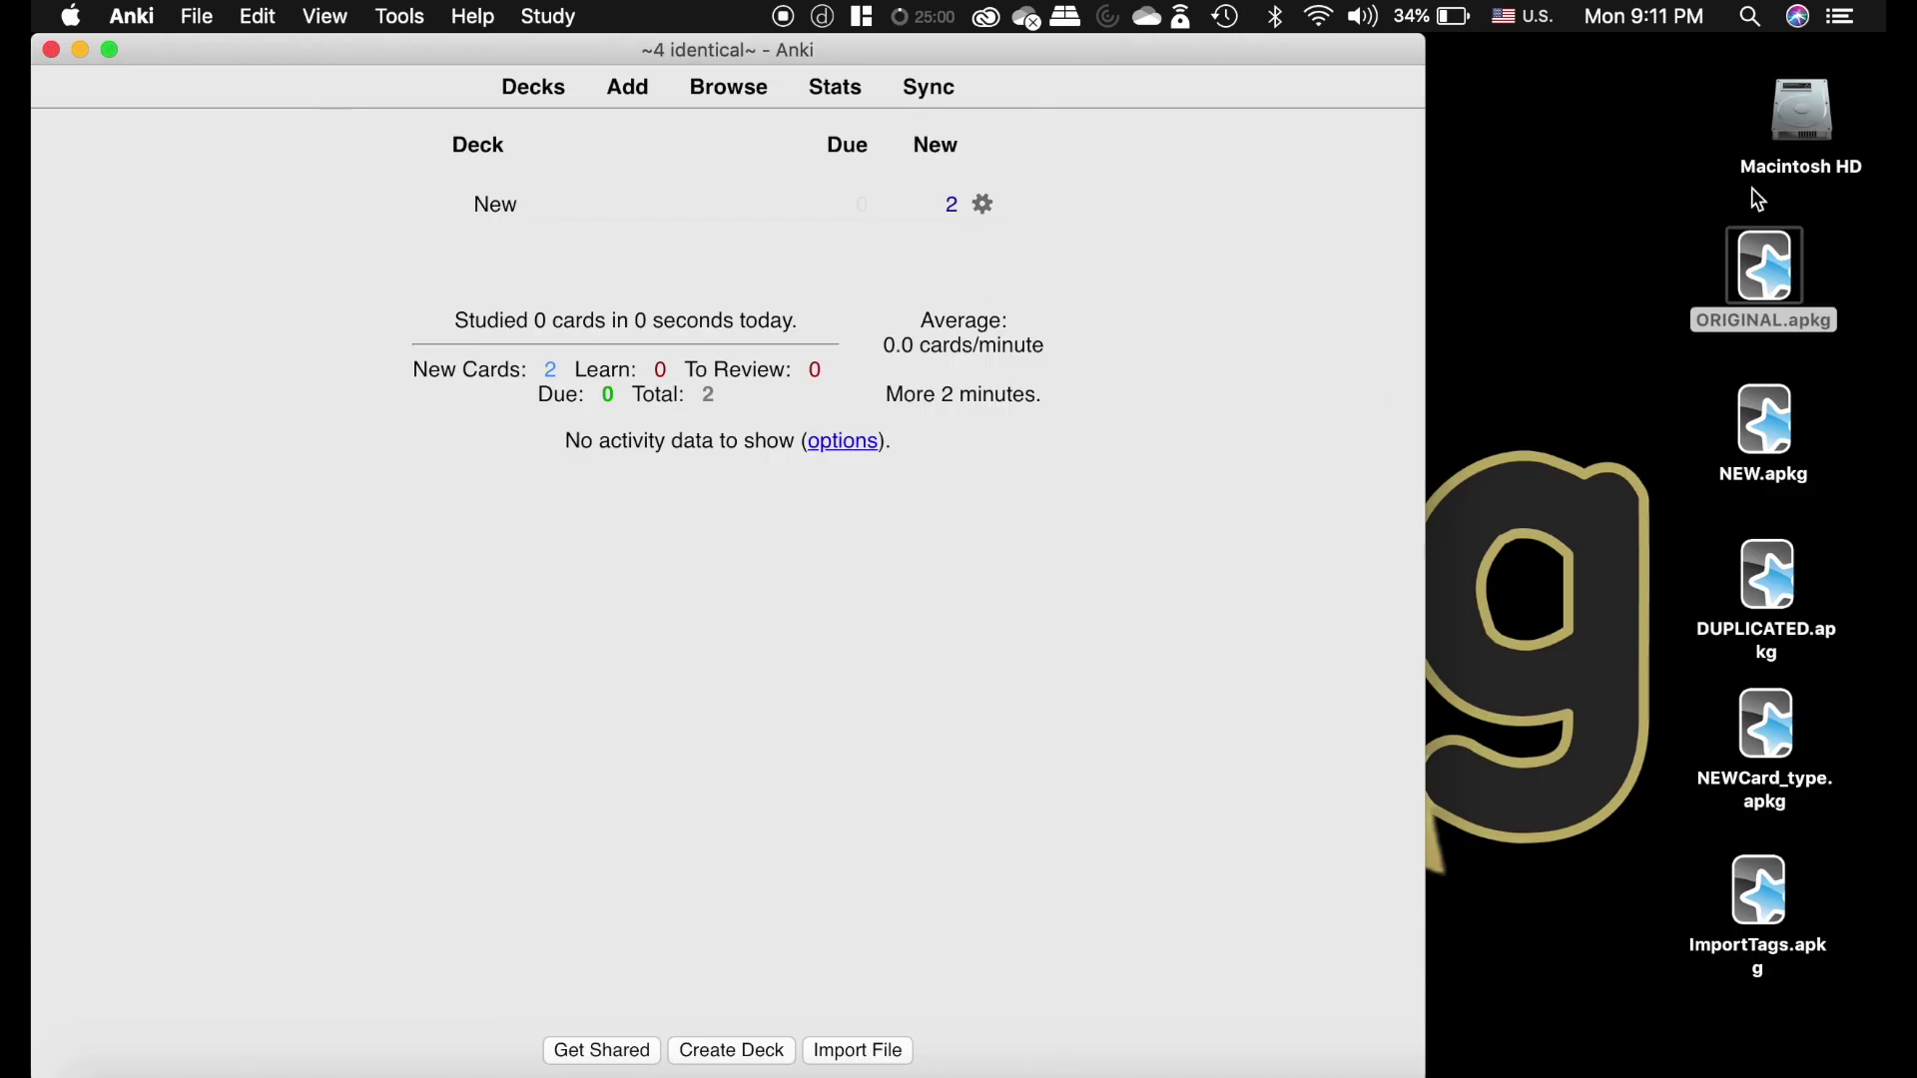
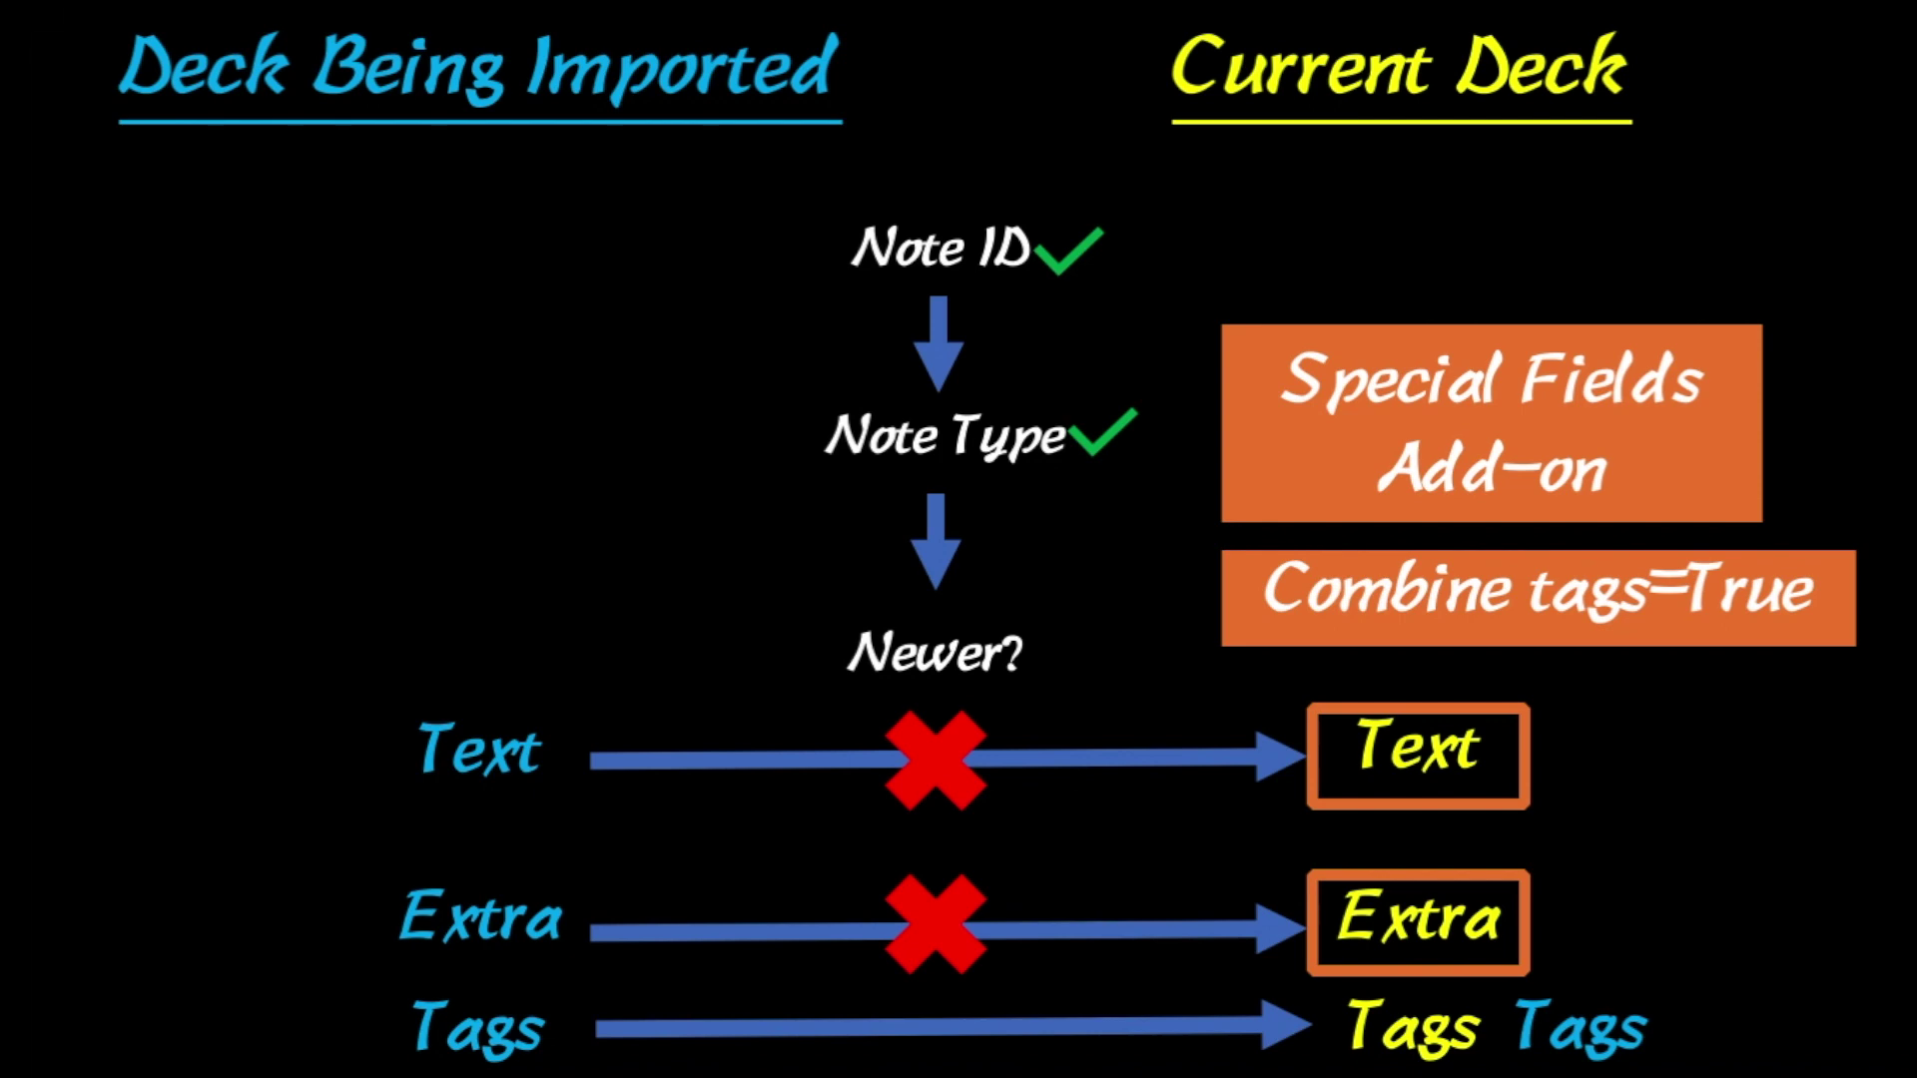
left_click(876, 691)
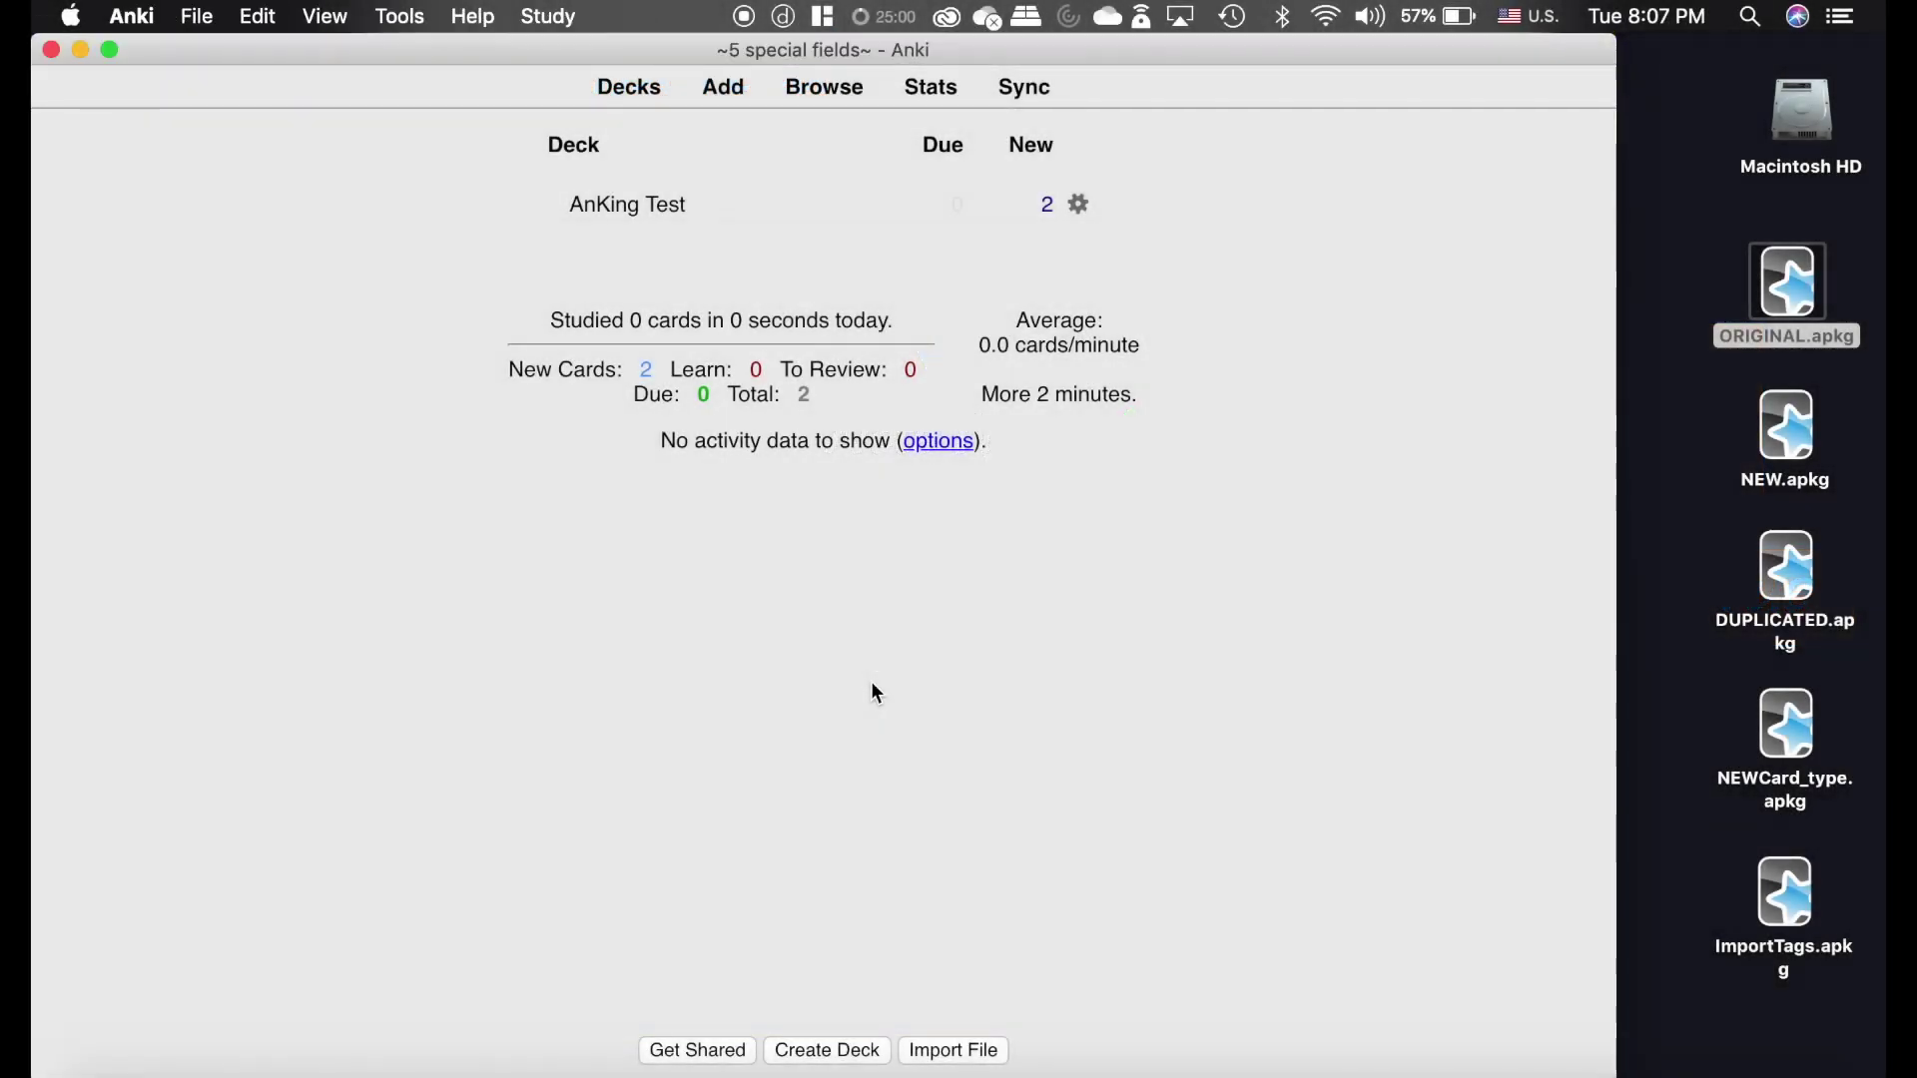
List the AnKing Test deck's notes in the card browser and examine their fields from Text to Pathoma Details.
left_click(833, 90)
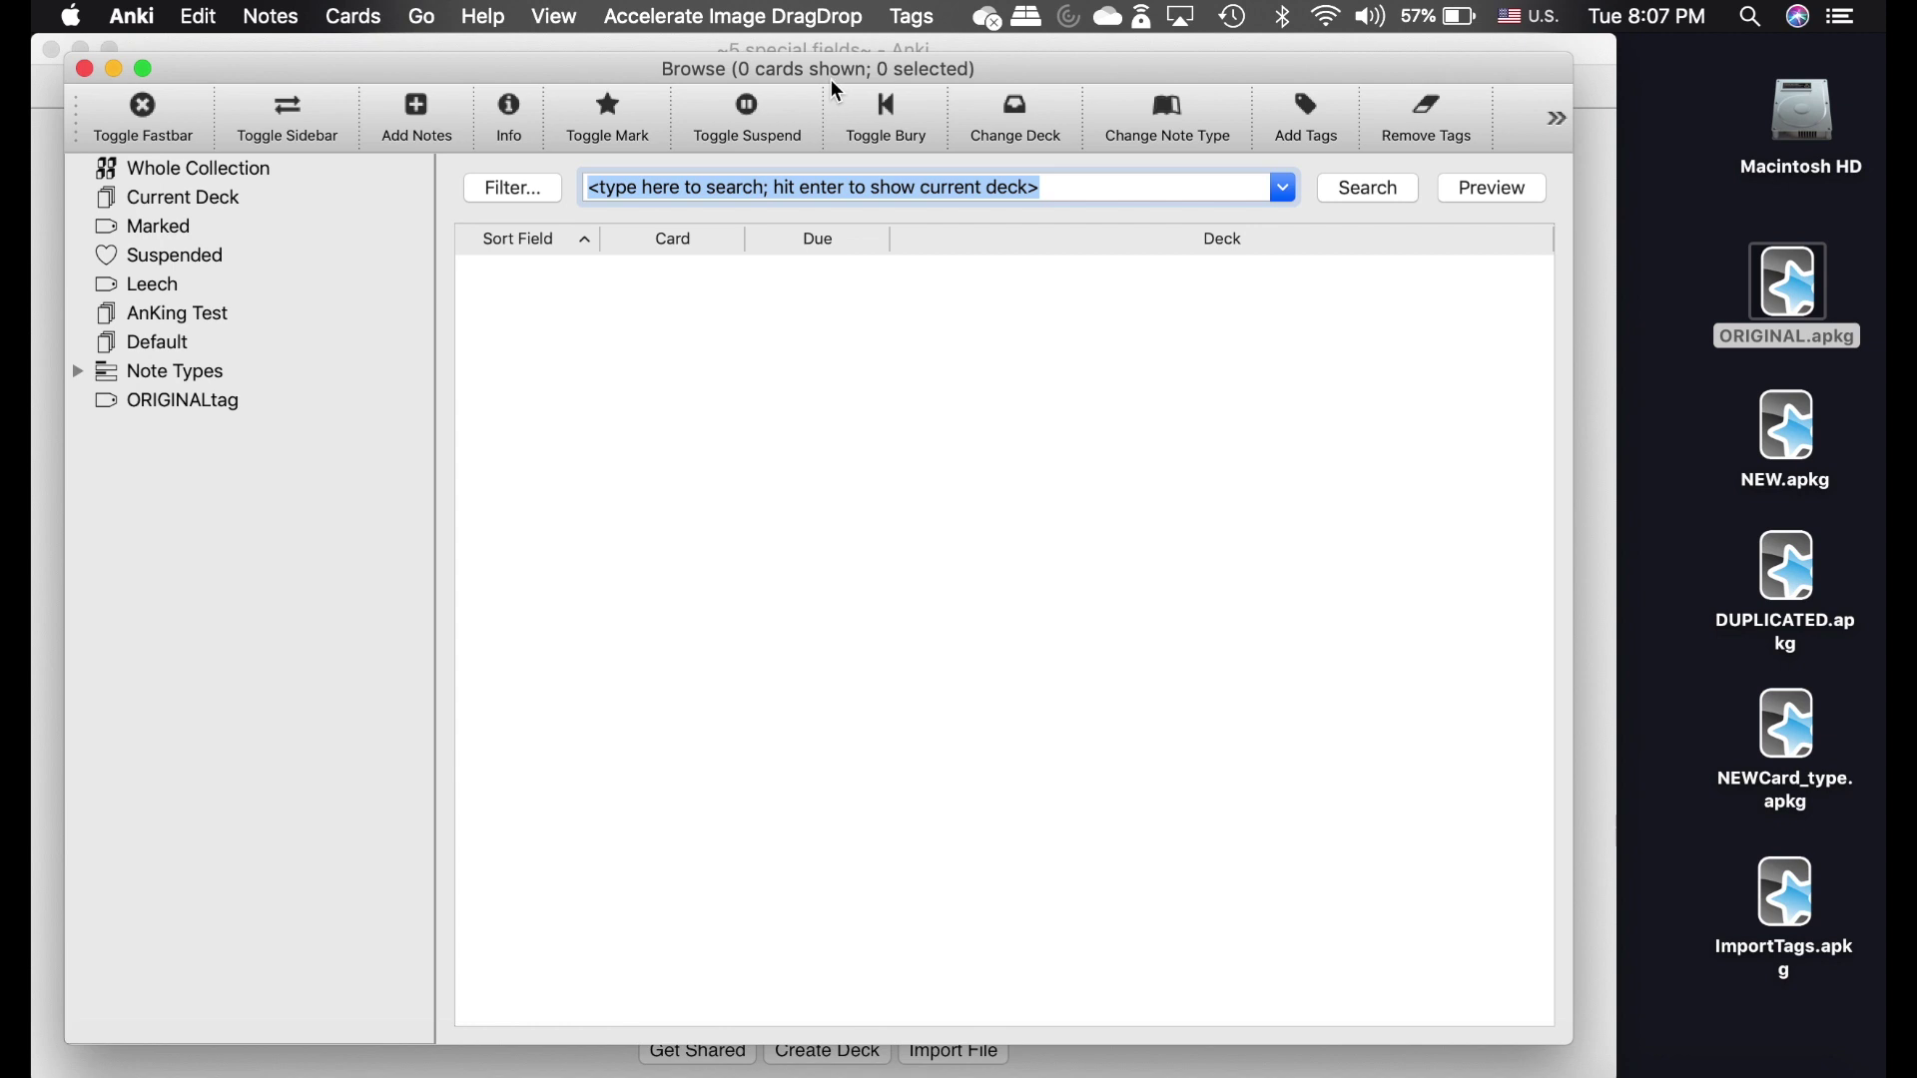
left_click(172, 314)
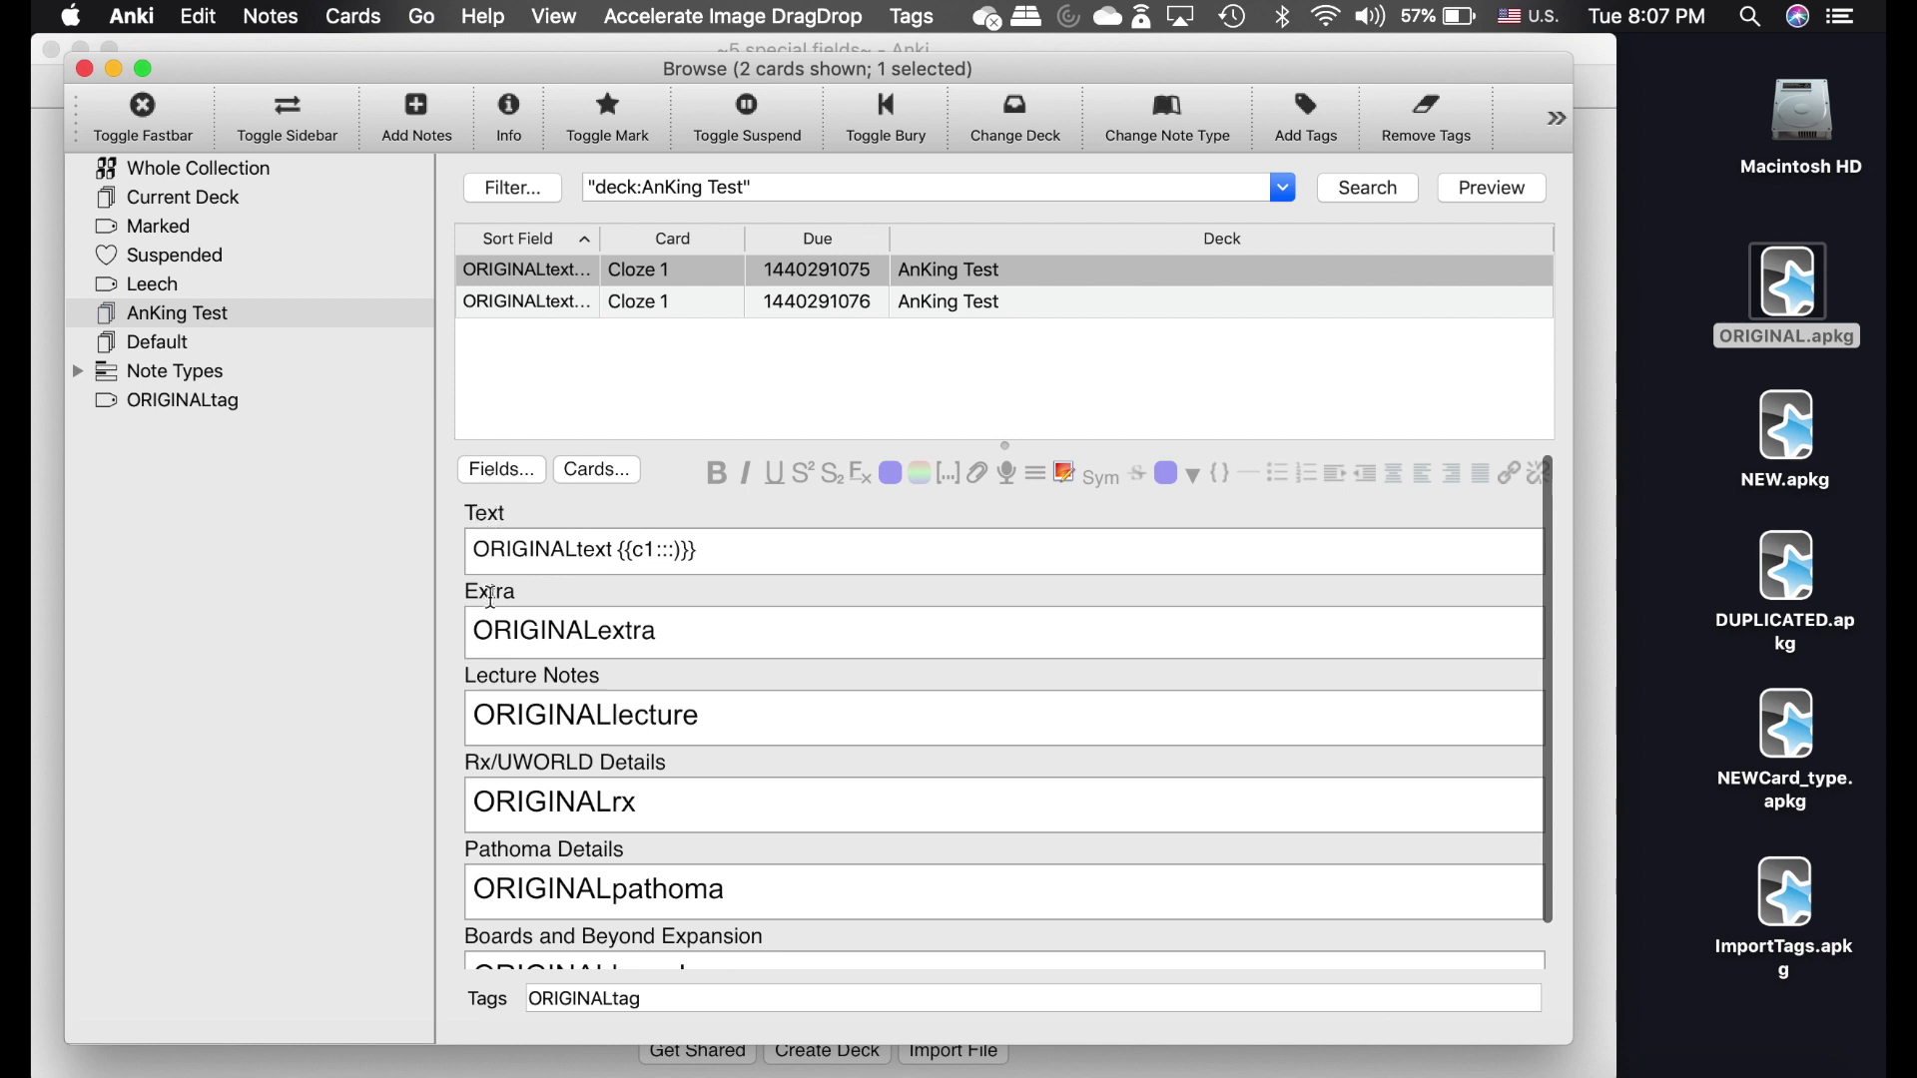
double_click(461, 508)
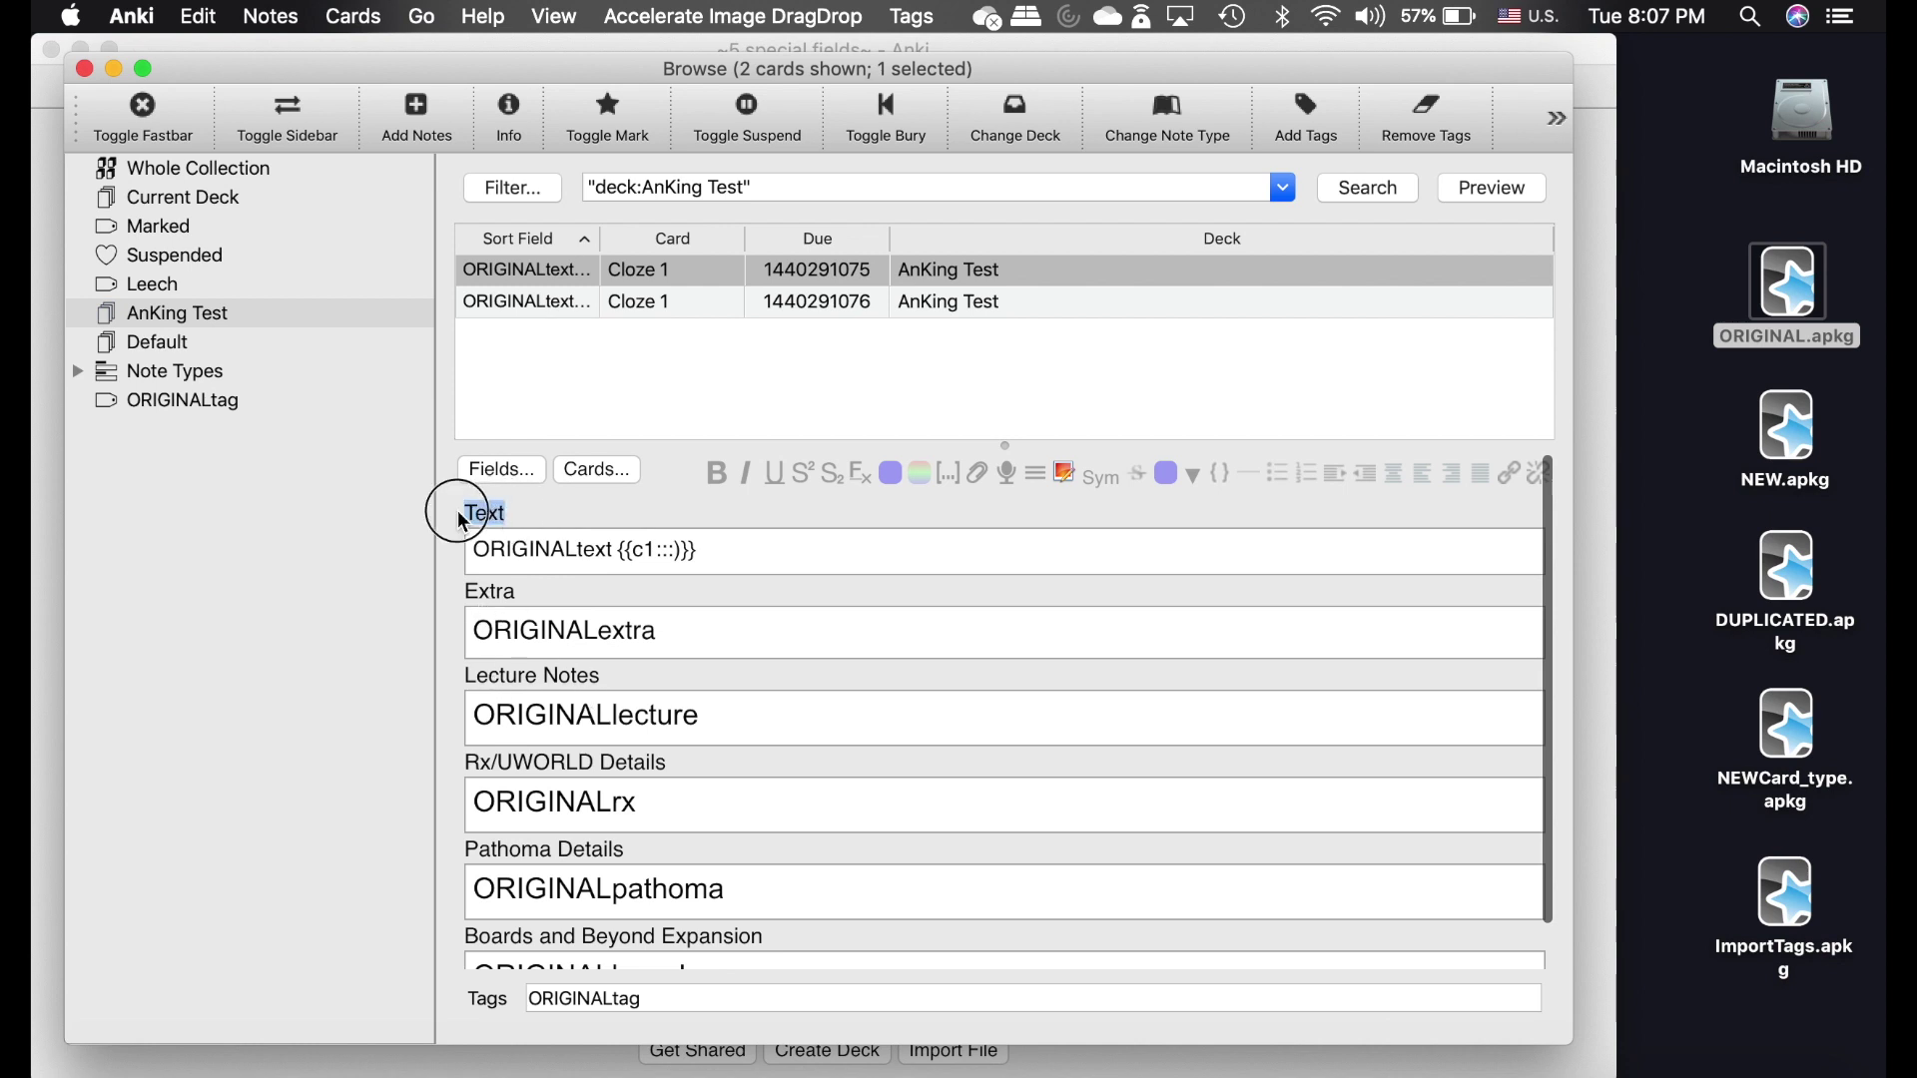
scroll(555, 610, "down", 1)
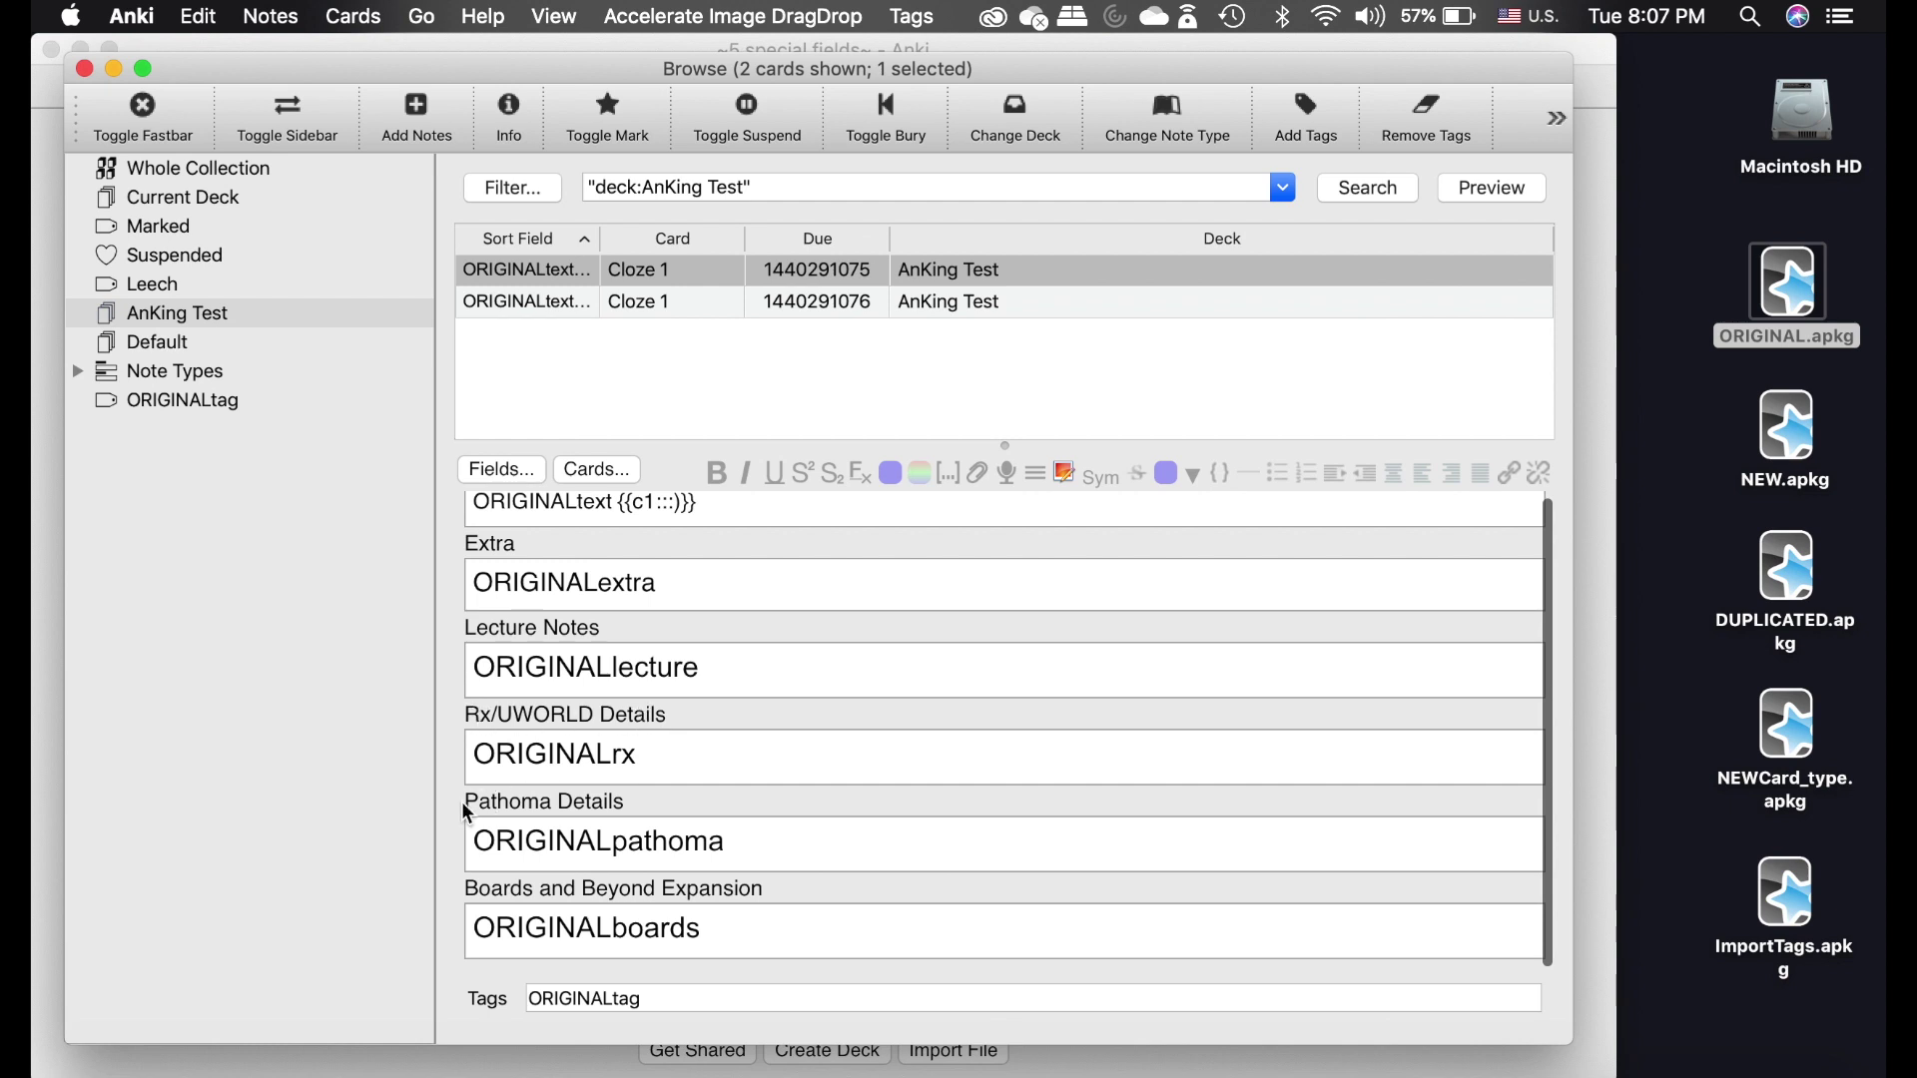
left_click_drag(633, 800, 470, 801)
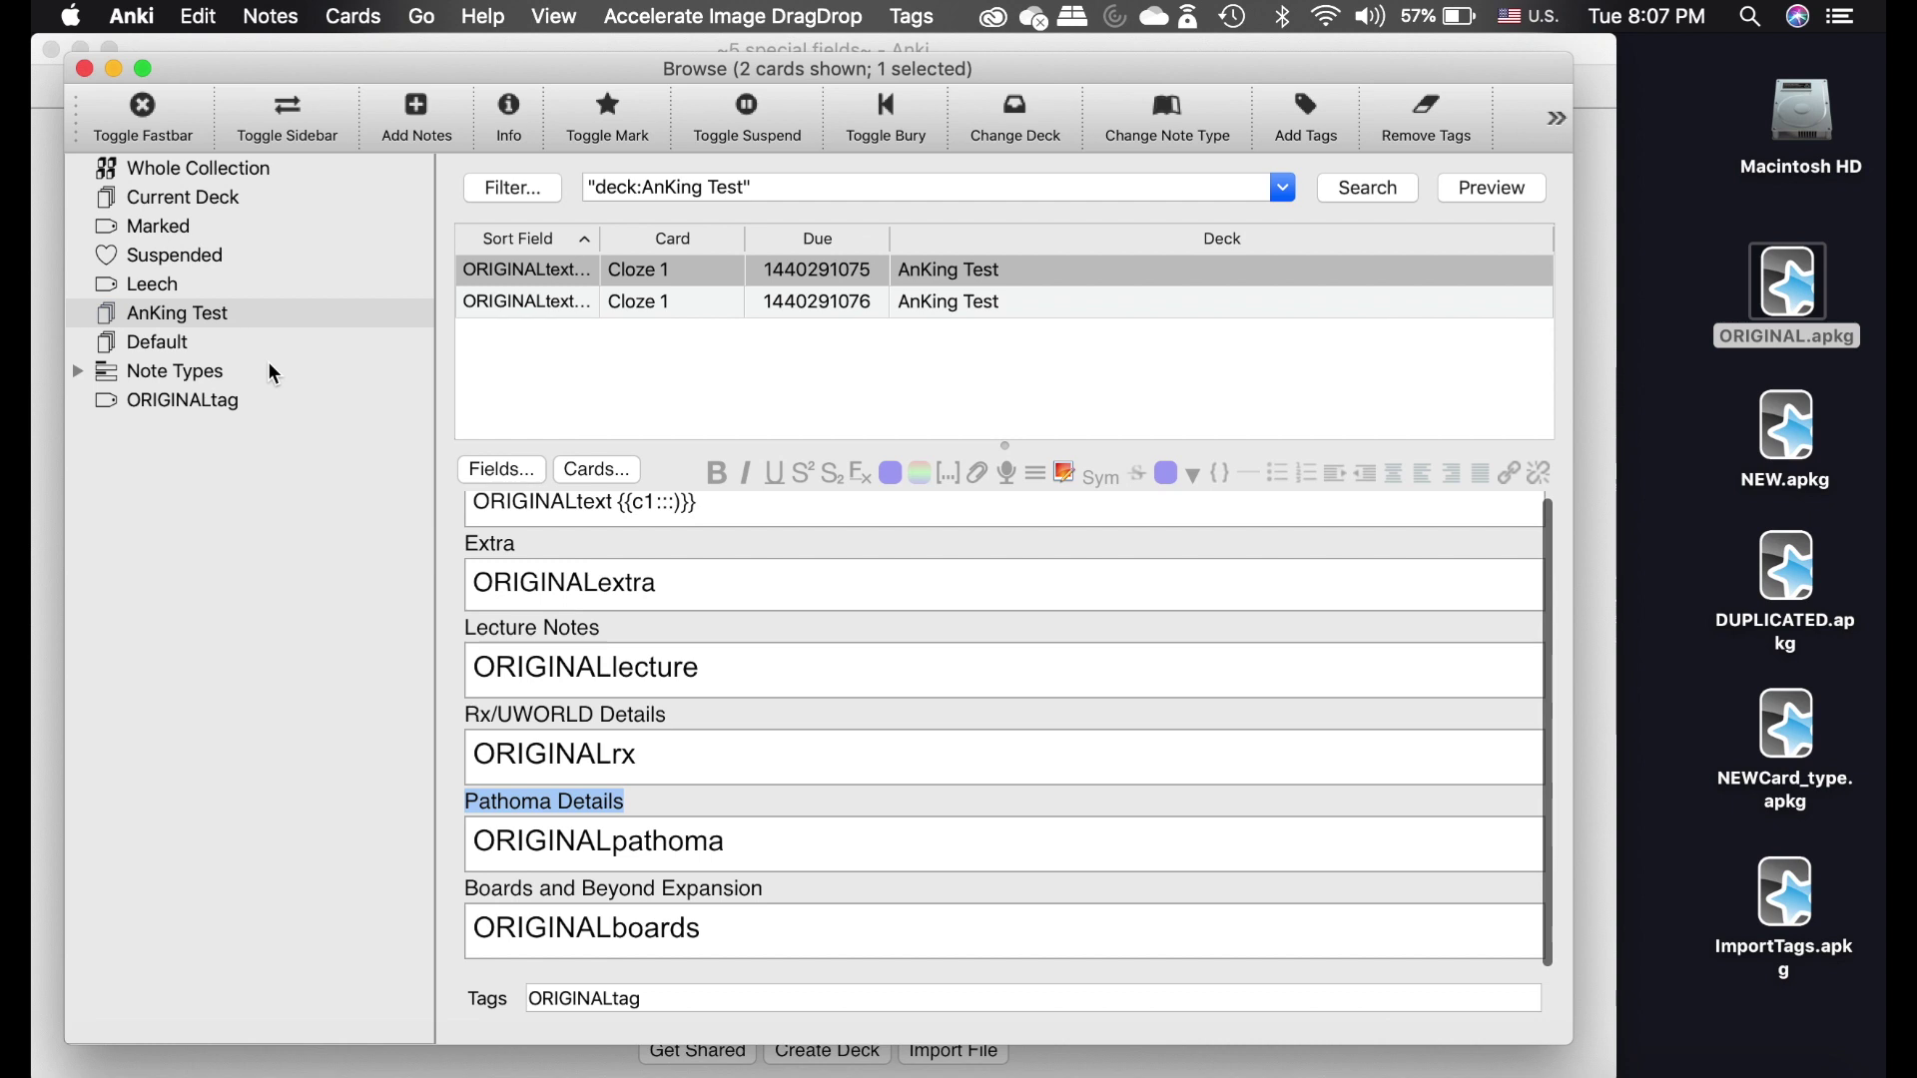
Compare the fields of the Cloze-AnKingMed and Cloze-AnKingSketchy notes, and close the card browser.
left_click(79, 375)
left_click(272, 544)
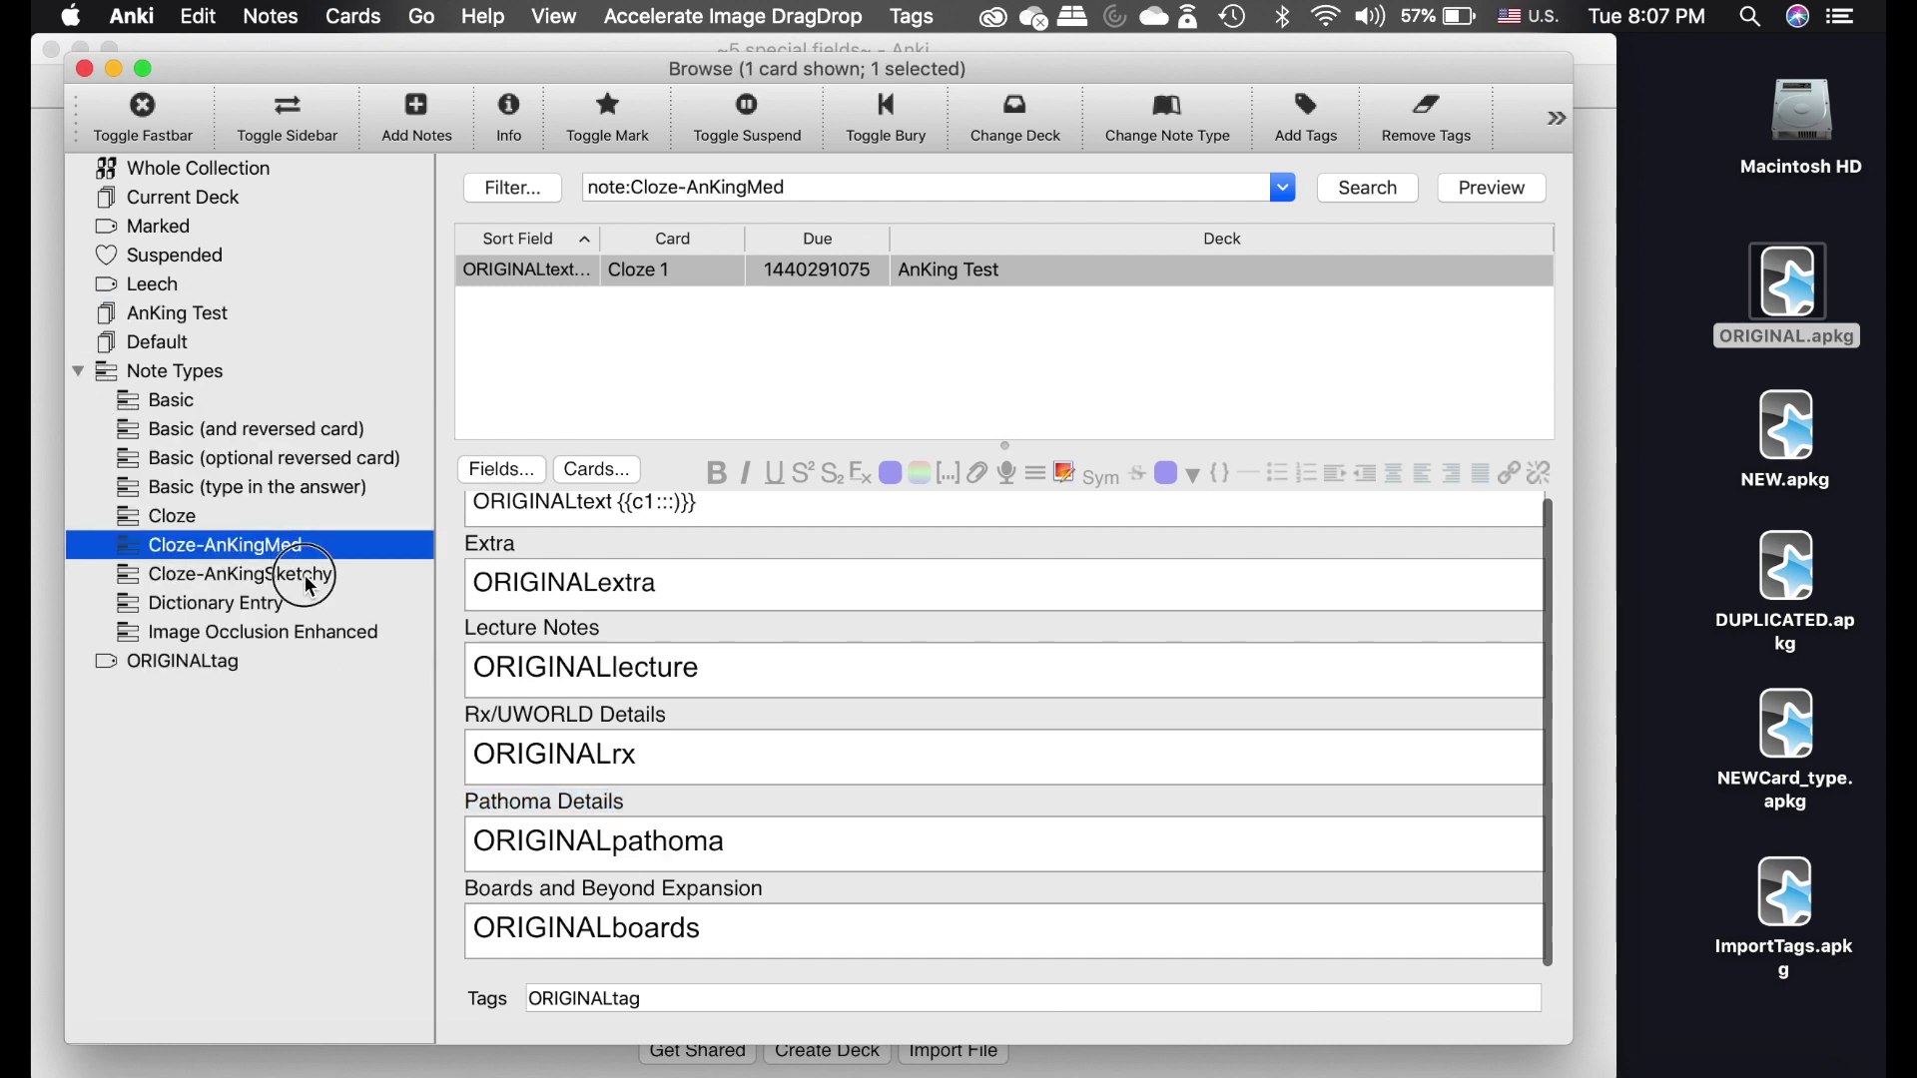
left_click(310, 582)
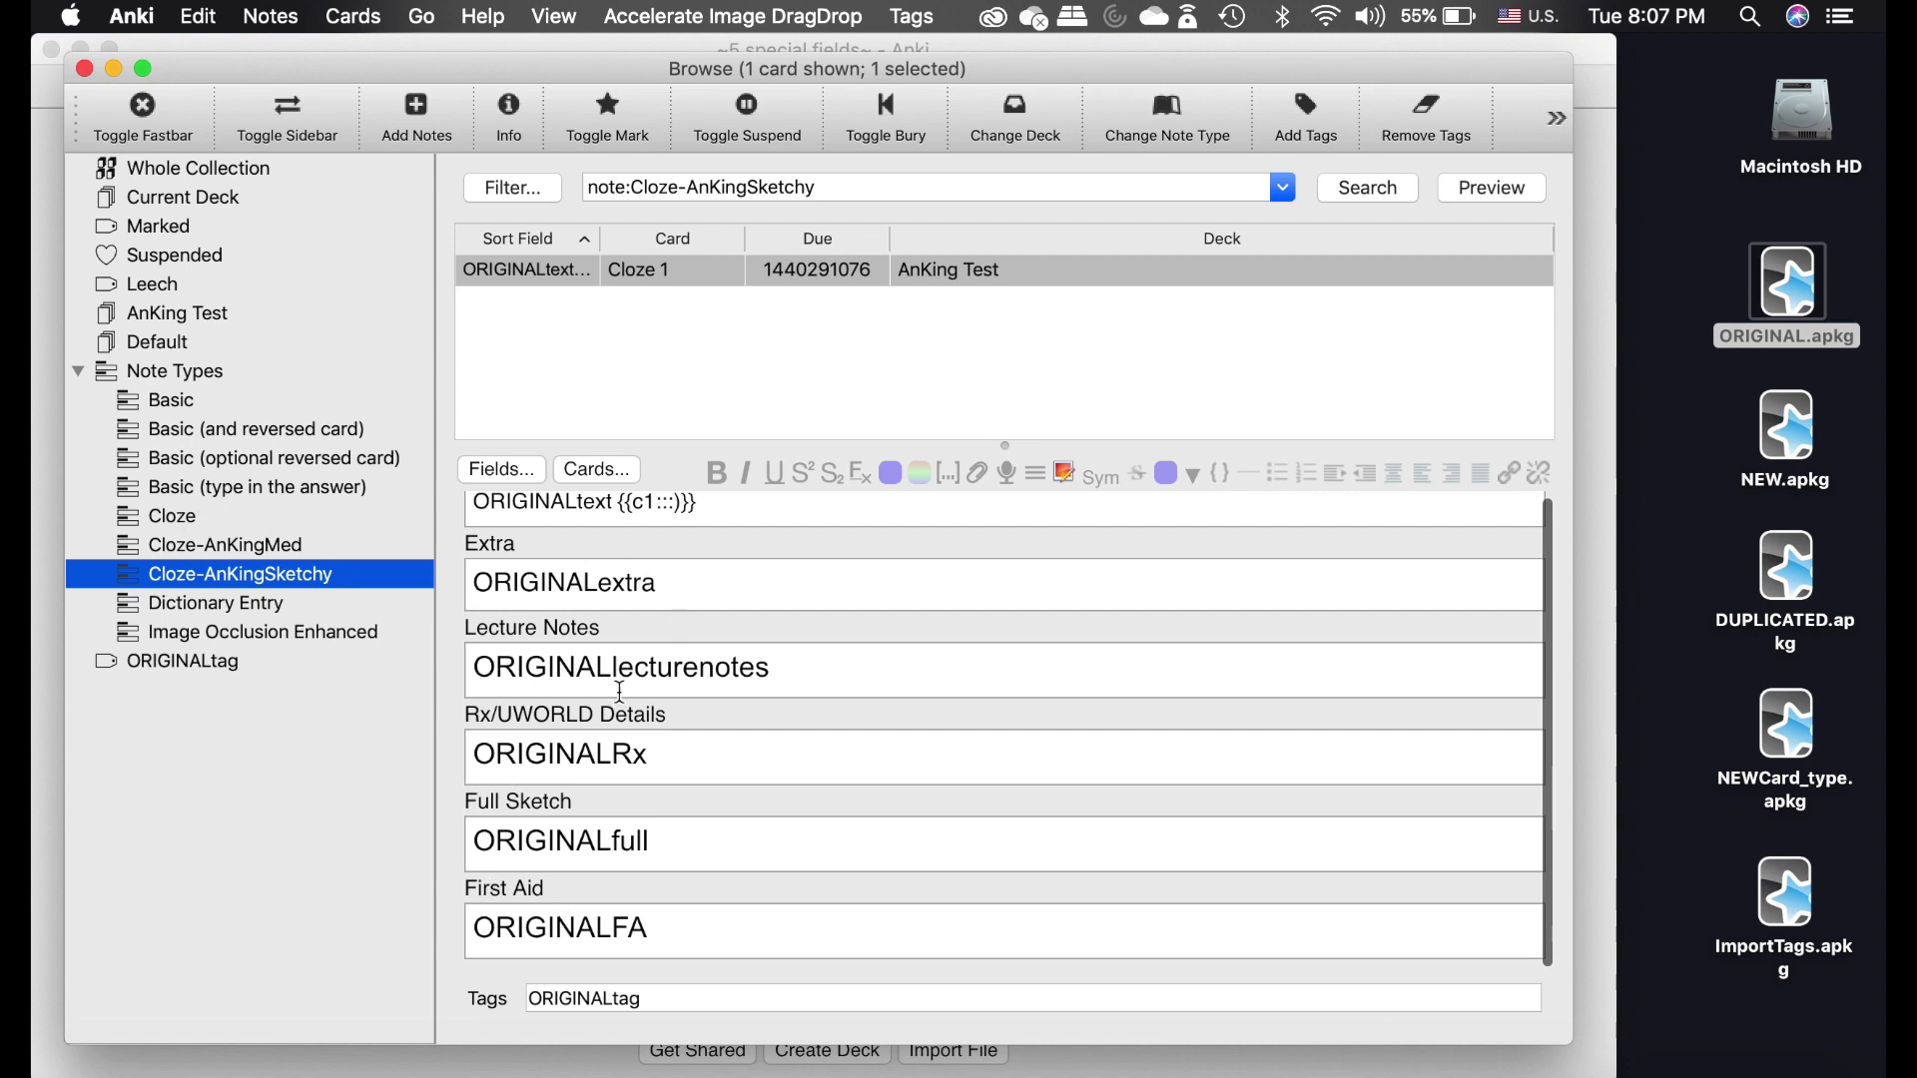
left_click(534, 751)
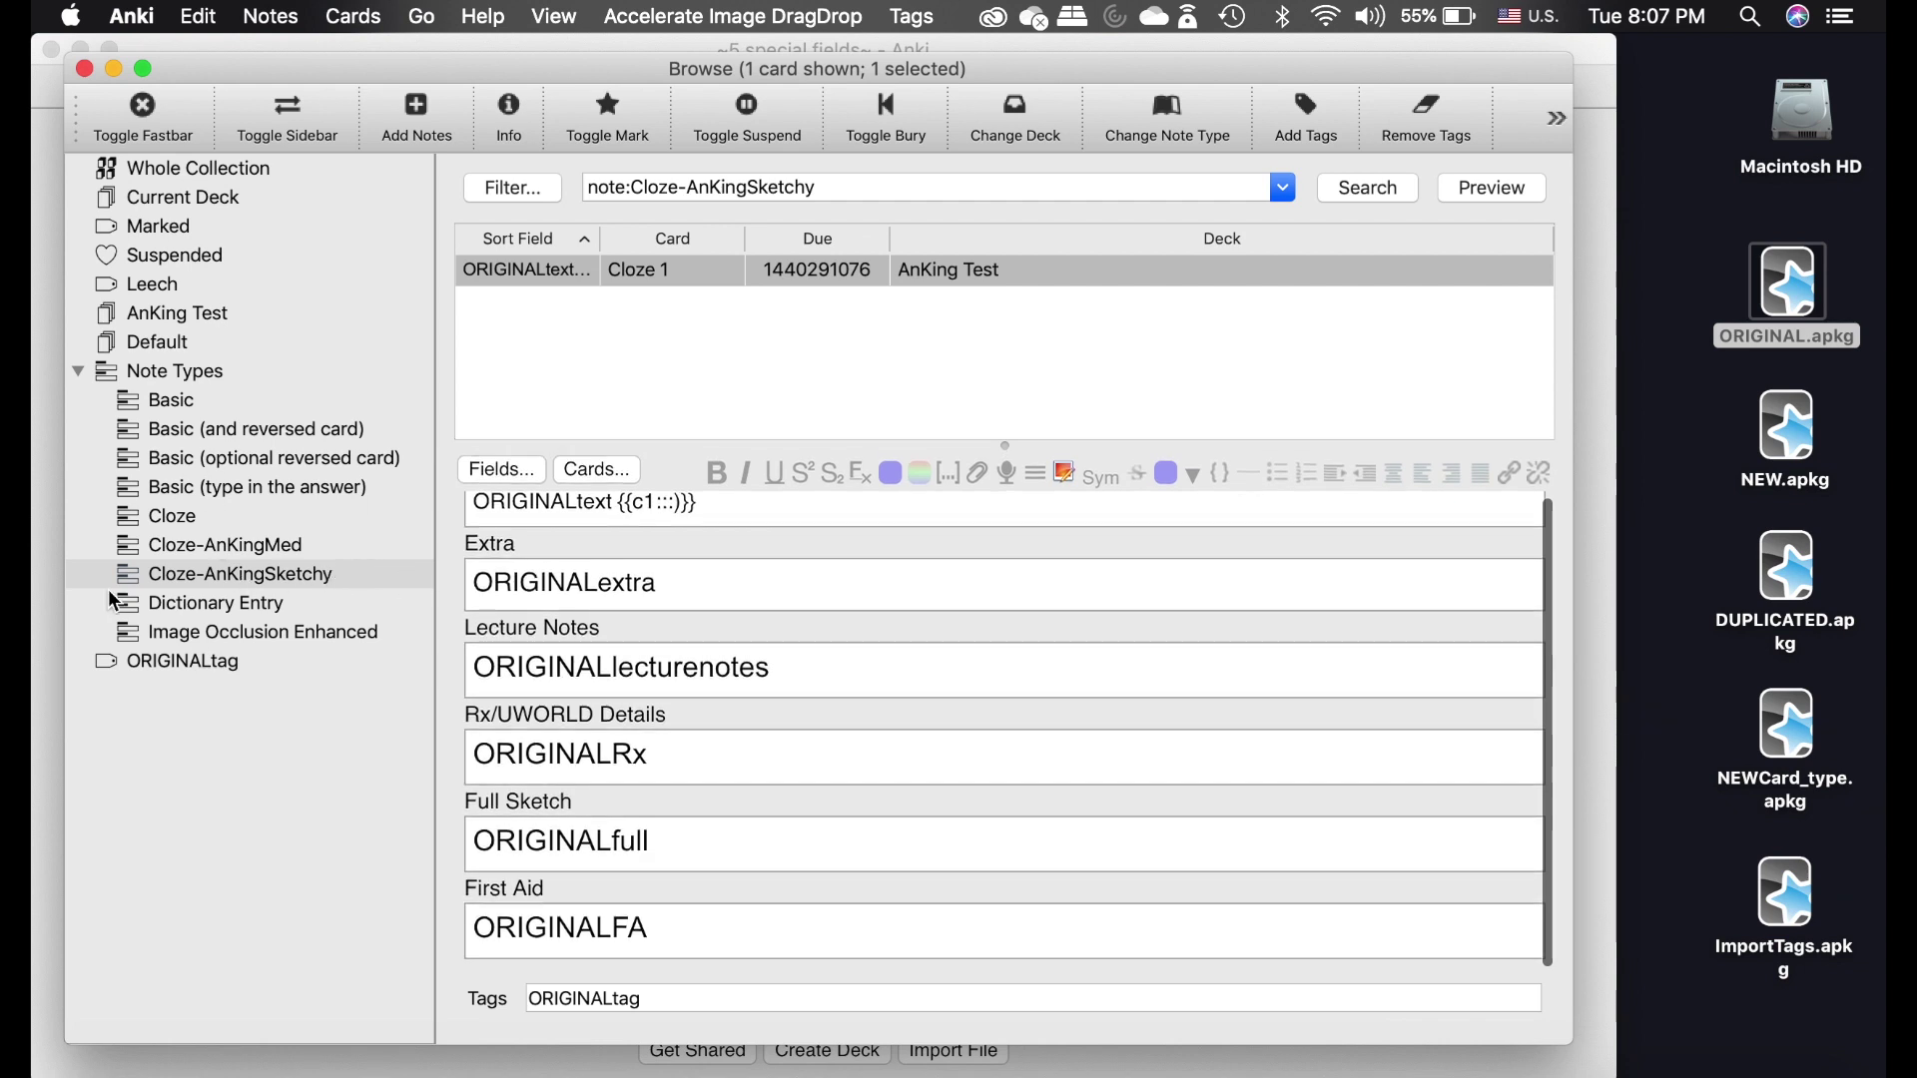
left_click(85, 68)
Open the folder with the Special Fields add-on's files.
left_click(401, 17)
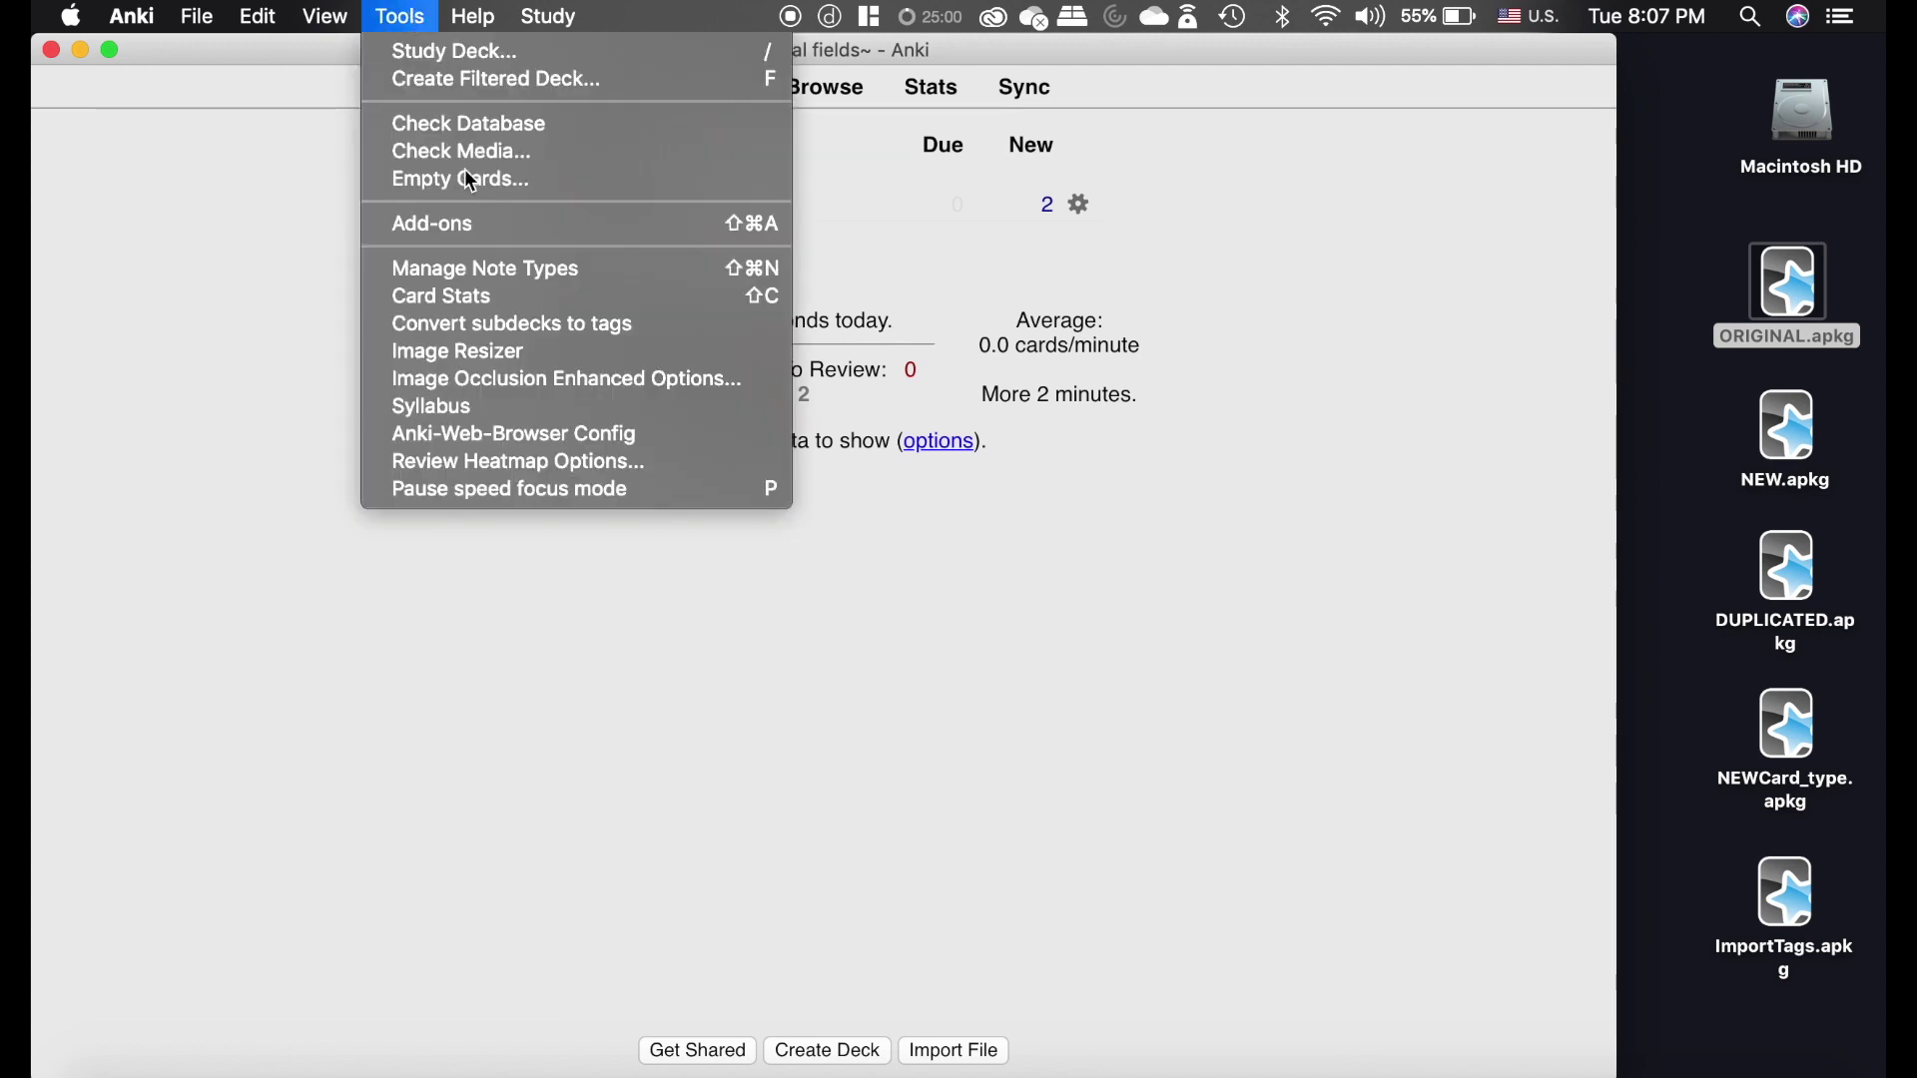
left_click(529, 225)
scroll(429, 556, "down", 10)
left_click(398, 480)
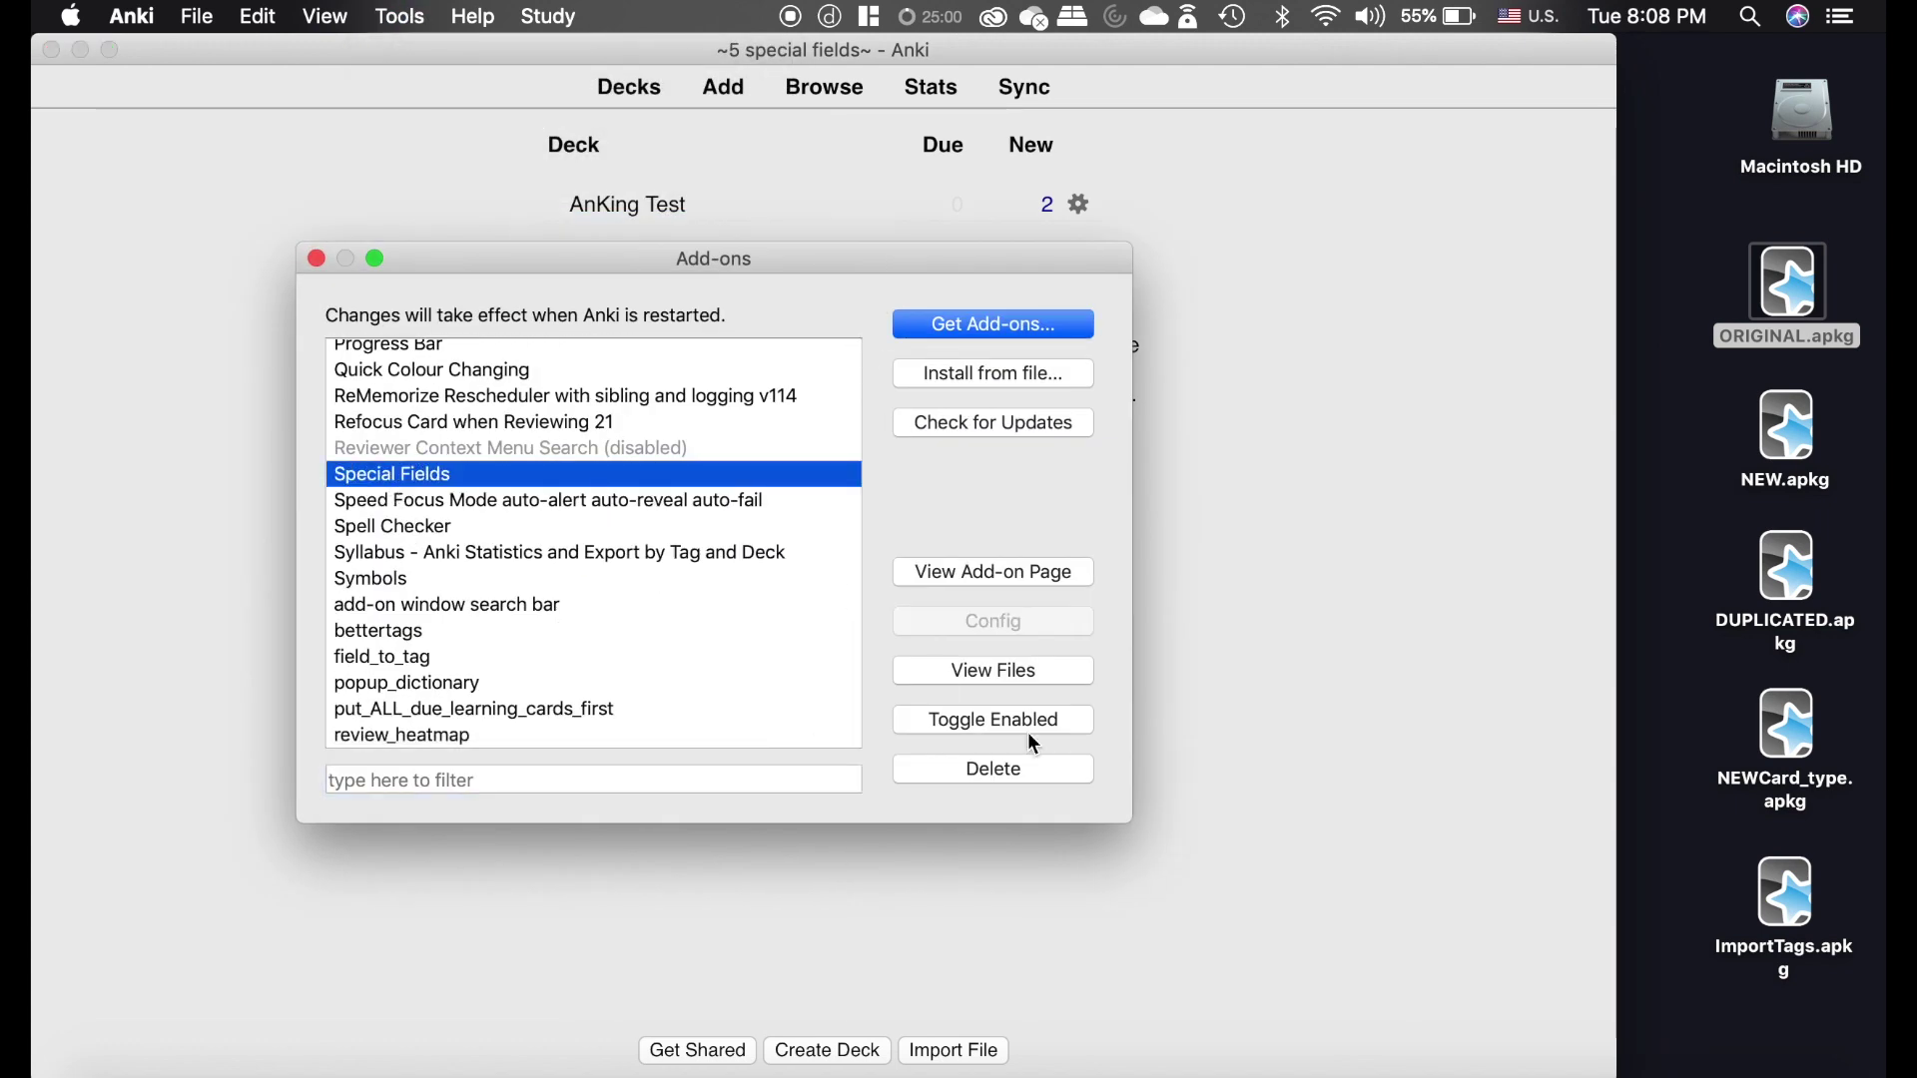
left_click(1039, 677)
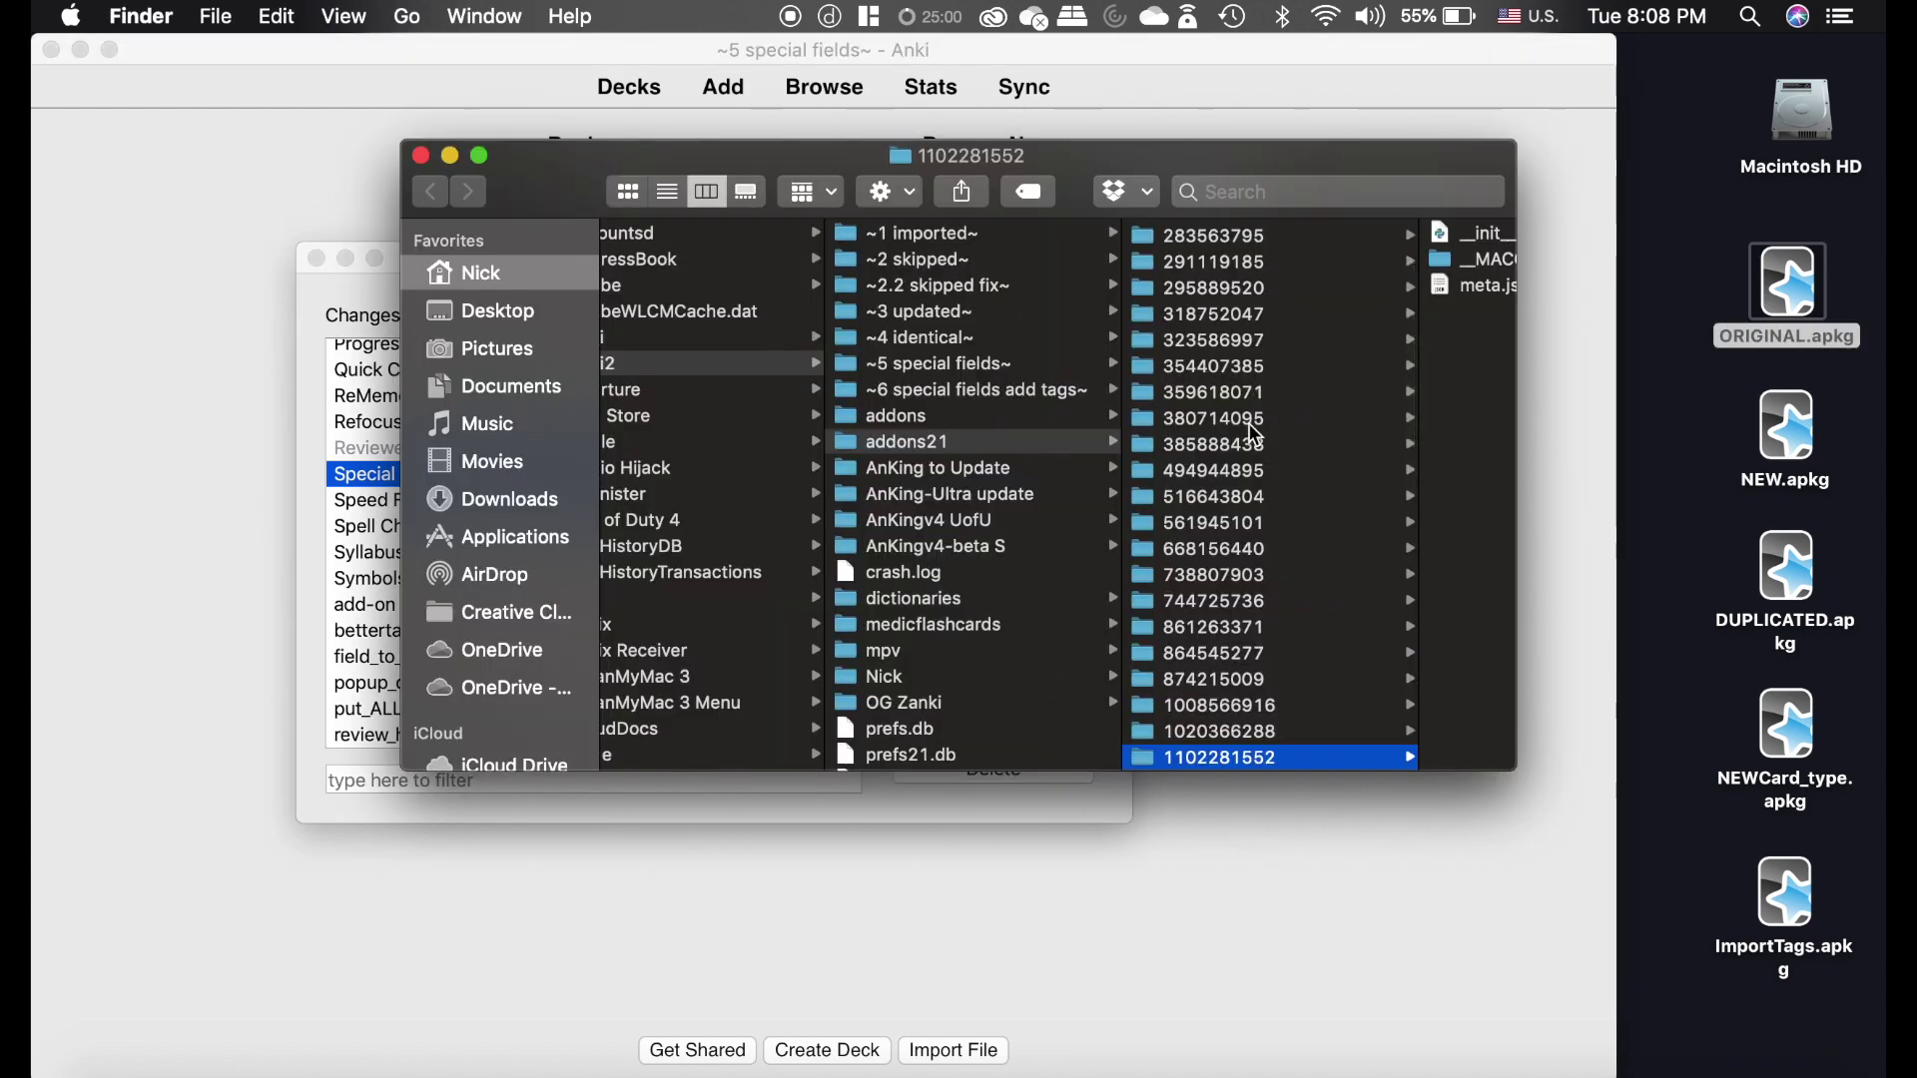
Preview the add-on's __init__.py to examine its SPECIAL_FIELD and COMBINE_TAGGING settings, and close the folder and the add-ons list.
scroll(1291, 391, "right", 2)
left_click(1373, 236)
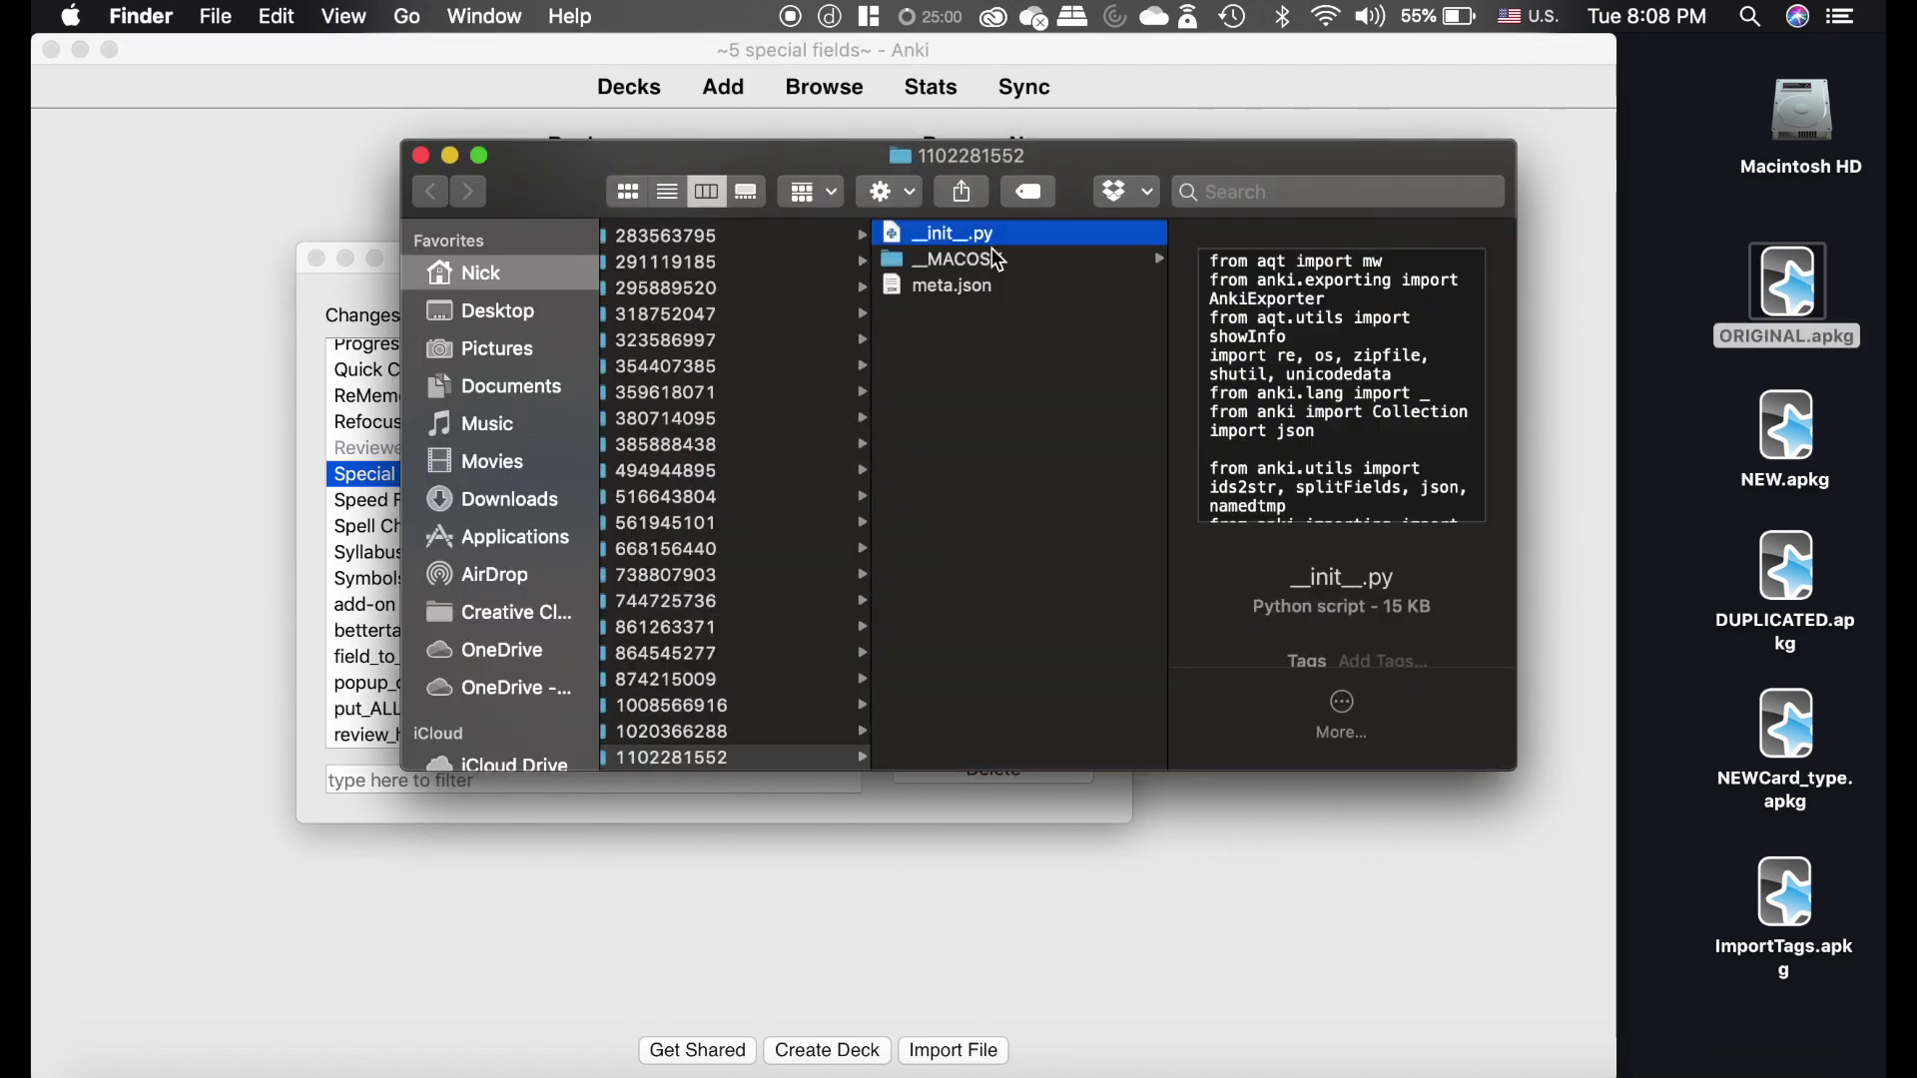
key("space")
scroll(559, 539, "down", 3)
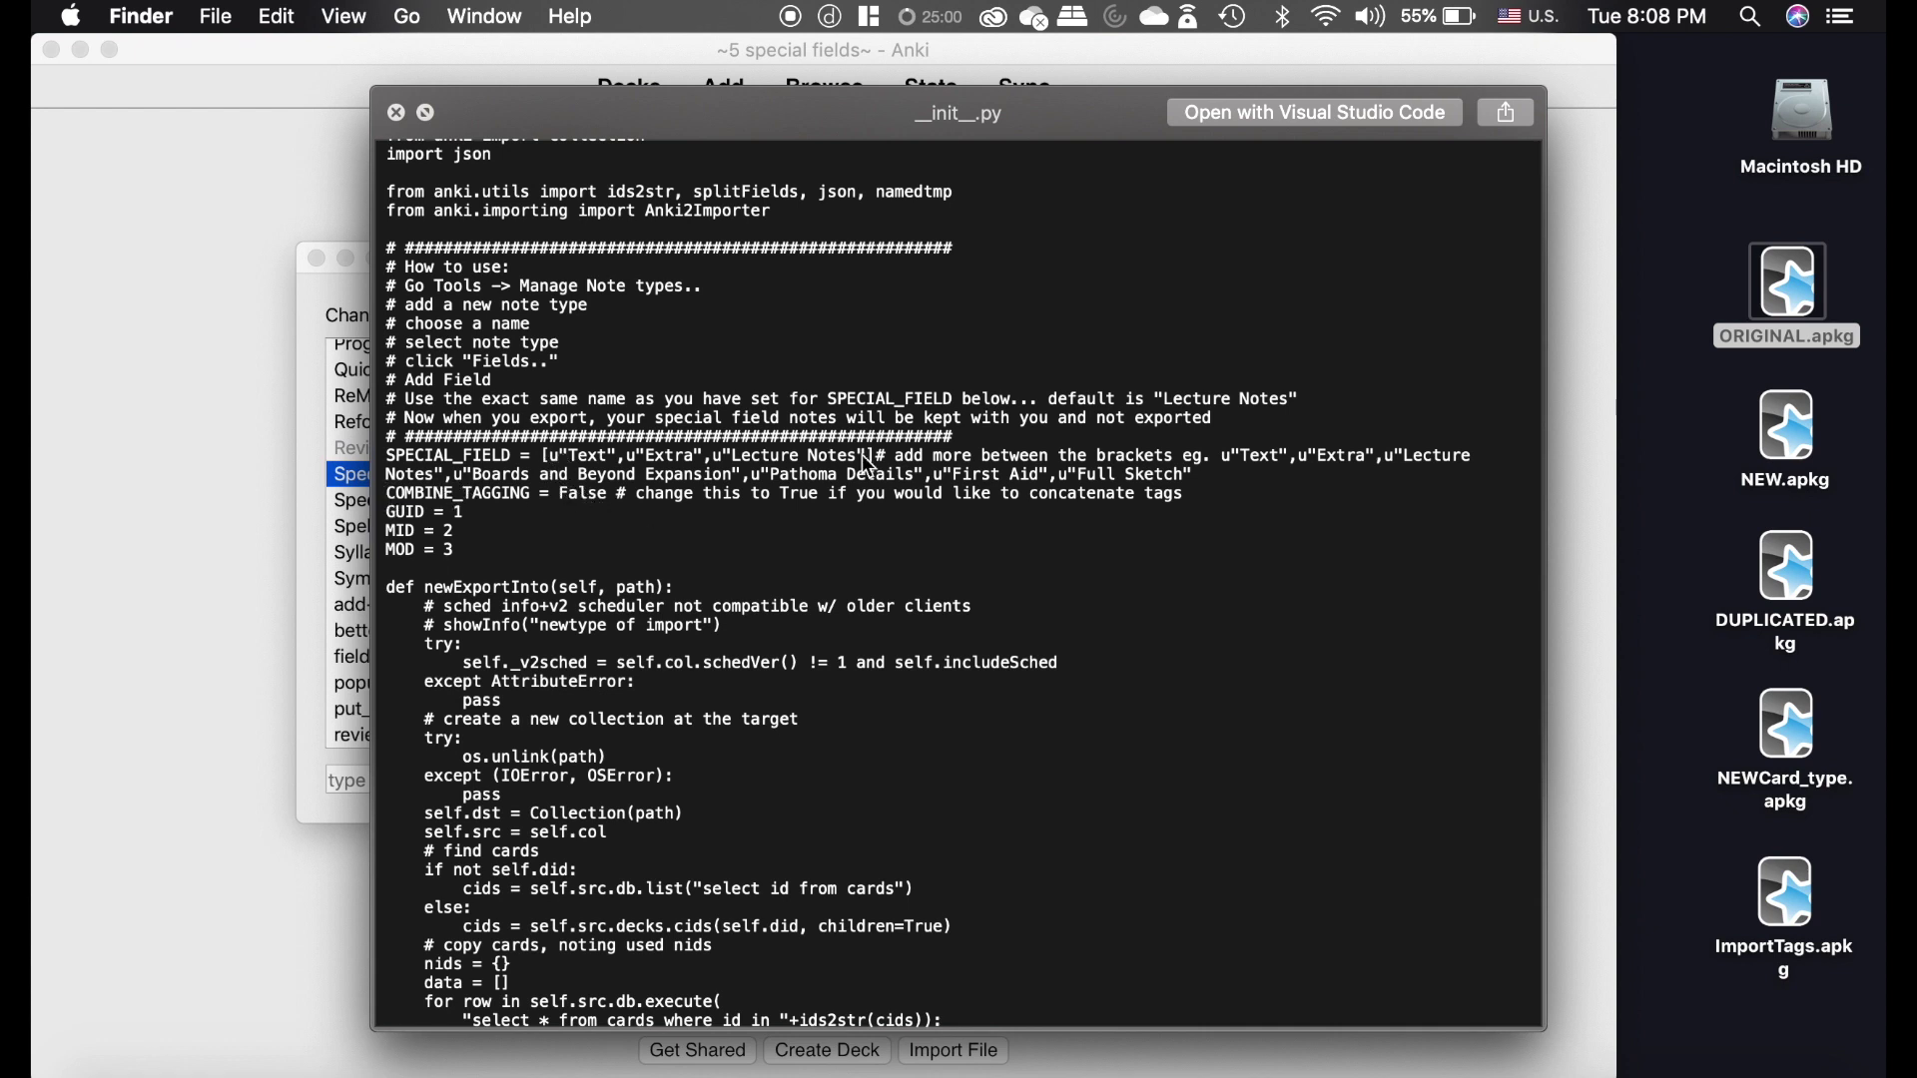
key("space")
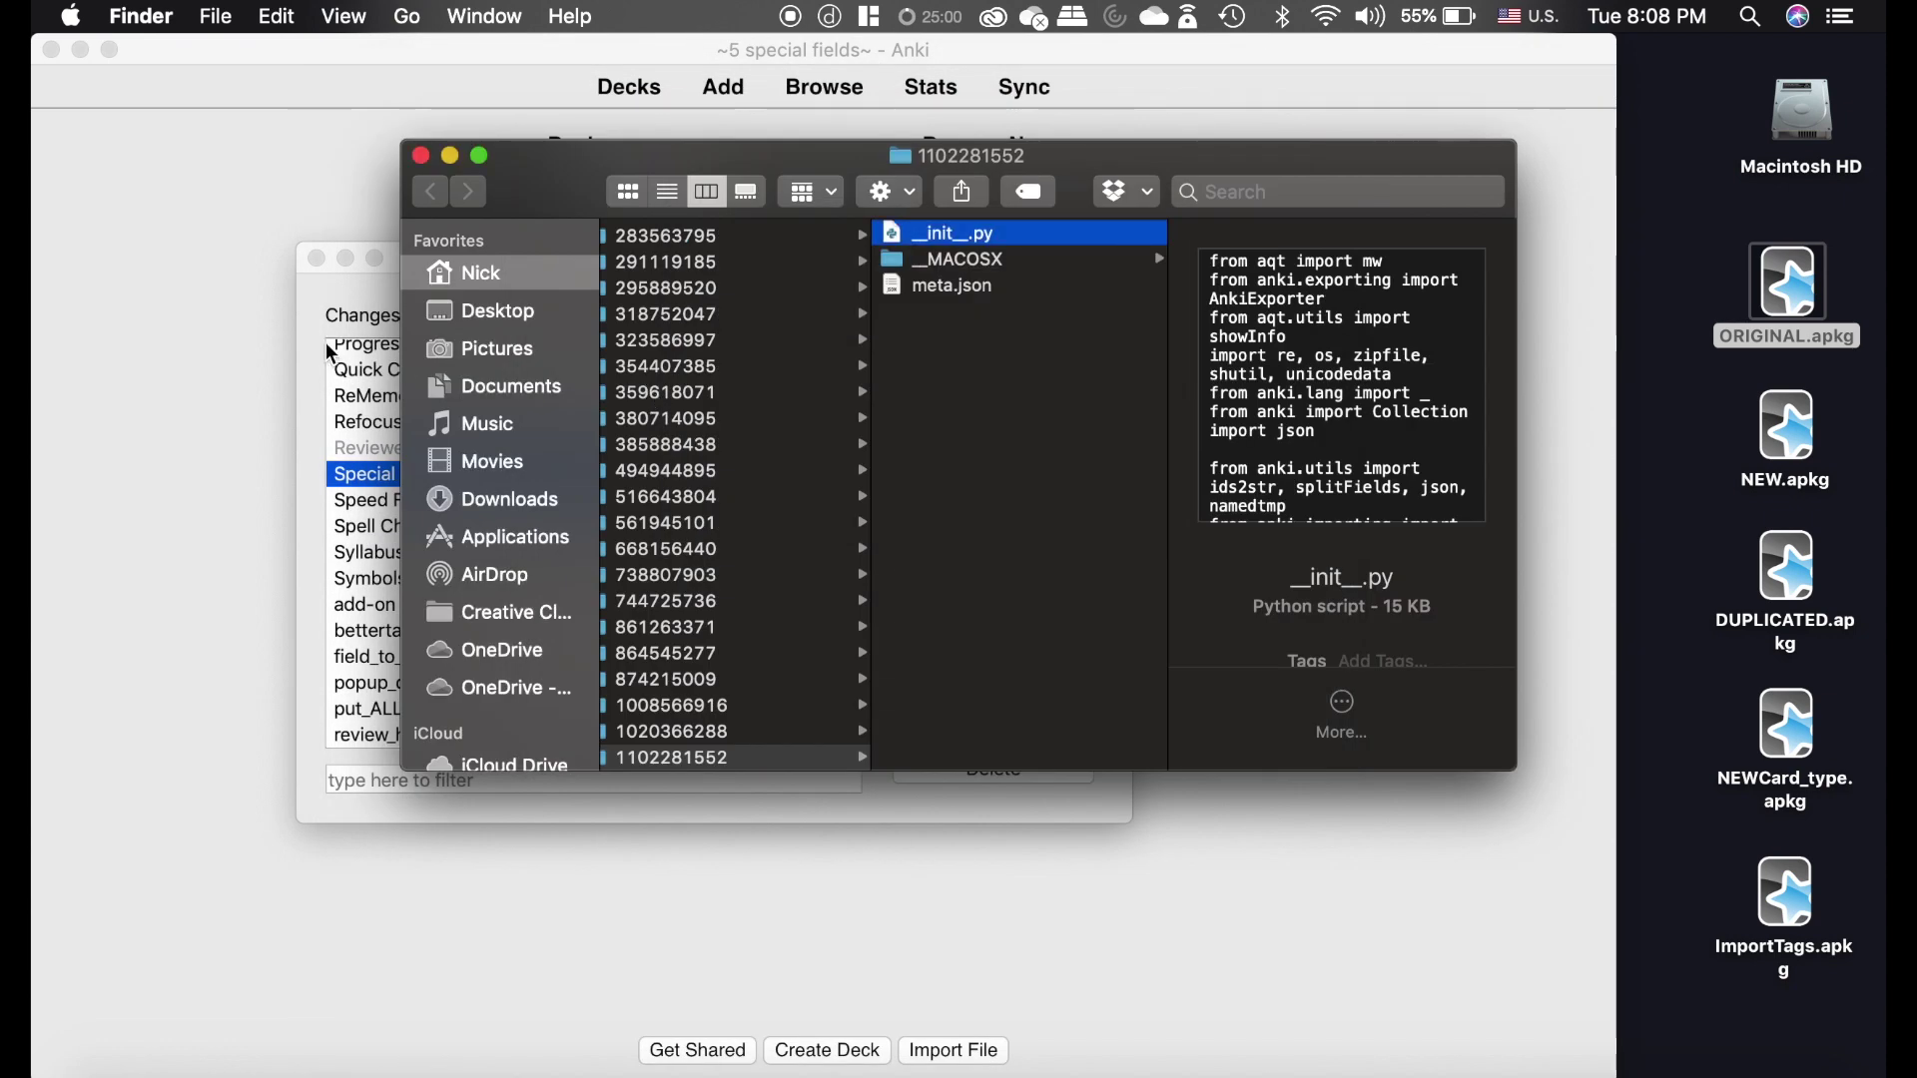
left_click(423, 158)
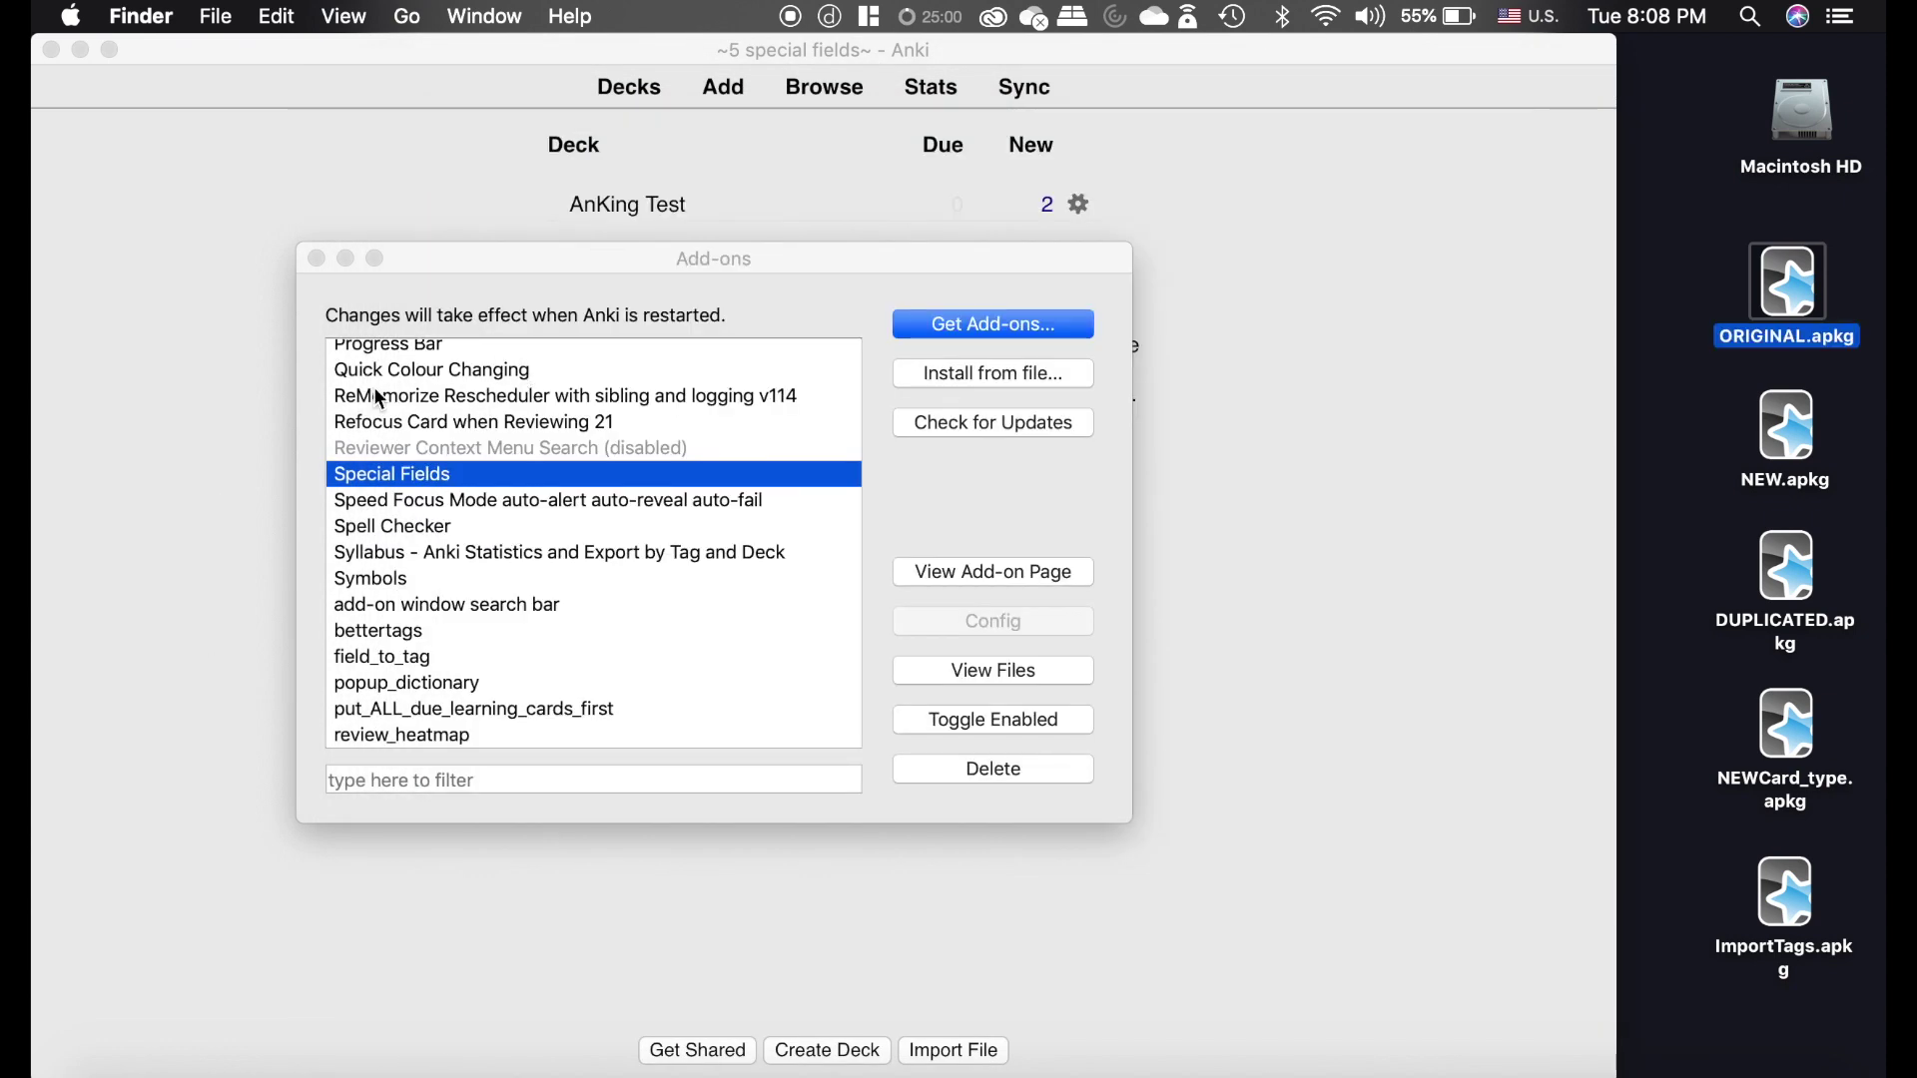
left_click(317, 259)
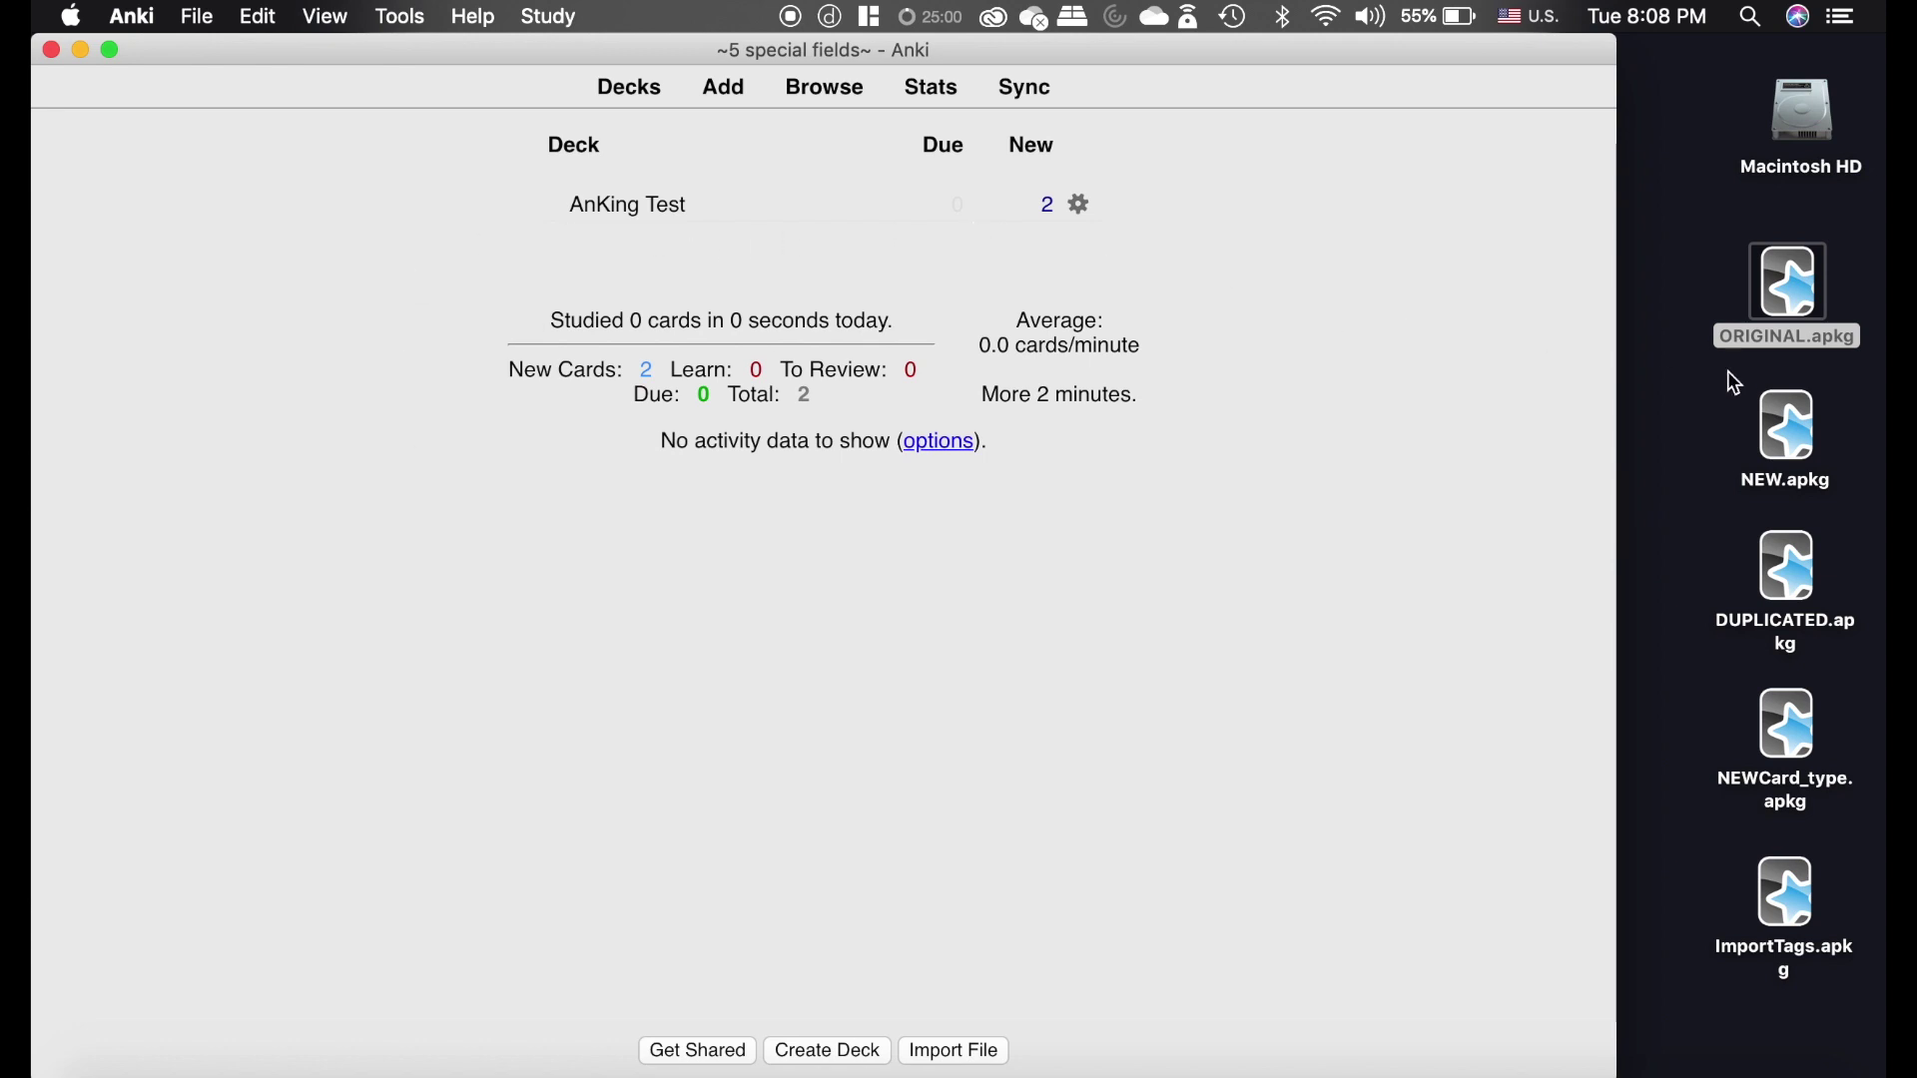
Import NEW.apkg from the desktop and dismiss the import report.
left_click(1798, 440)
double_click(1798, 440)
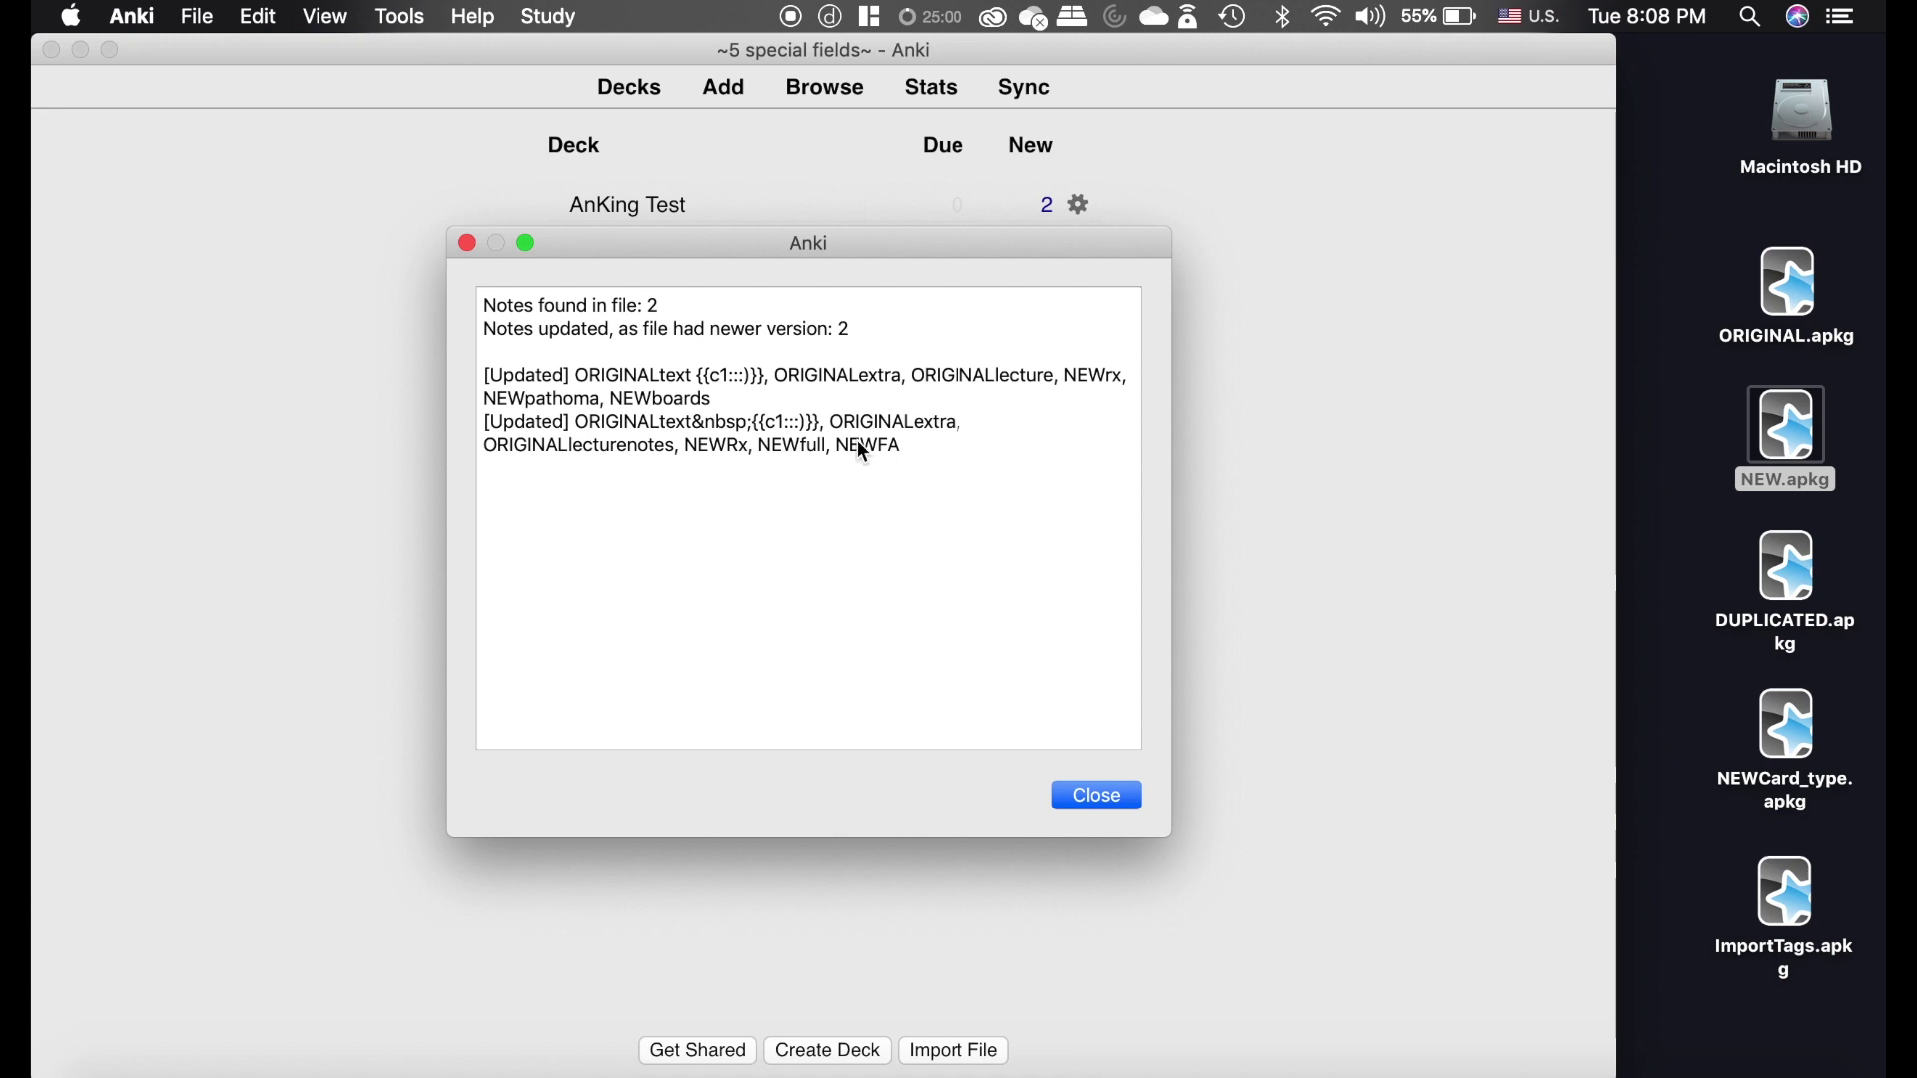
left_click(1123, 804)
List the AnKing Test deck's notes in the card browser and examine the first note's fields and tags.
left_click(805, 86)
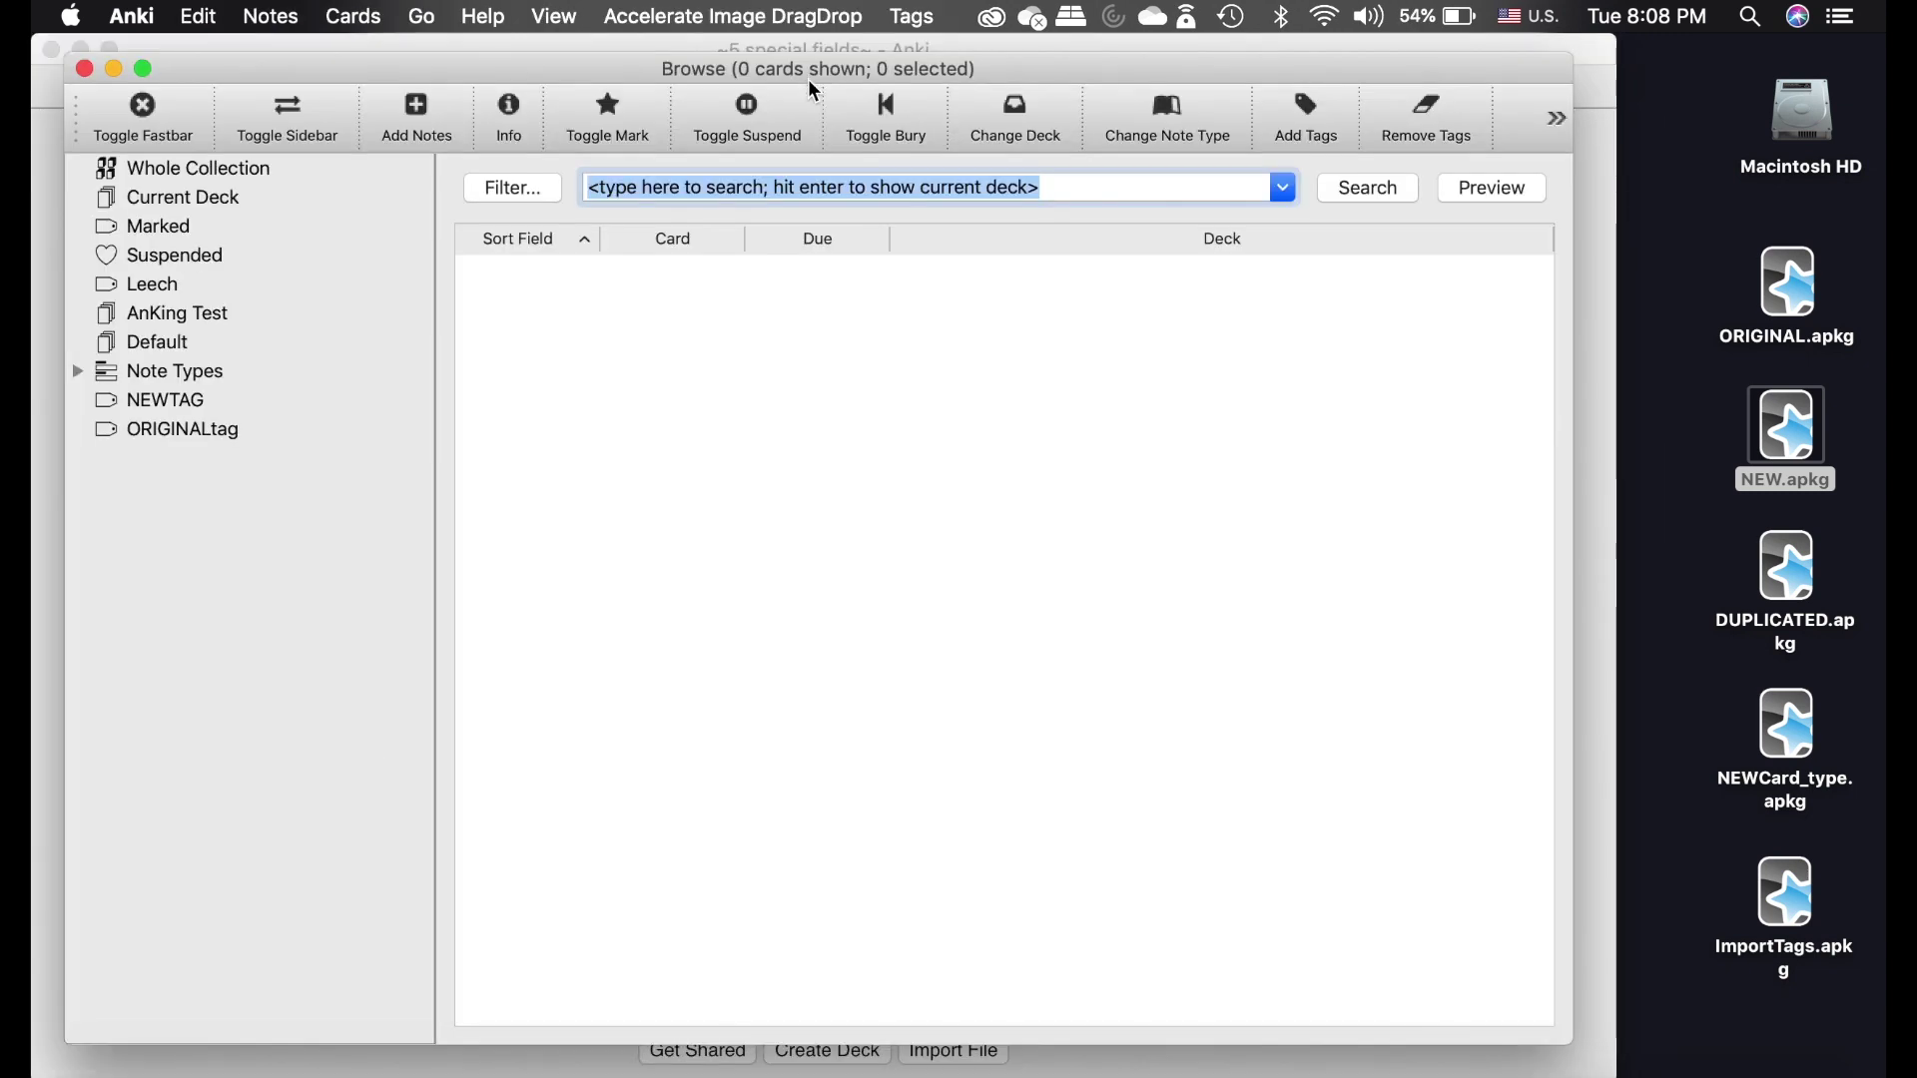
left_click(179, 314)
scroll(586, 606, "down", 2)
scroll(494, 515, "up", 2)
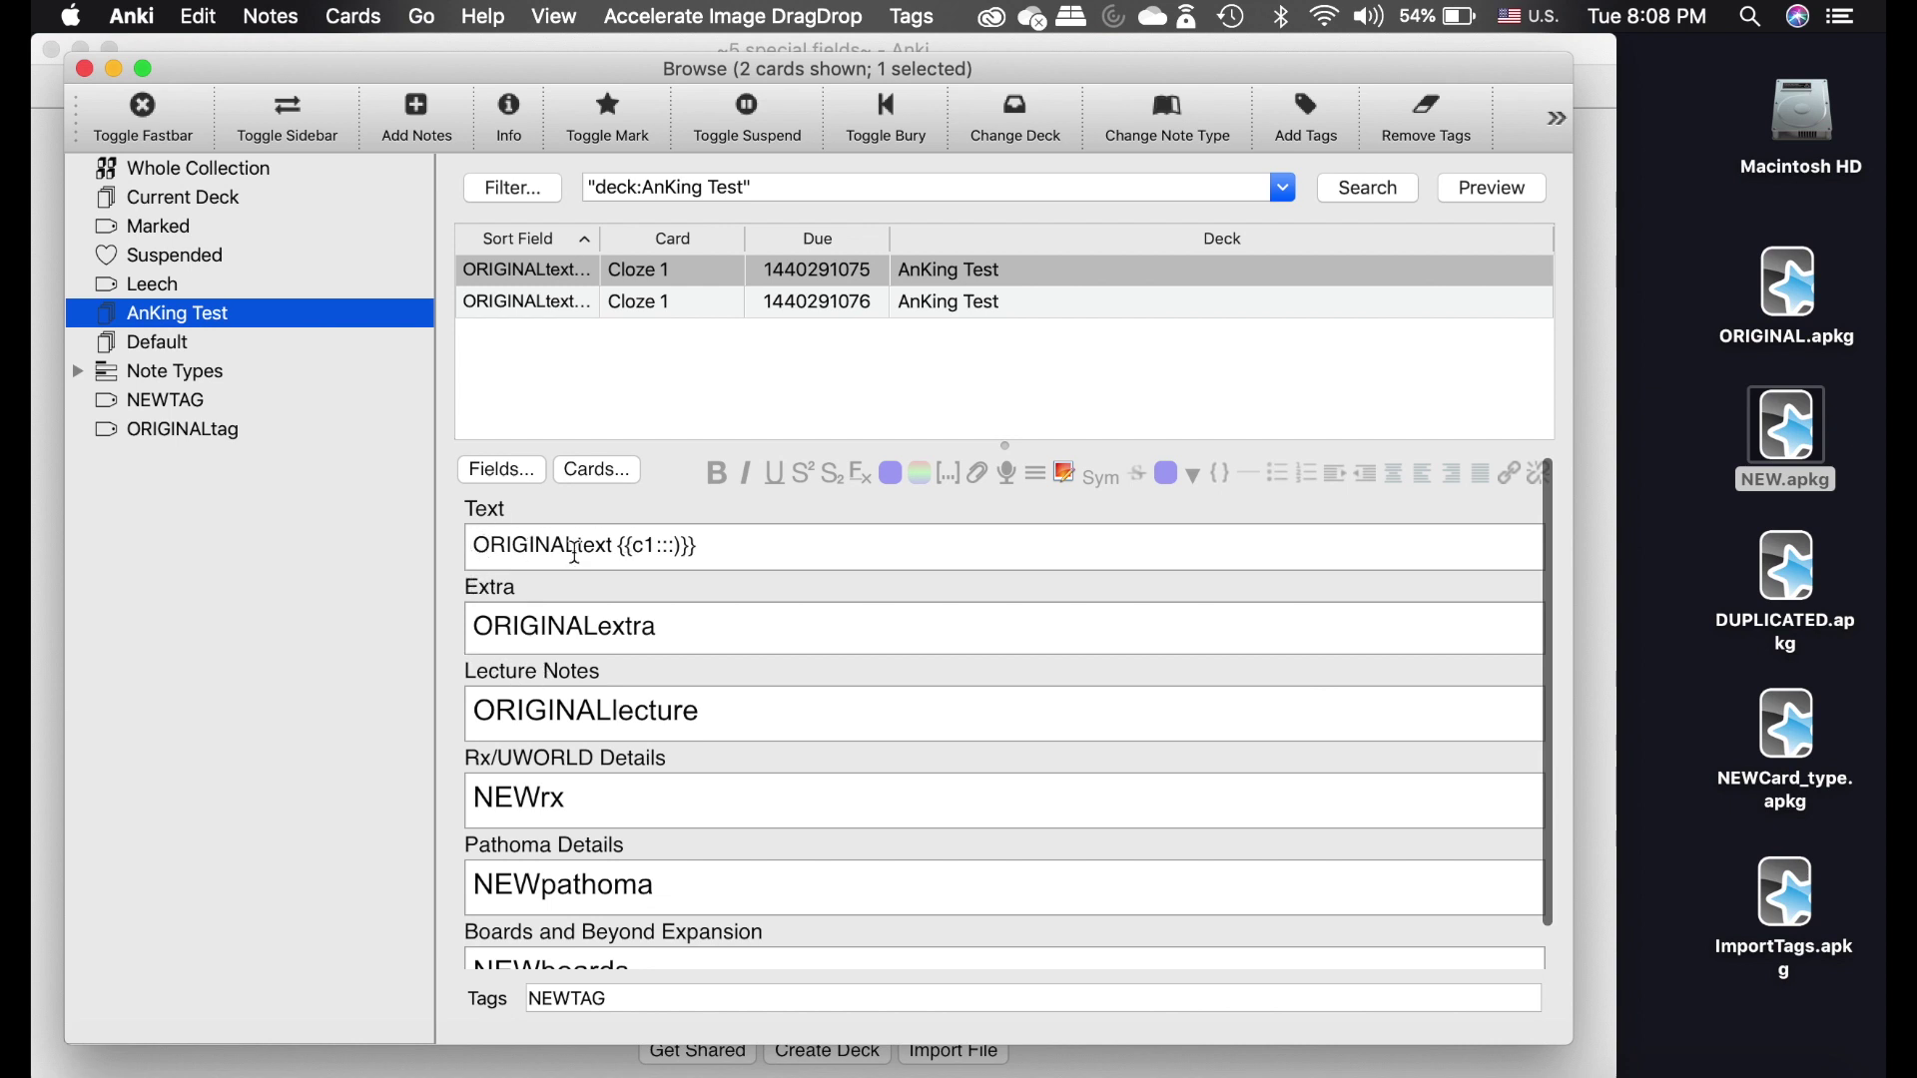
scroll(523, 719, "down", 1)
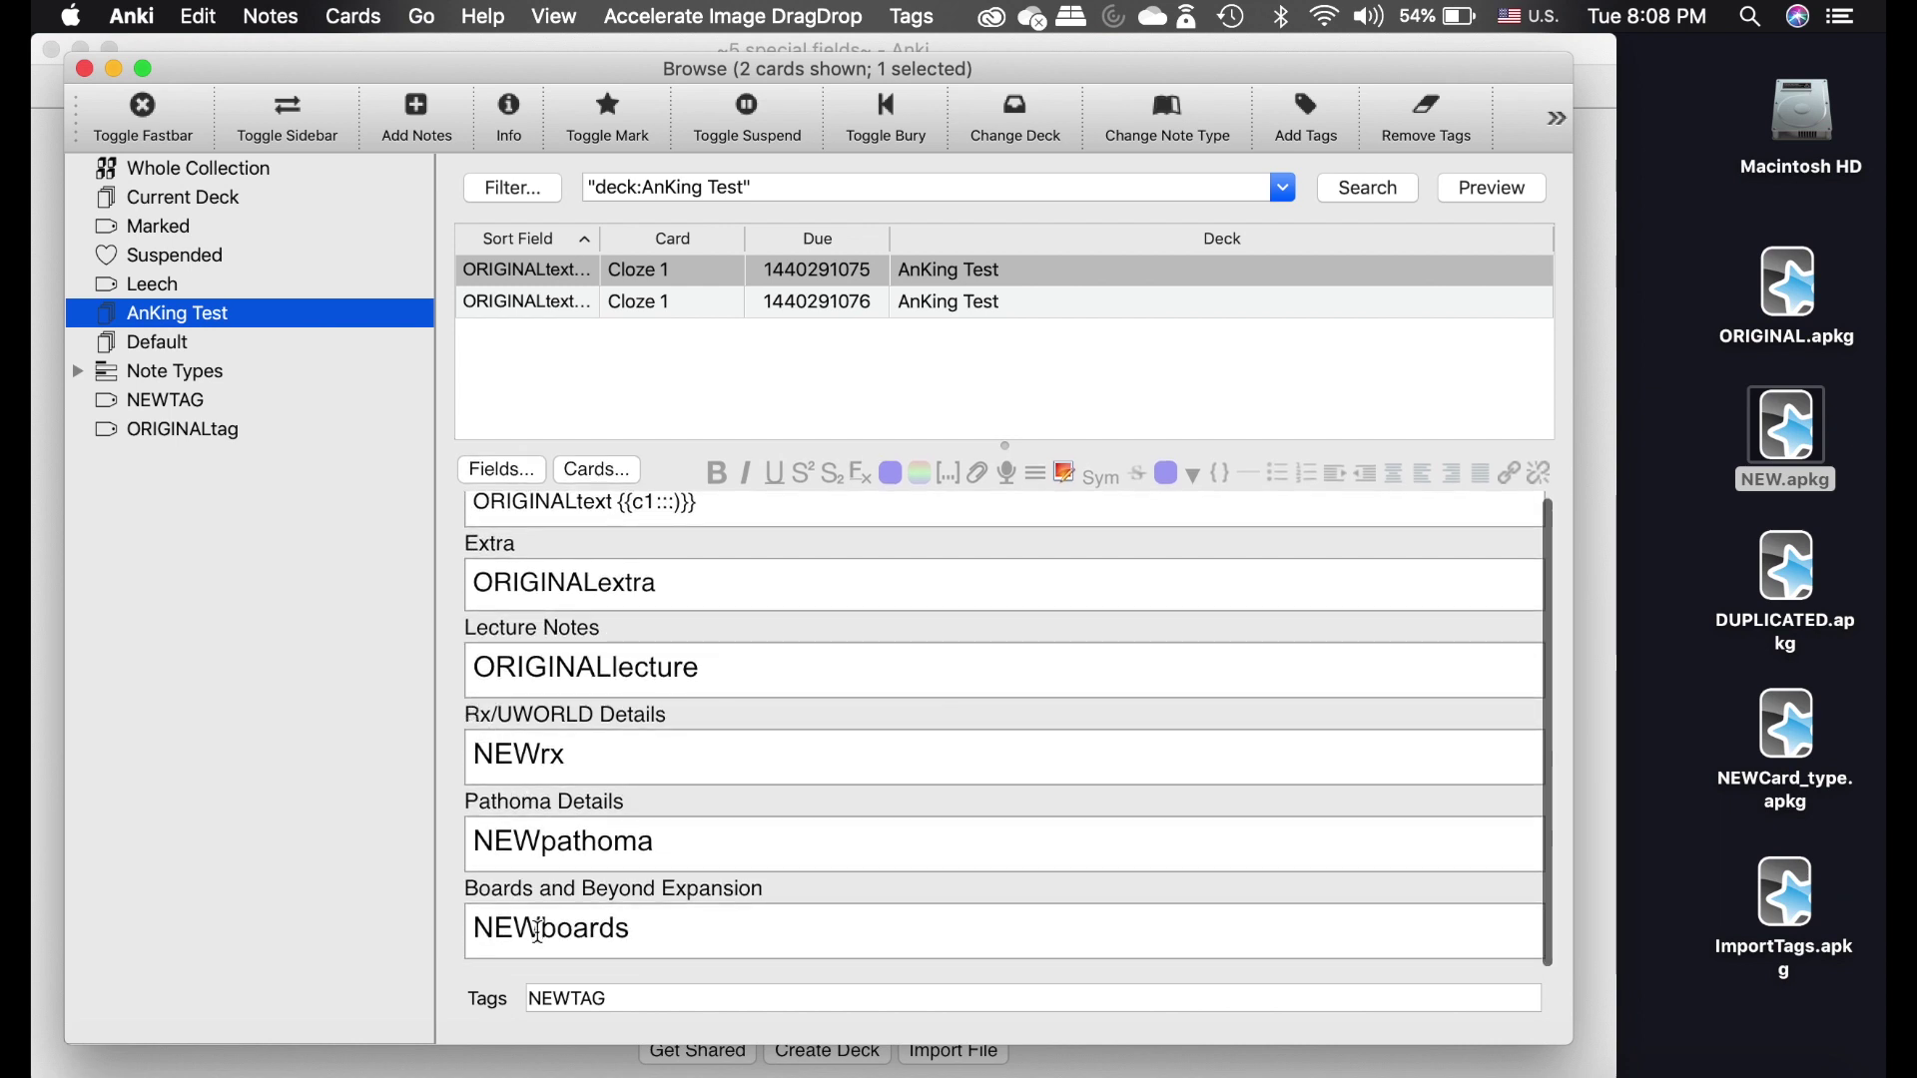
double_click(642, 993)
left_click(672, 992)
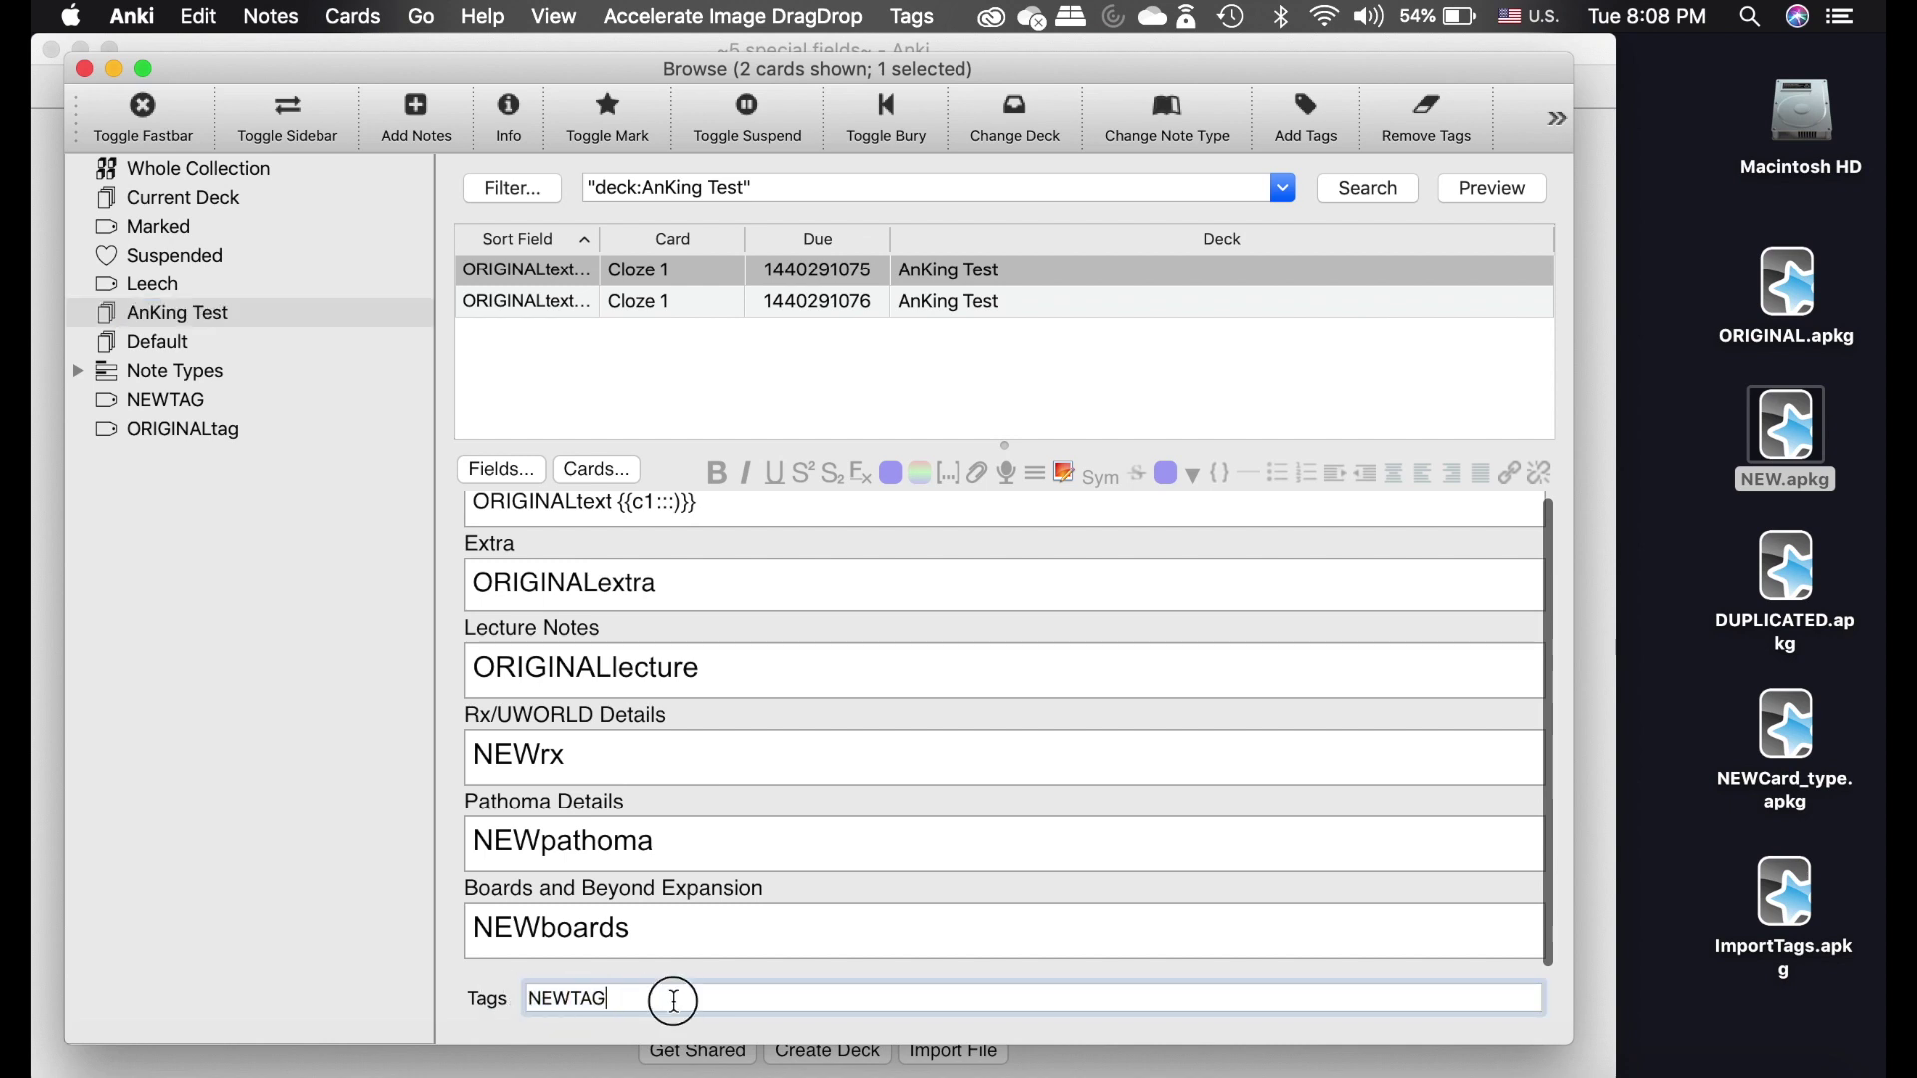
Check for notes tagged ORIGINALtag, clear the unused tags, and close the card browser.
left_click(178, 431)
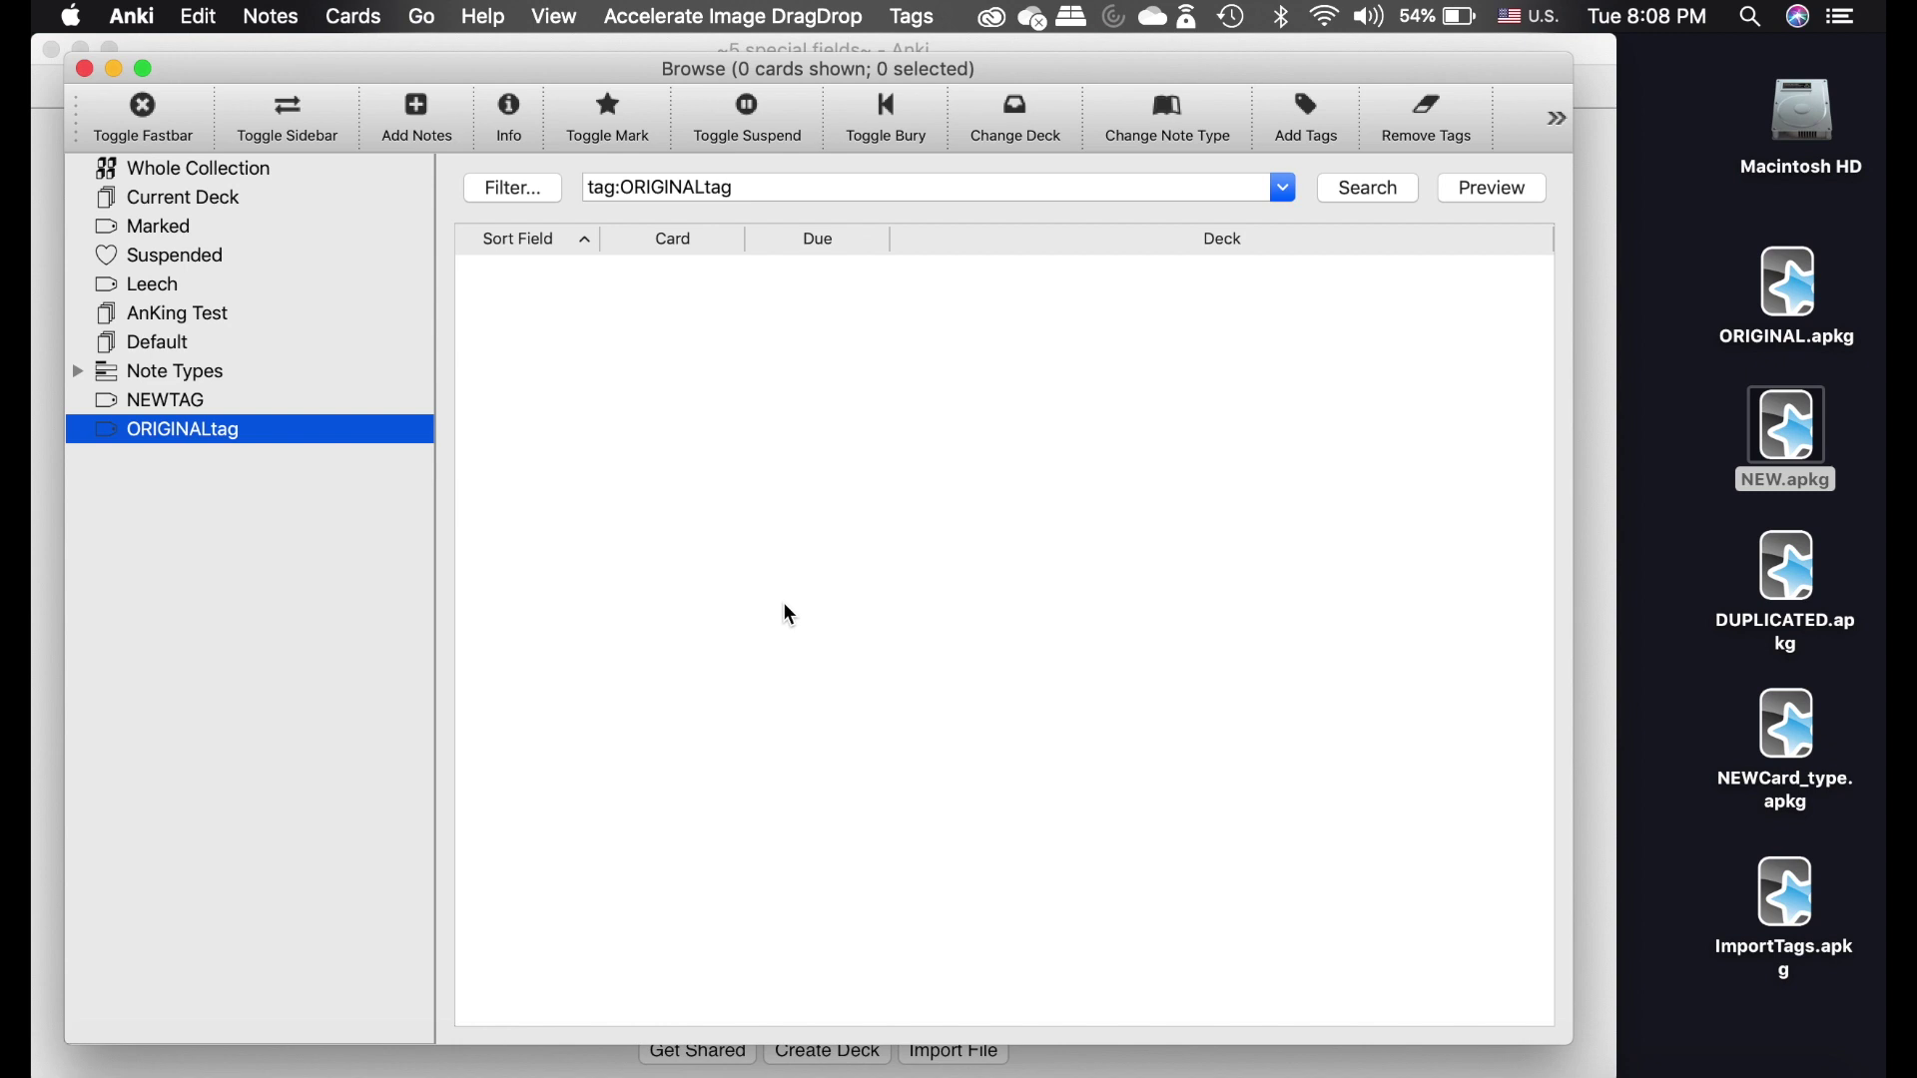
left_click(248, 17)
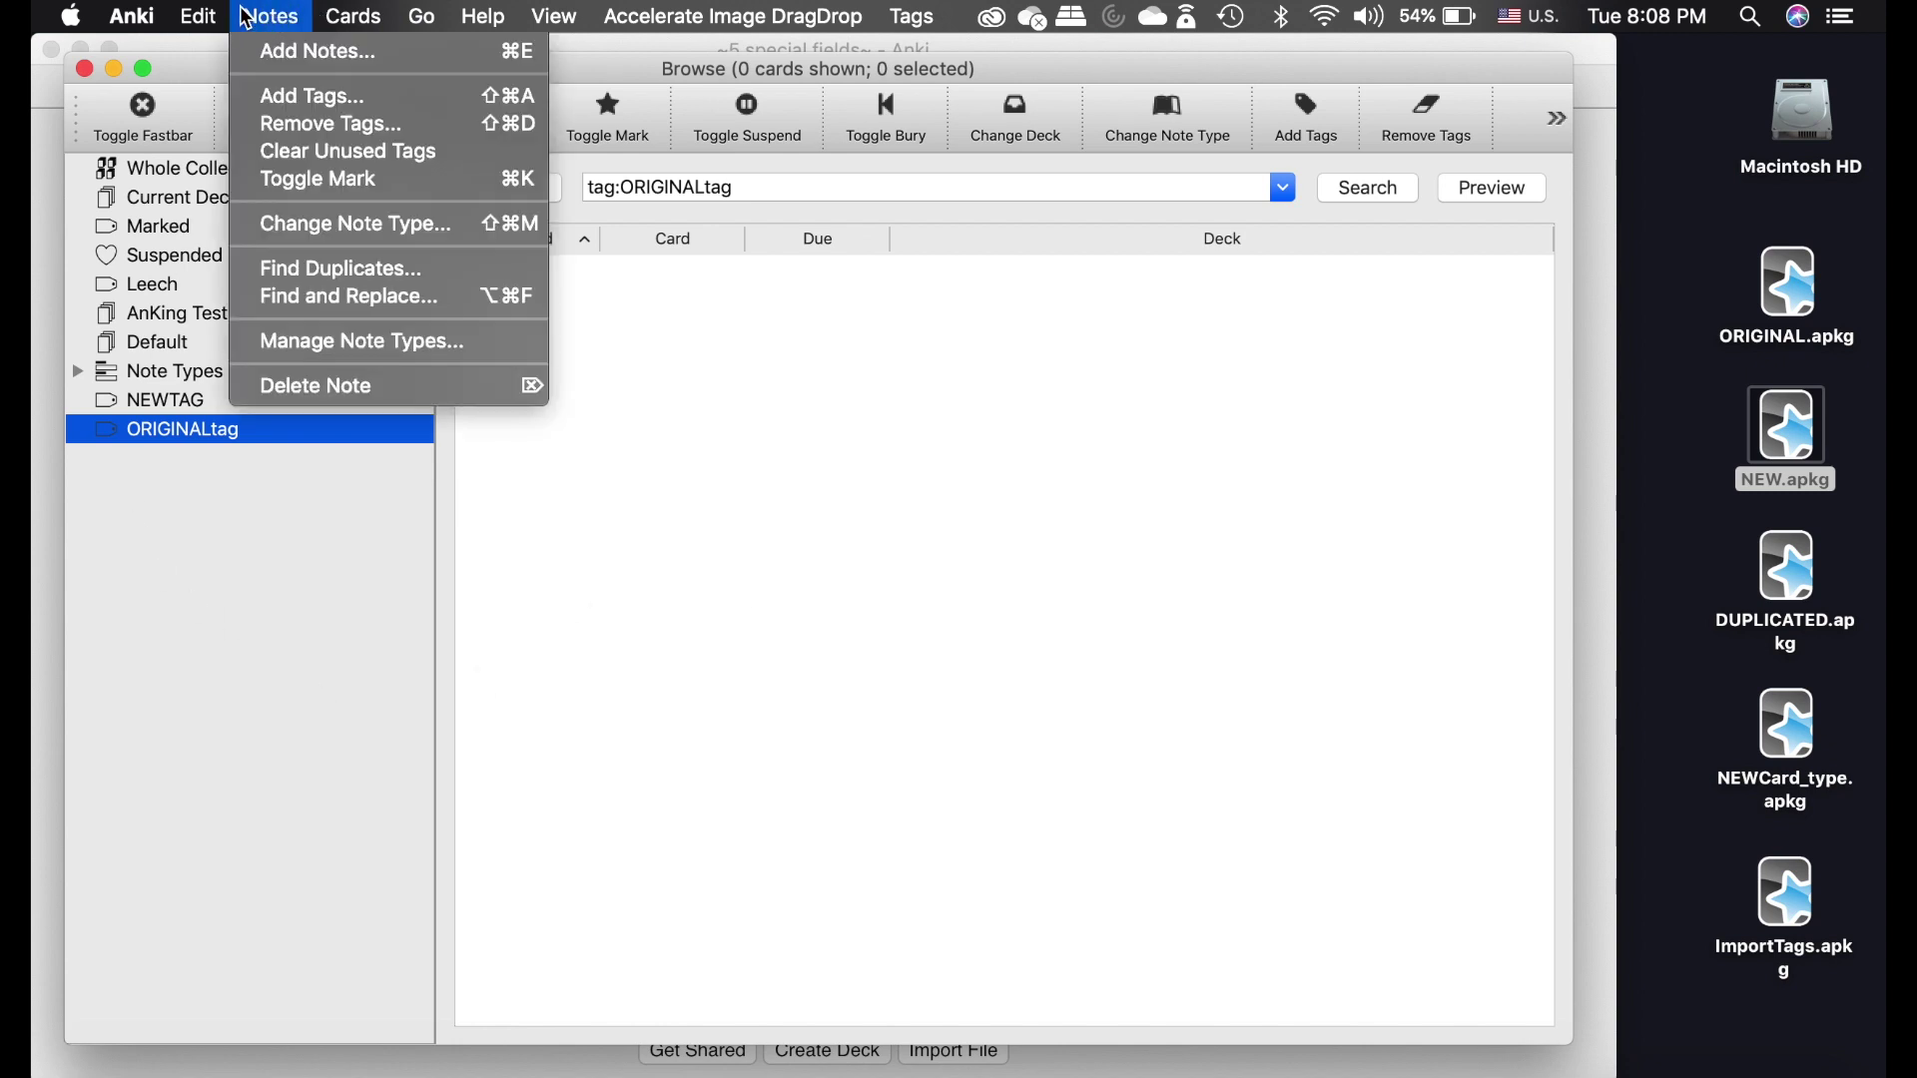
left_click(375, 156)
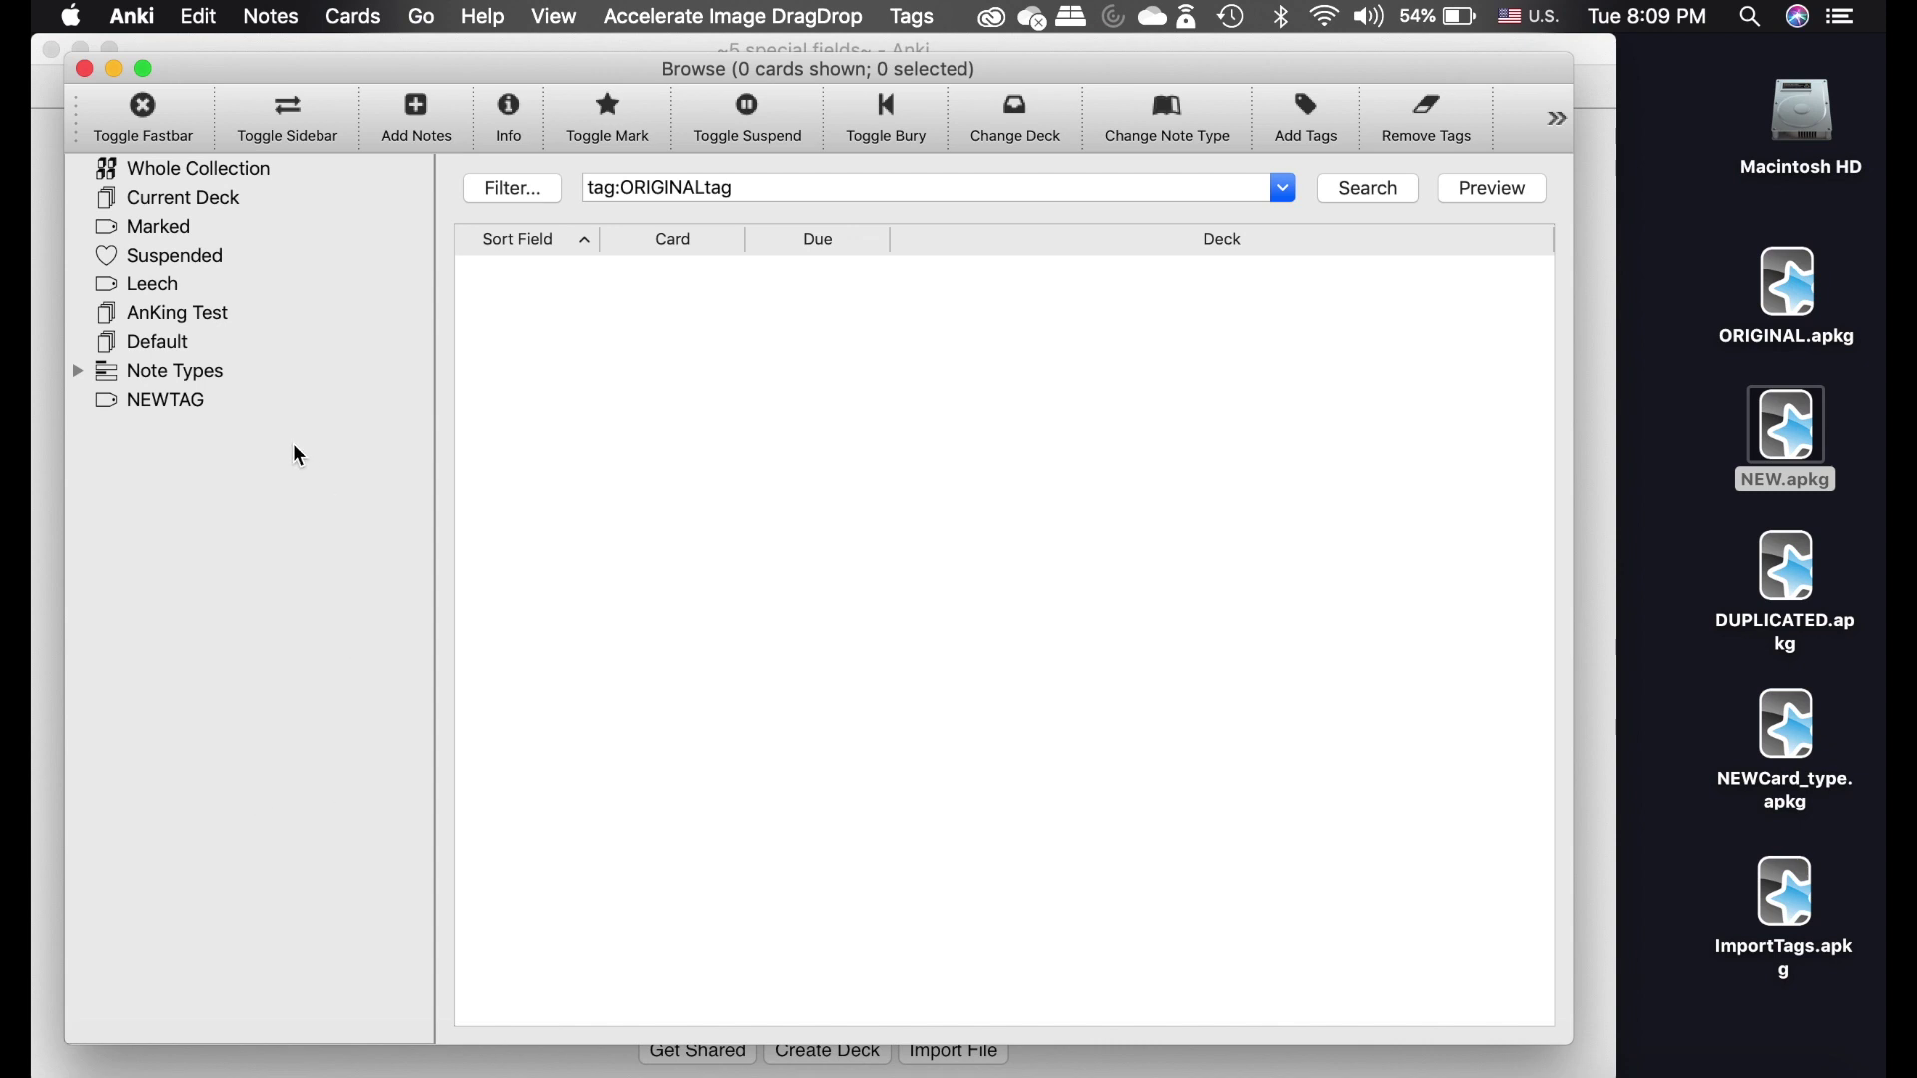
left_click(85, 69)
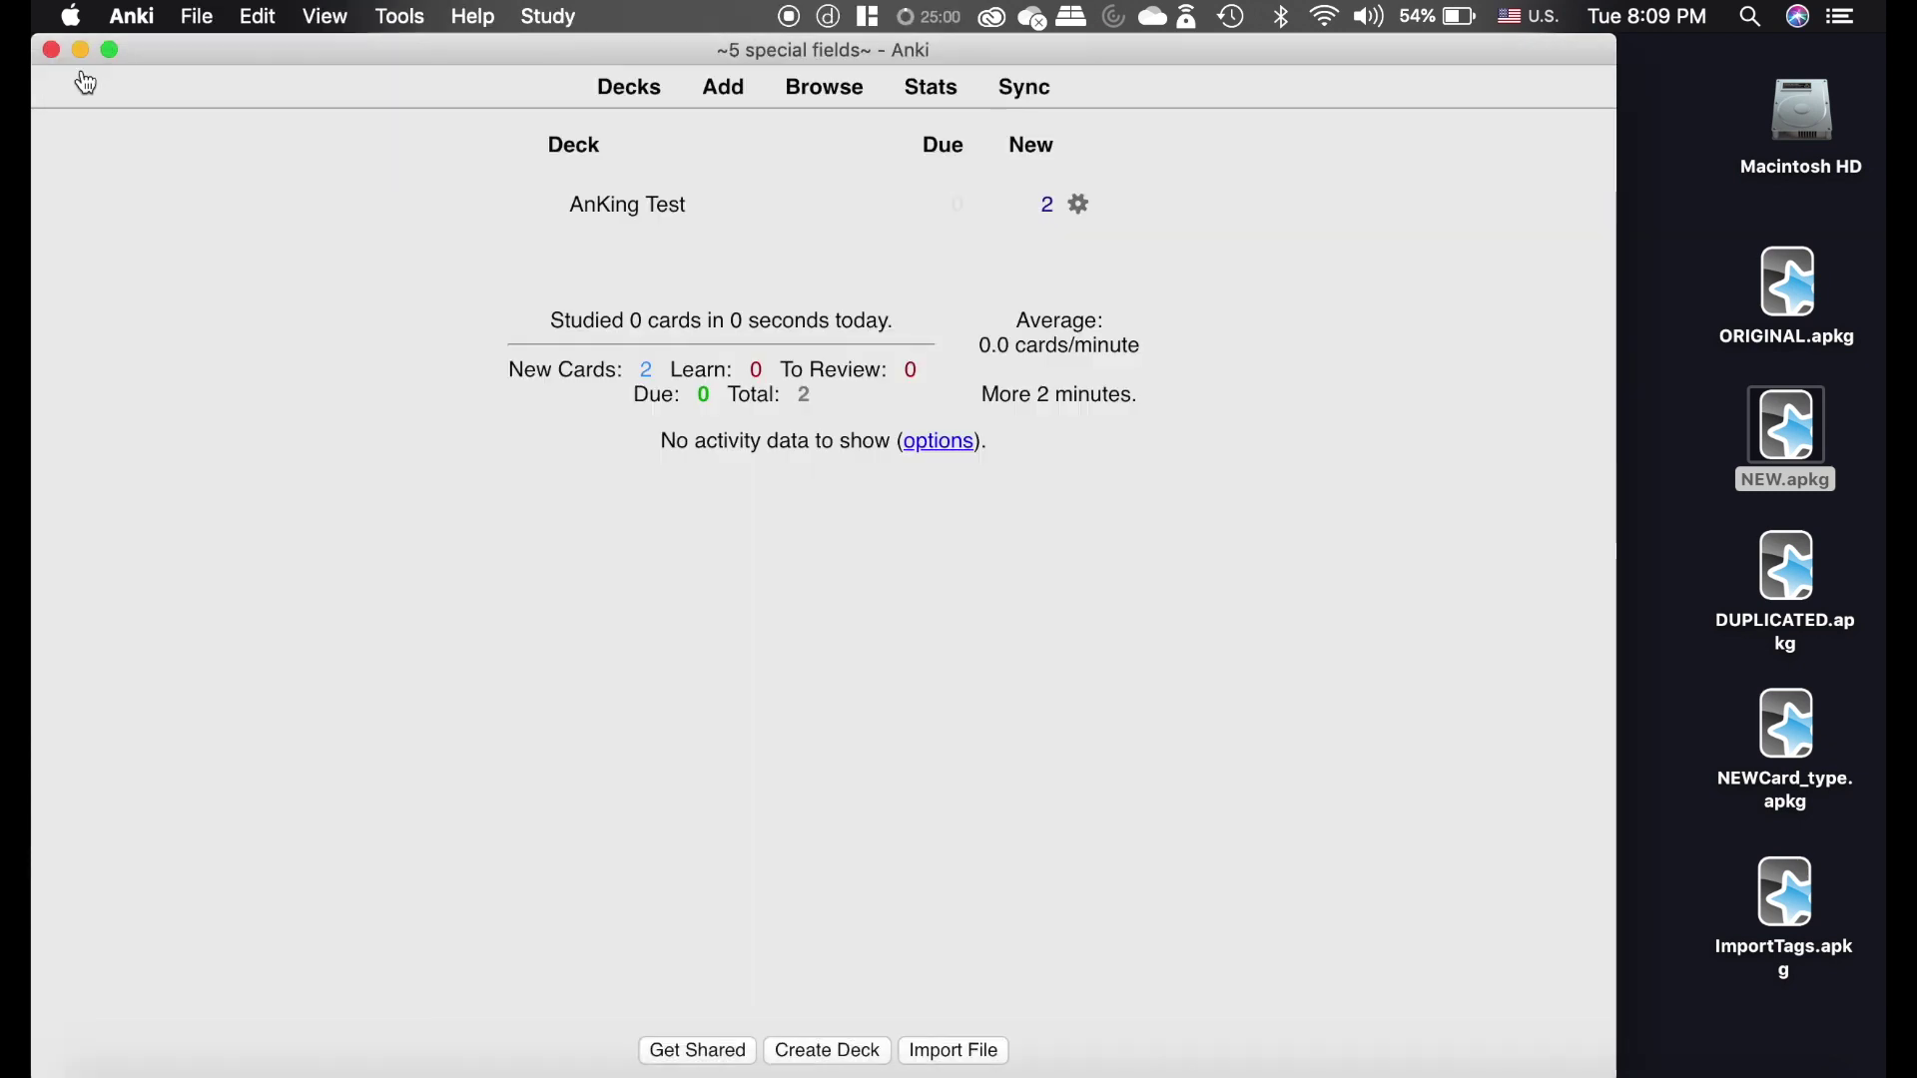
Switch to the ~6 special fields add tags~ profile.
left_click(207, 14)
left_click(217, 51)
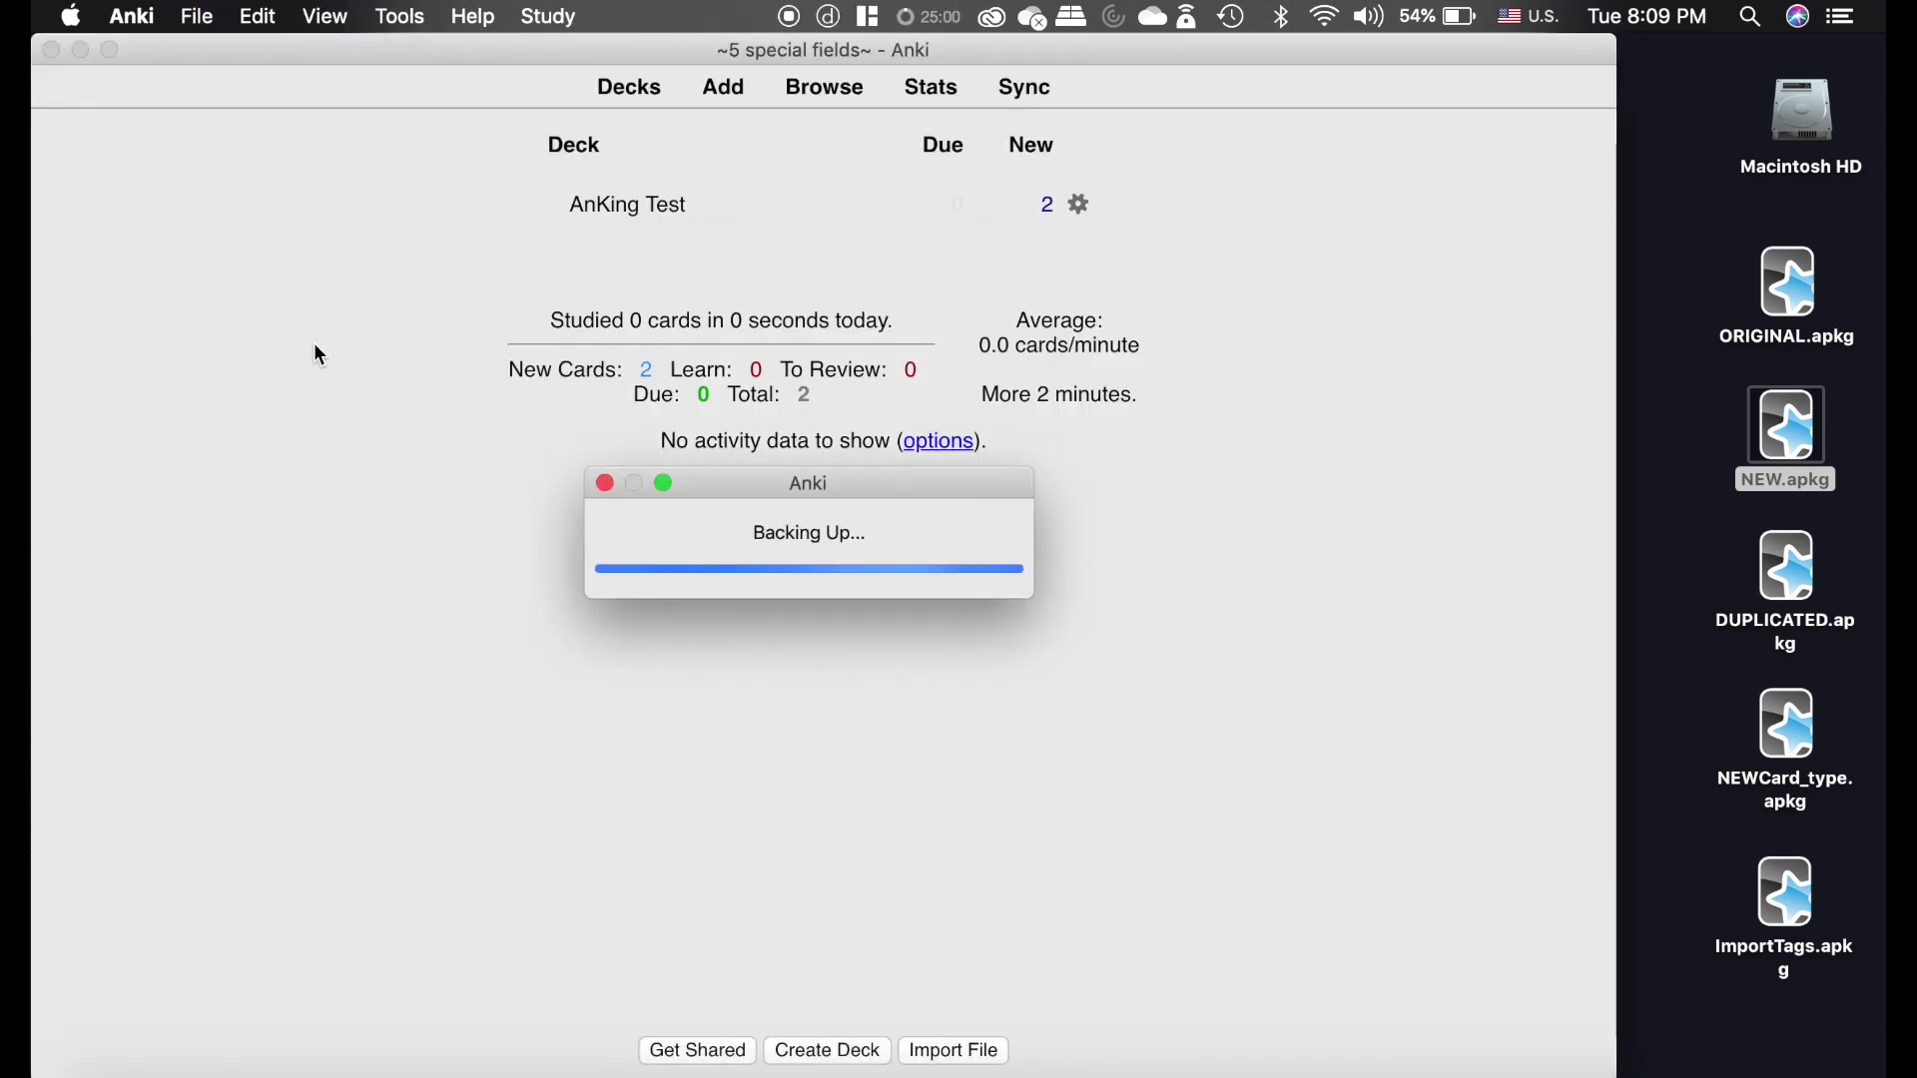
key("Down")
key("Return")
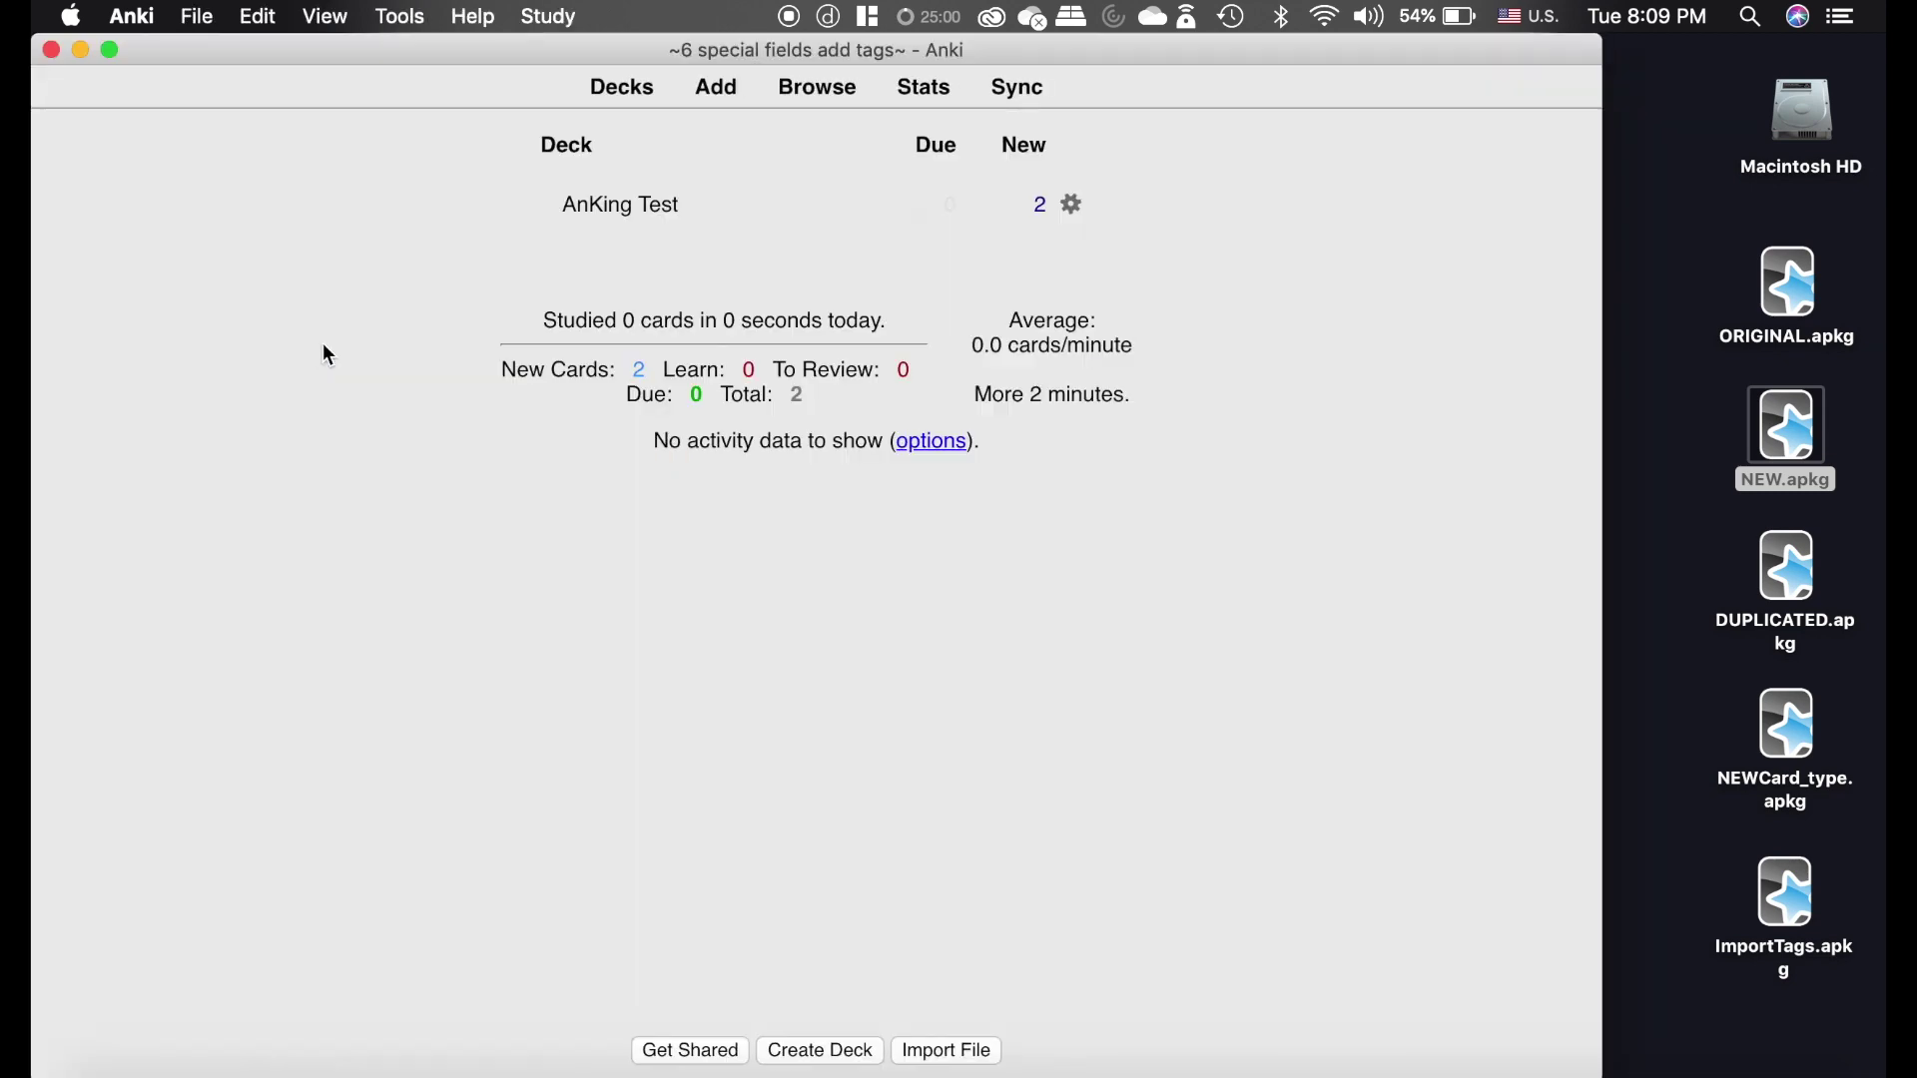
List the notes tagged unsuspended in the card browser and compare the fields and tags of both notes.
left_click(821, 90)
left_click_drag(1682, 809, 1653, 1072)
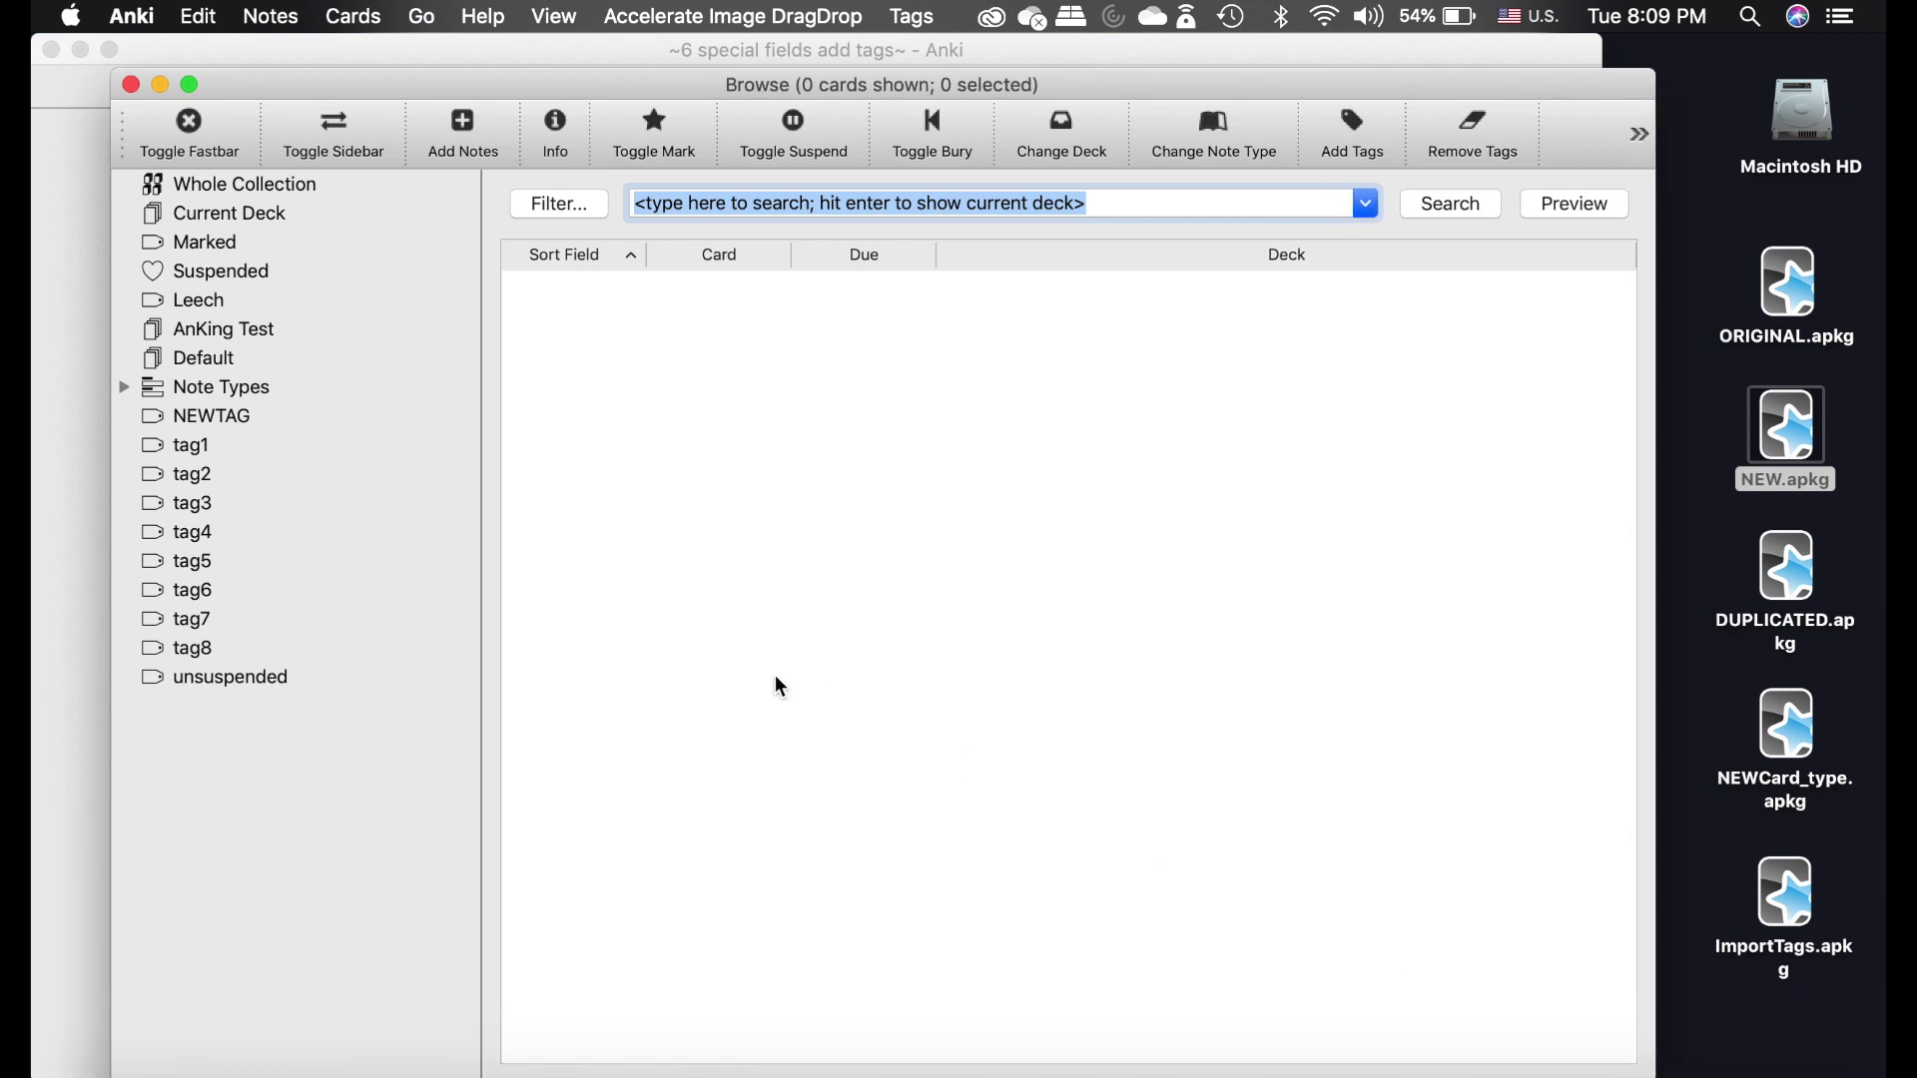
left_click(230, 679)
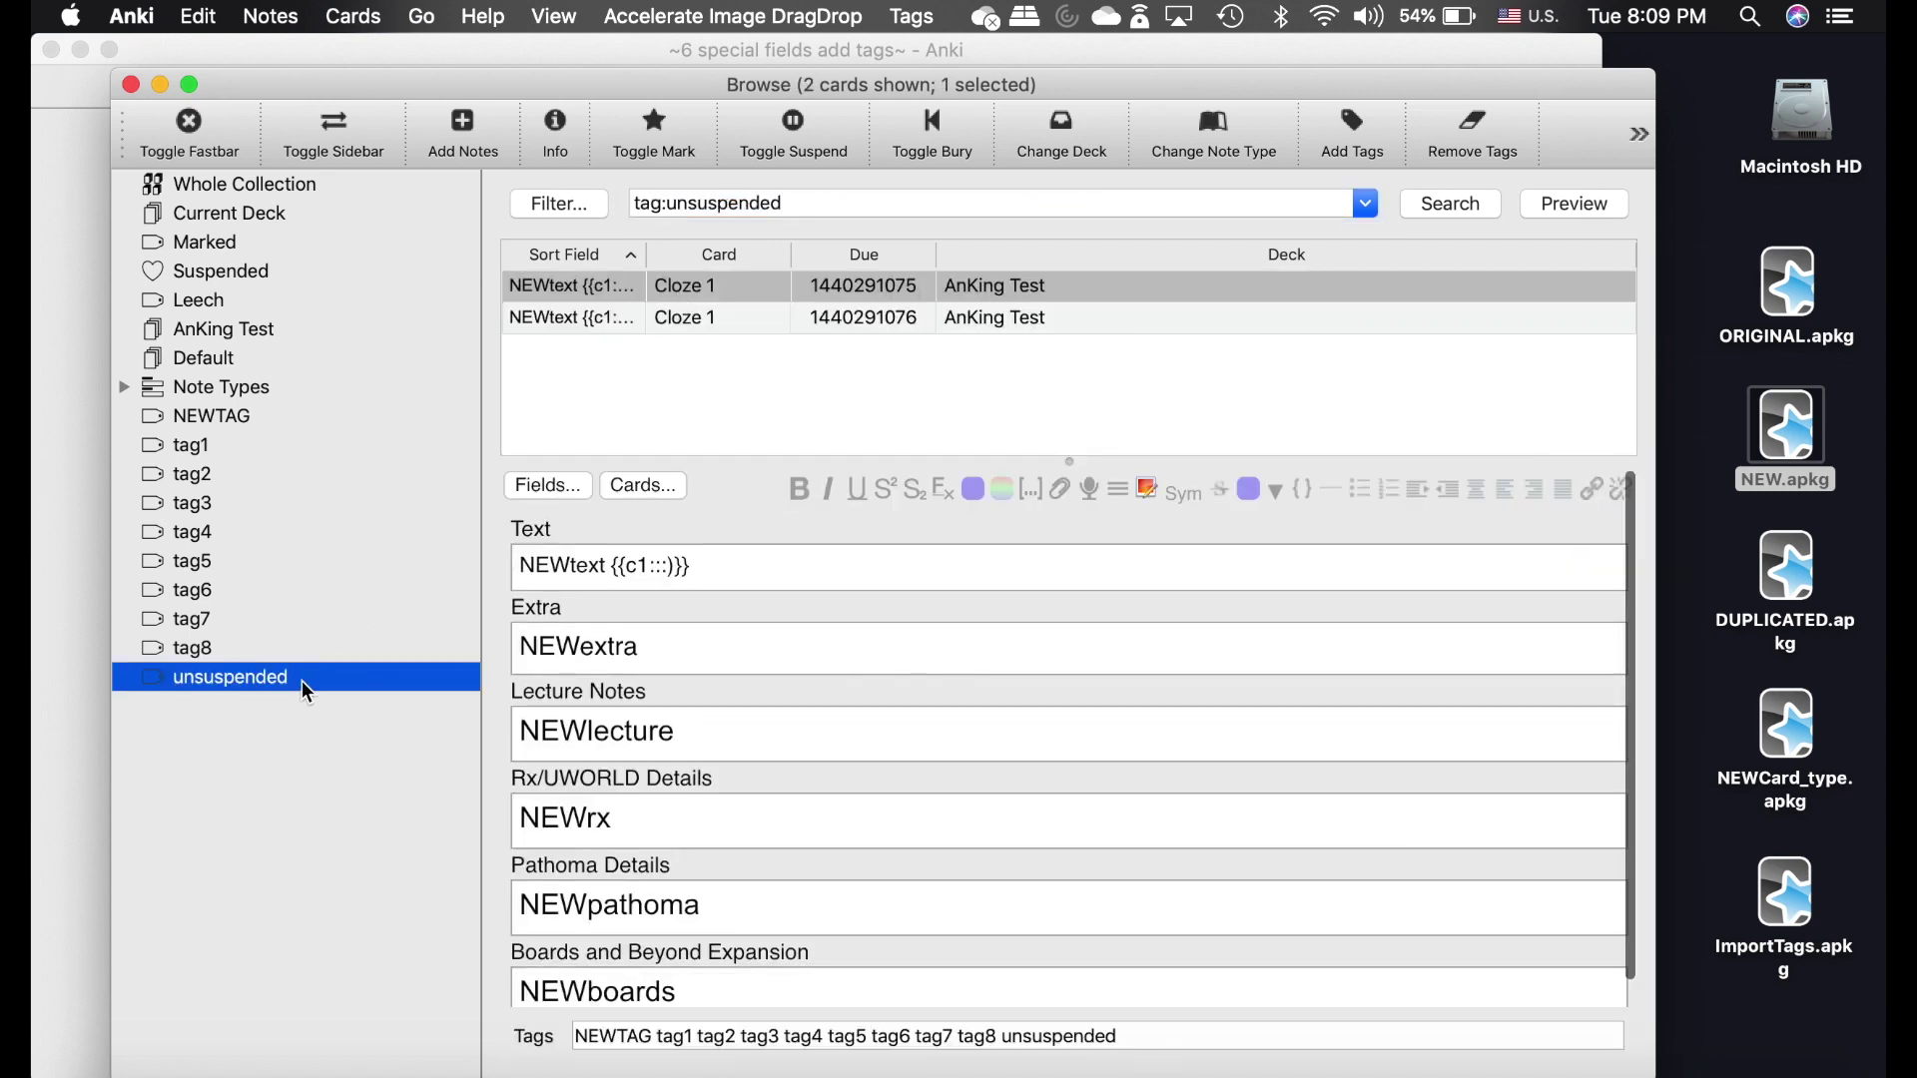
left_click(821, 320)
left_click(791, 288)
left_click(721, 318)
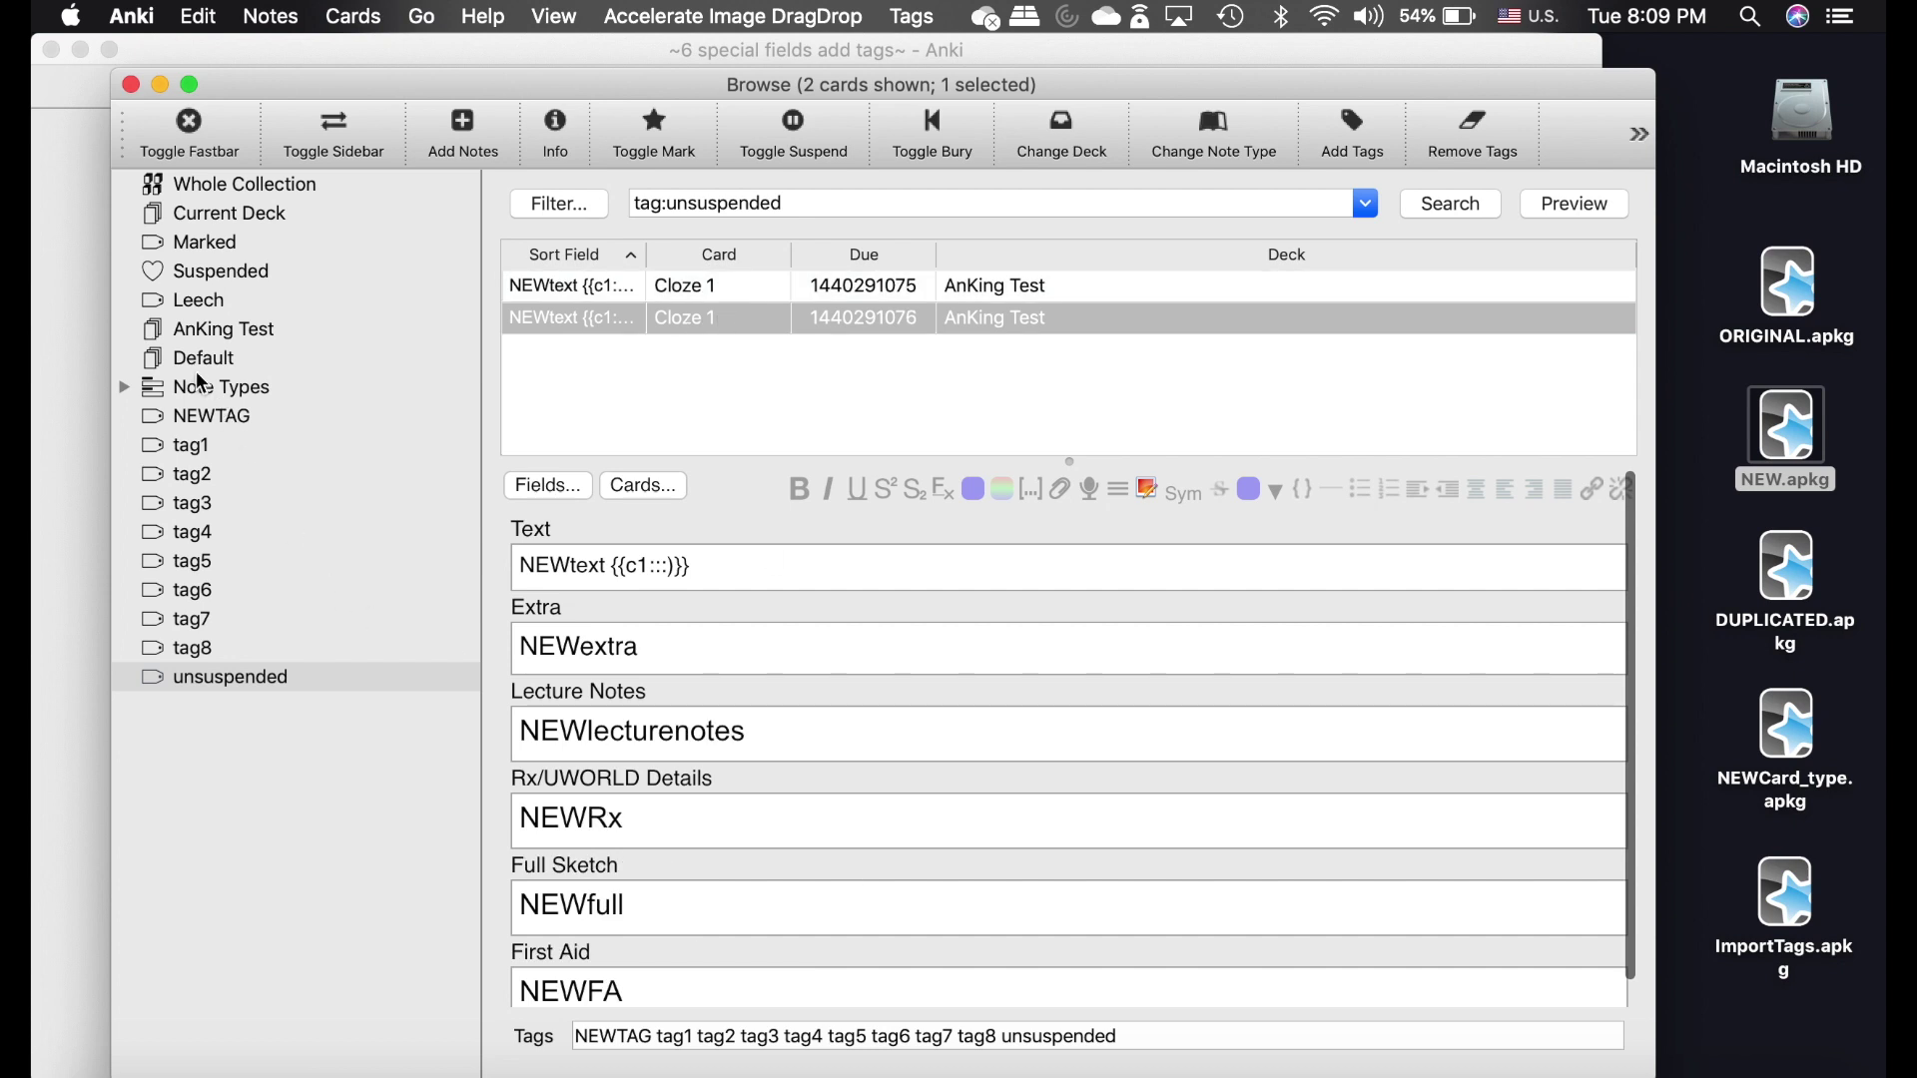
scroll(666, 699, "down", 1)
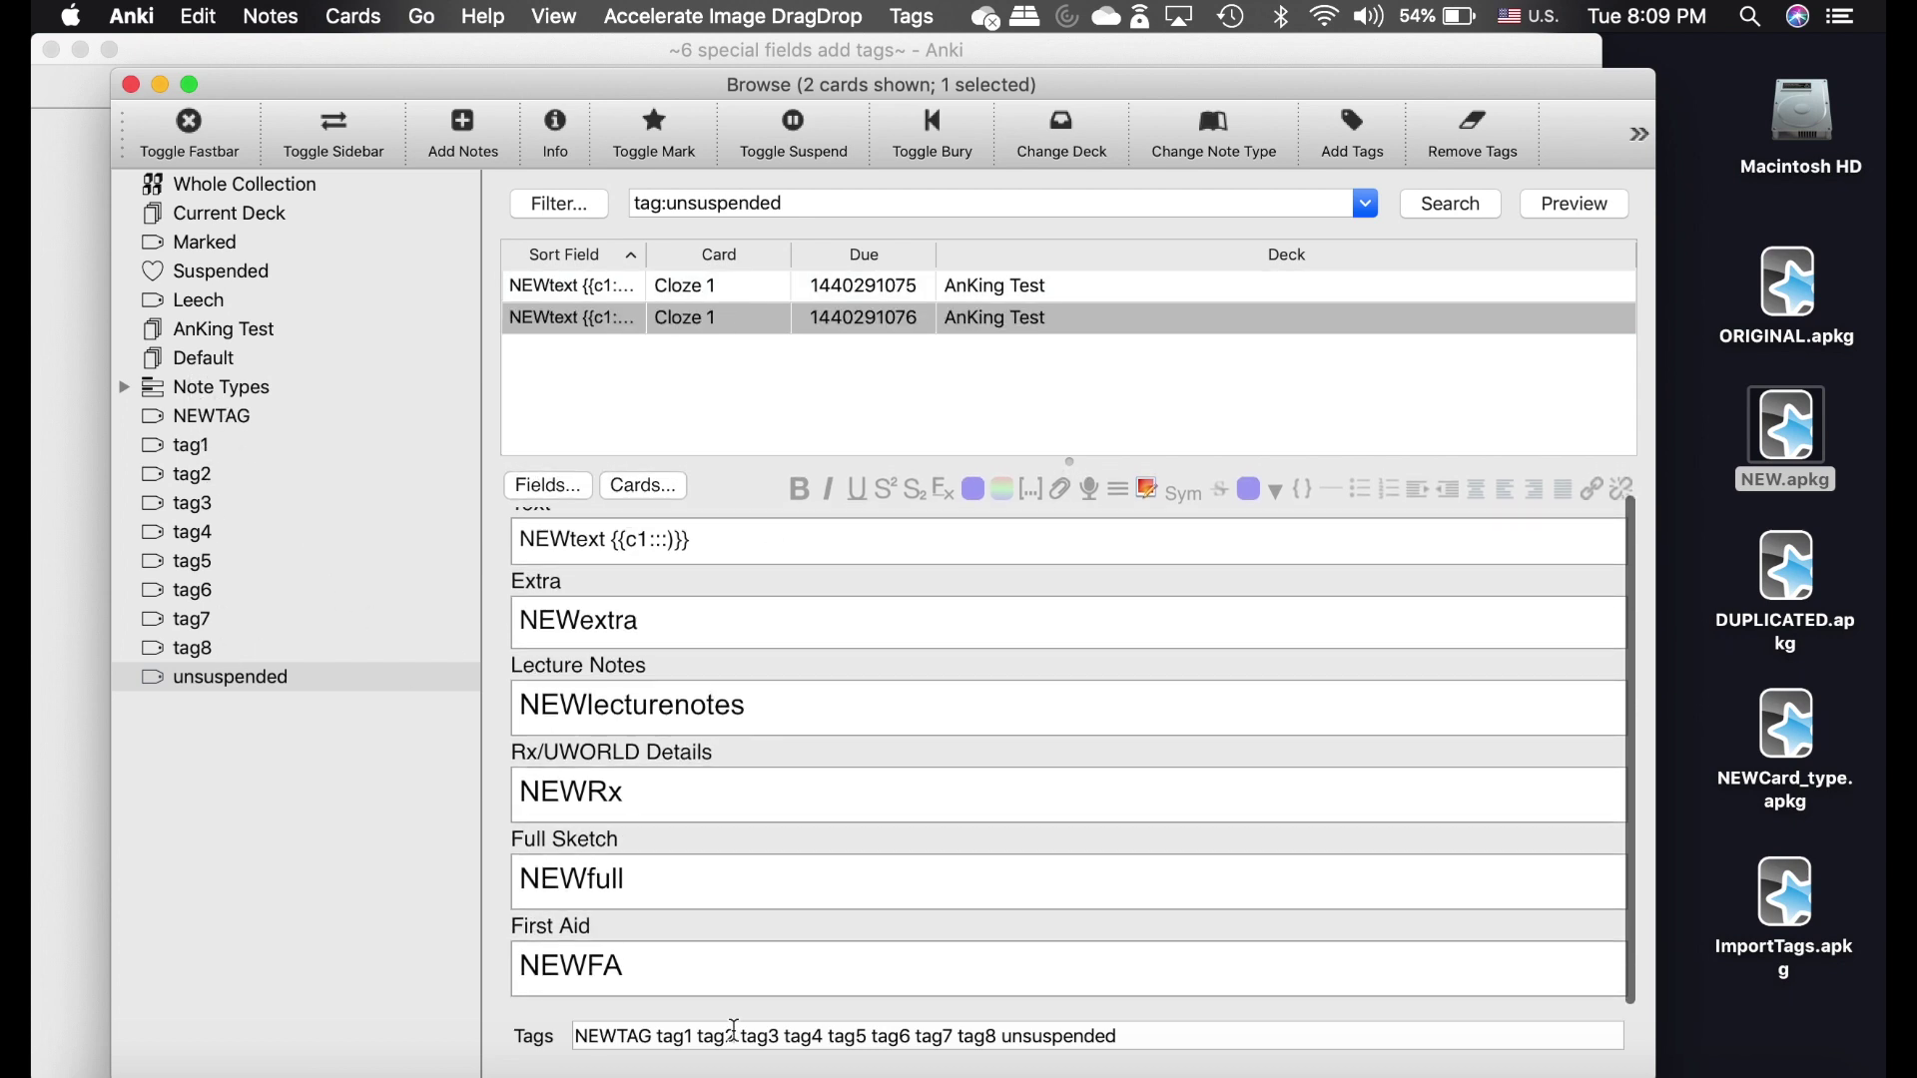
scroll(664, 684, "up", 1)
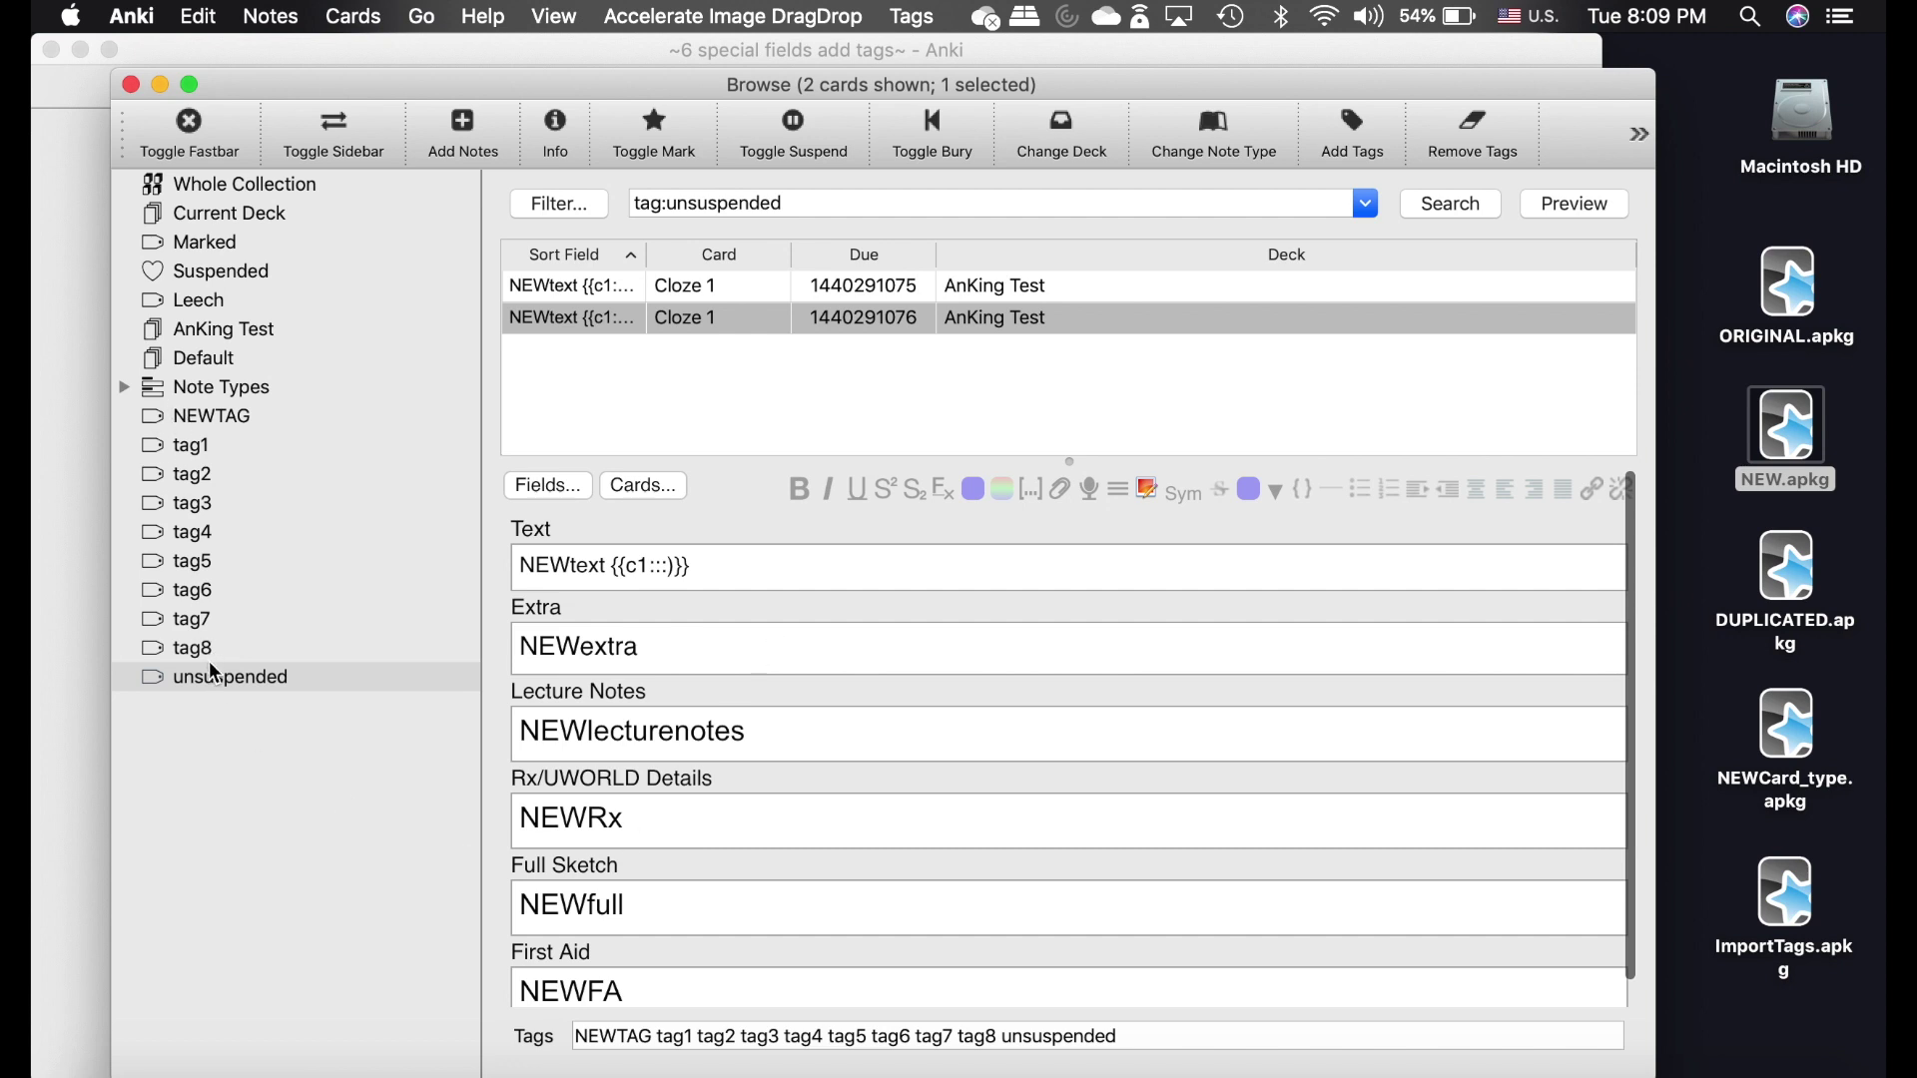
left_click(716, 295, "shift")
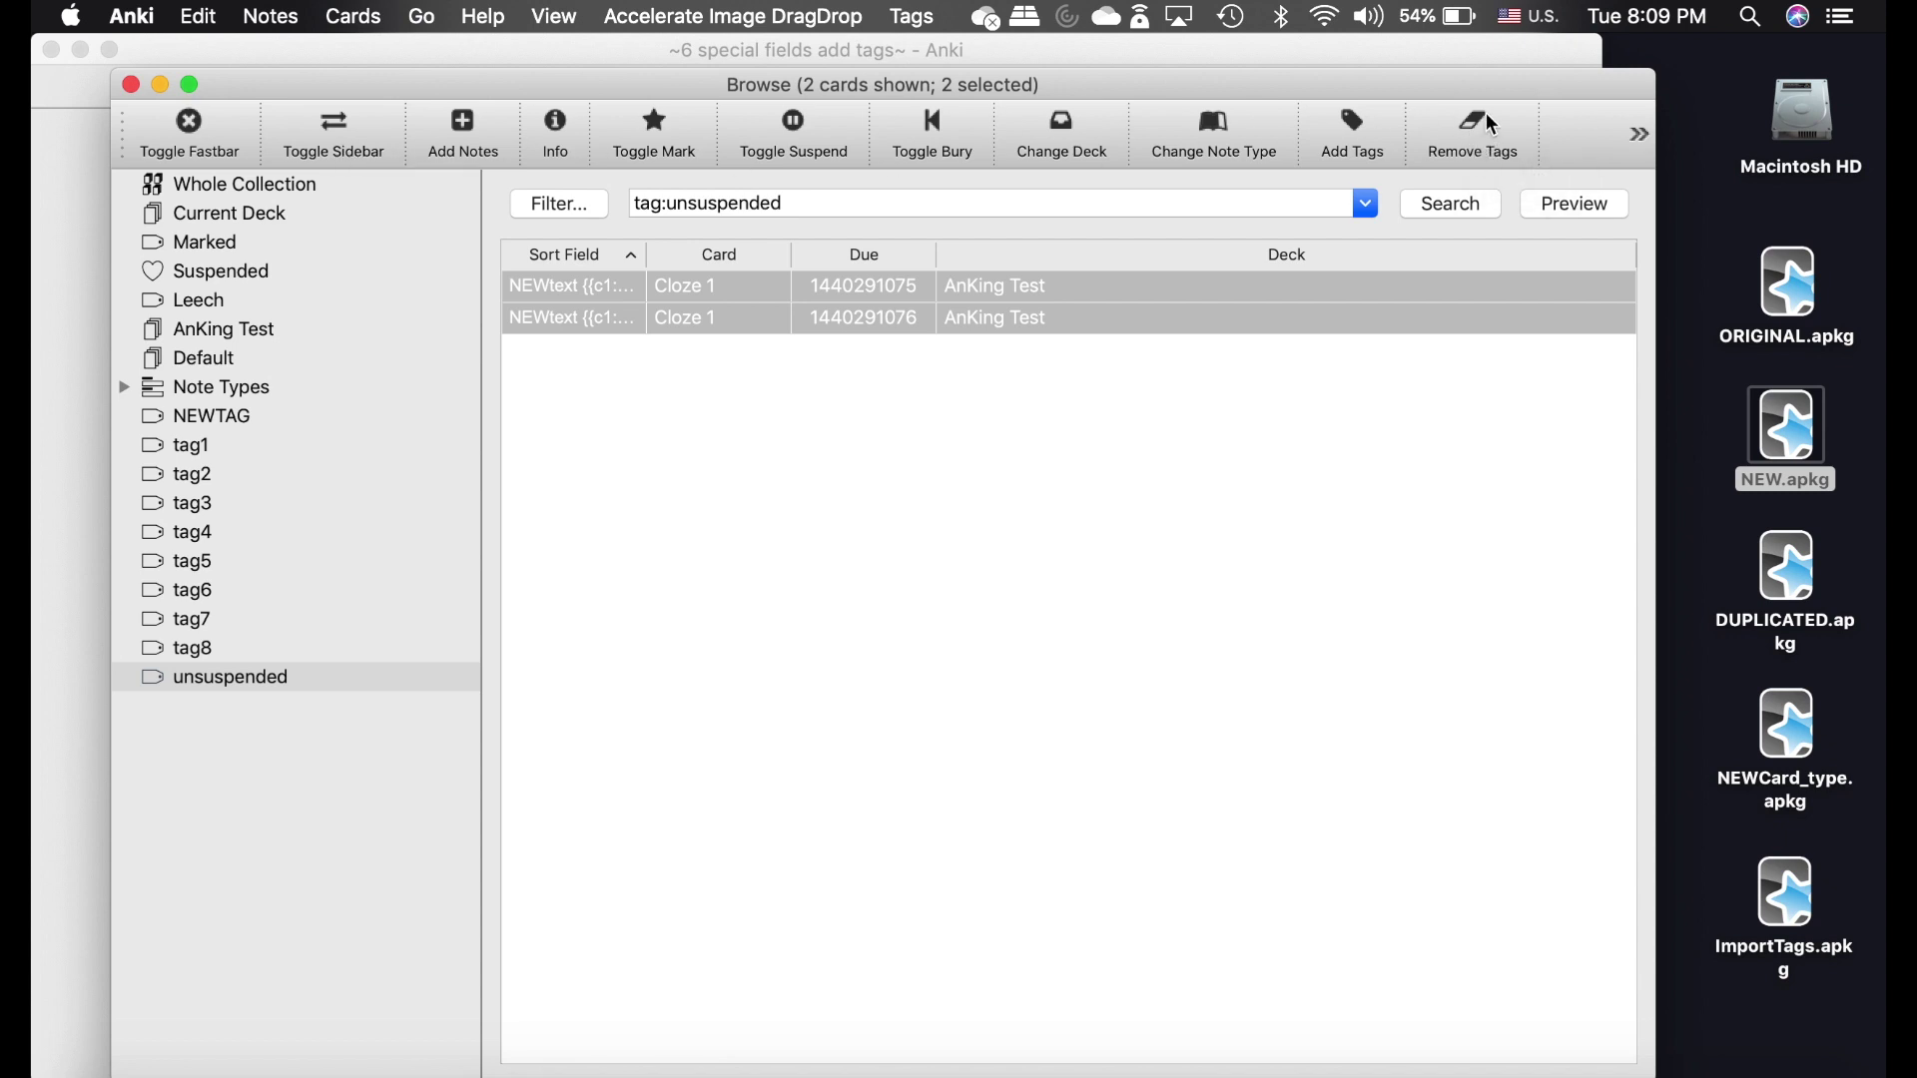
left_click(340, 12)
mouse_move(262, 14)
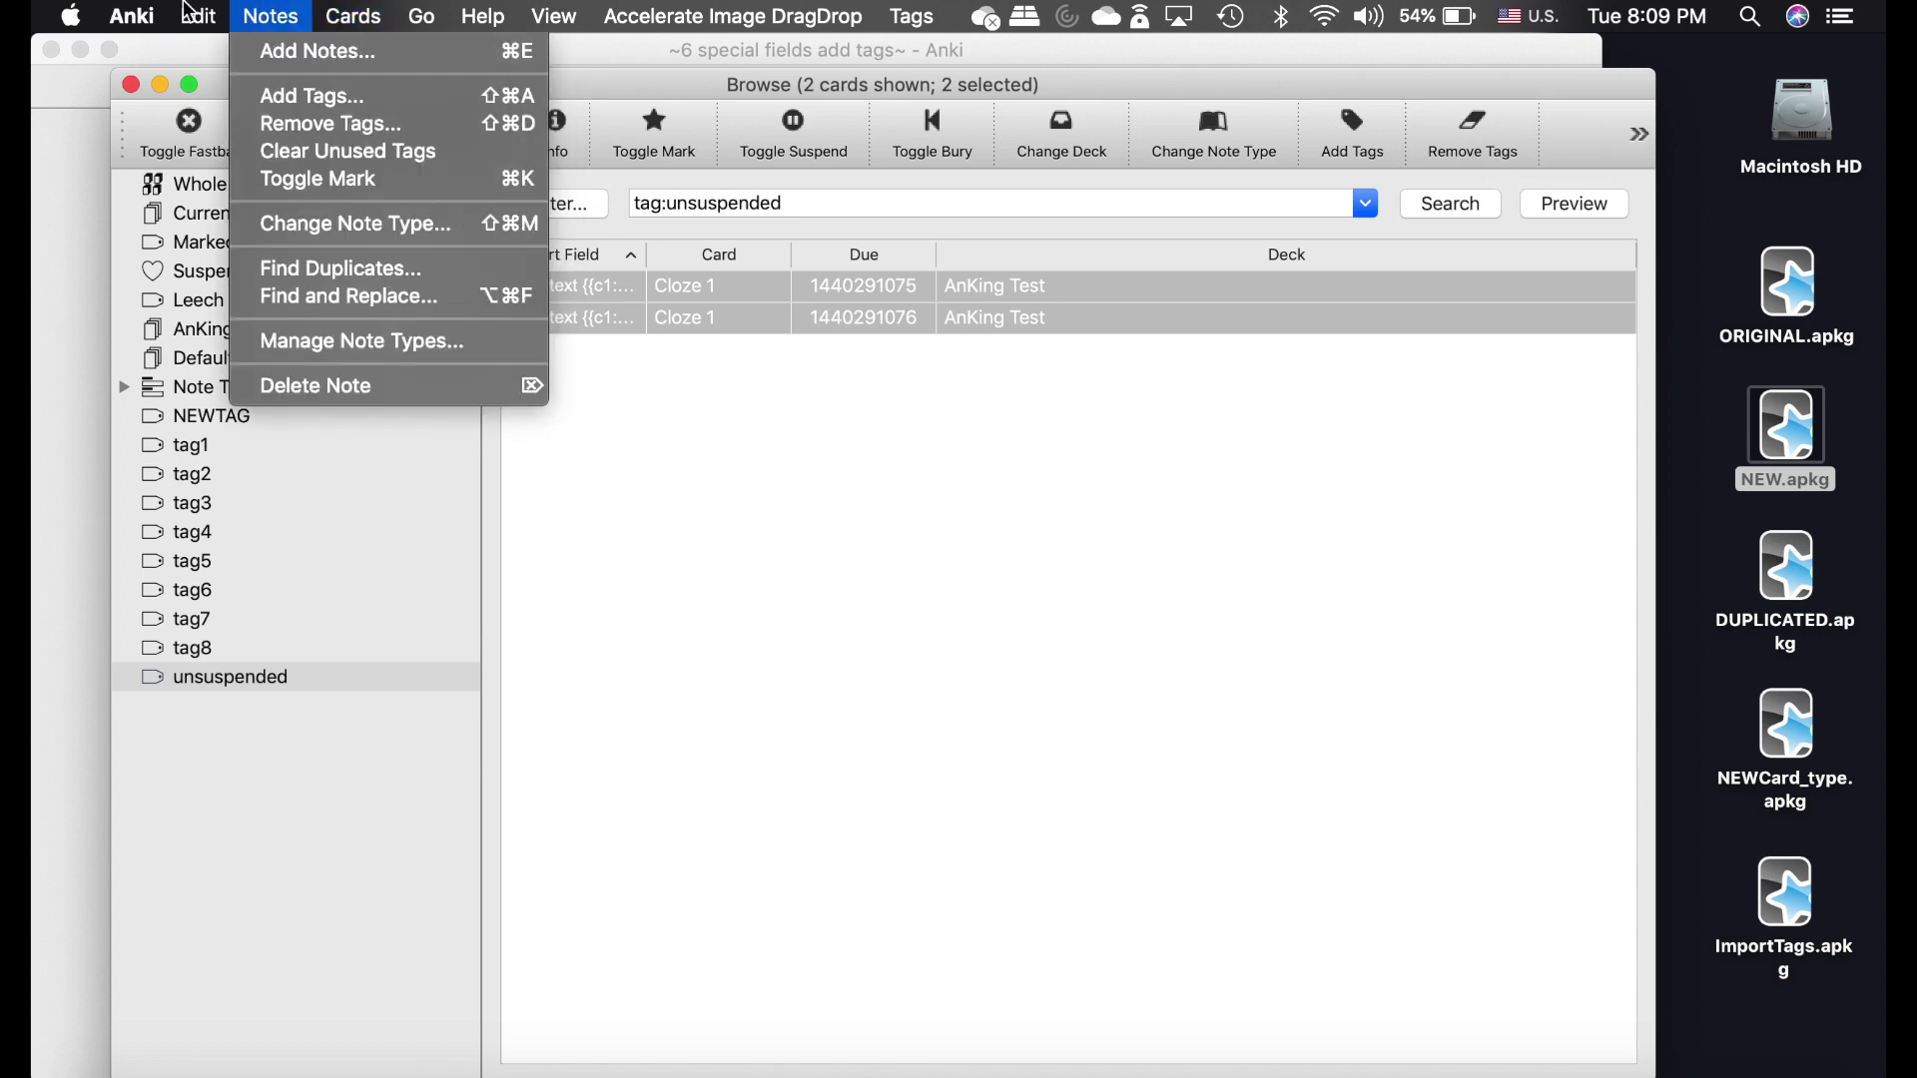
mouse_move(535, 12)
left_click(1275, 542)
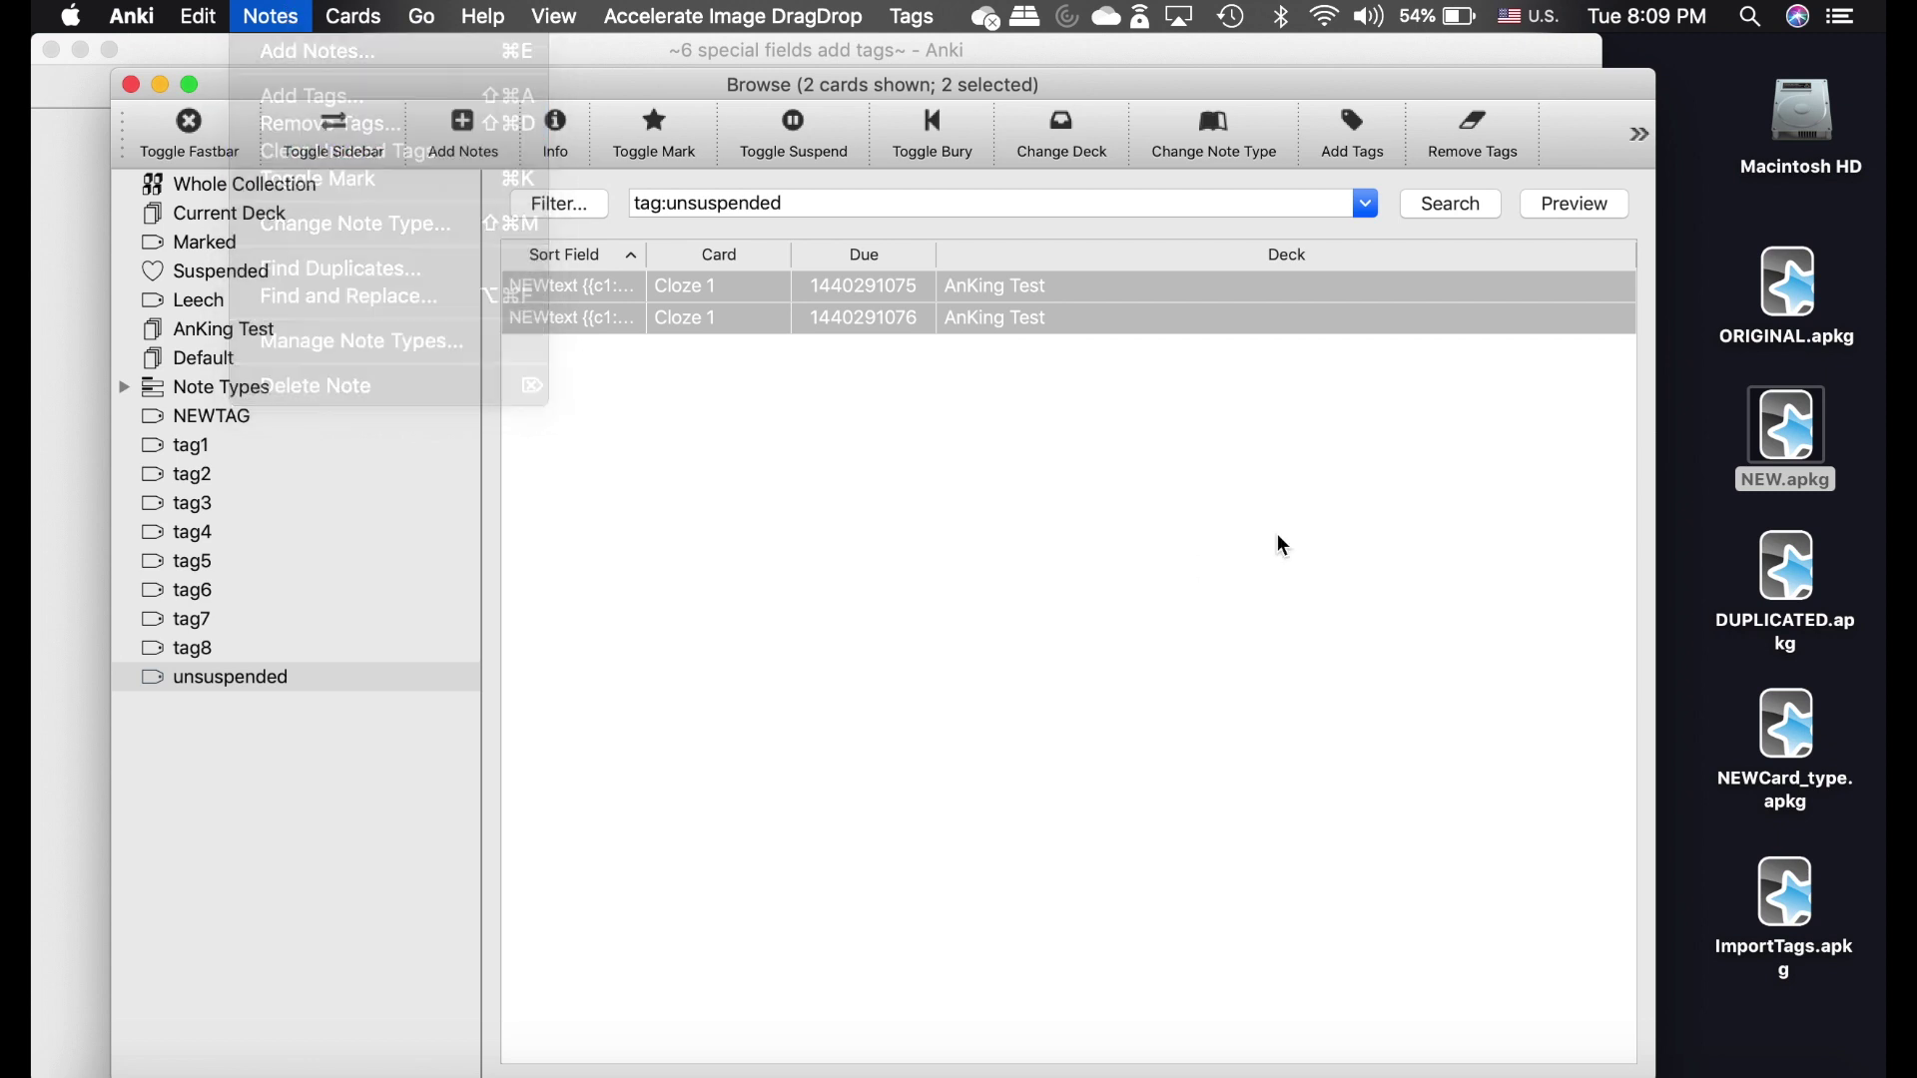
left_click(1488, 145)
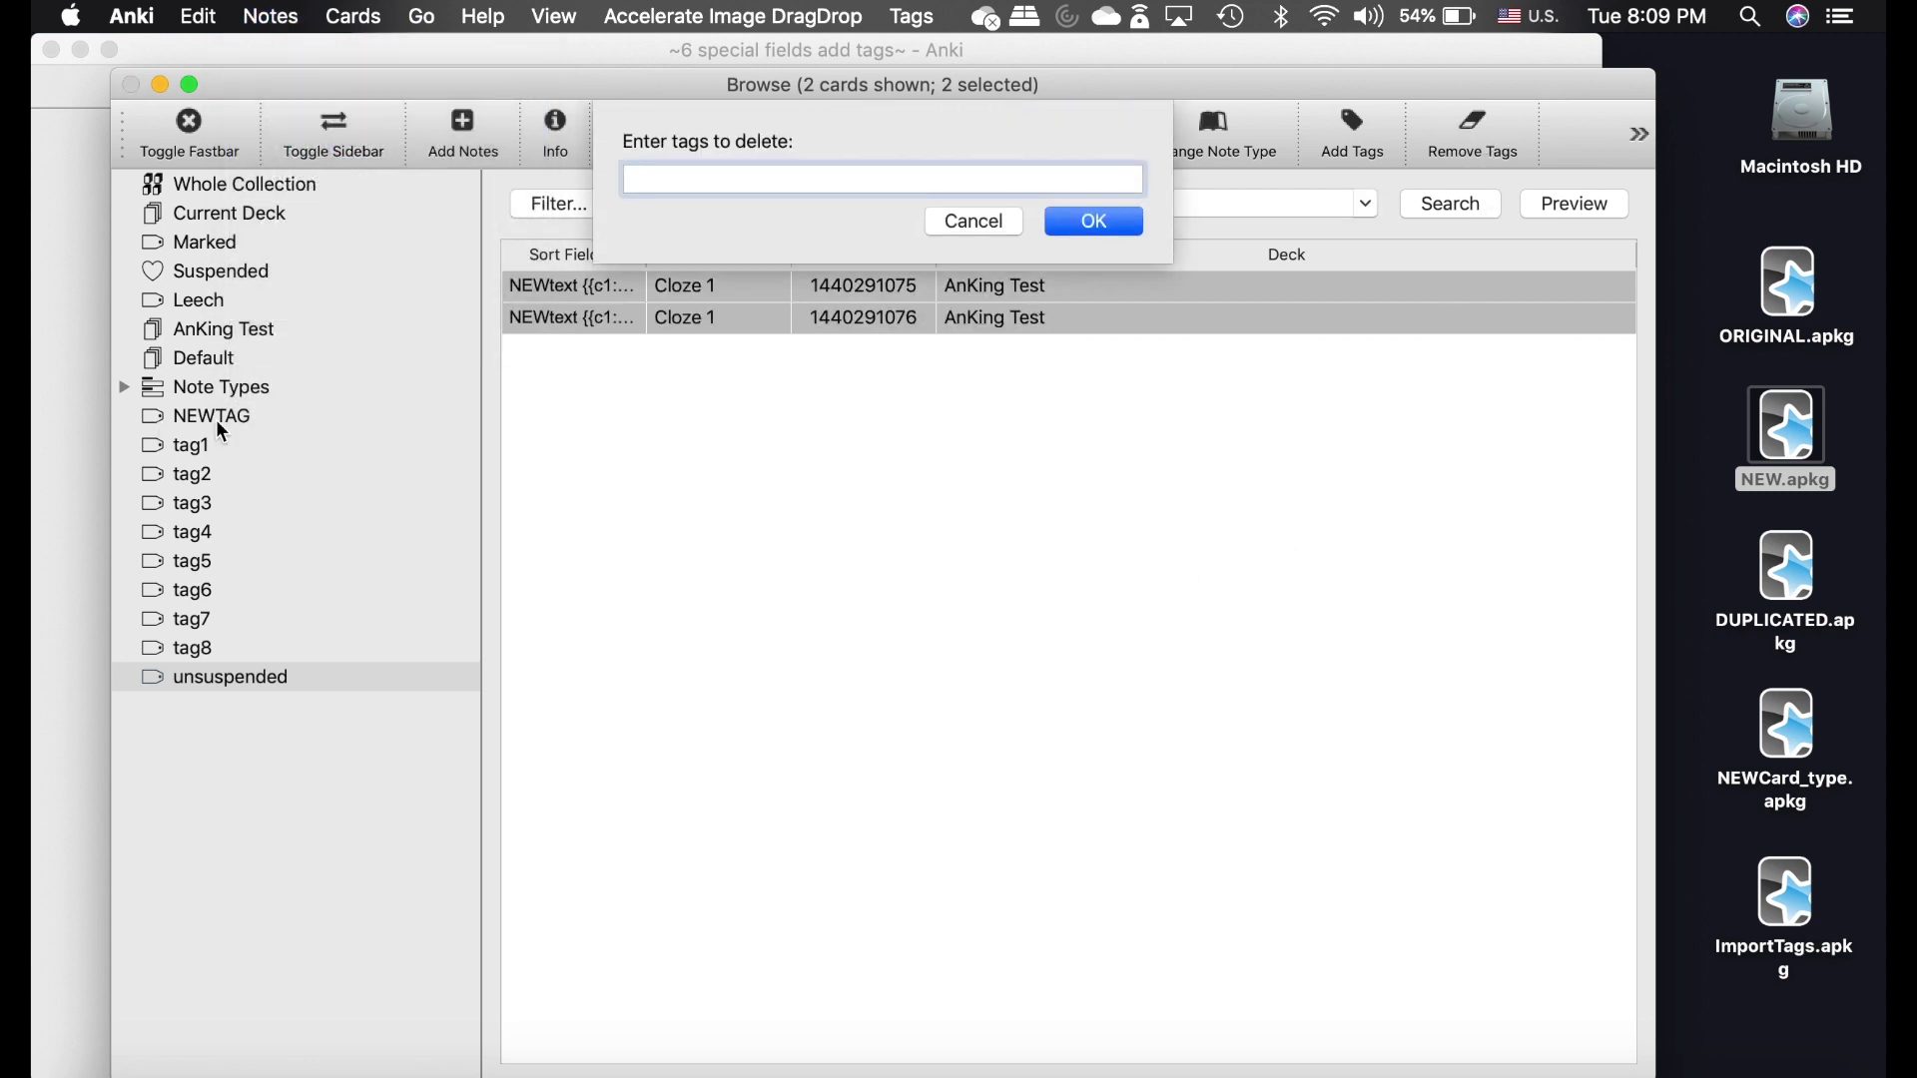
type("new")
left_click(717, 196)
type("tag")
left_click(719, 203)
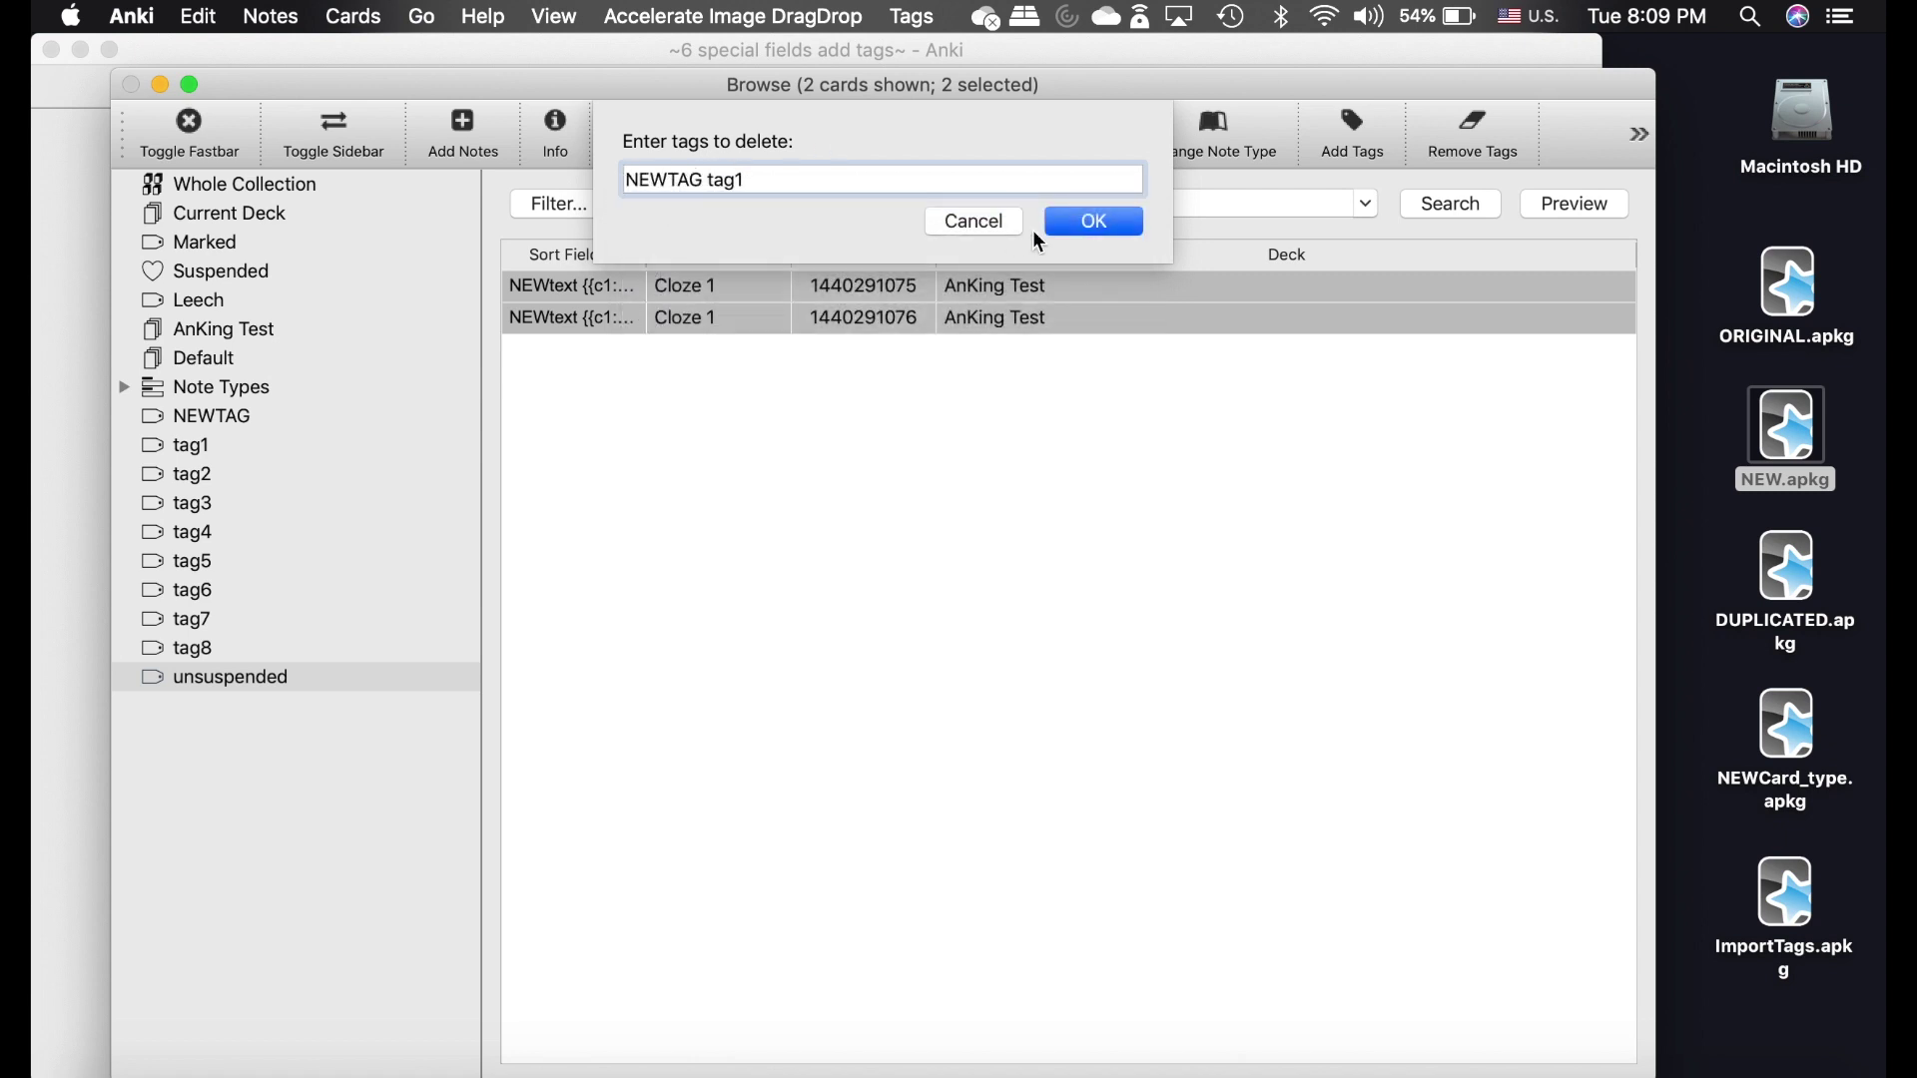
left_click(977, 222)
List the notes tagged NEWTAG and view the rename and delete options for that tag.
left_click(615, 303)
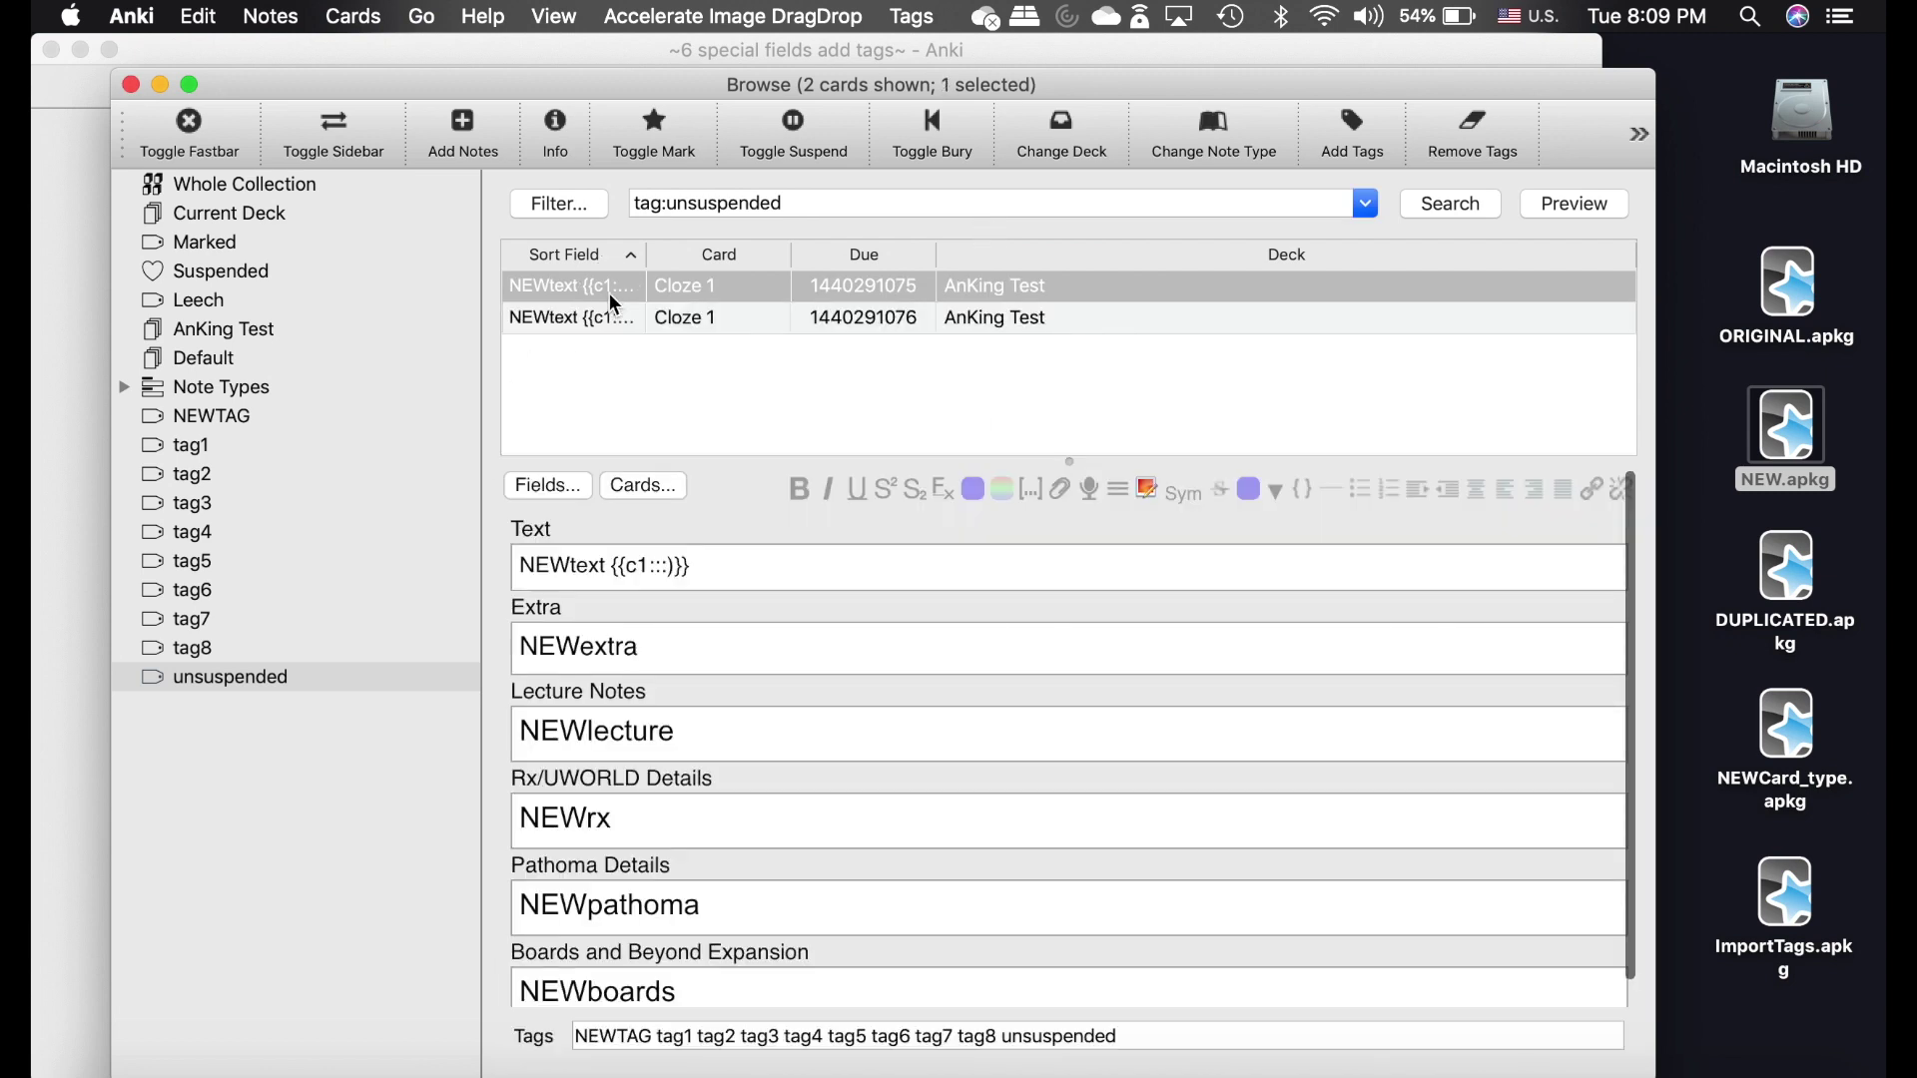
left_click(243, 416)
right_click(265, 416)
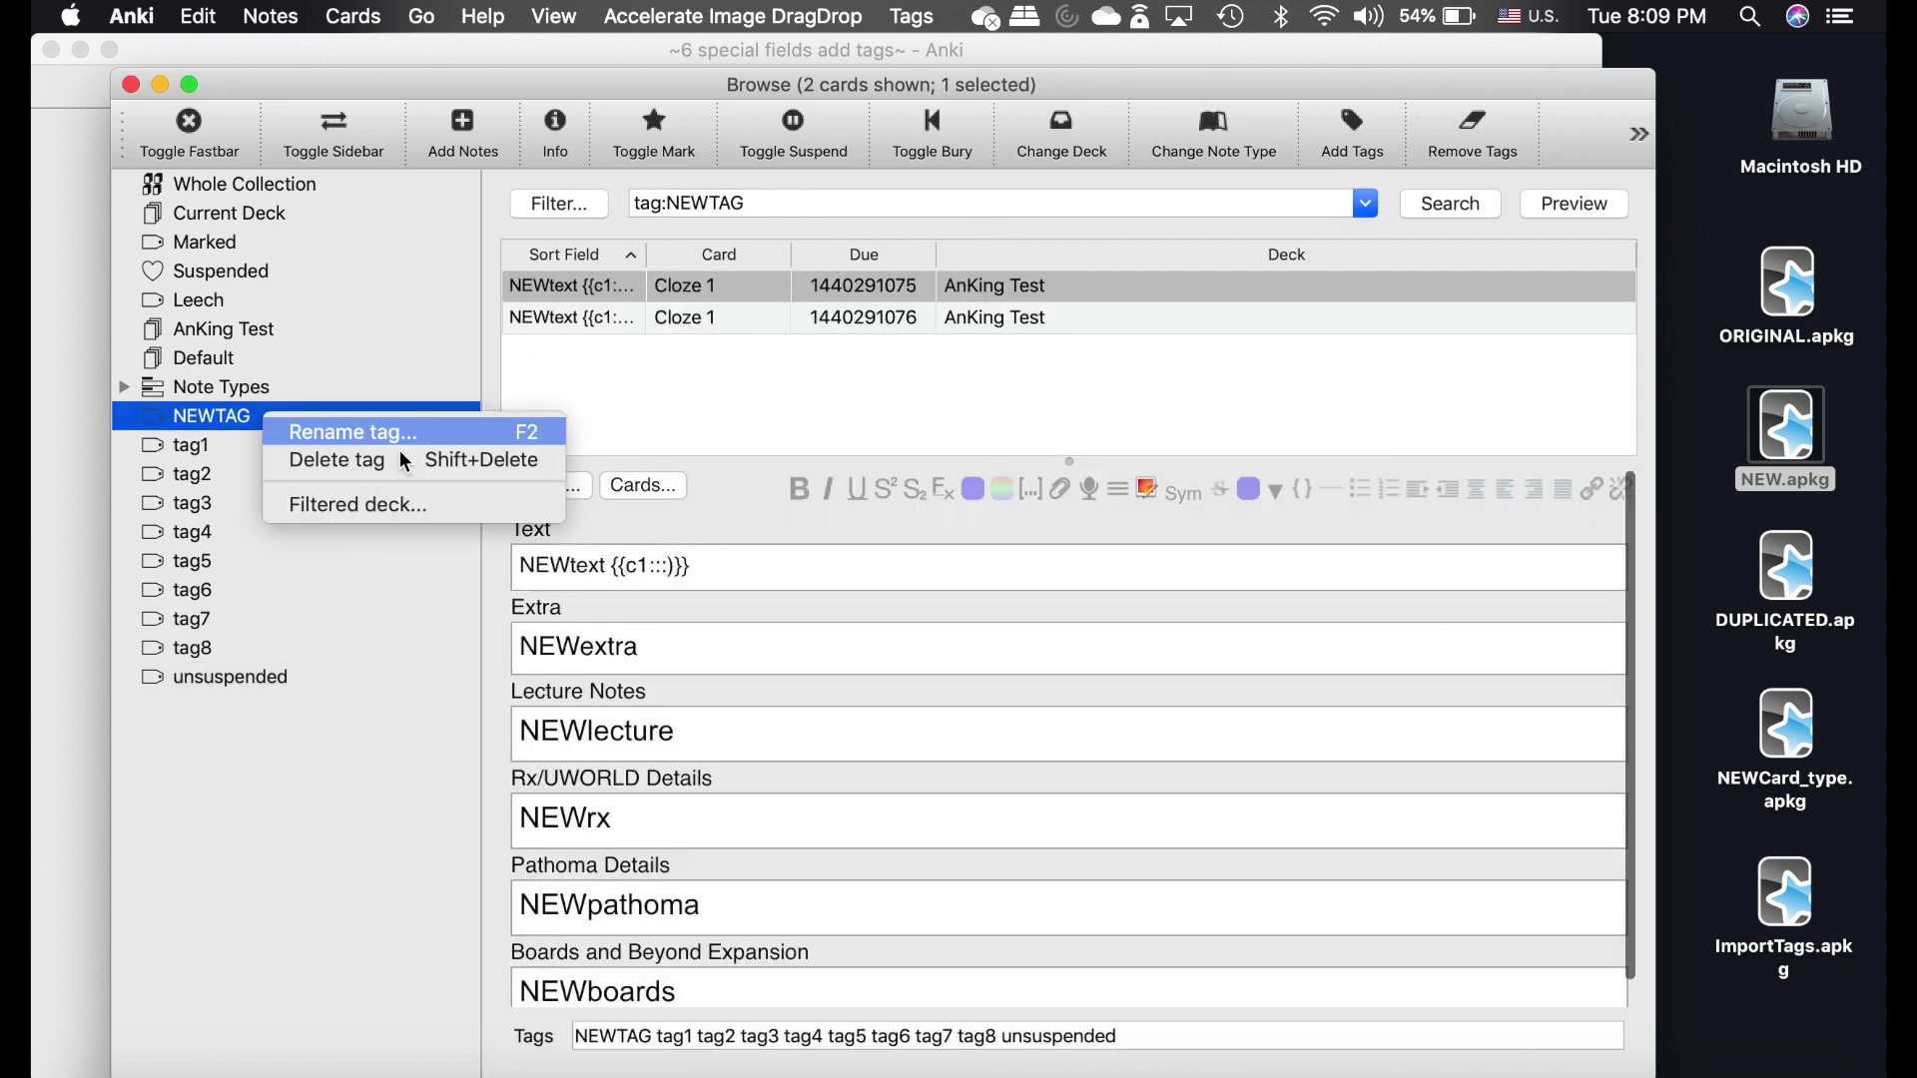
left_click(273, 415)
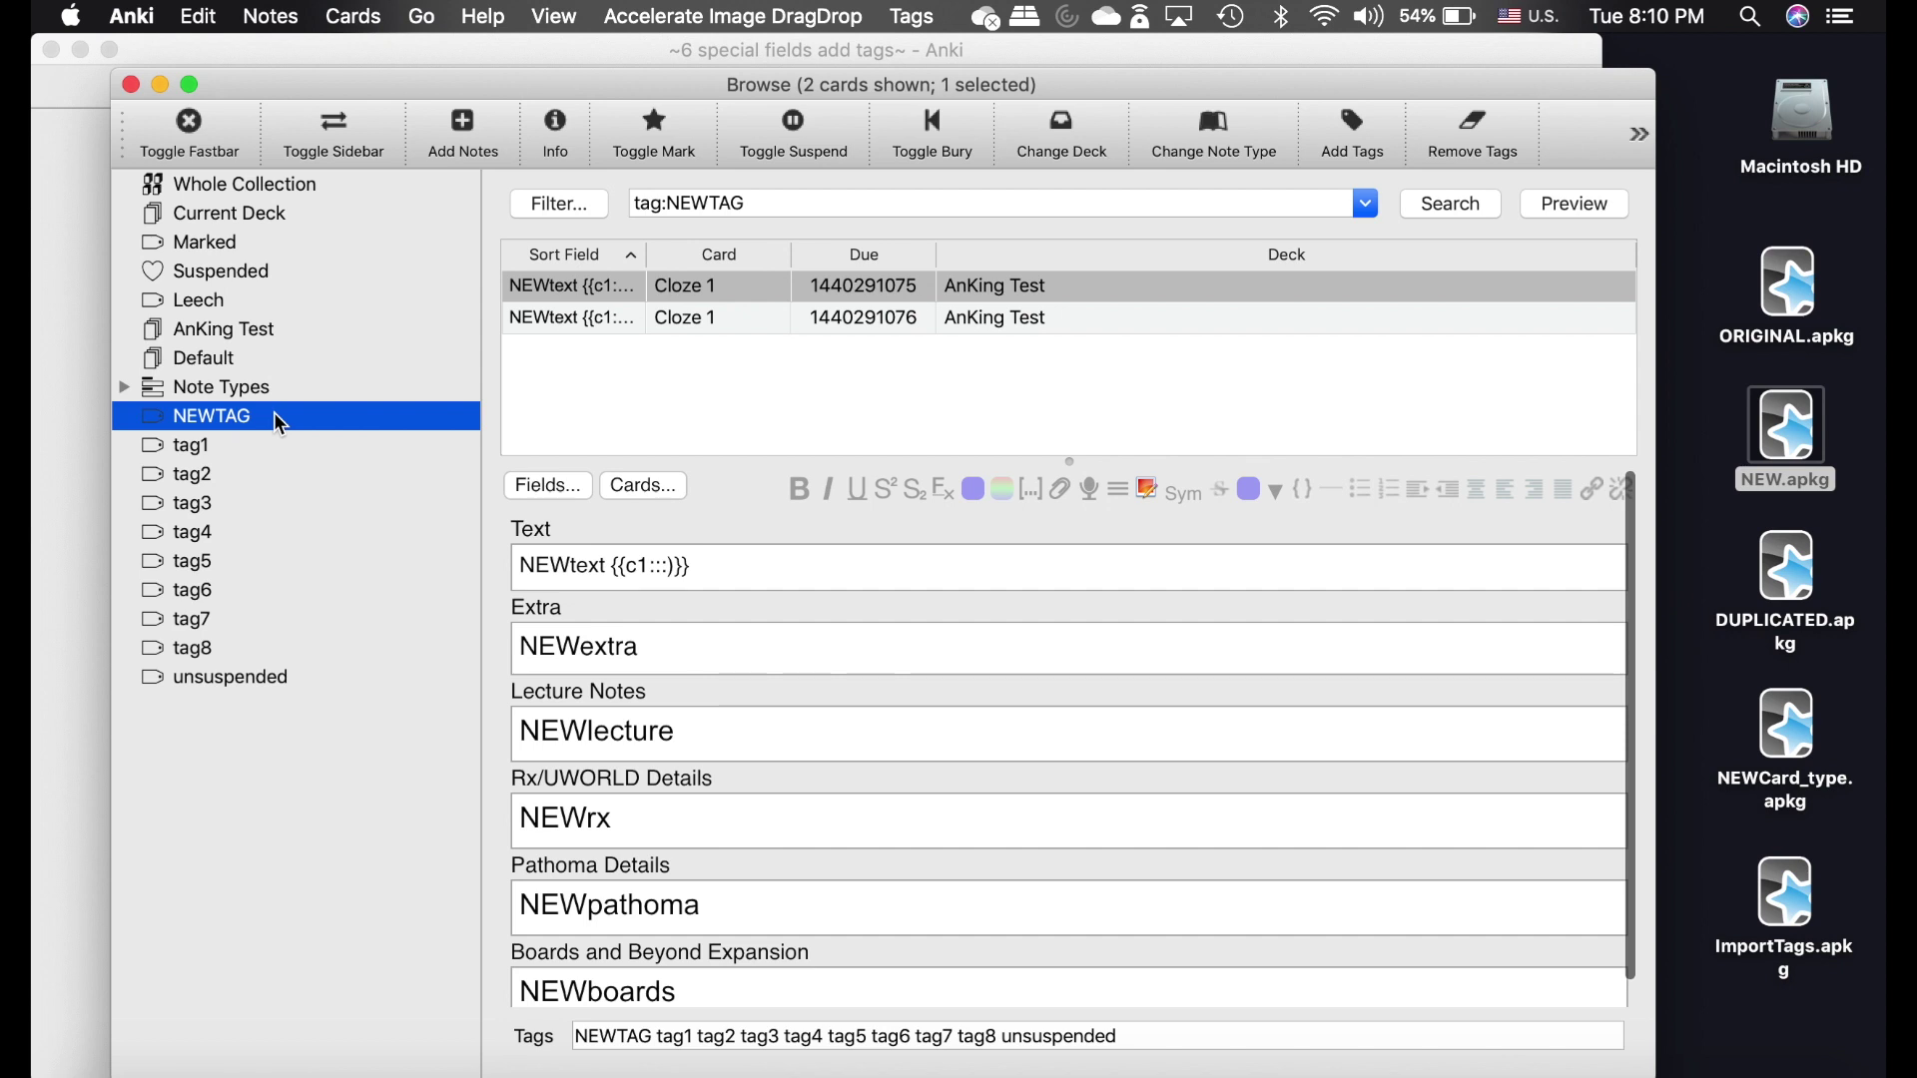
Nest the tags tag1 through tag8 under NEWTAG in the card browser.
left_click(250, 443)
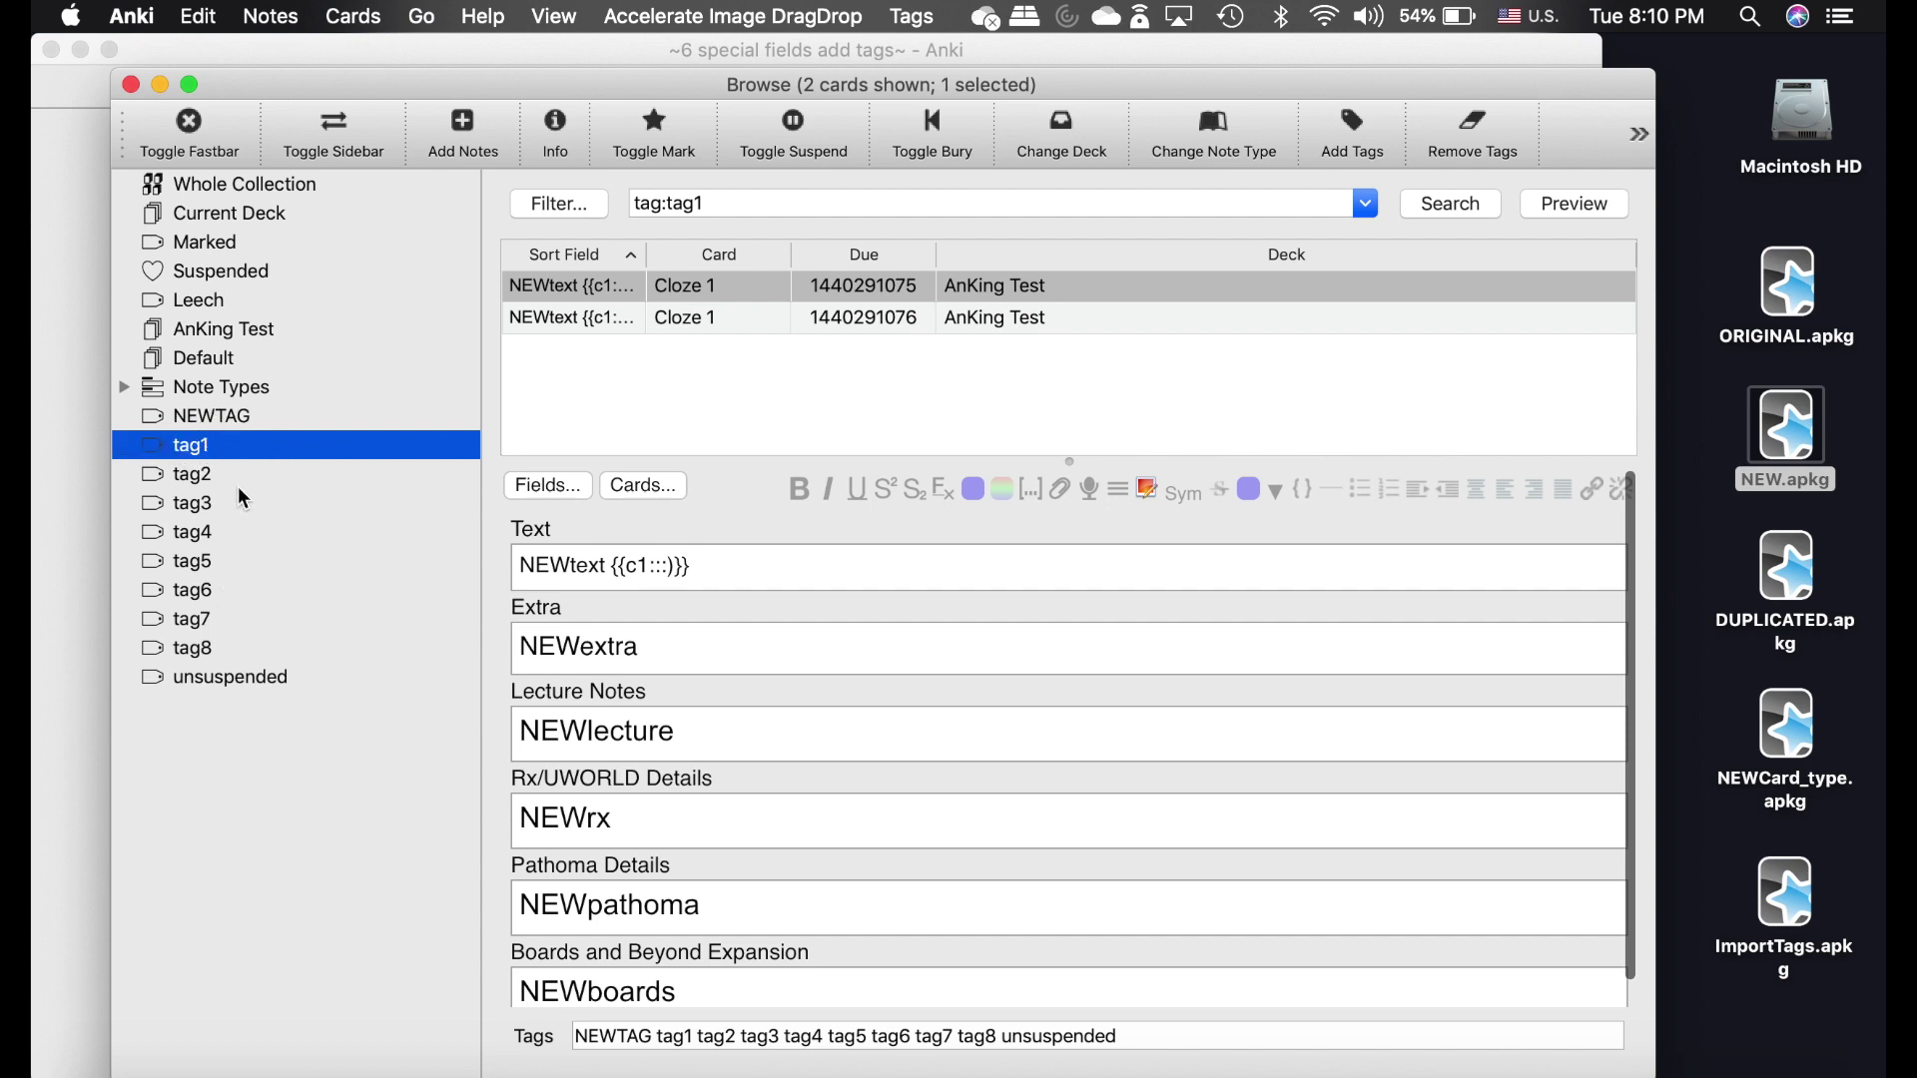
left_click(237, 655, "shift")
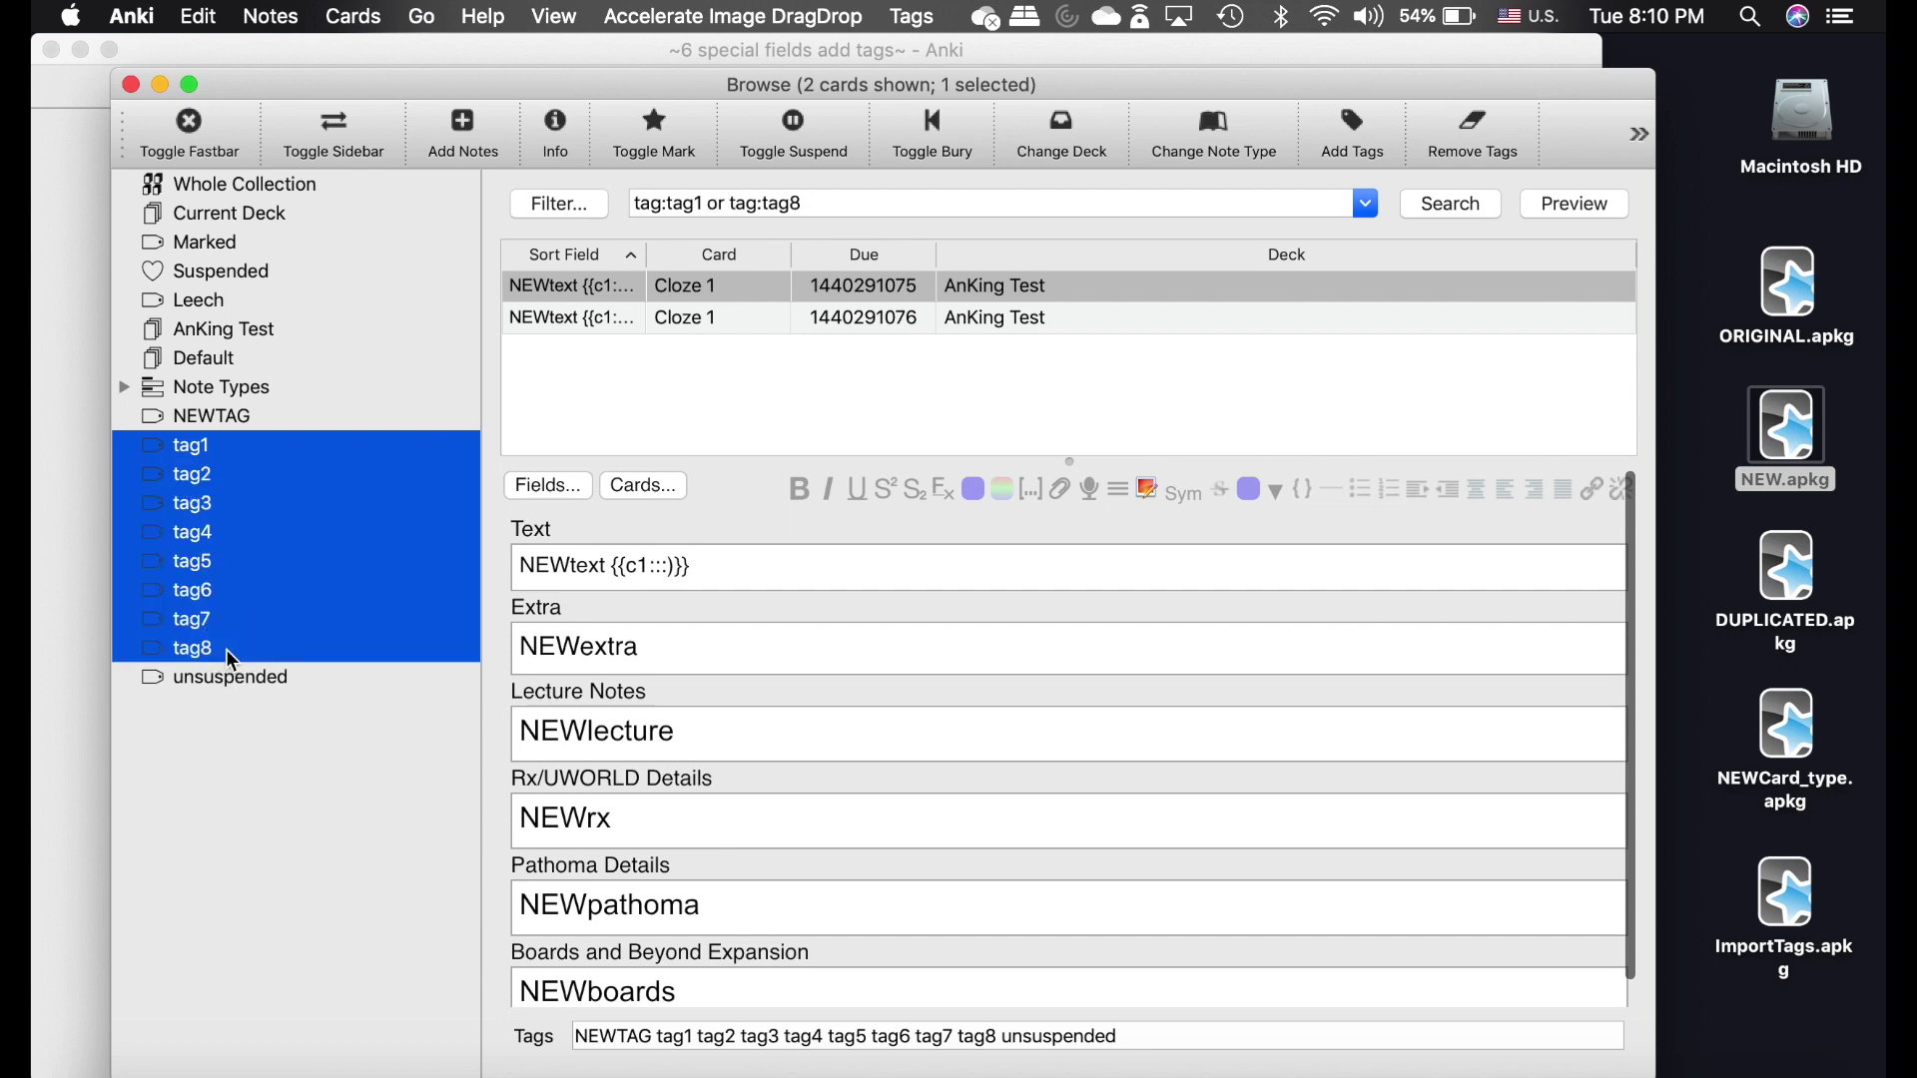
left_click_drag(249, 461, 222, 417)
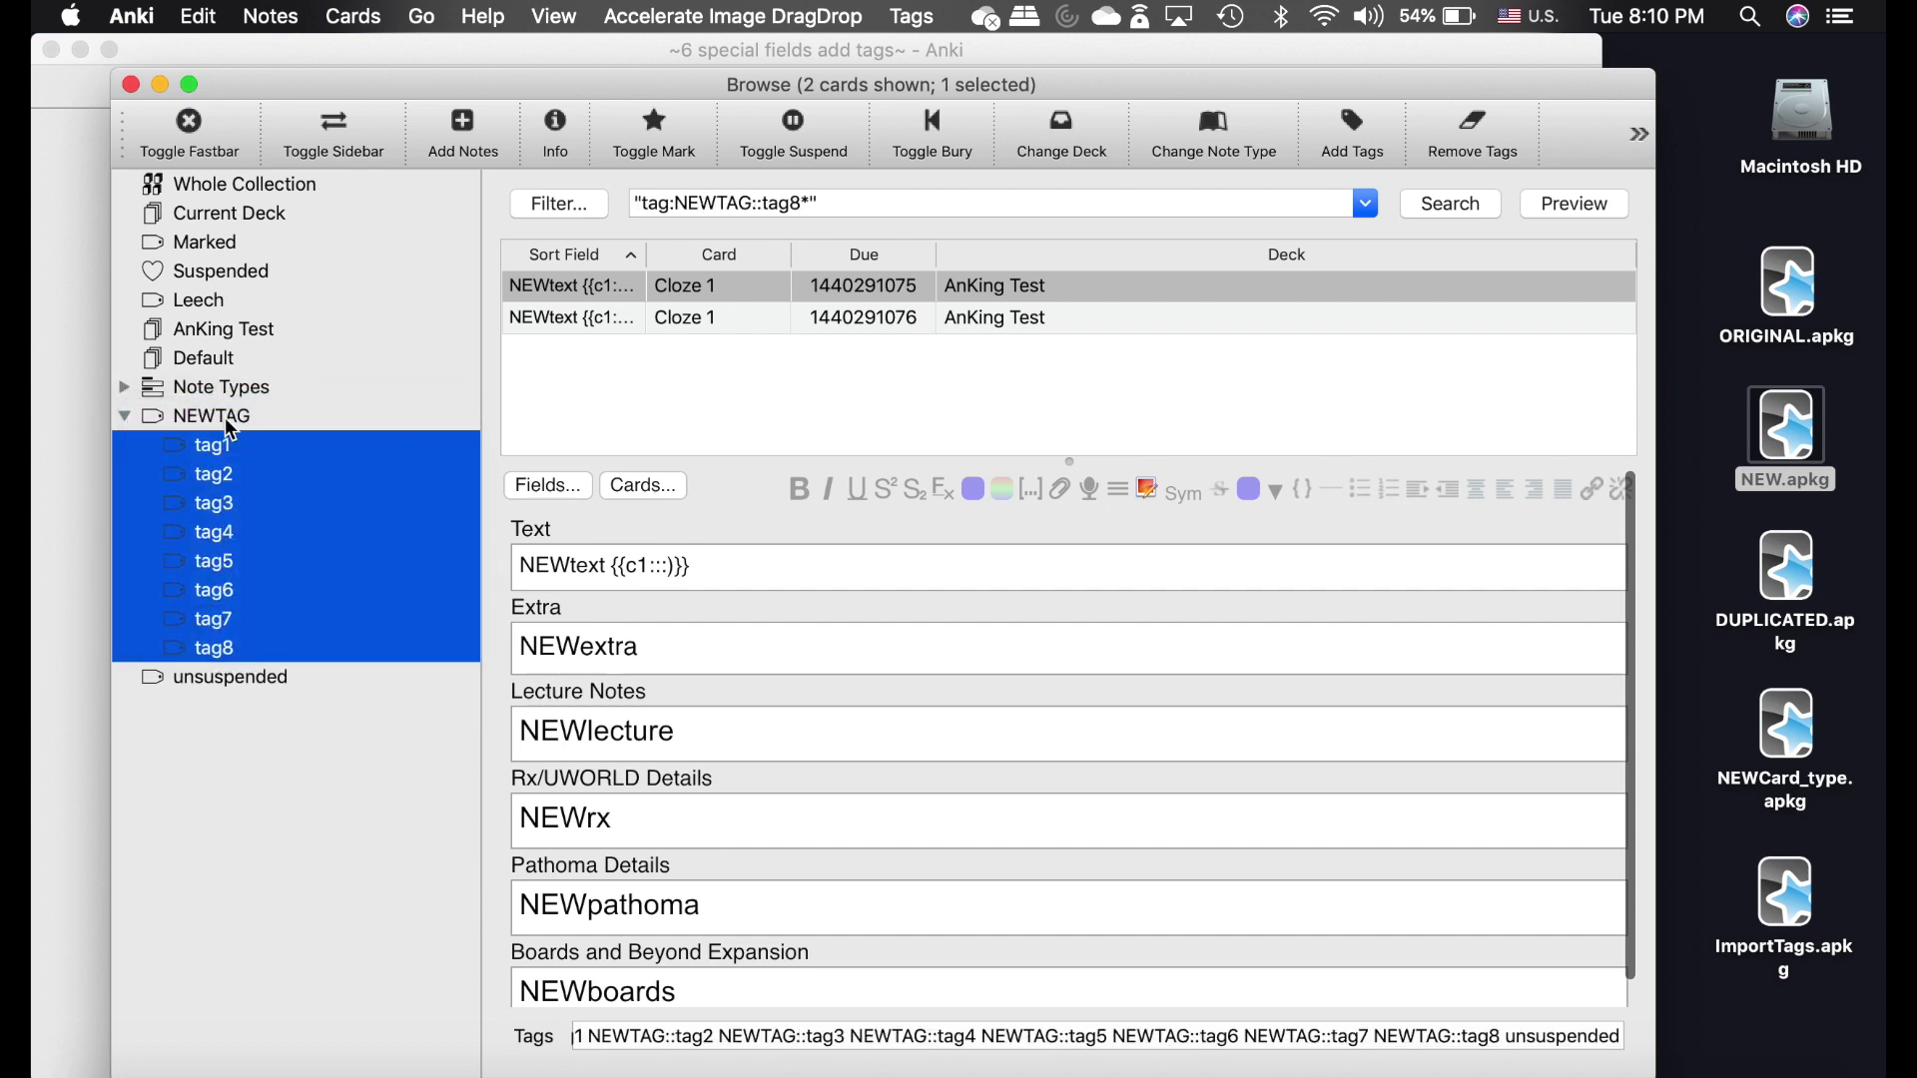
Delete the NEWTAG tag together with its nested tags and list the notes still tagged unsuspended.
left_click(118, 413)
left_click(118, 413)
left_click(118, 413)
left_click(237, 429)
right_click(237, 430)
left_click(240, 493)
left_click(1099, 663)
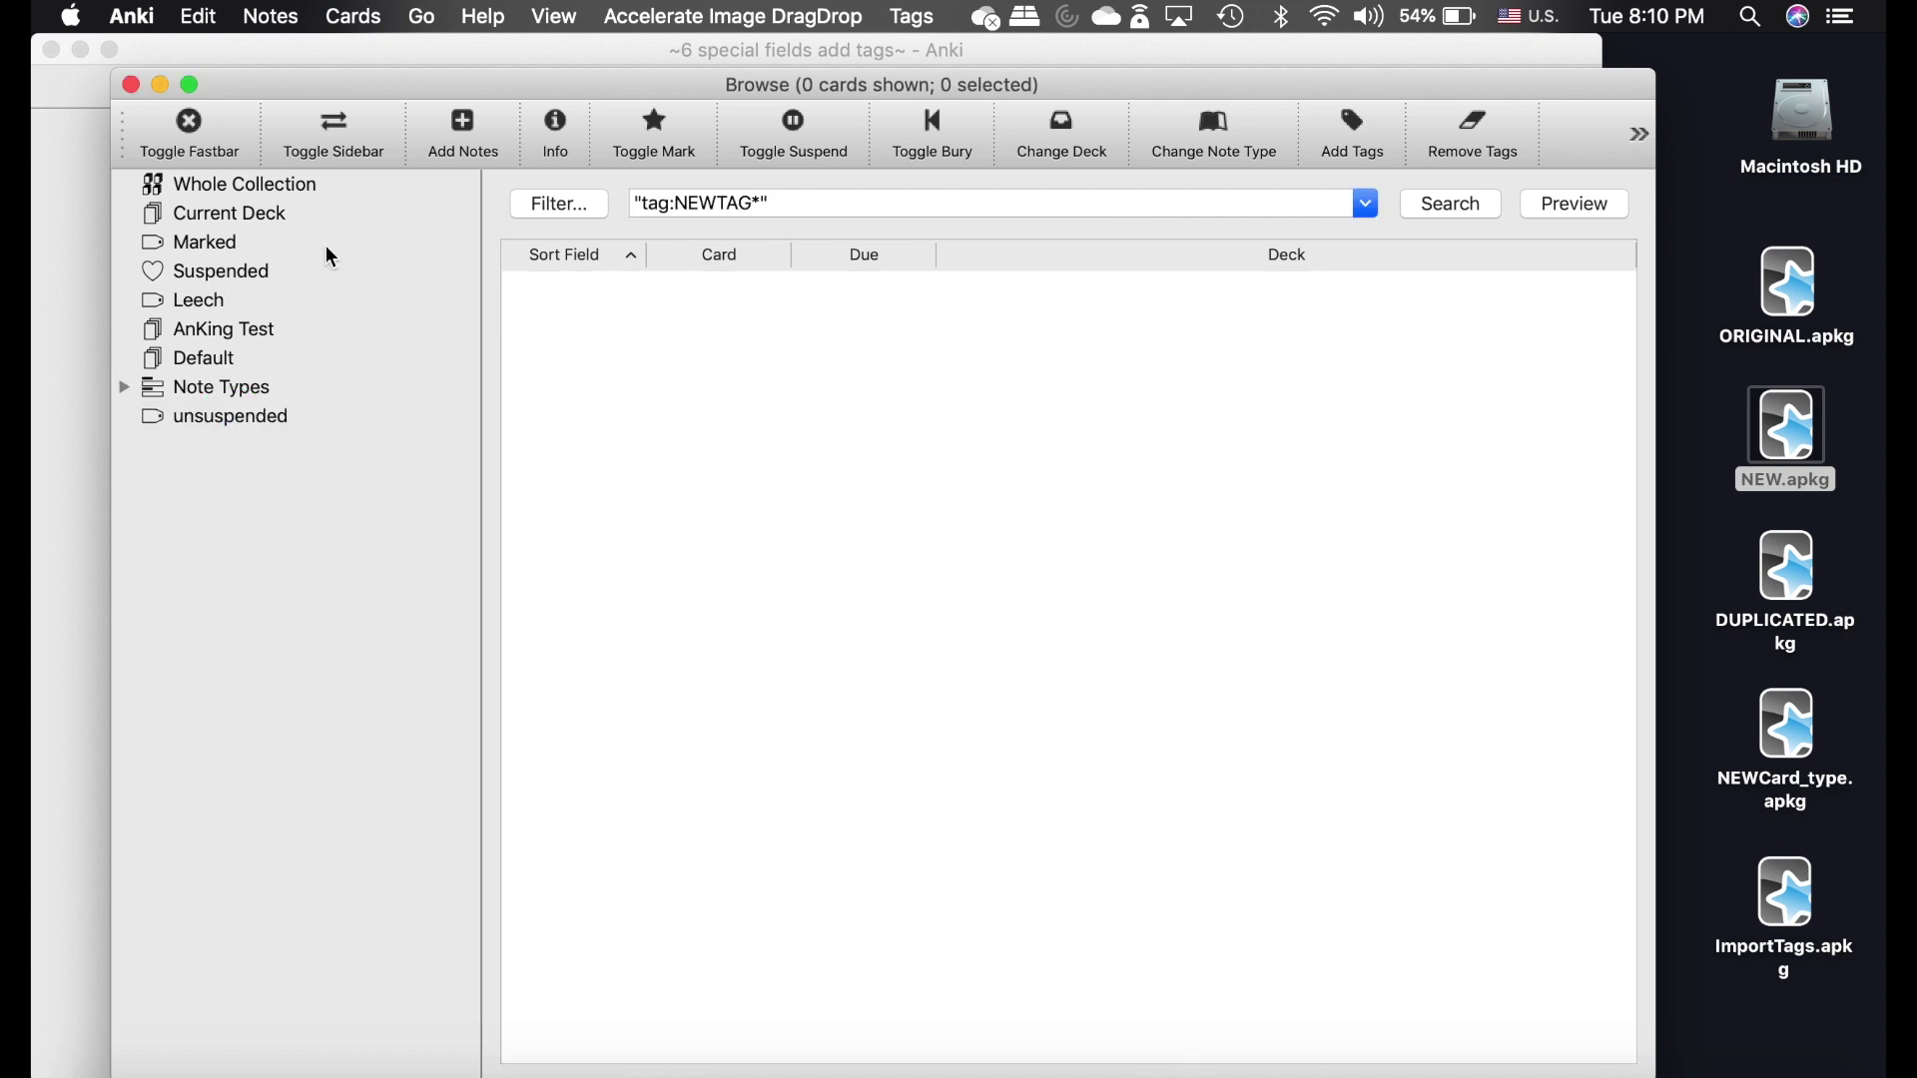
left_click(276, 415)
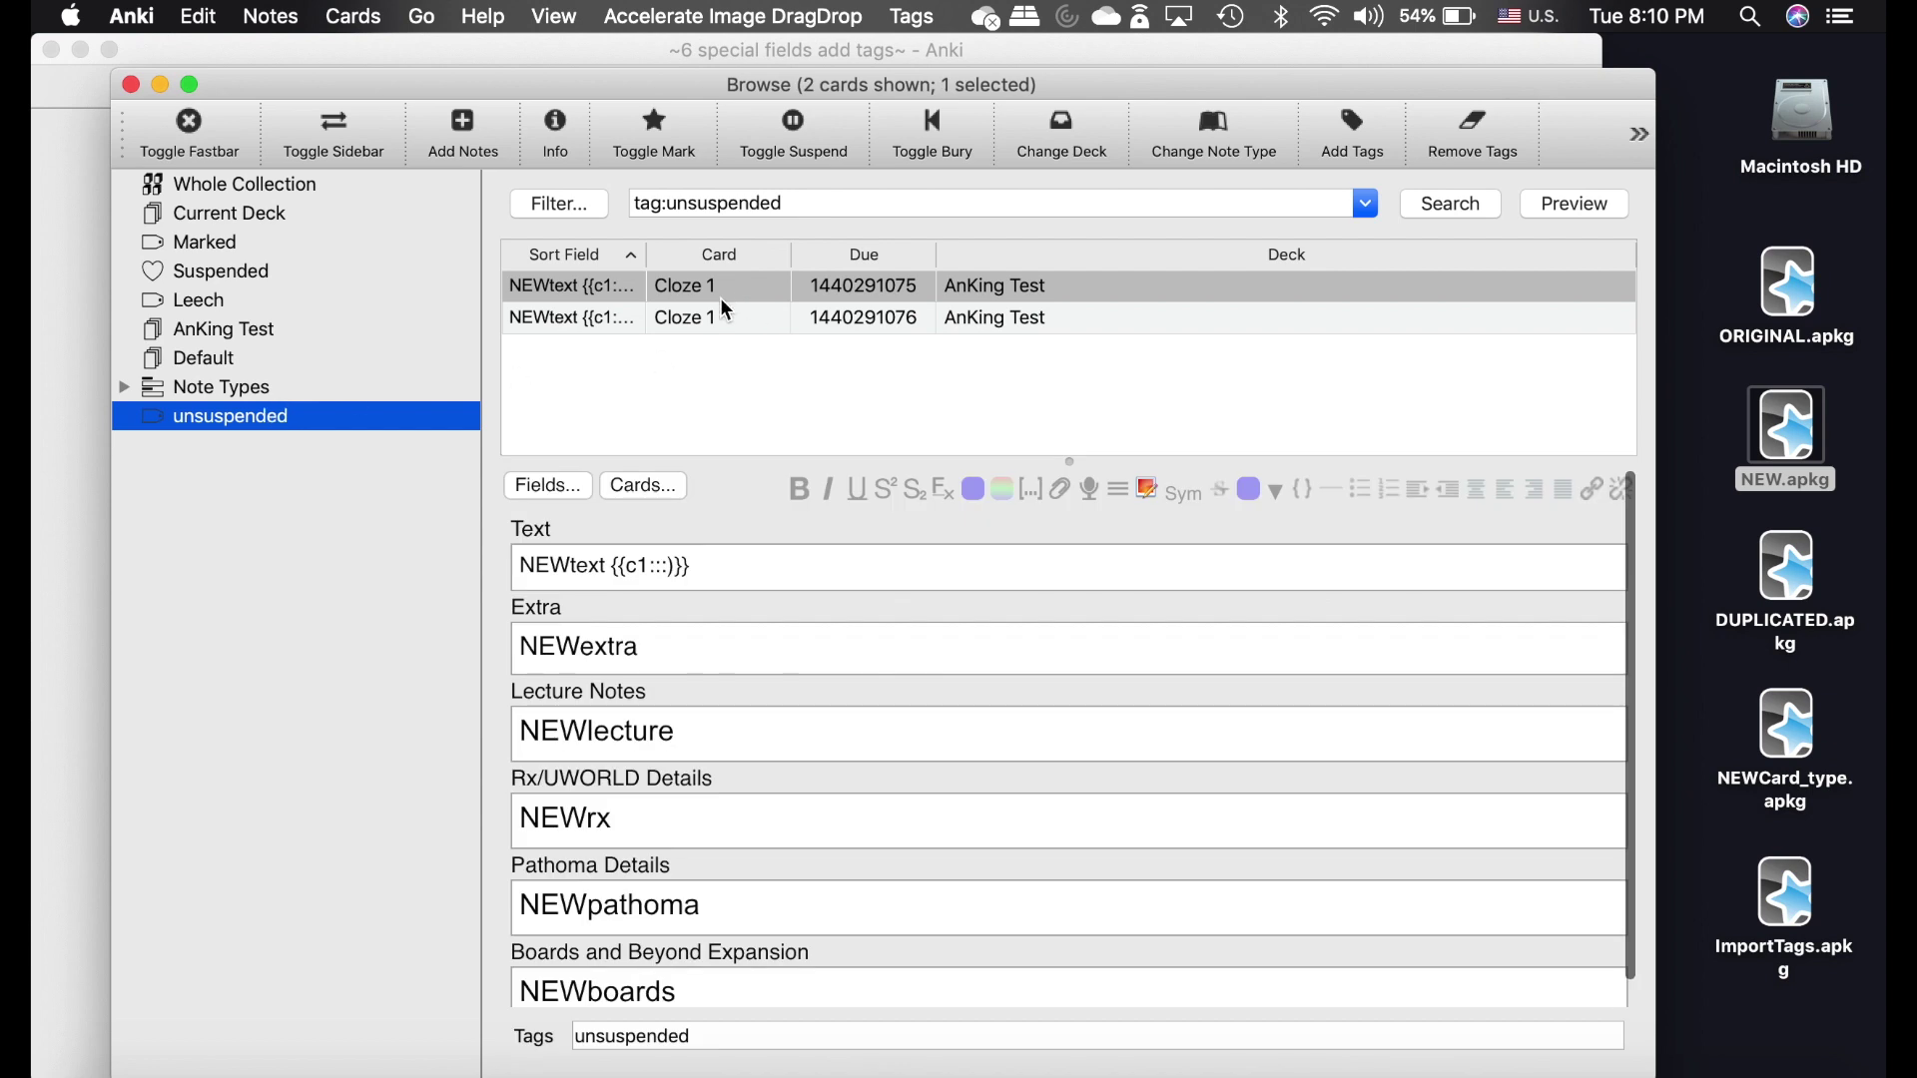
left_click(130, 84)
Export the AnKing Test deck with media but without scheduling information to the Desktop as ImportTags.apkg, overwriting the existing file.
left_click(1075, 212)
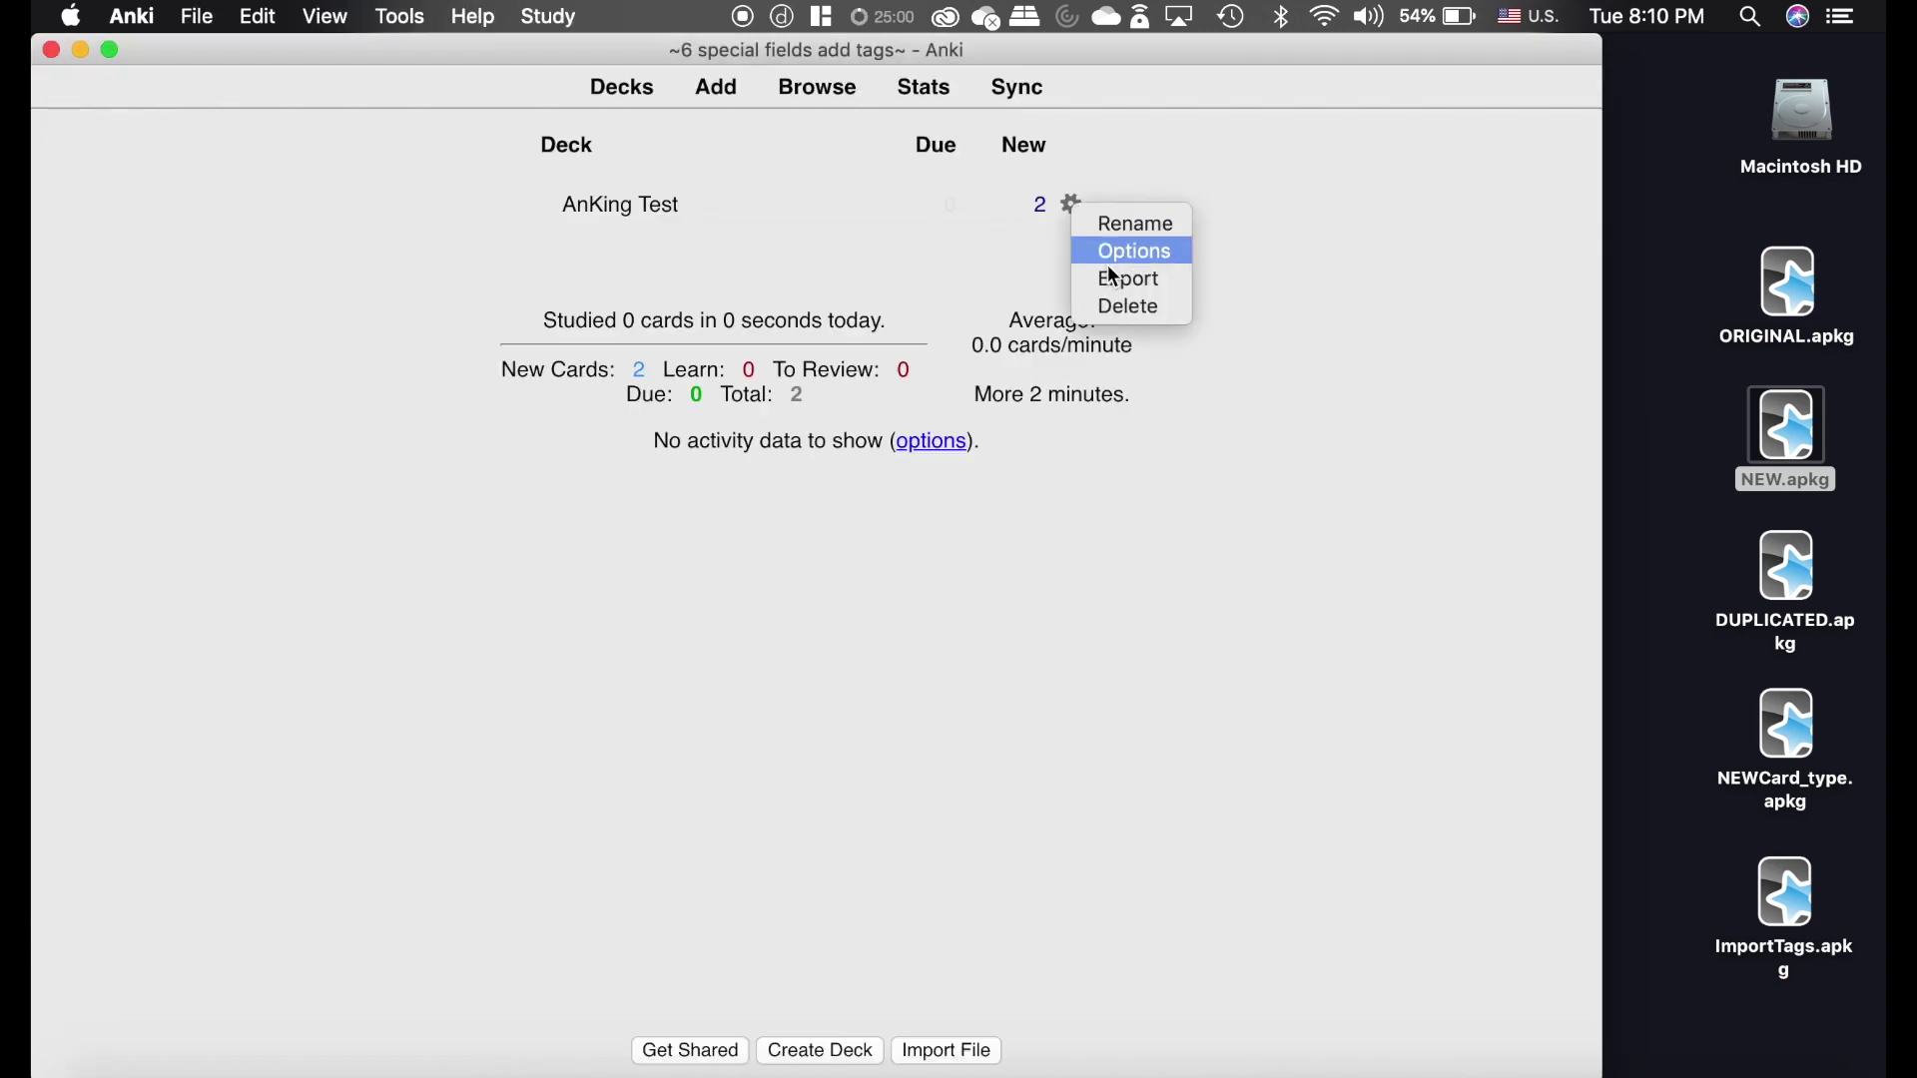
left_click(1123, 275)
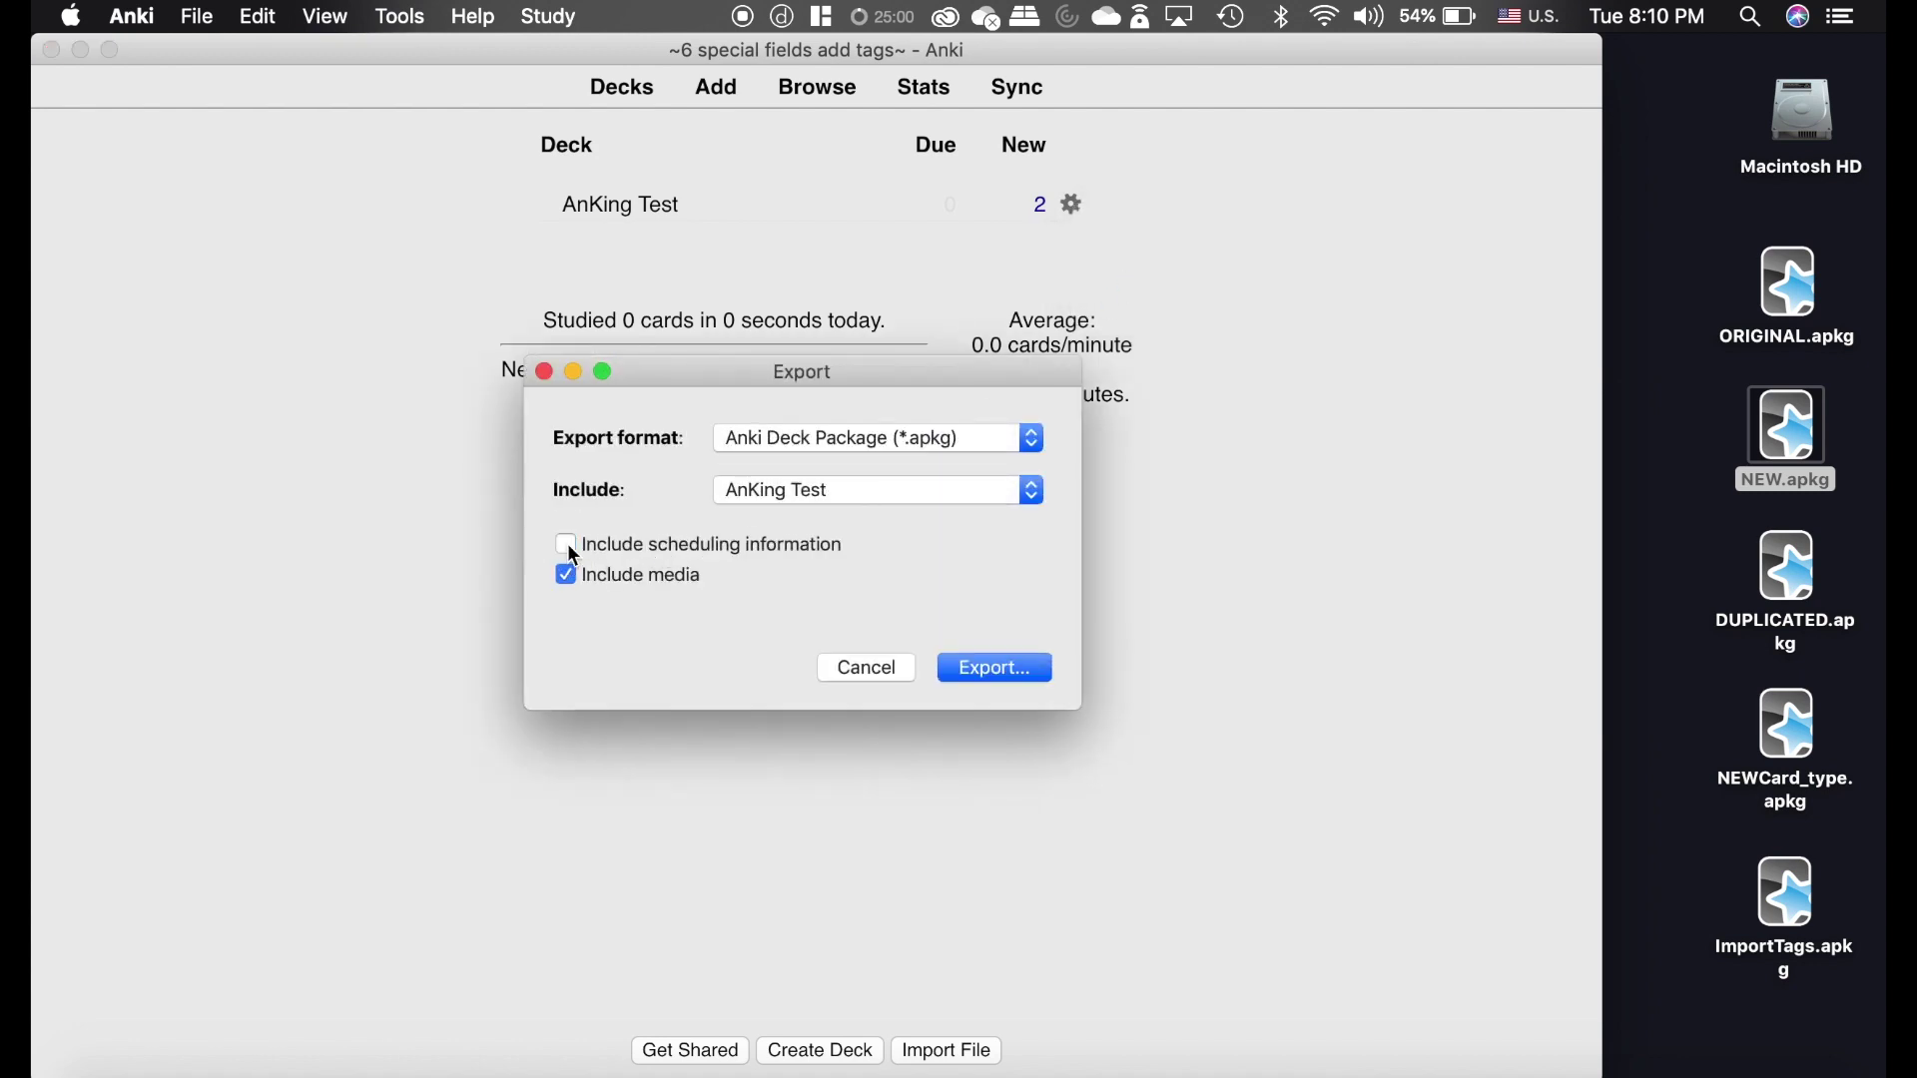
left_click(1027, 667)
left_click_drag(899, 415, 623, 155)
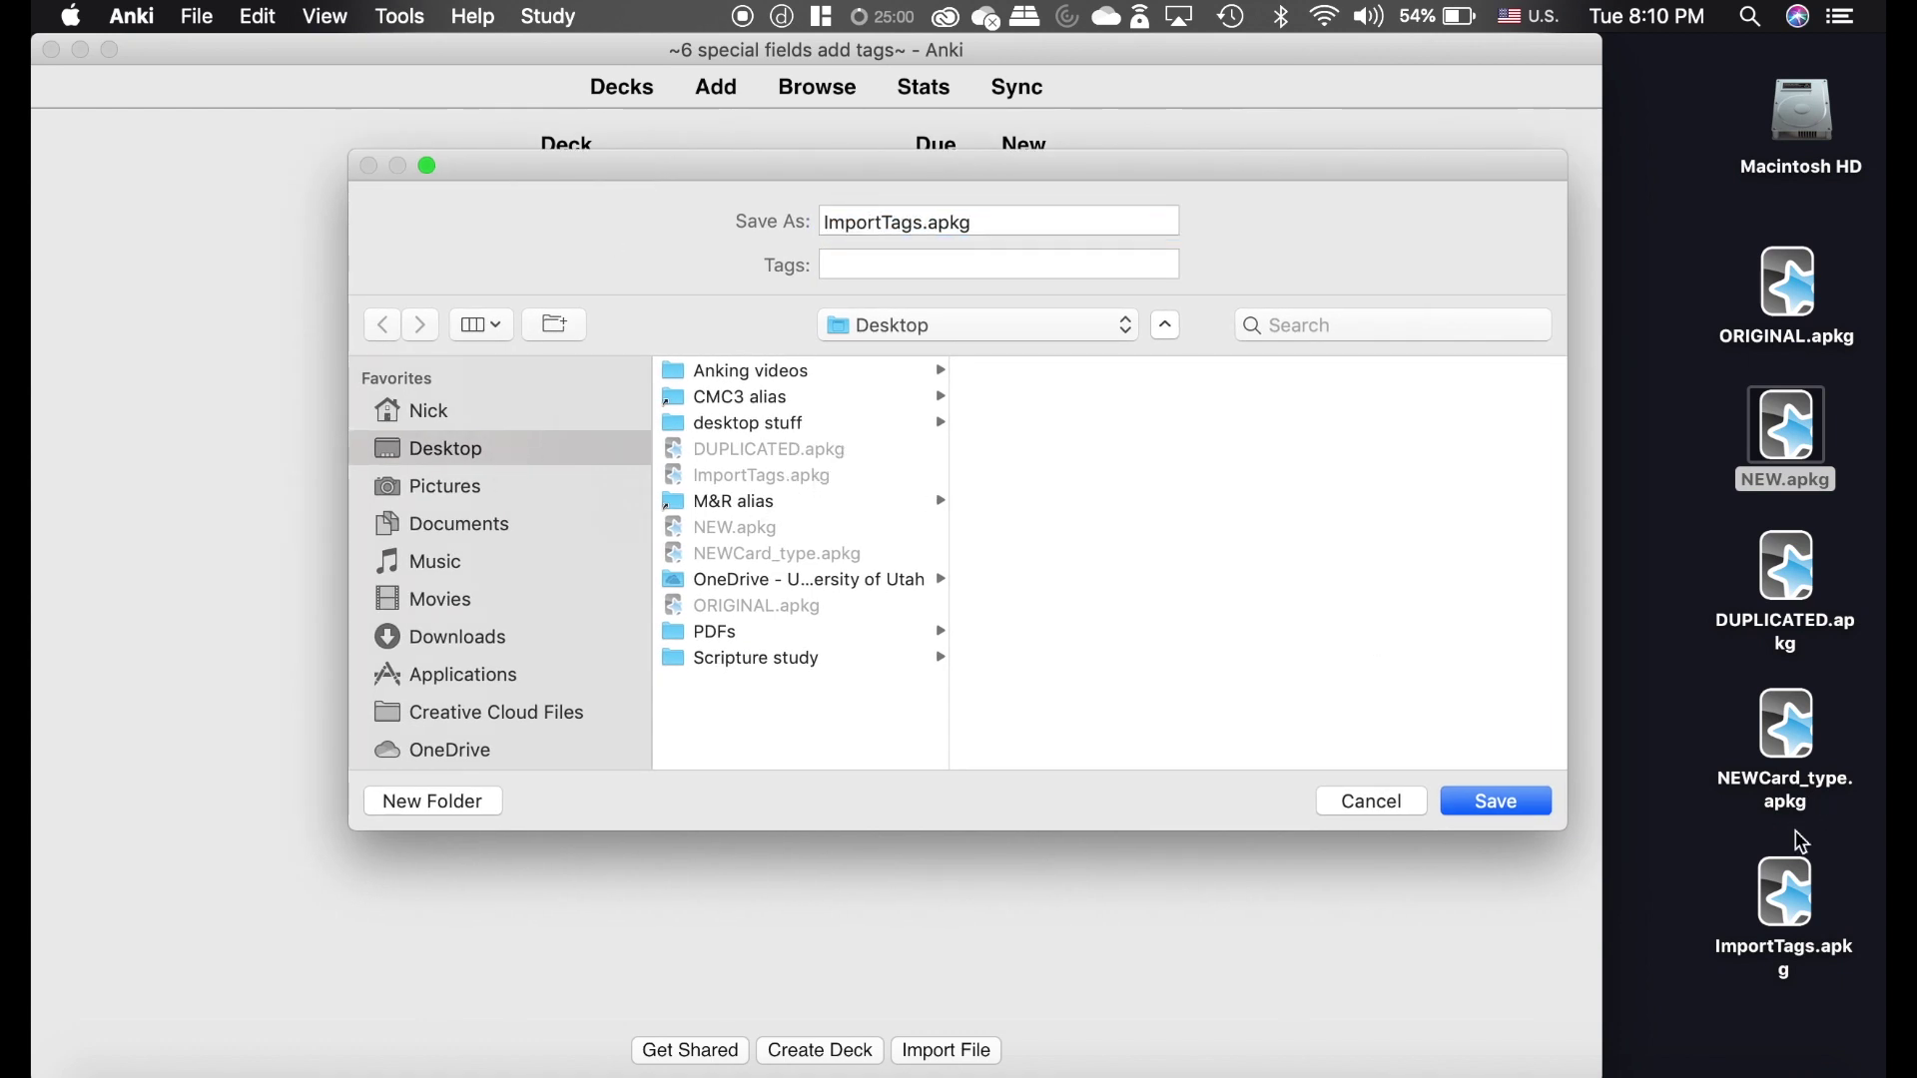
left_click(1526, 801)
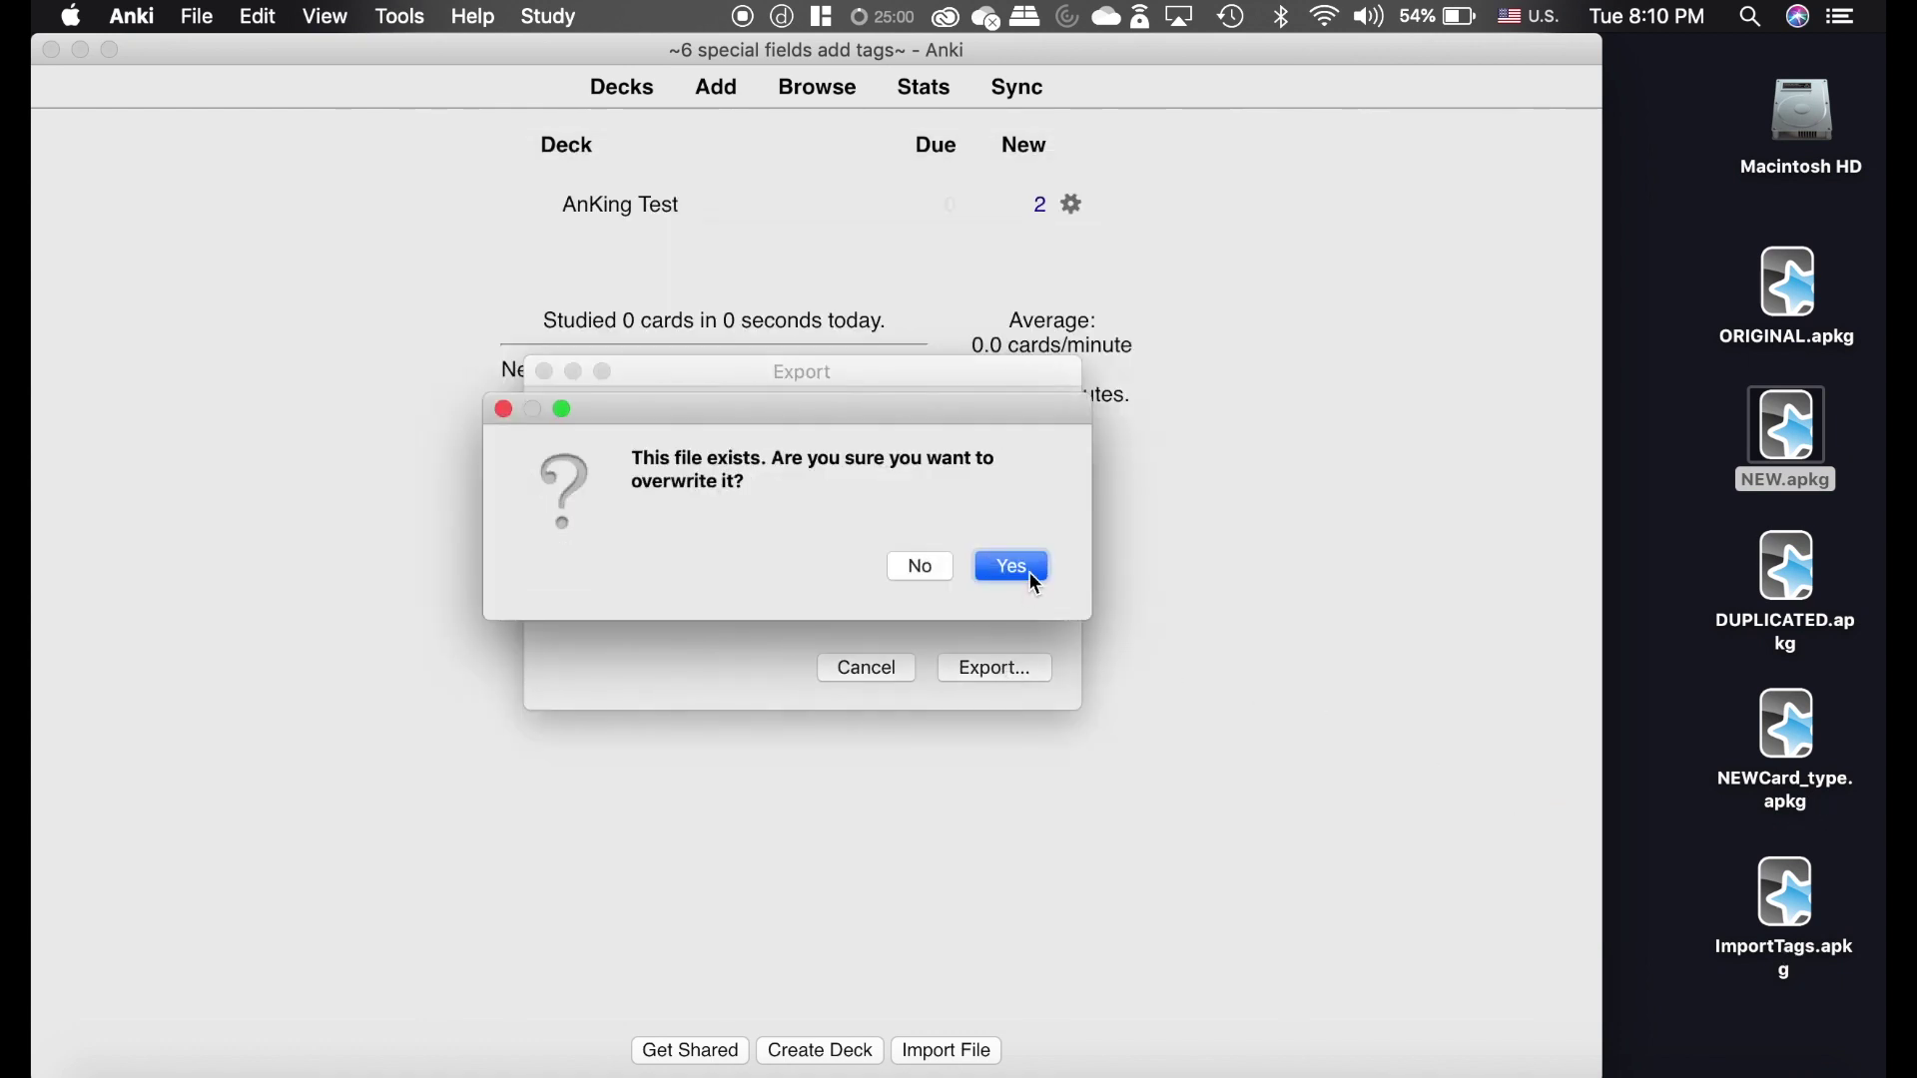
left_click(1028, 575)
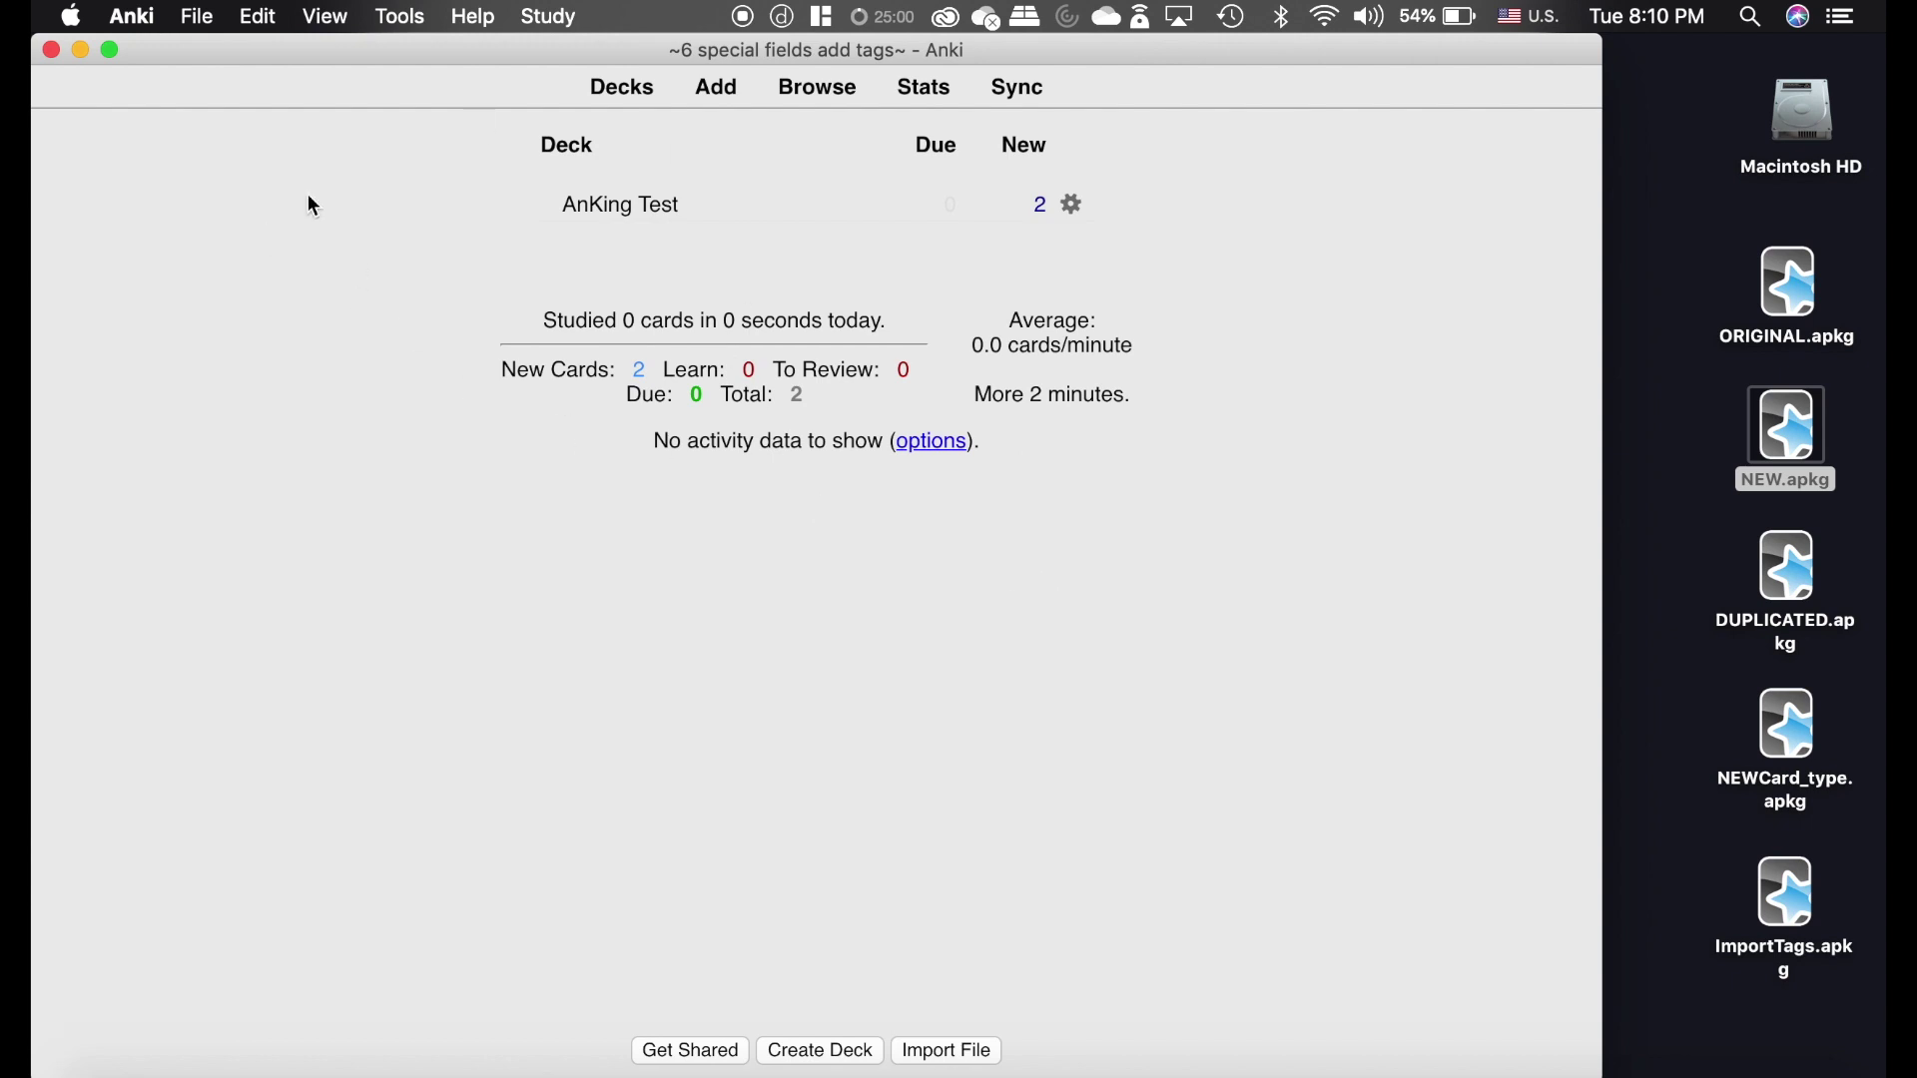
Open the Special Fields add-on's __init__.py from its add-on folder in the code editor.
left_click(402, 17)
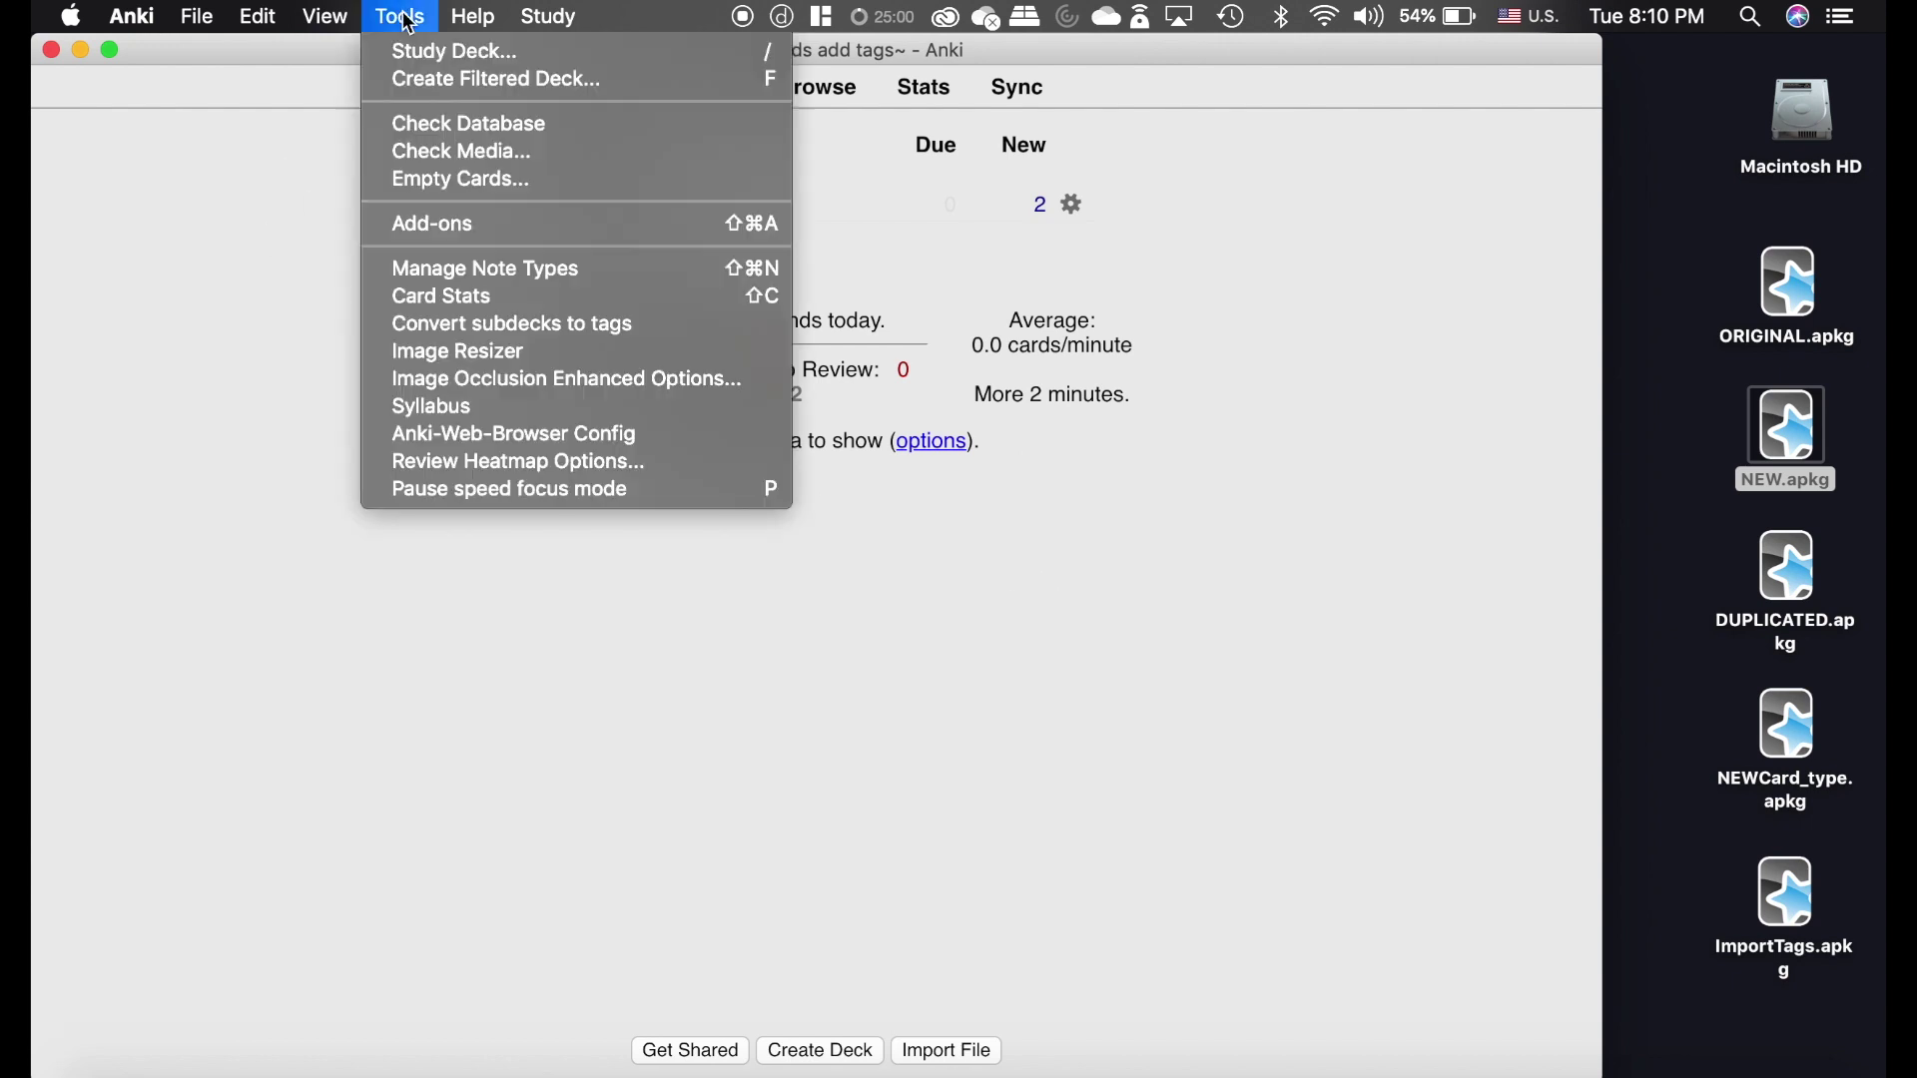
left_click(489, 229)
scroll(518, 470, "down", 10)
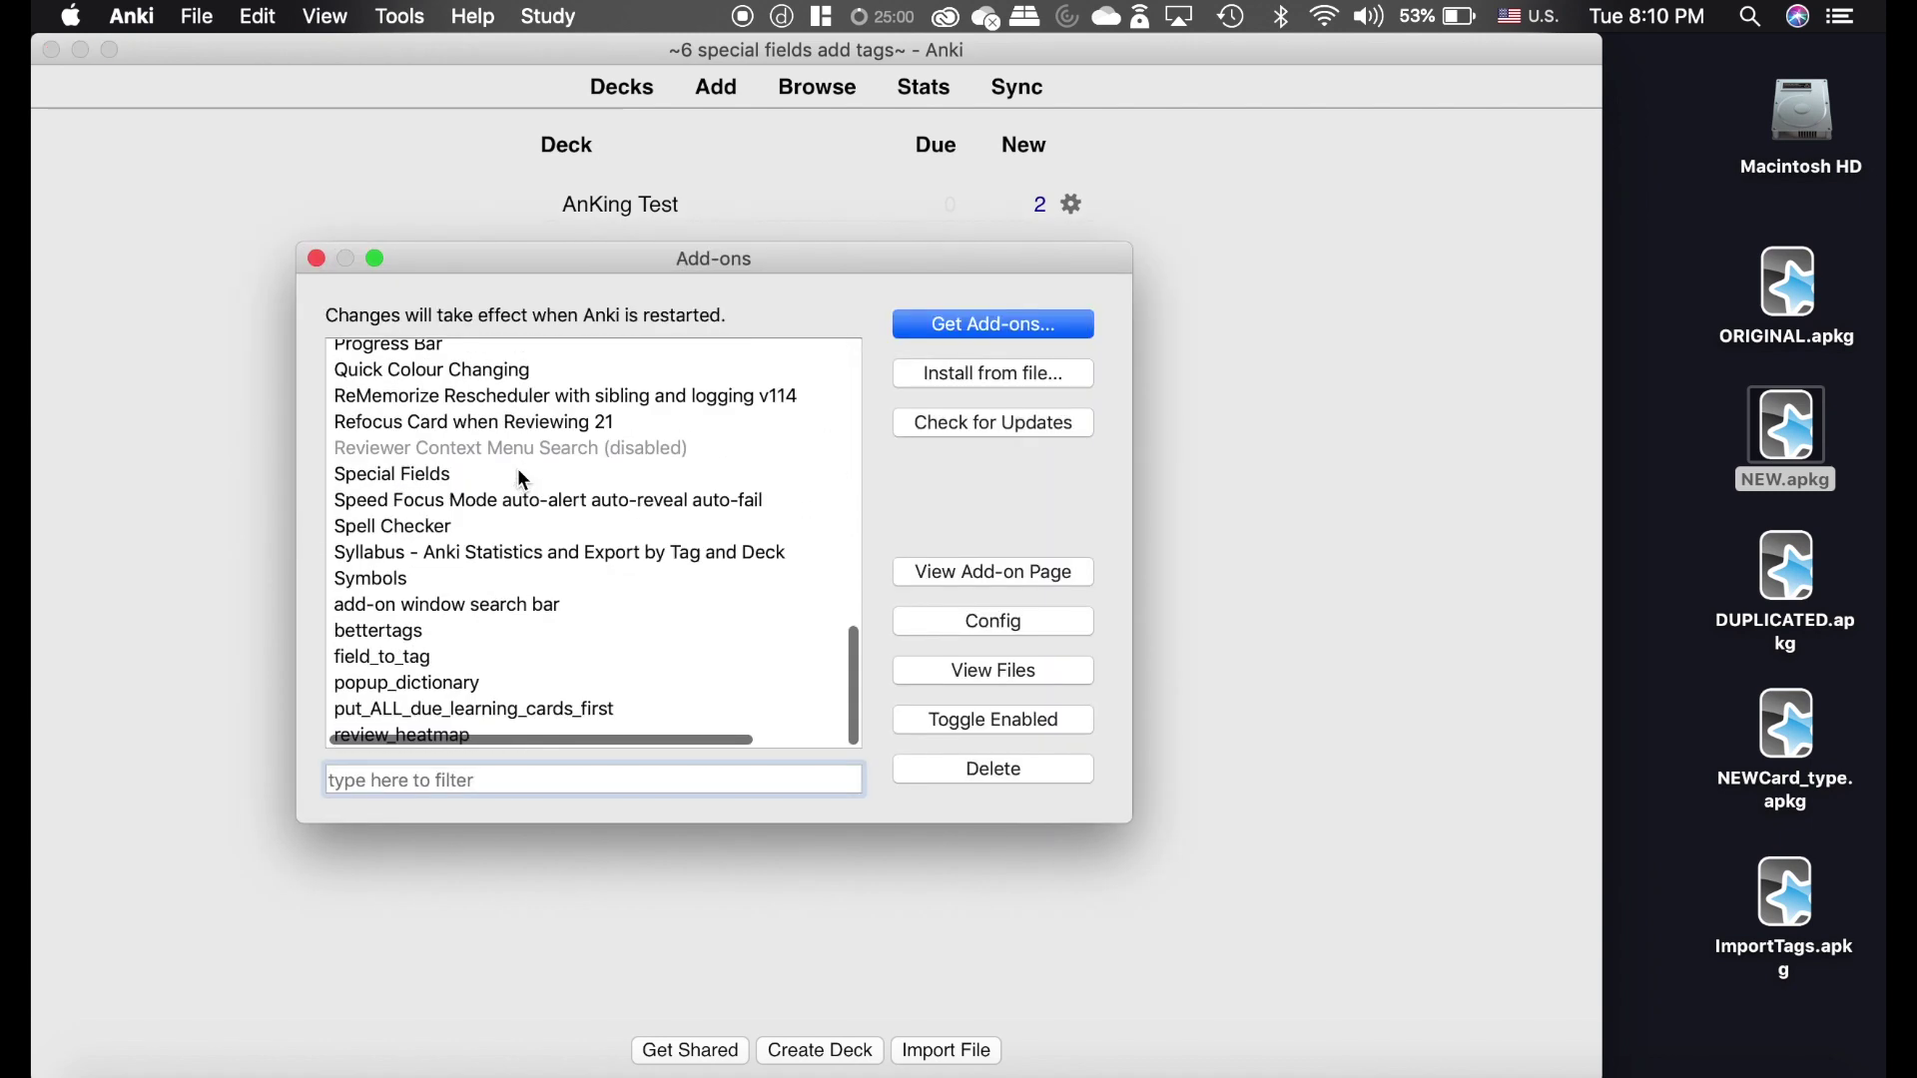
left_click(404, 479)
left_click(1036, 672)
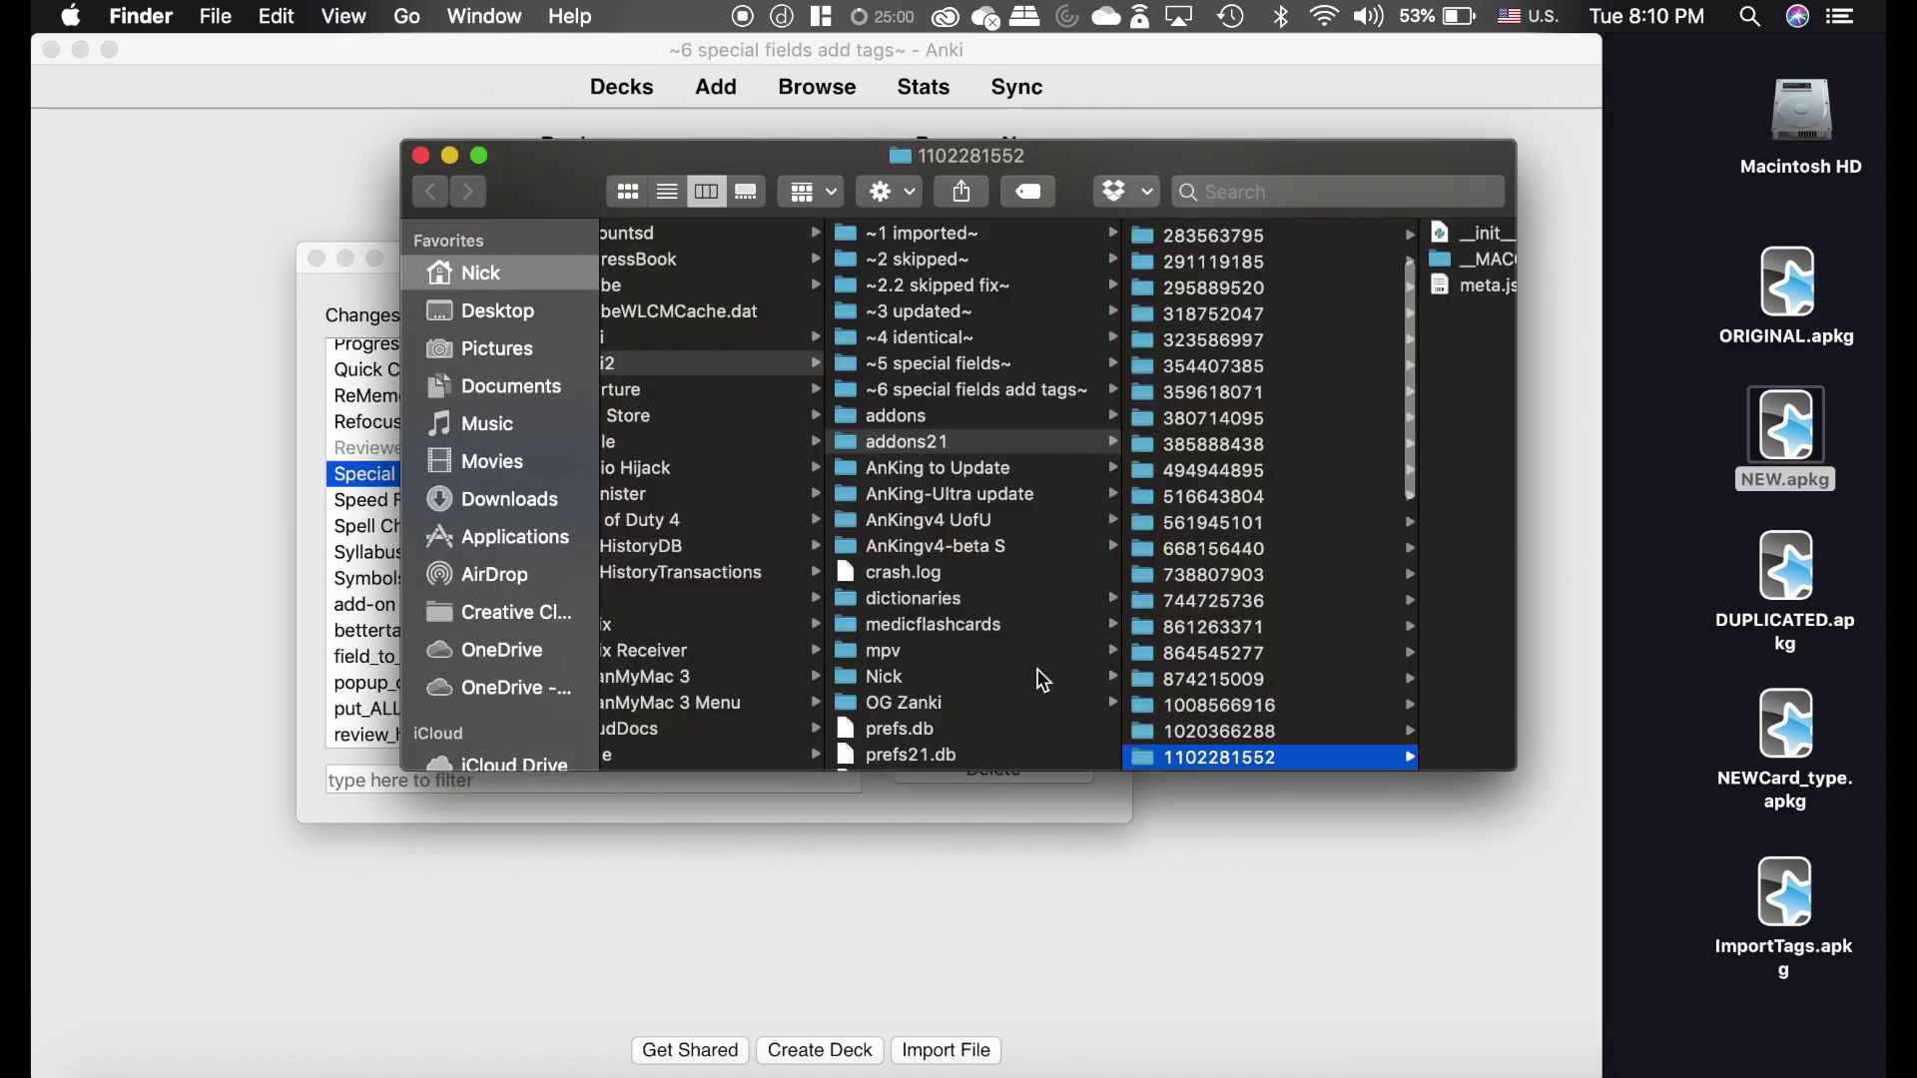
left_click(1378, 235)
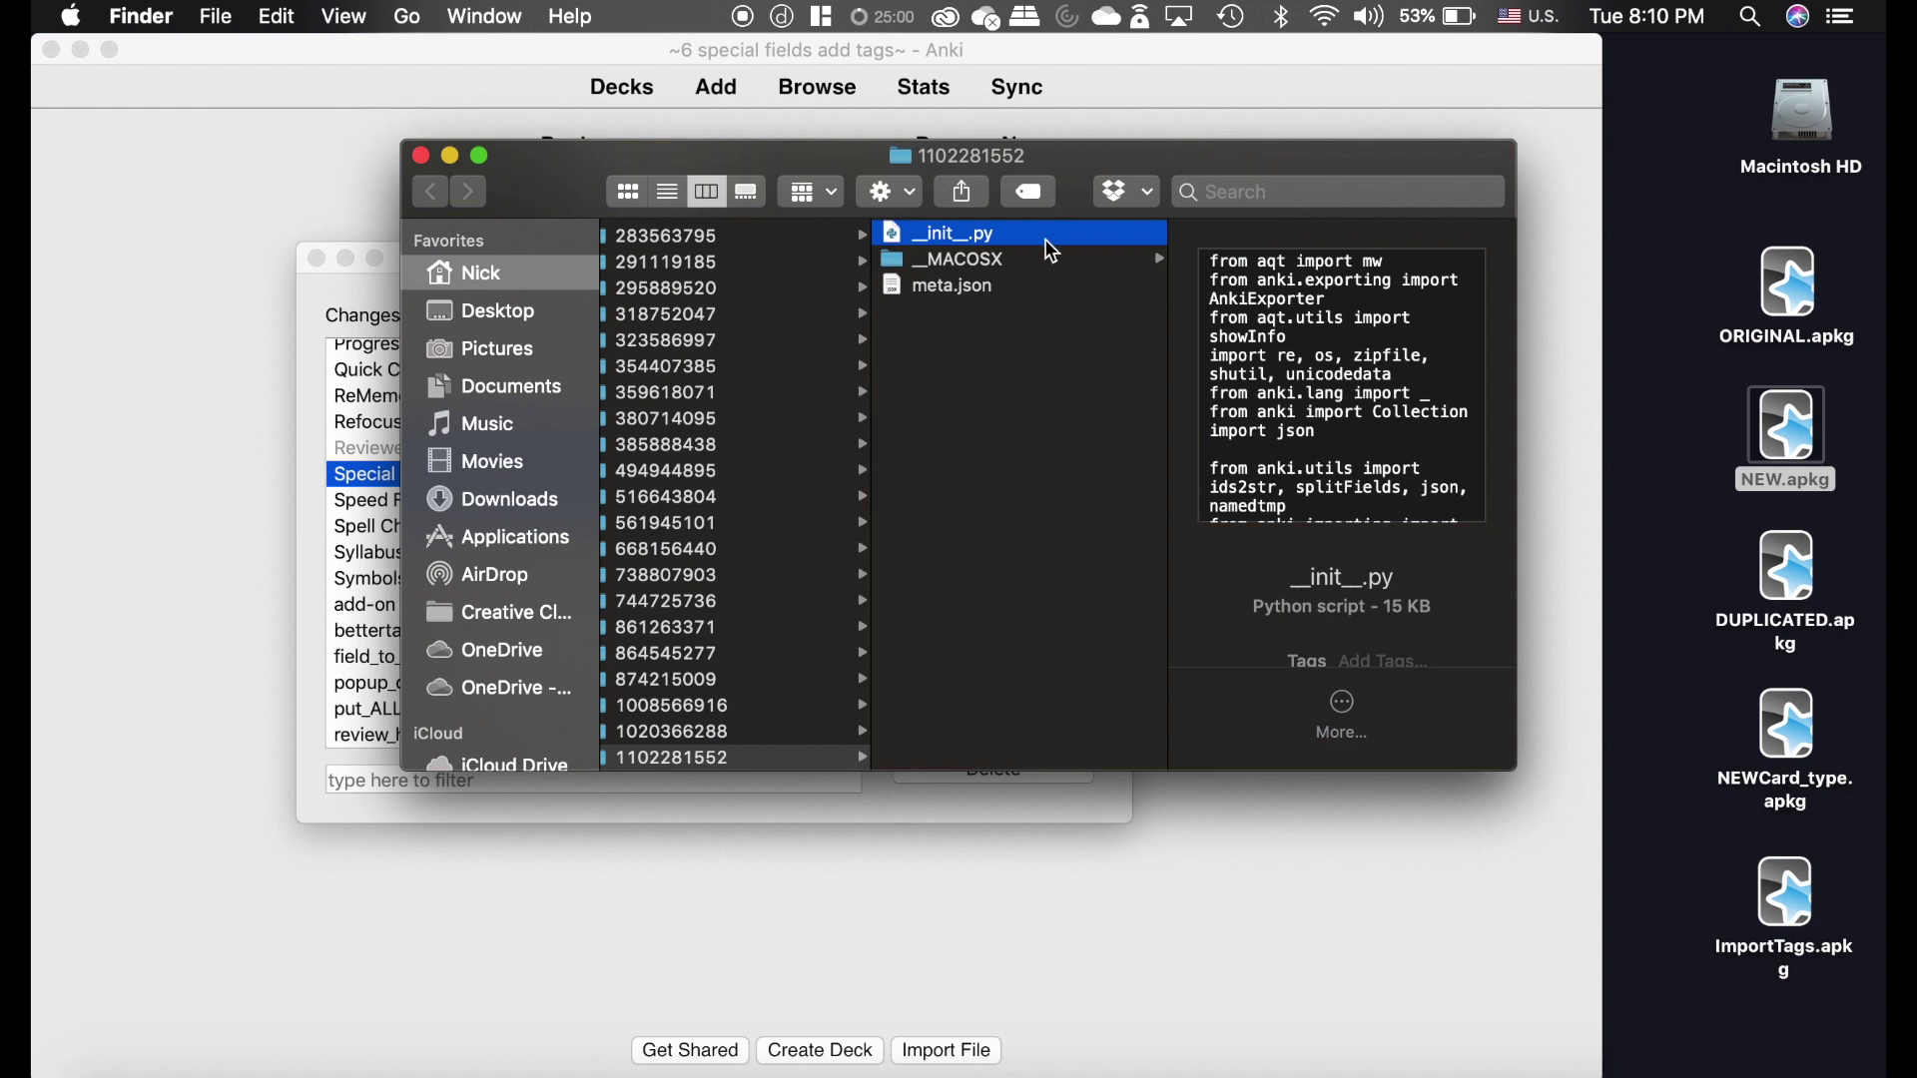
double_click(1032, 235)
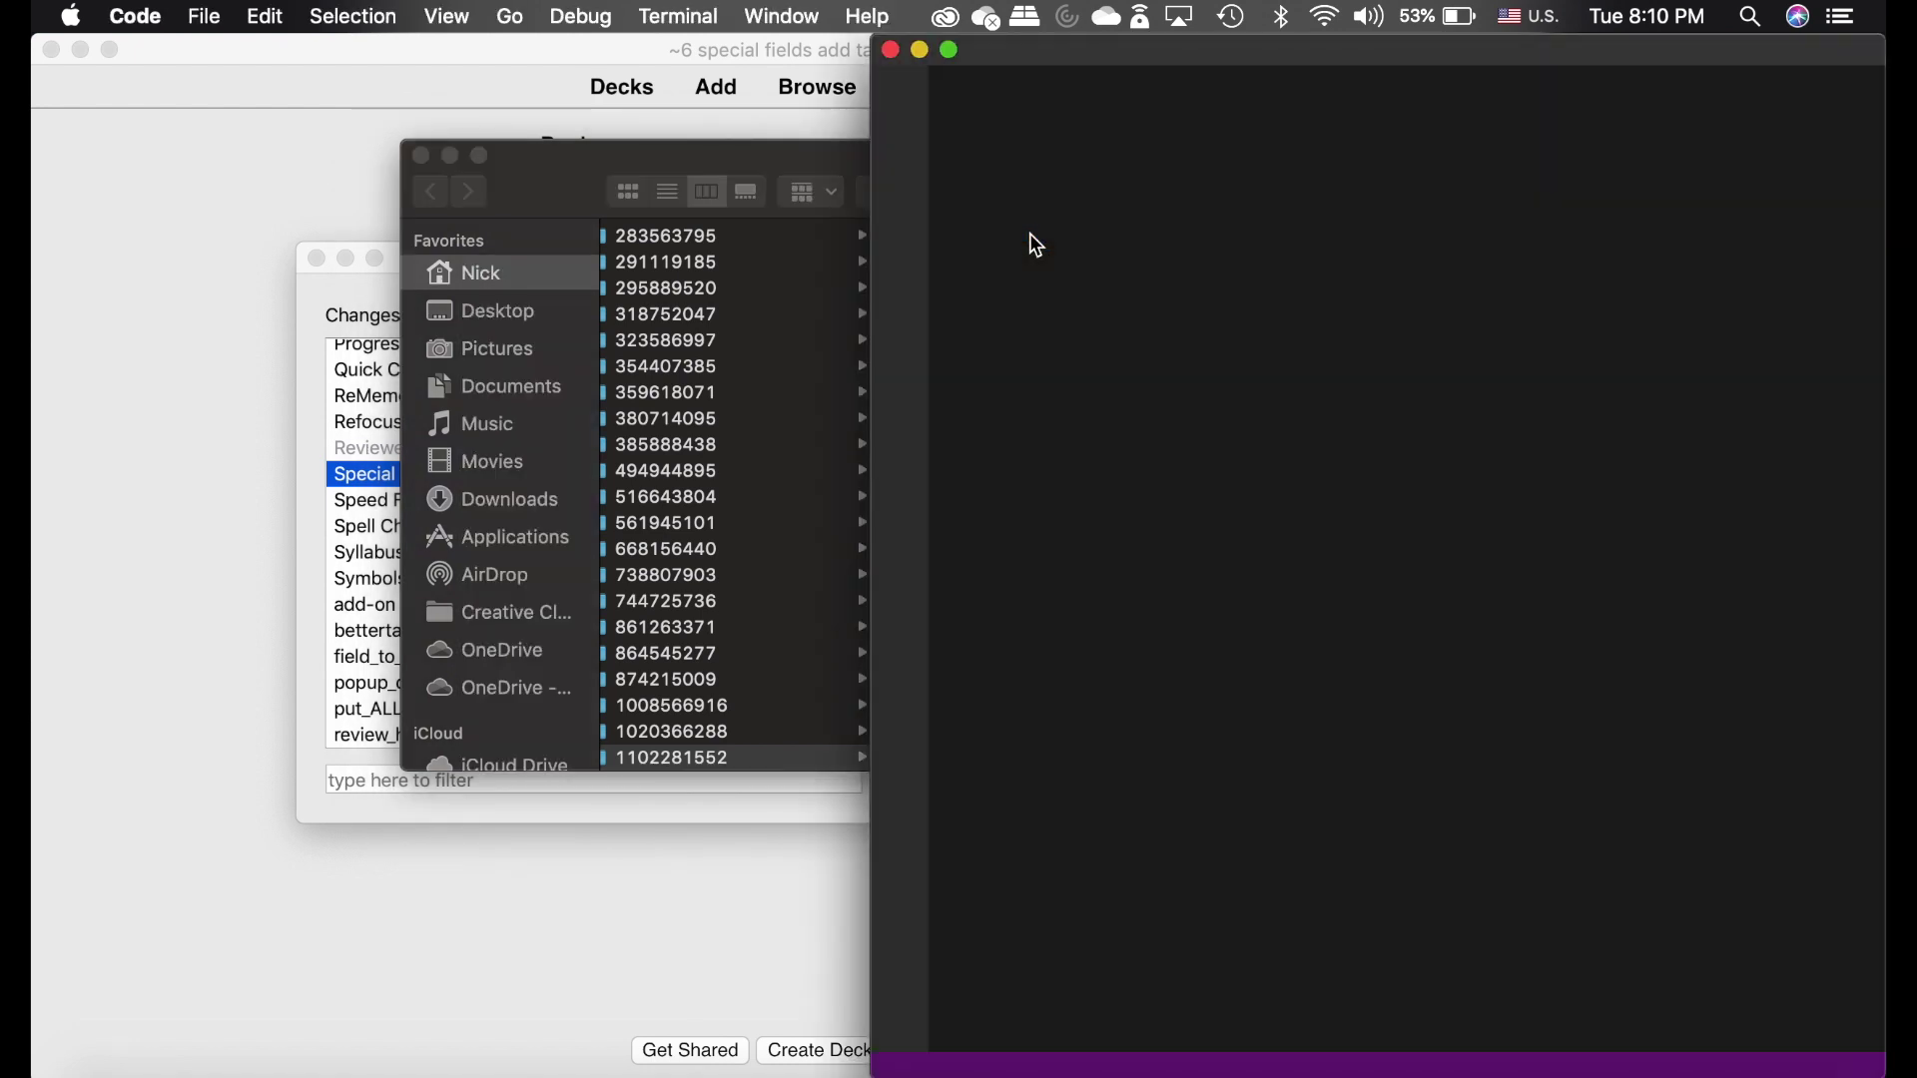
left_click_drag(754, 411, 251, 414)
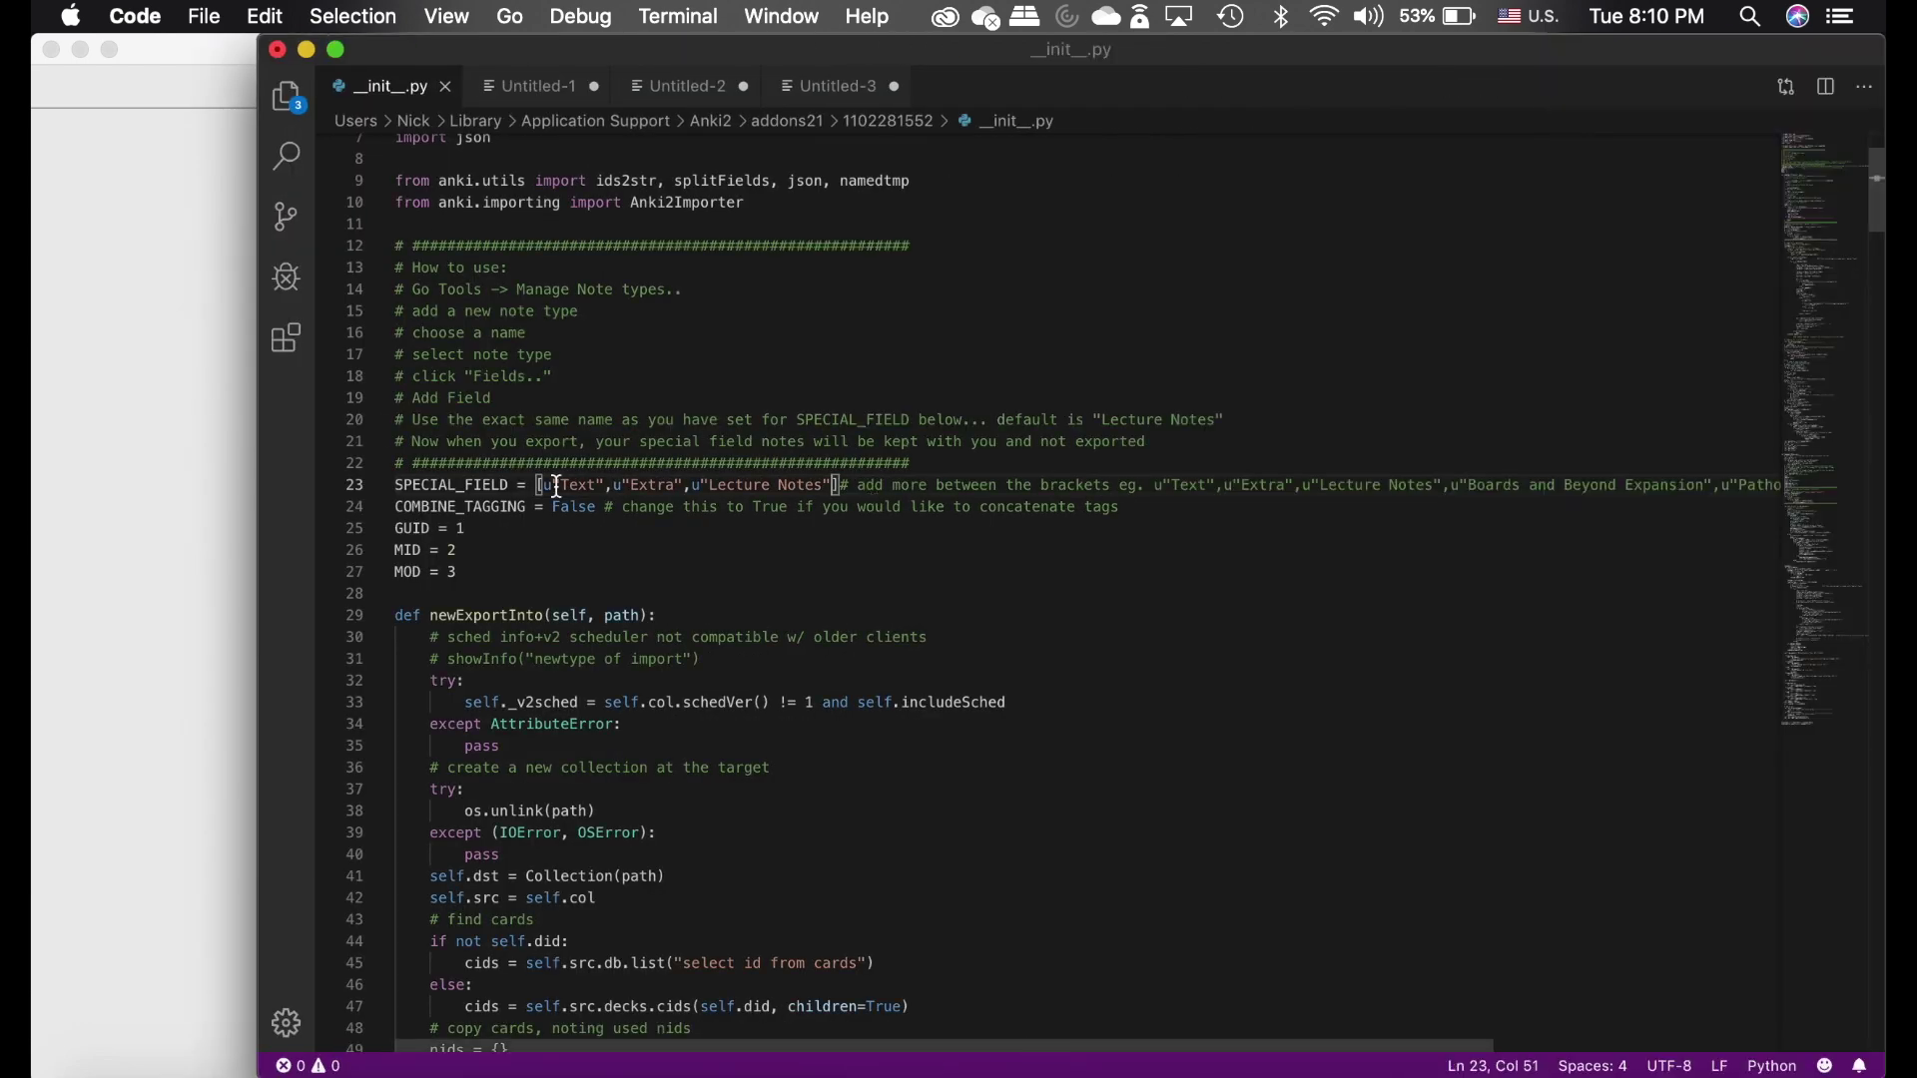
Replace the SPECIAL_FIELD list with the comment's example fields: Text, Extra, Lecture Notes, Boards and Beyond Expansion, Pathoma Details, First Aid, Full Sketch.
scroll(947, 545, "right", 5)
scroll(947, 545, "down", 2)
mouse_move(784, 462)
left_mouse_down()
mouse_move(1344, 424)
mouse_move(1754, 449)
mouse_move(1690, 469)
left_mouse_up()
key("super+c")
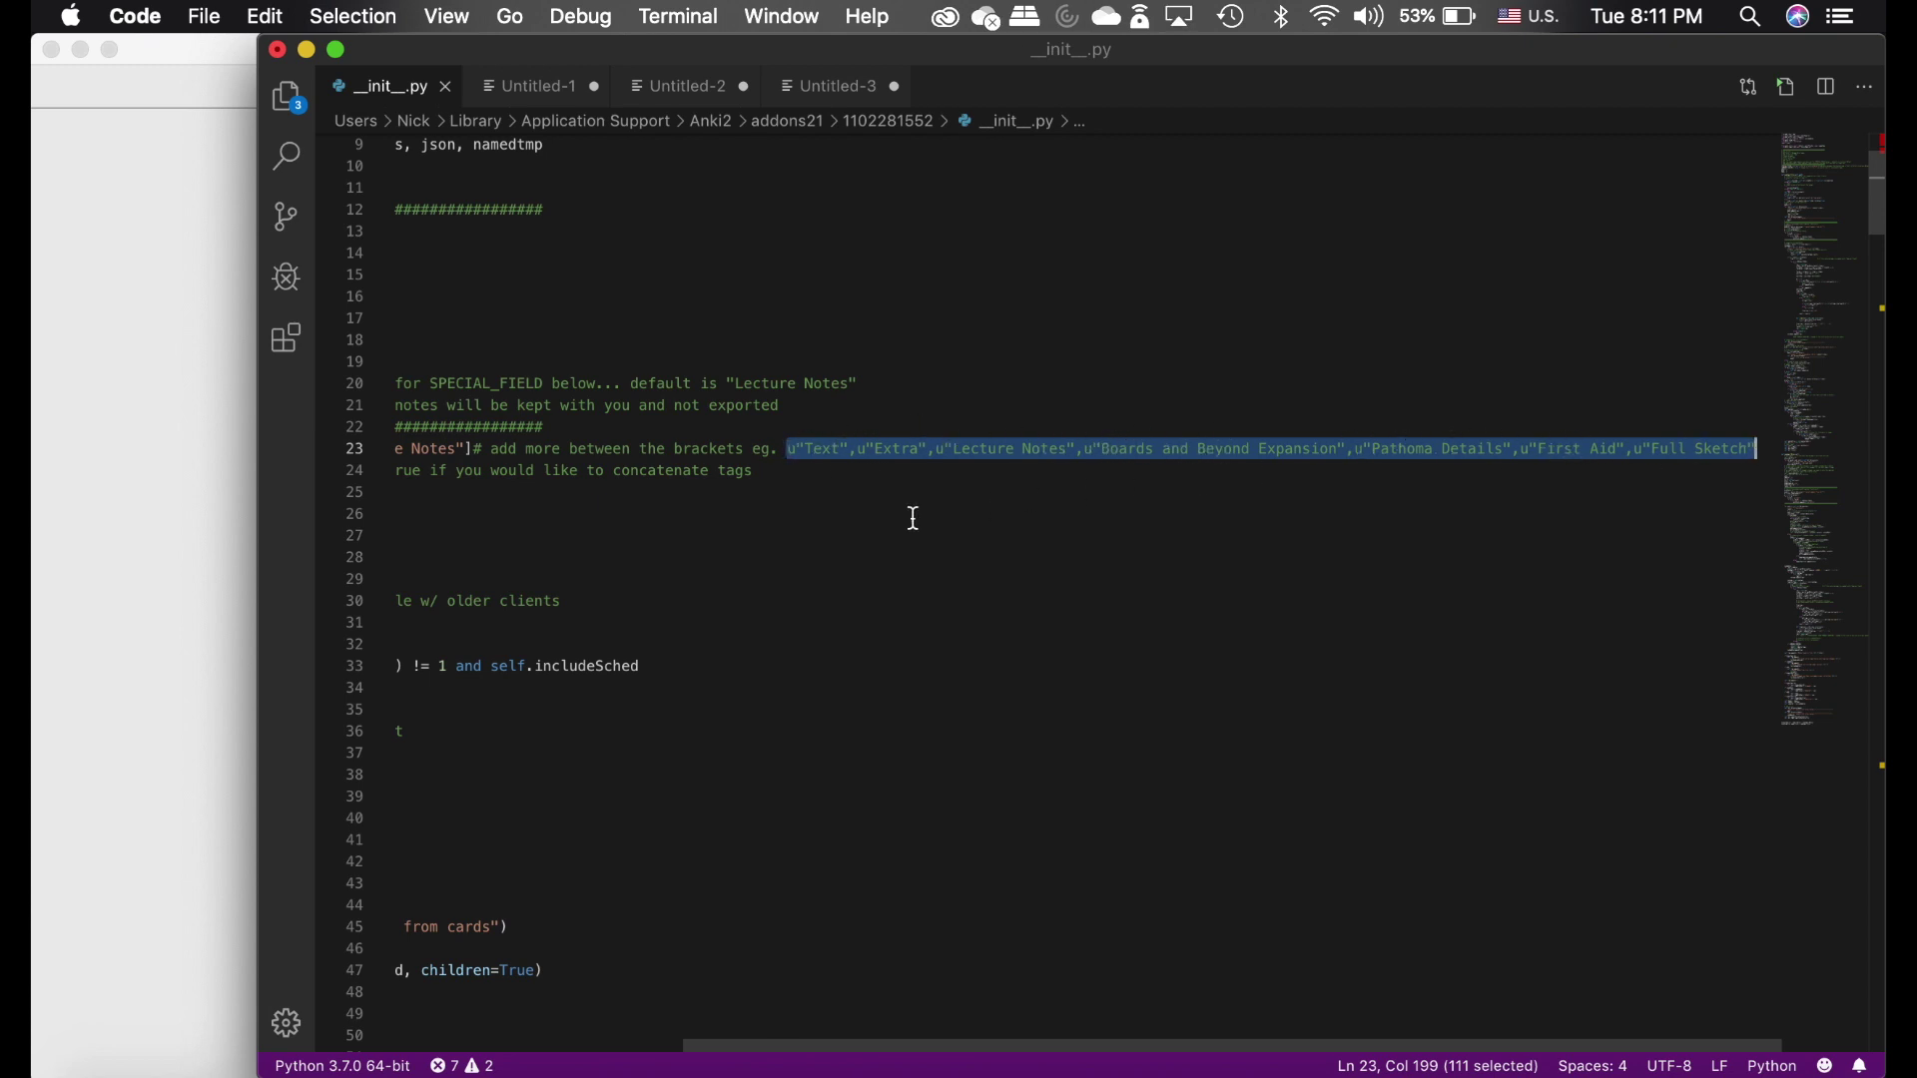
scroll(914, 518, "left", 5)
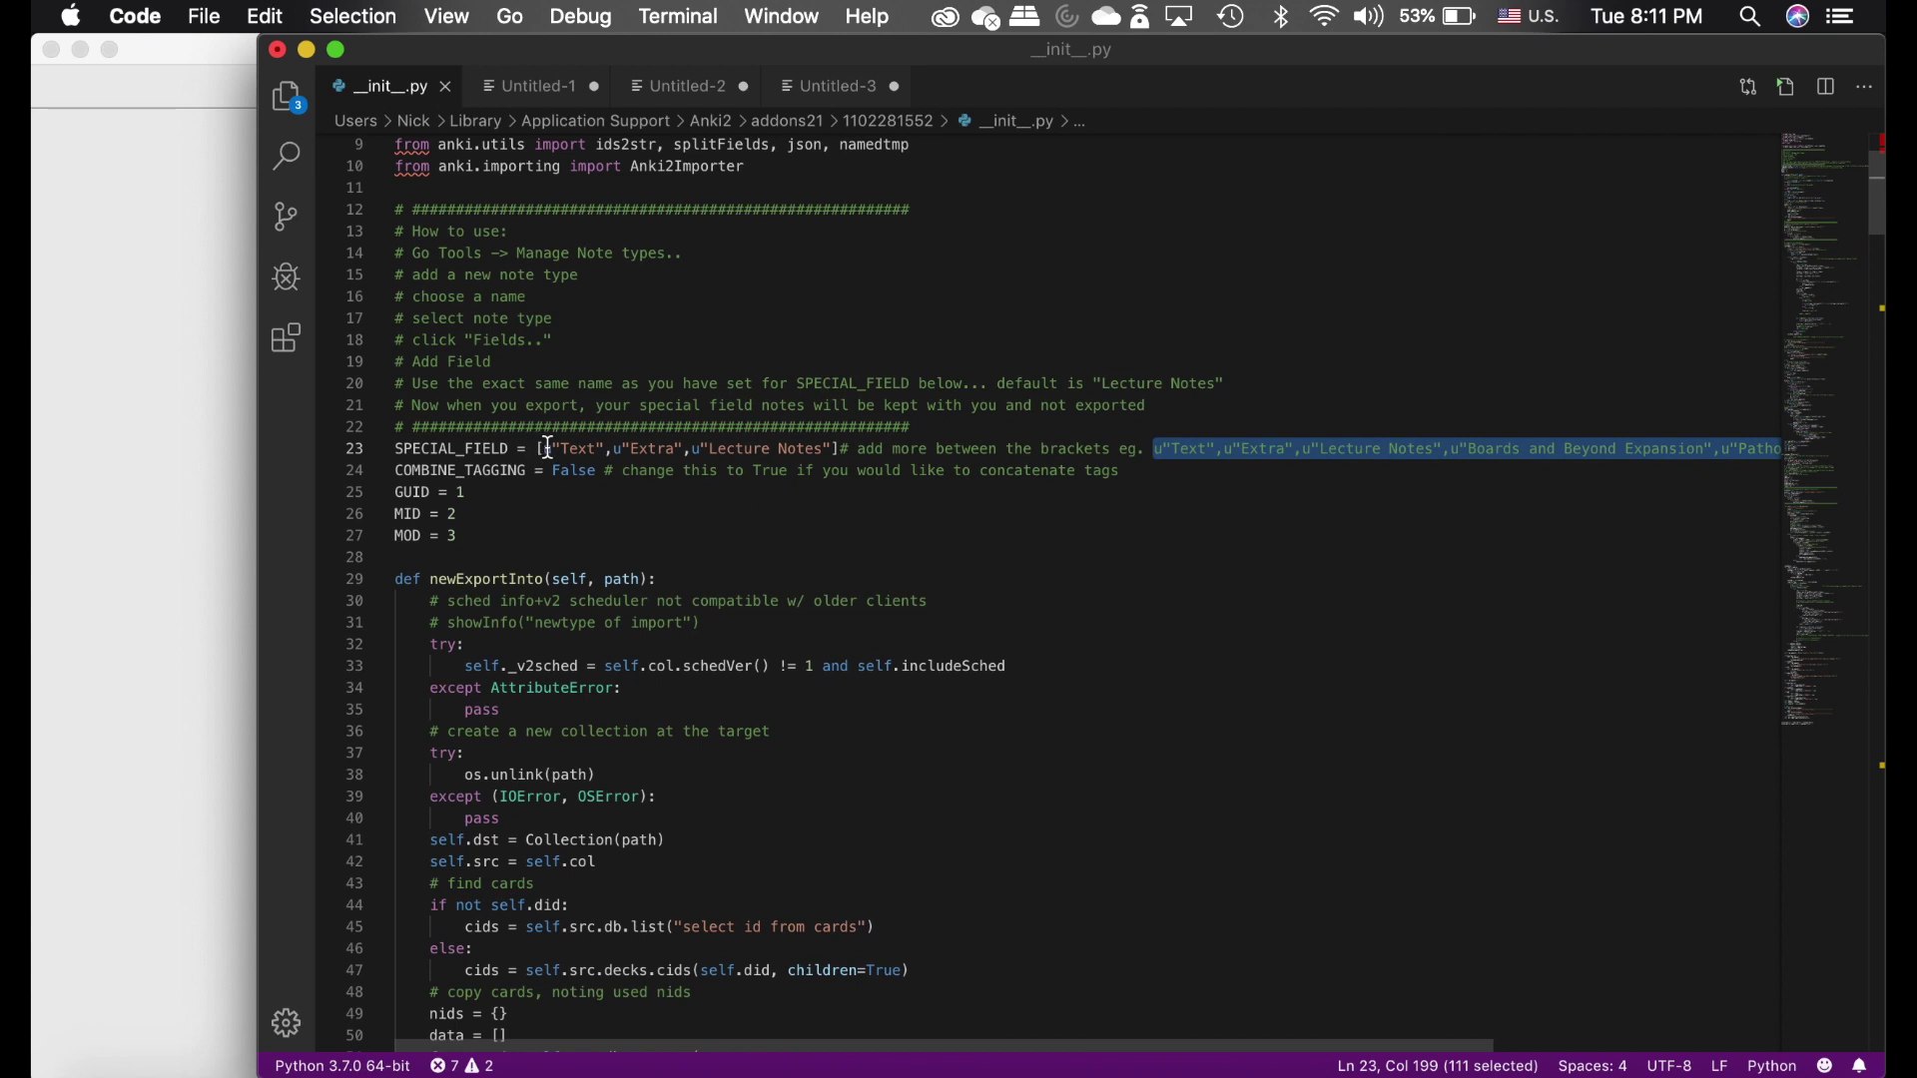
left_click_drag(548, 448, 835, 451)
key("super+v")
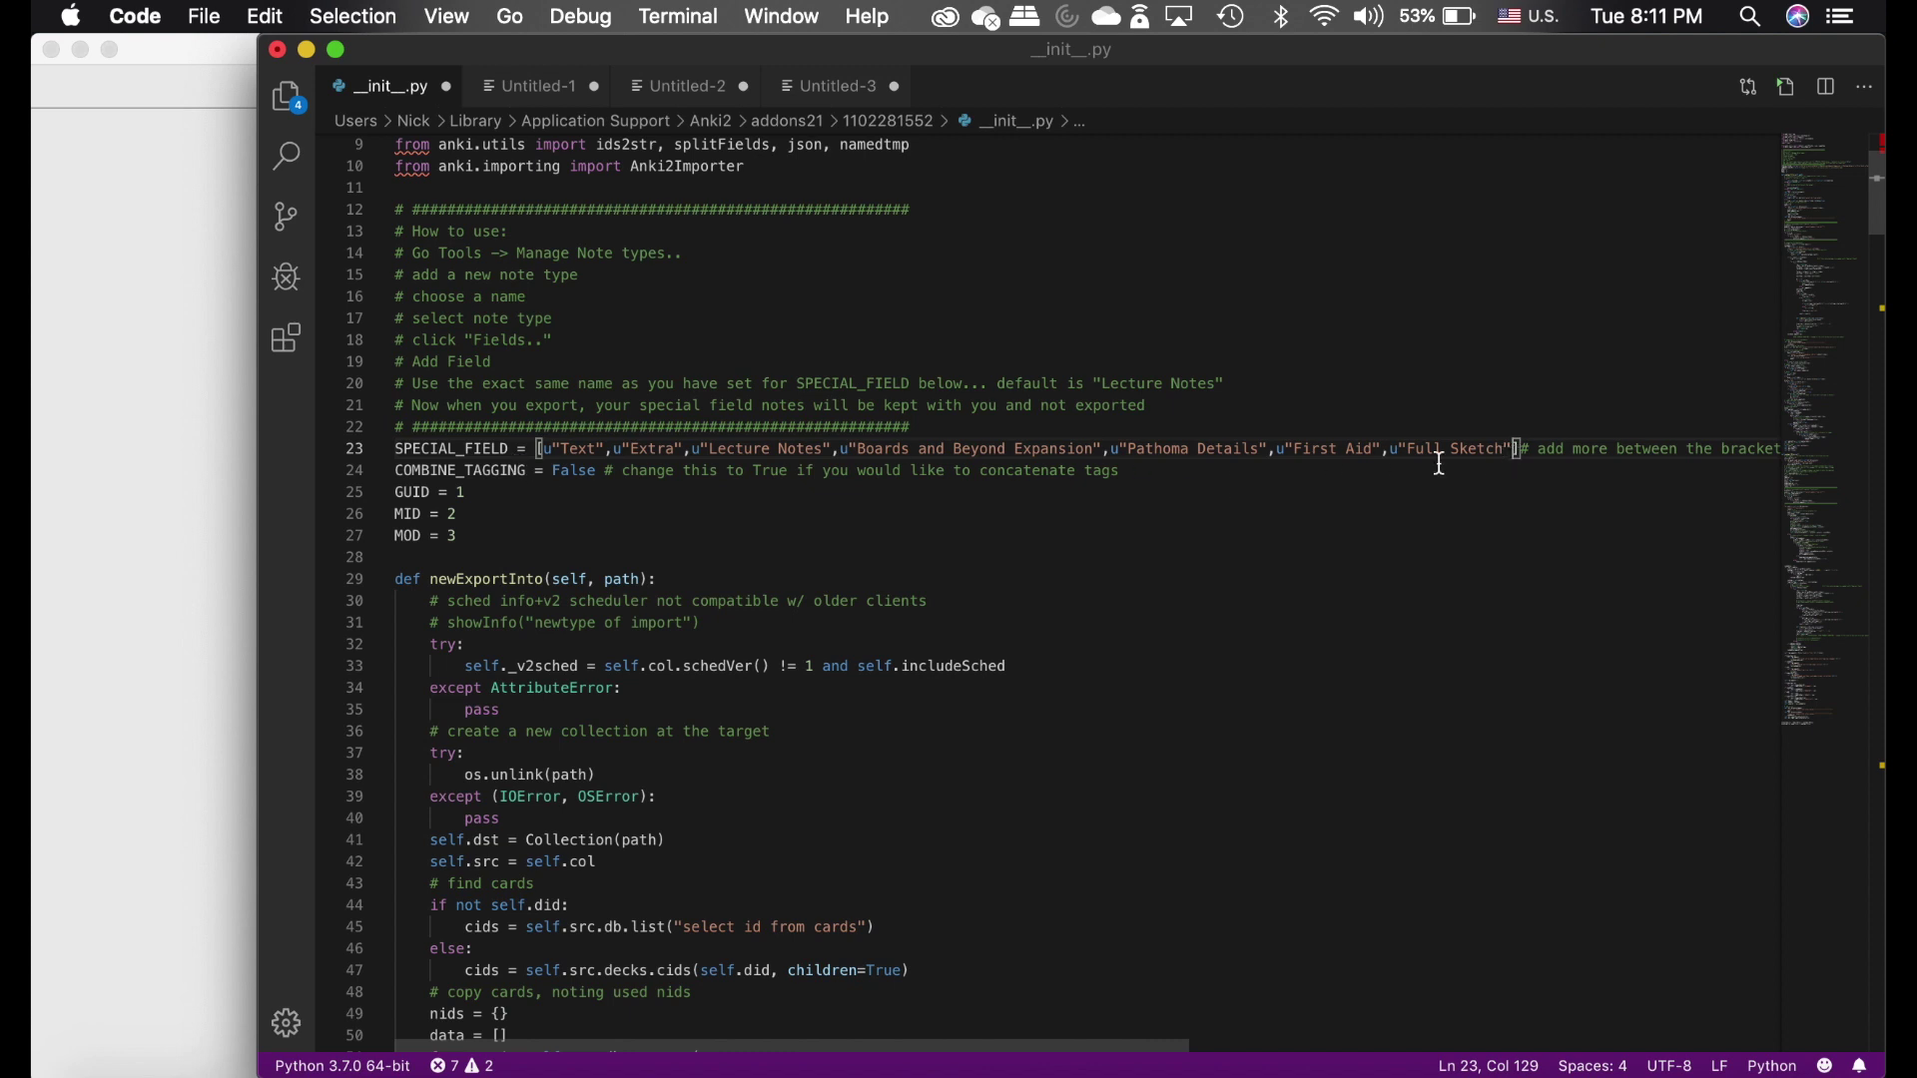
Set COMBINE_TAGGING to True and save and close __init__.py.
double_click(595, 474)
type("True")
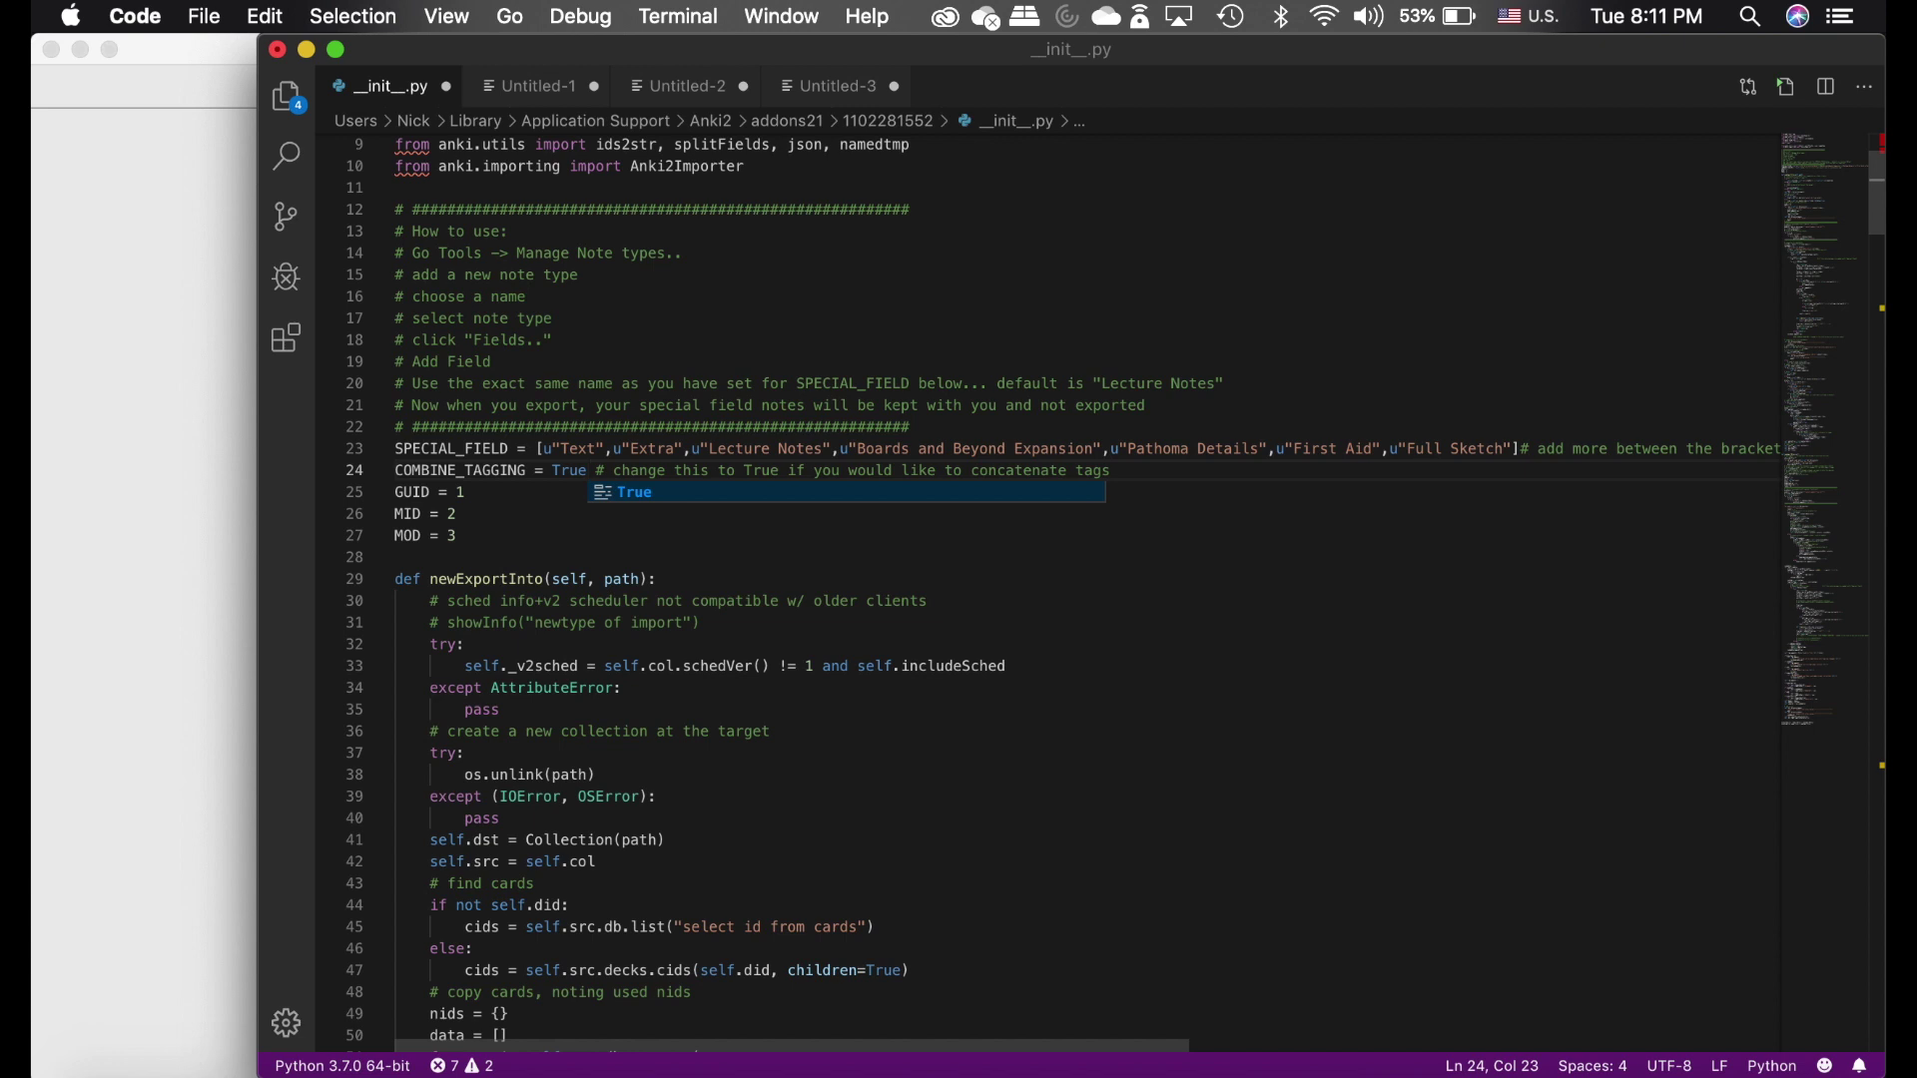
left_click(630, 427)
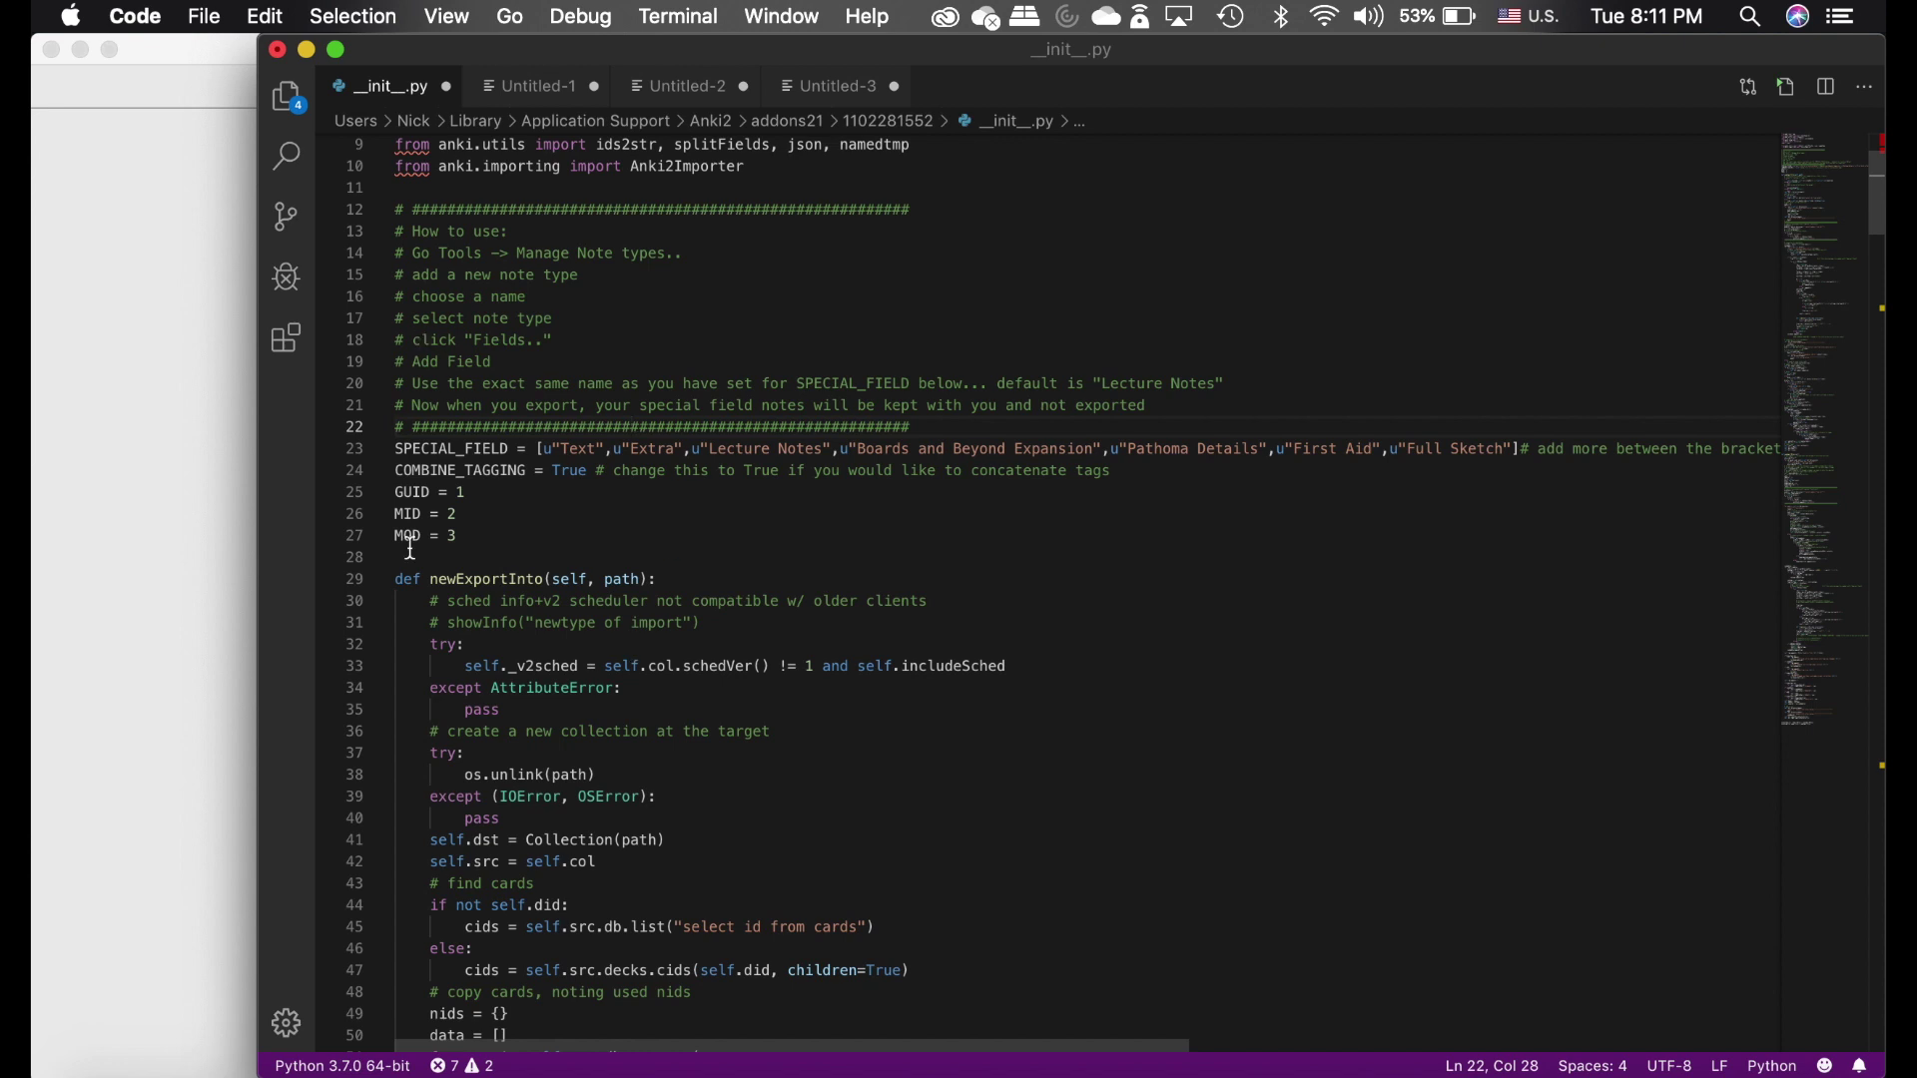
left_click(448, 87)
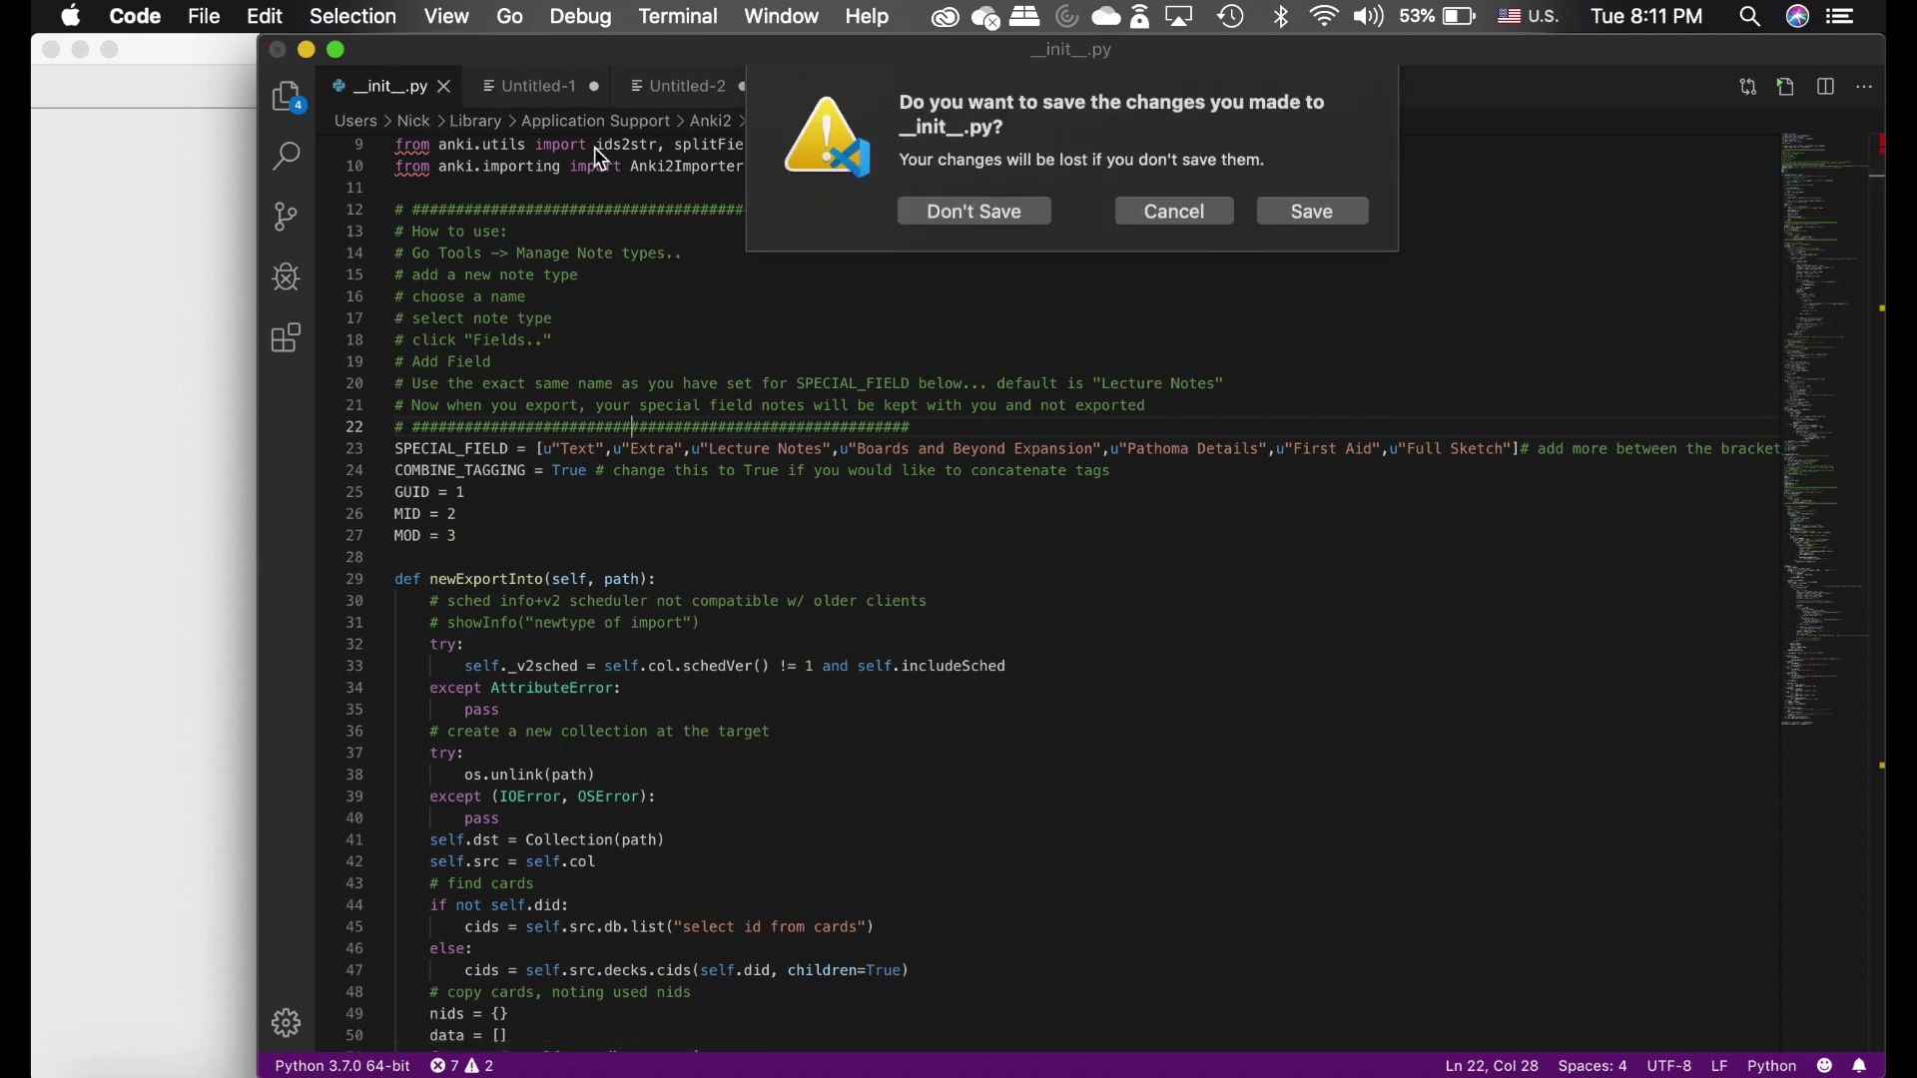
left_click(1312, 212)
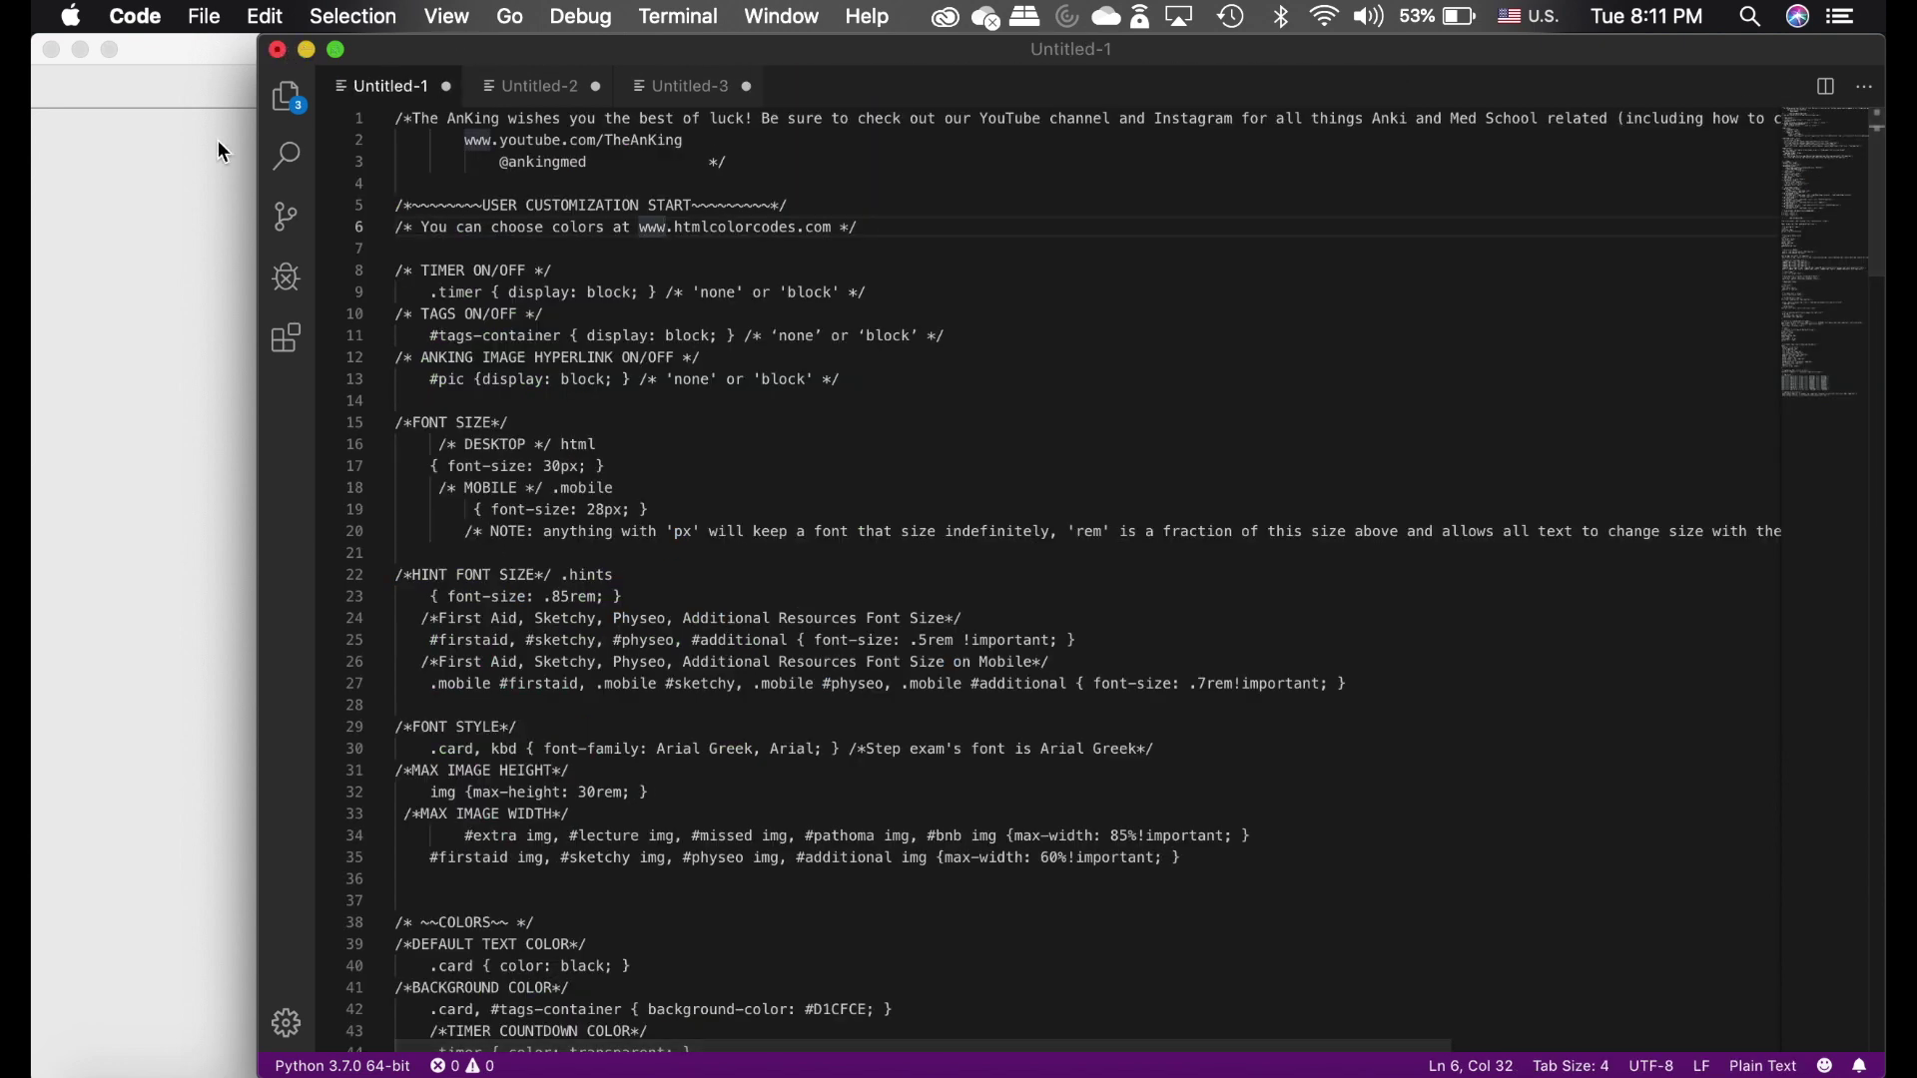
Quit the code editor, close the add-on windows, and restart Anki with the ~5 special fields~ profile.
key("super+q")
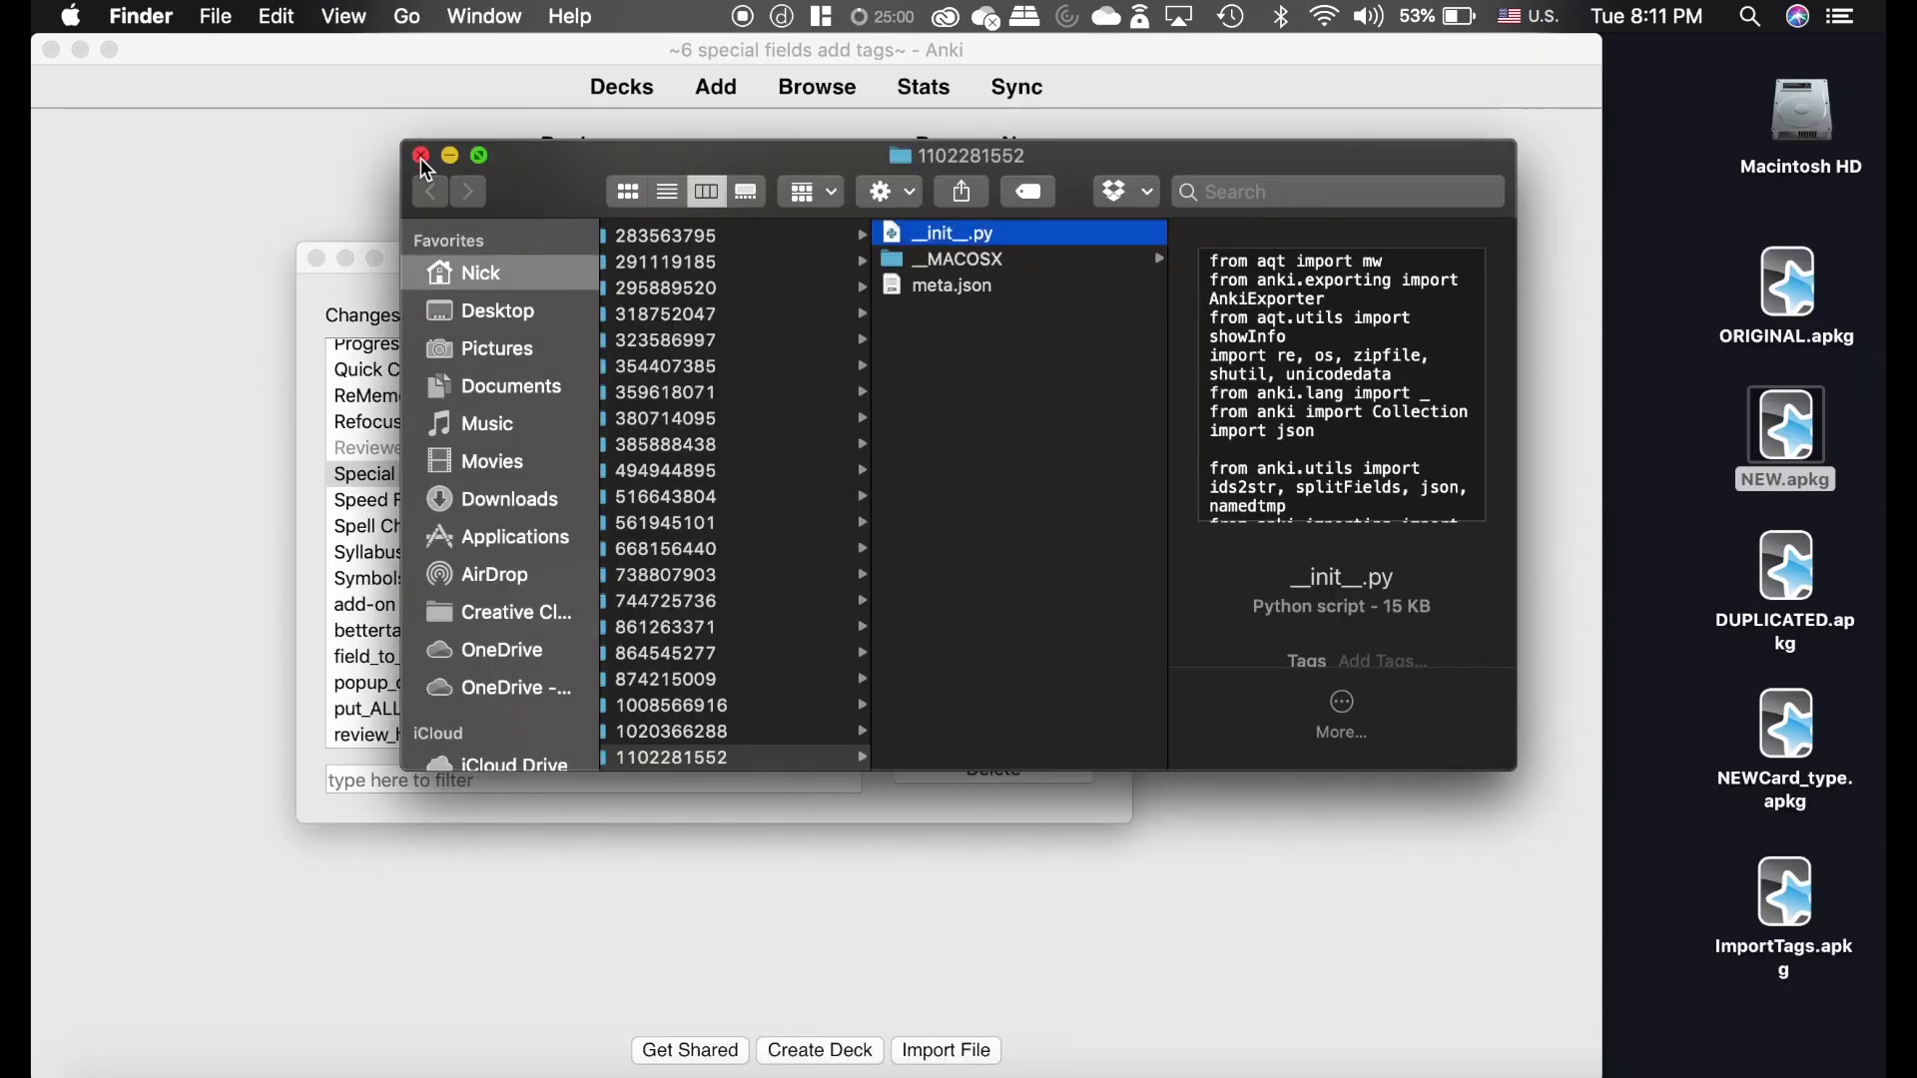
left_click(422, 156)
left_click(316, 260)
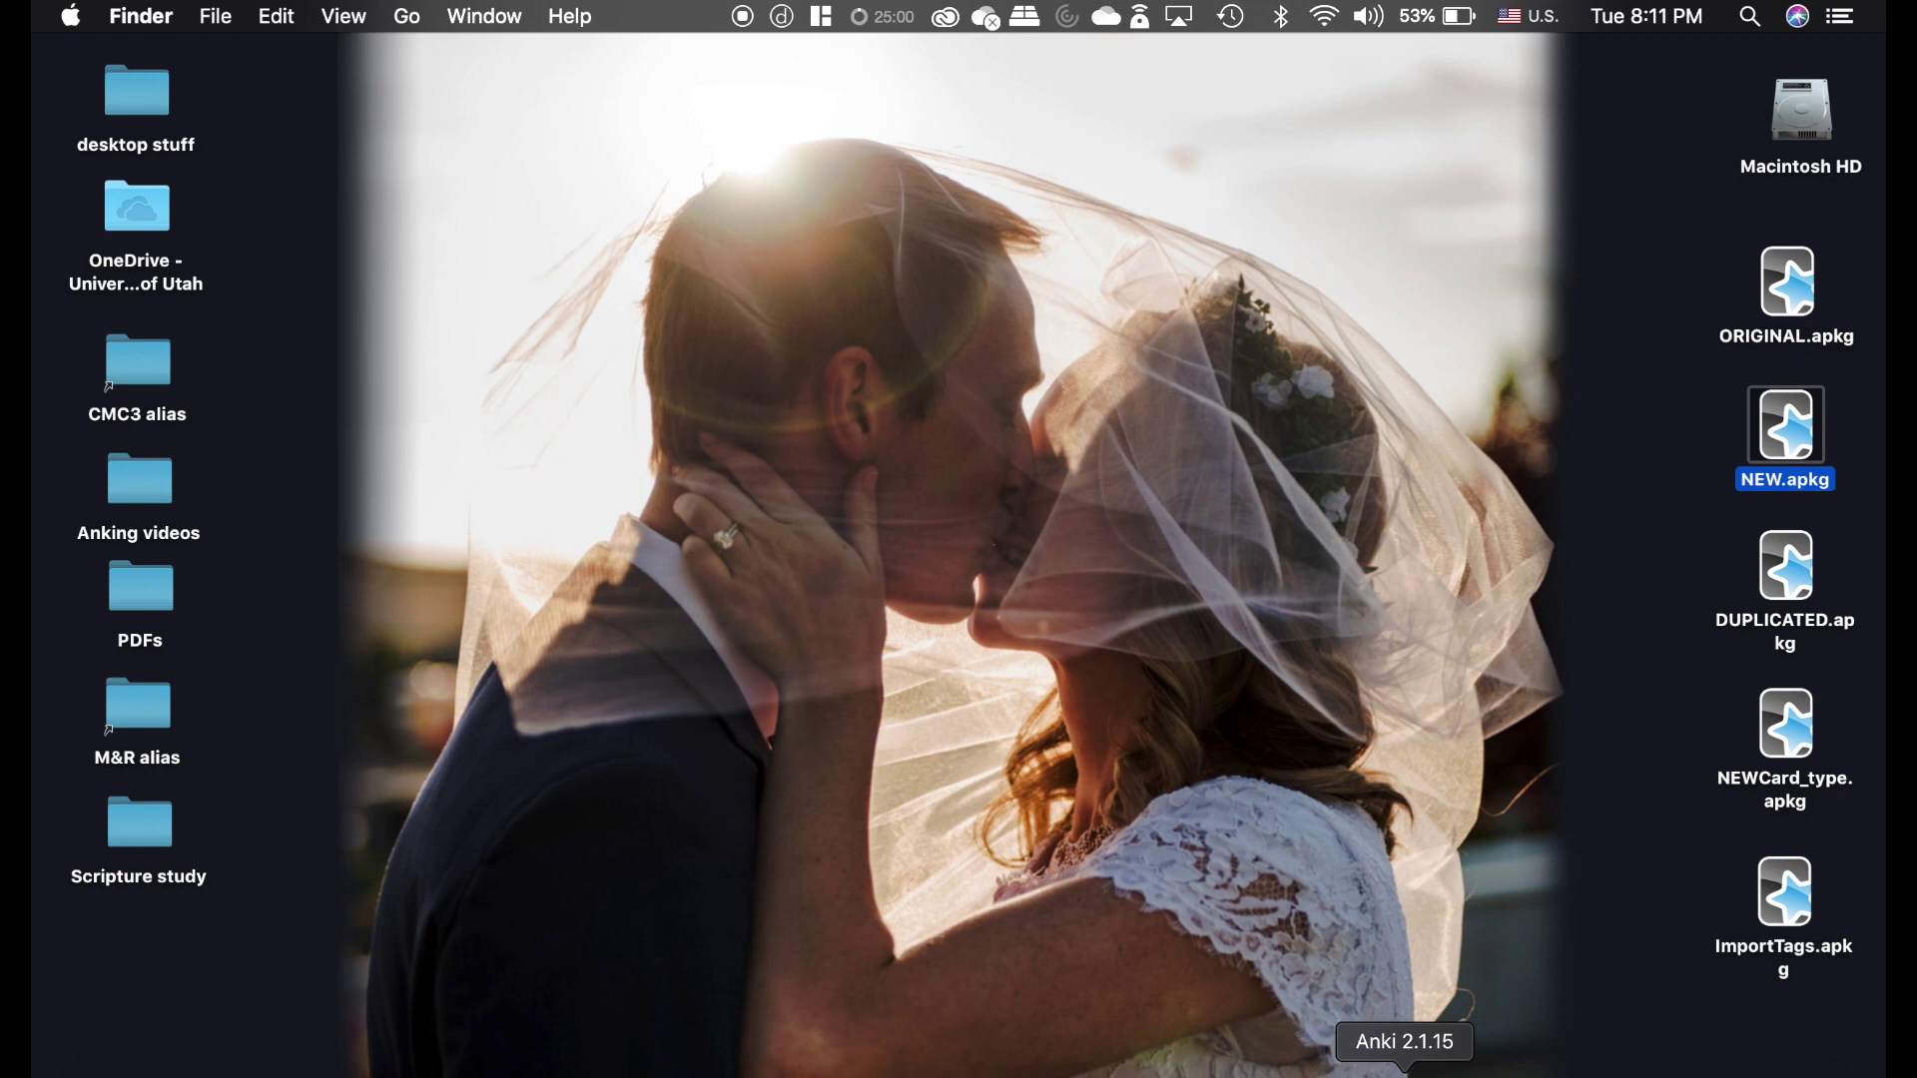
left_click(1408, 1075)
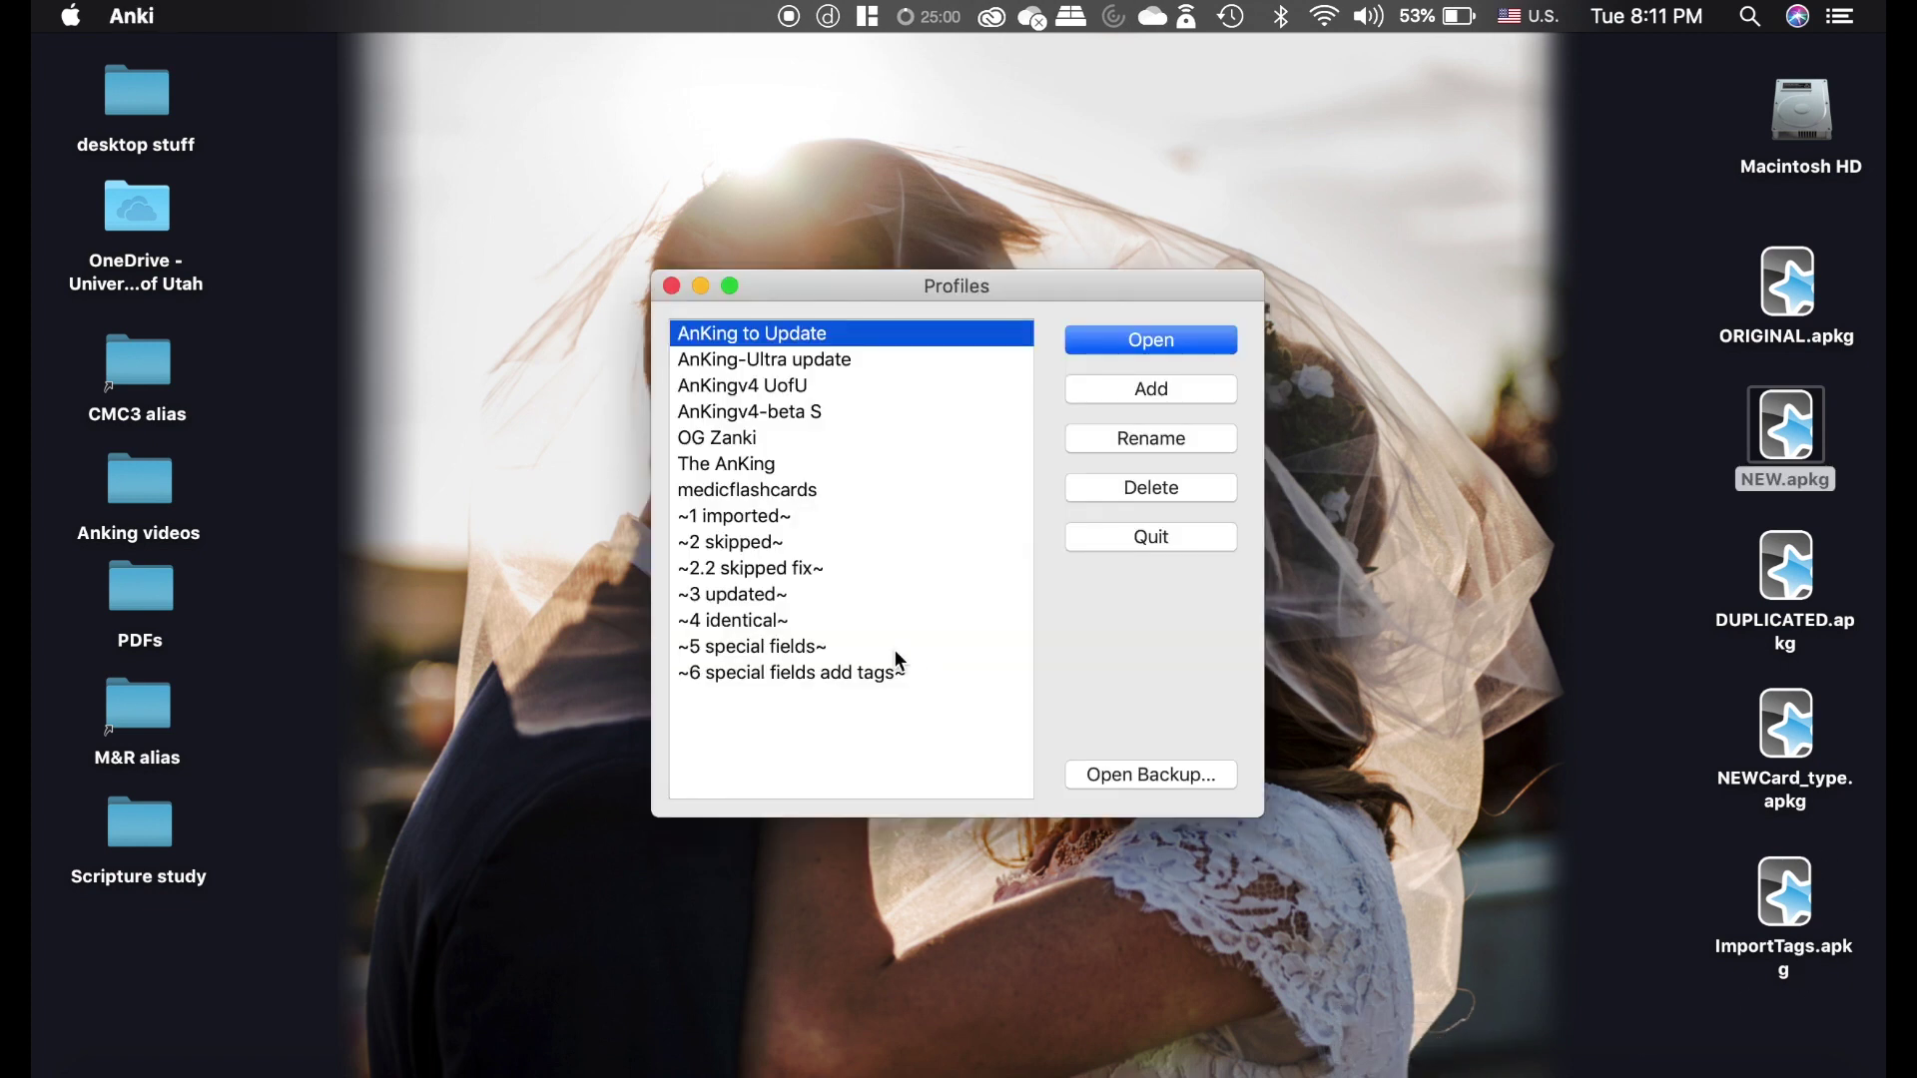
left_click(844, 673)
left_click(821, 649)
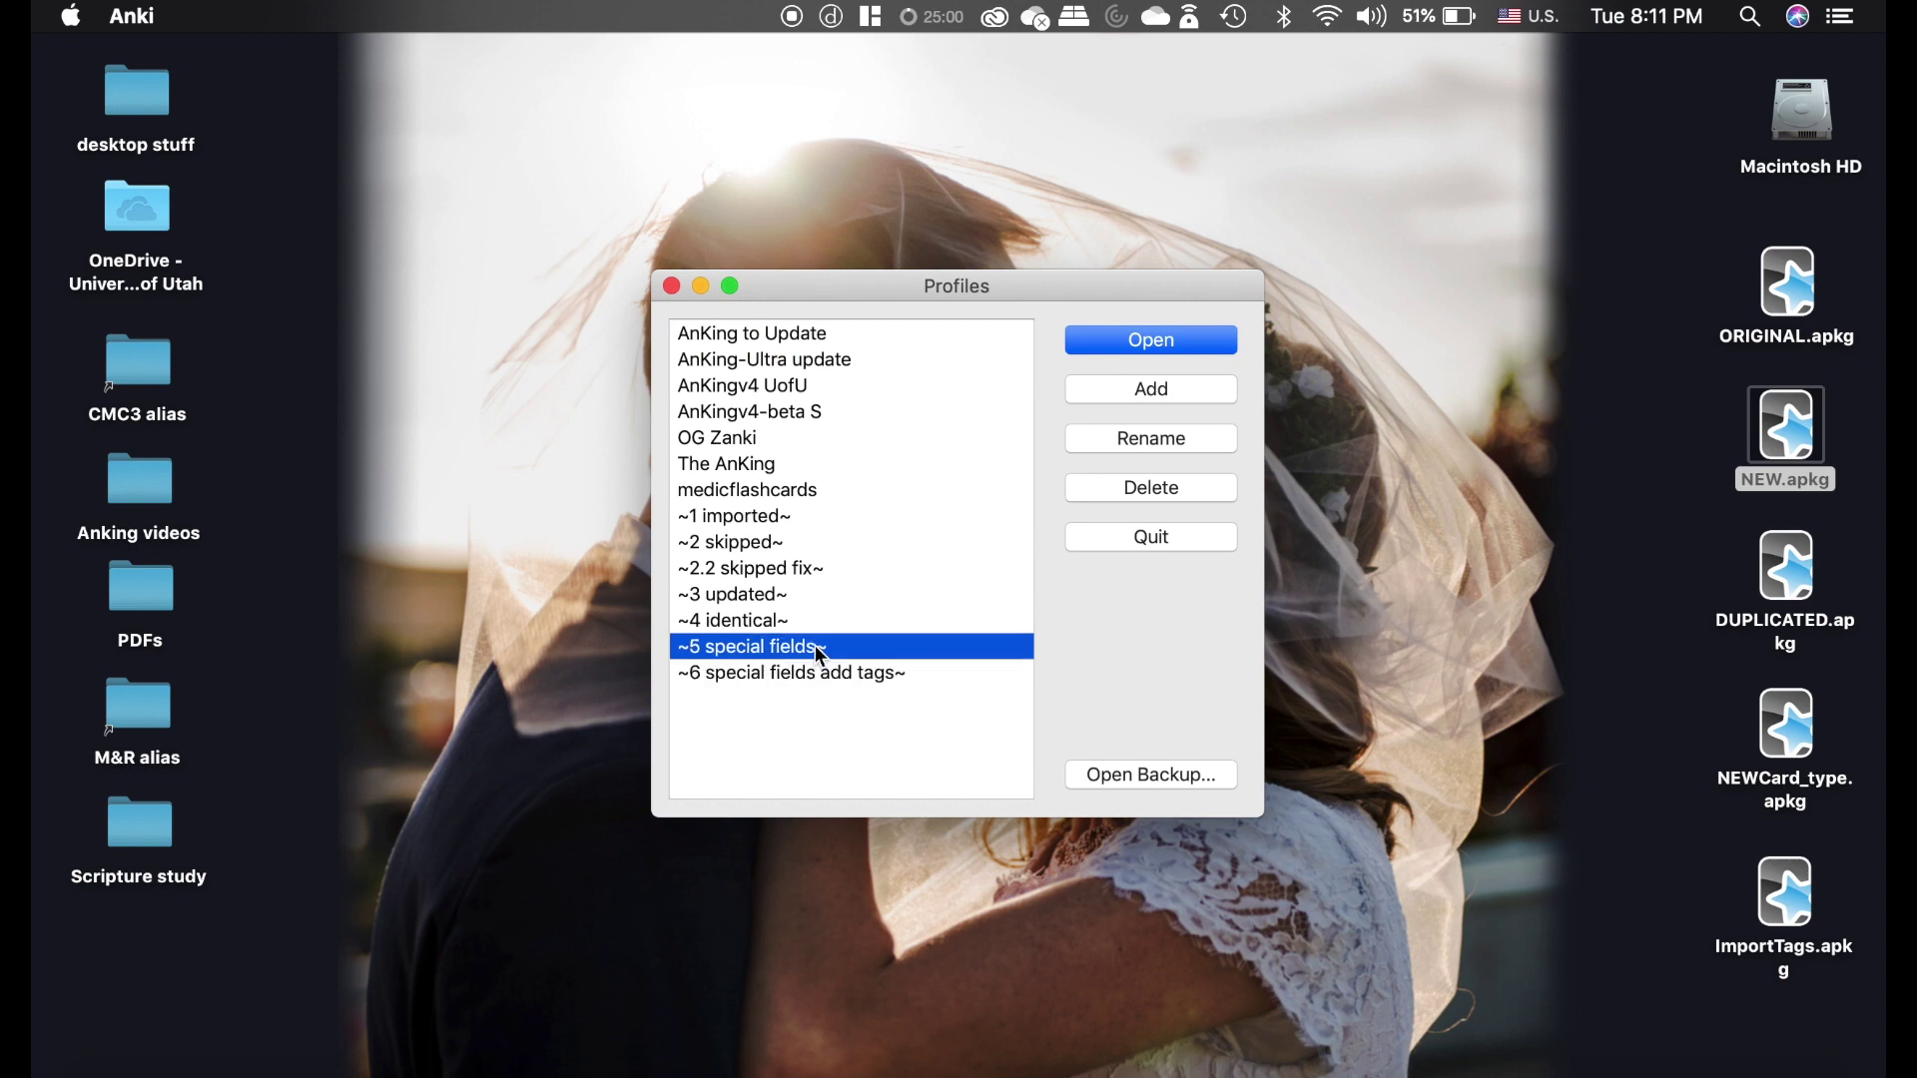
left_click(1145, 348)
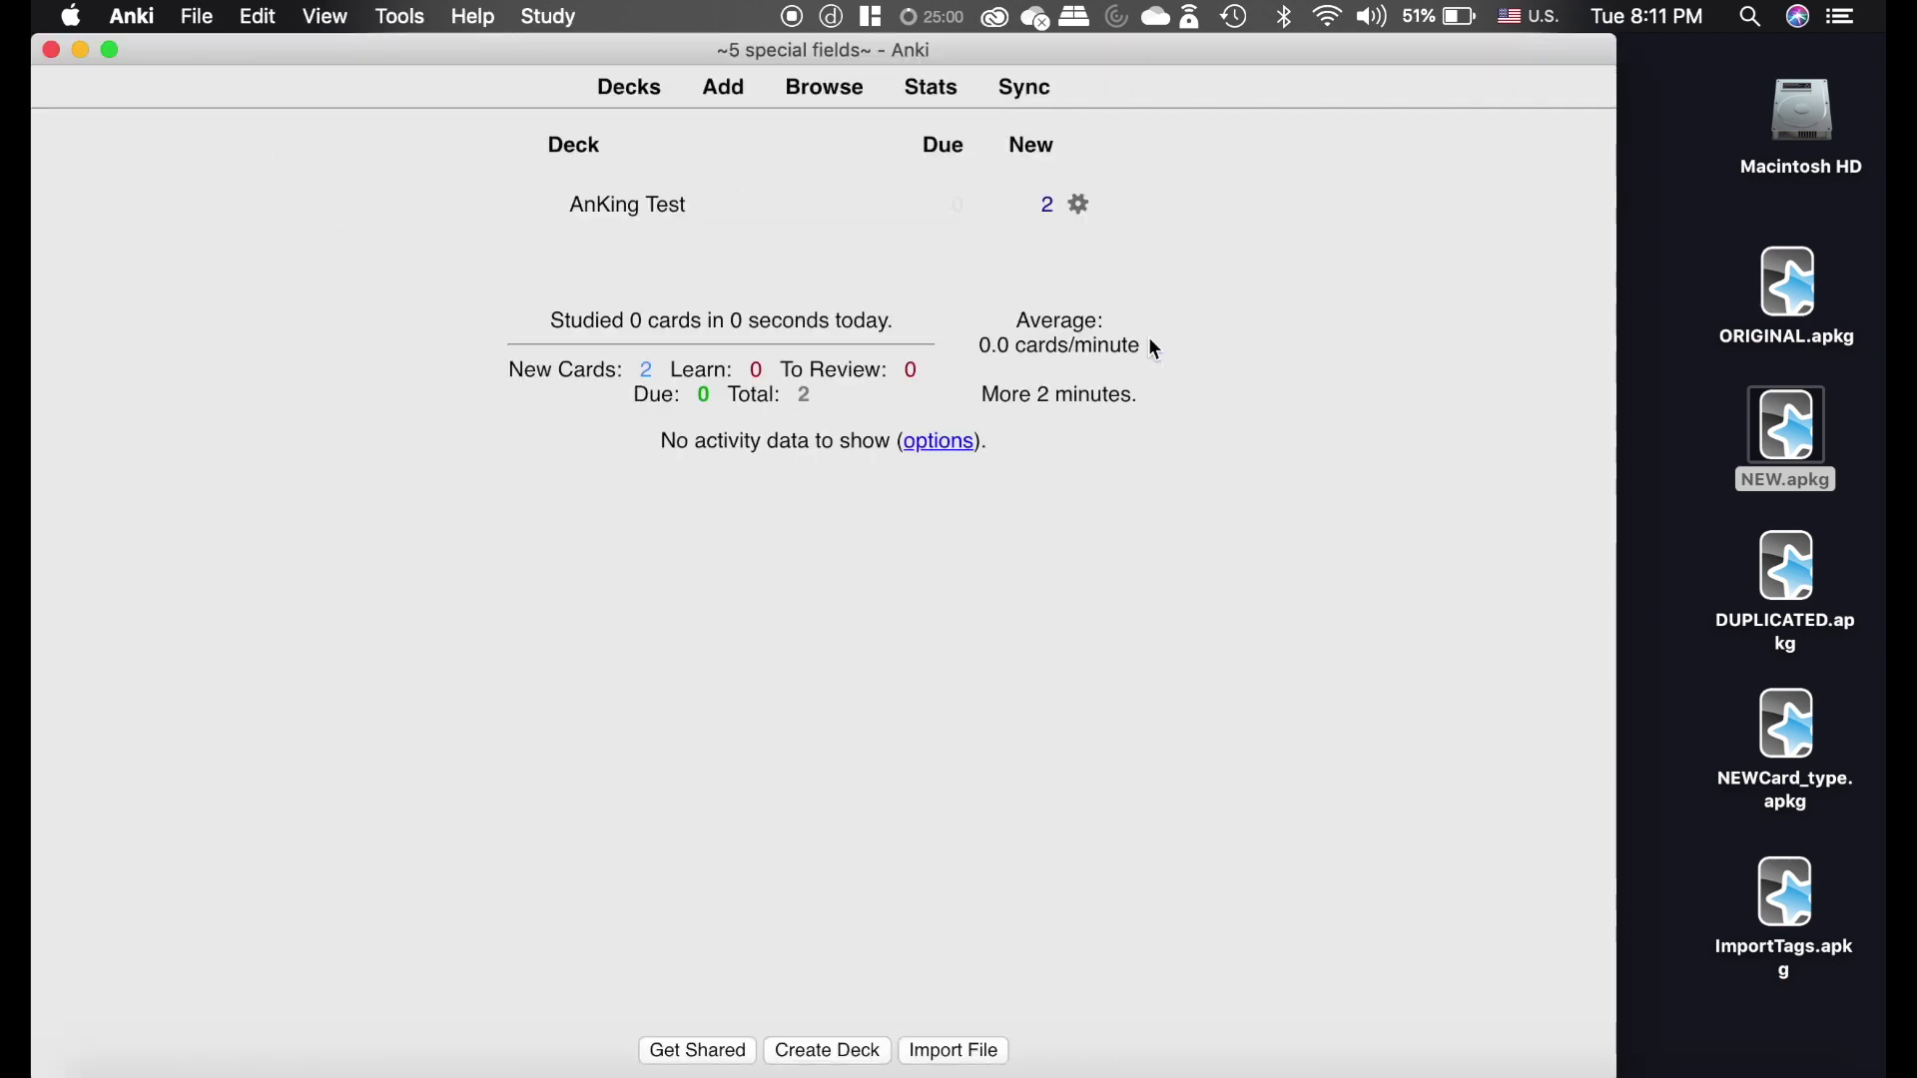
List the notes tagged NEWTAG in the card browser and review their fields and tags before importing.
left_click(825, 88)
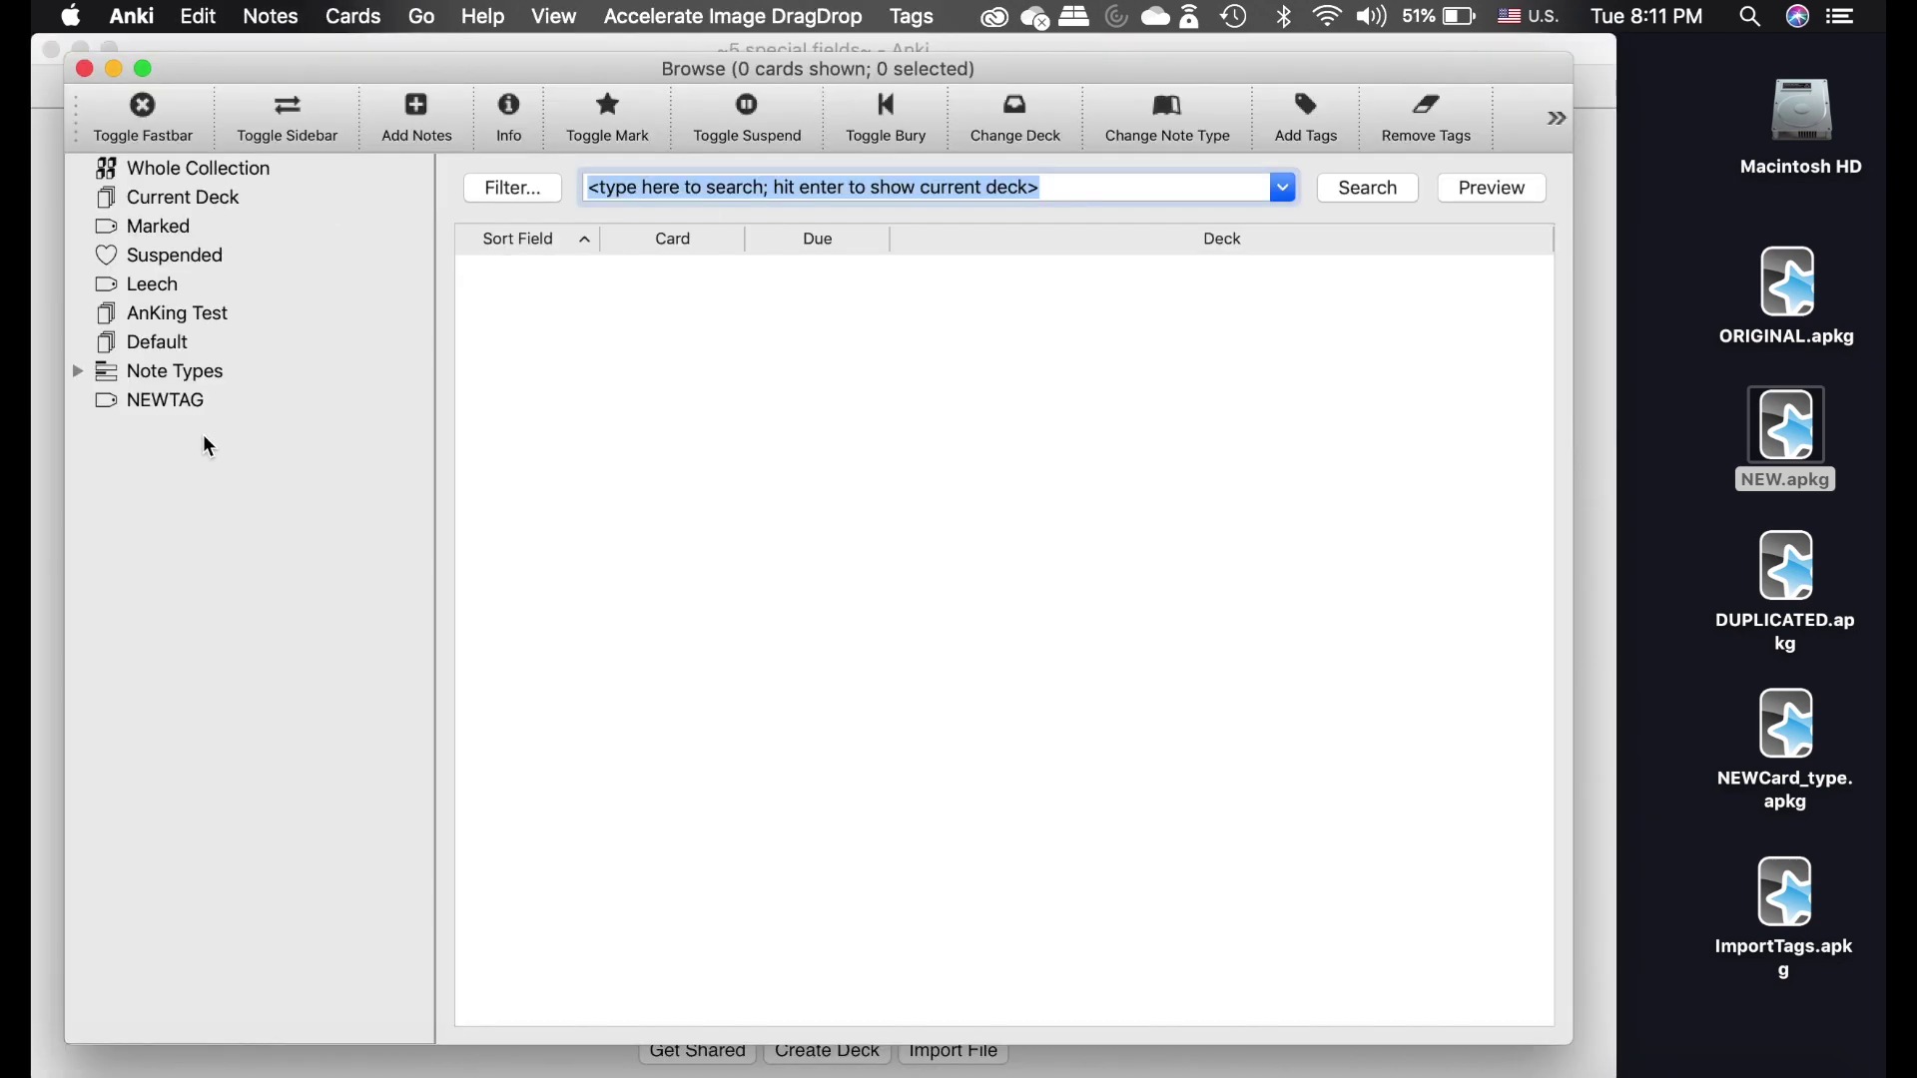
left_click(166, 403)
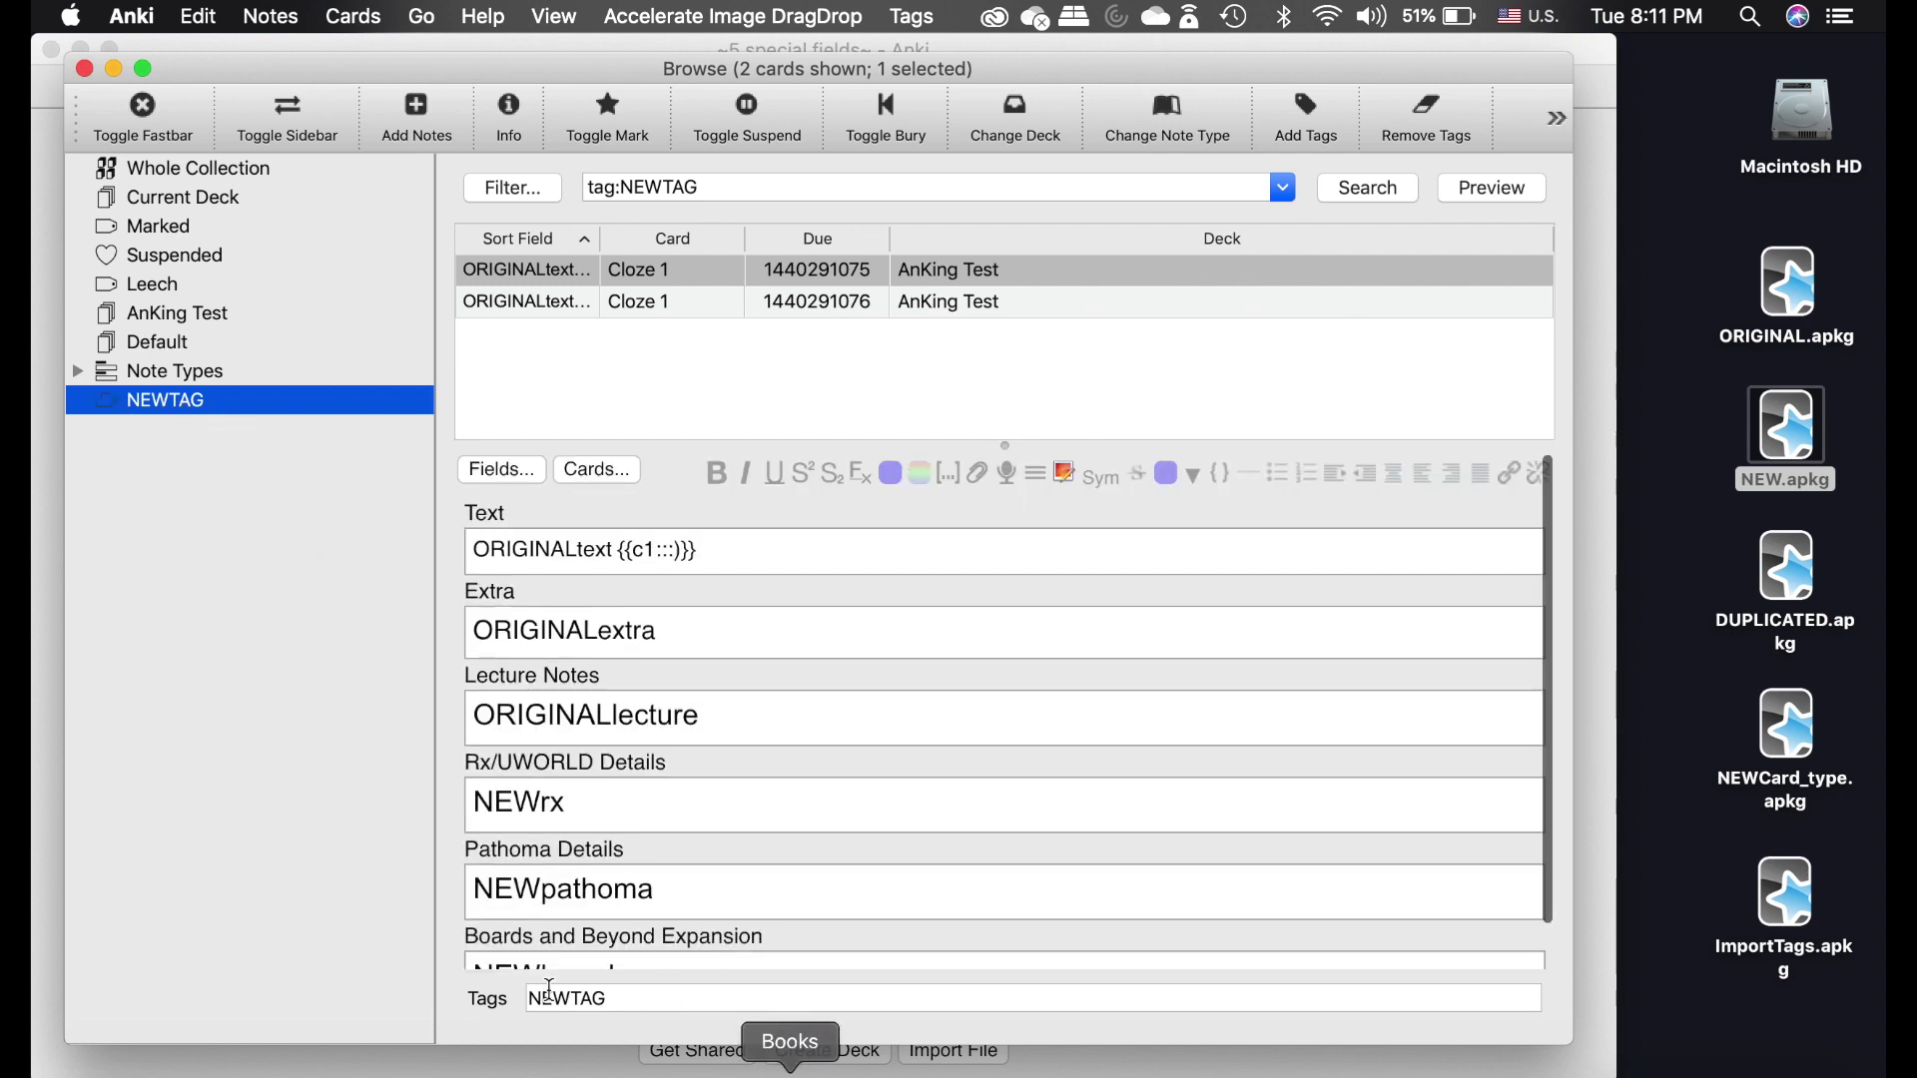
left_click(566, 303)
key("Up")
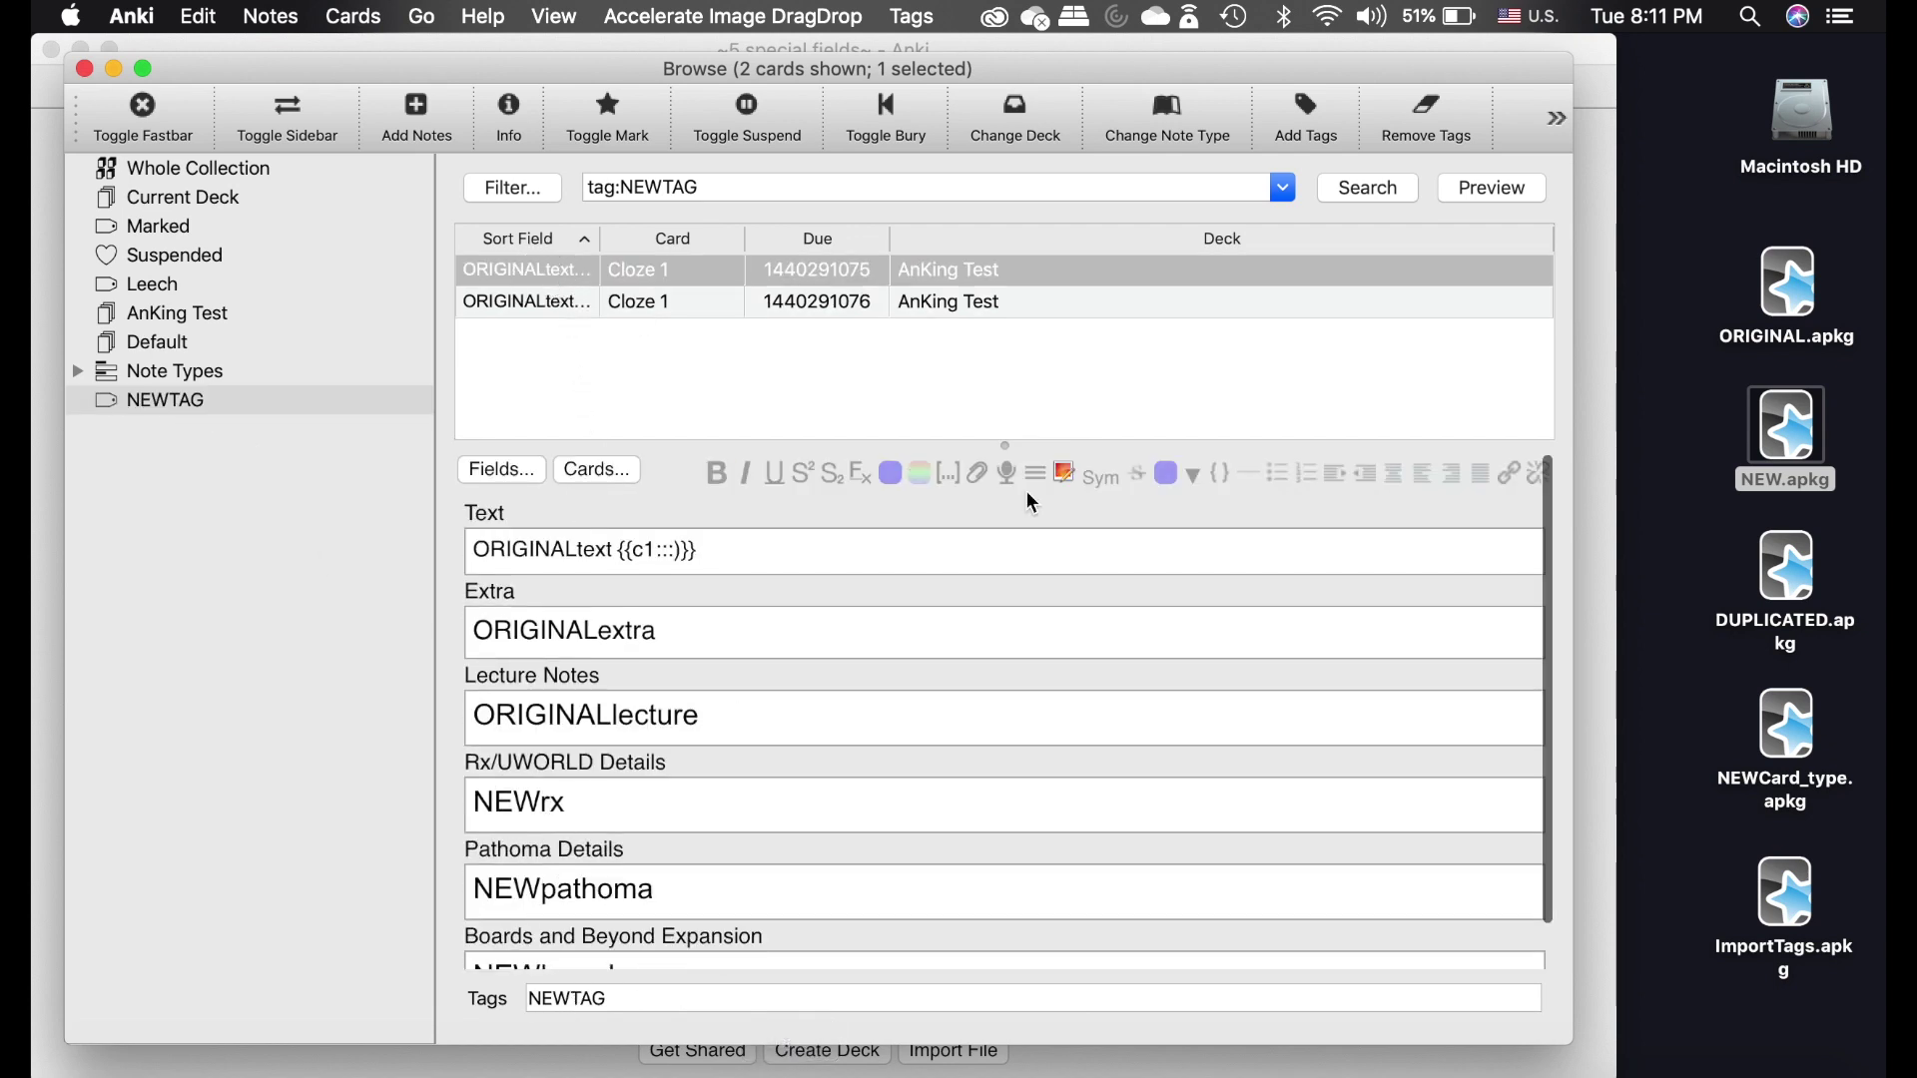
left_click(85, 69)
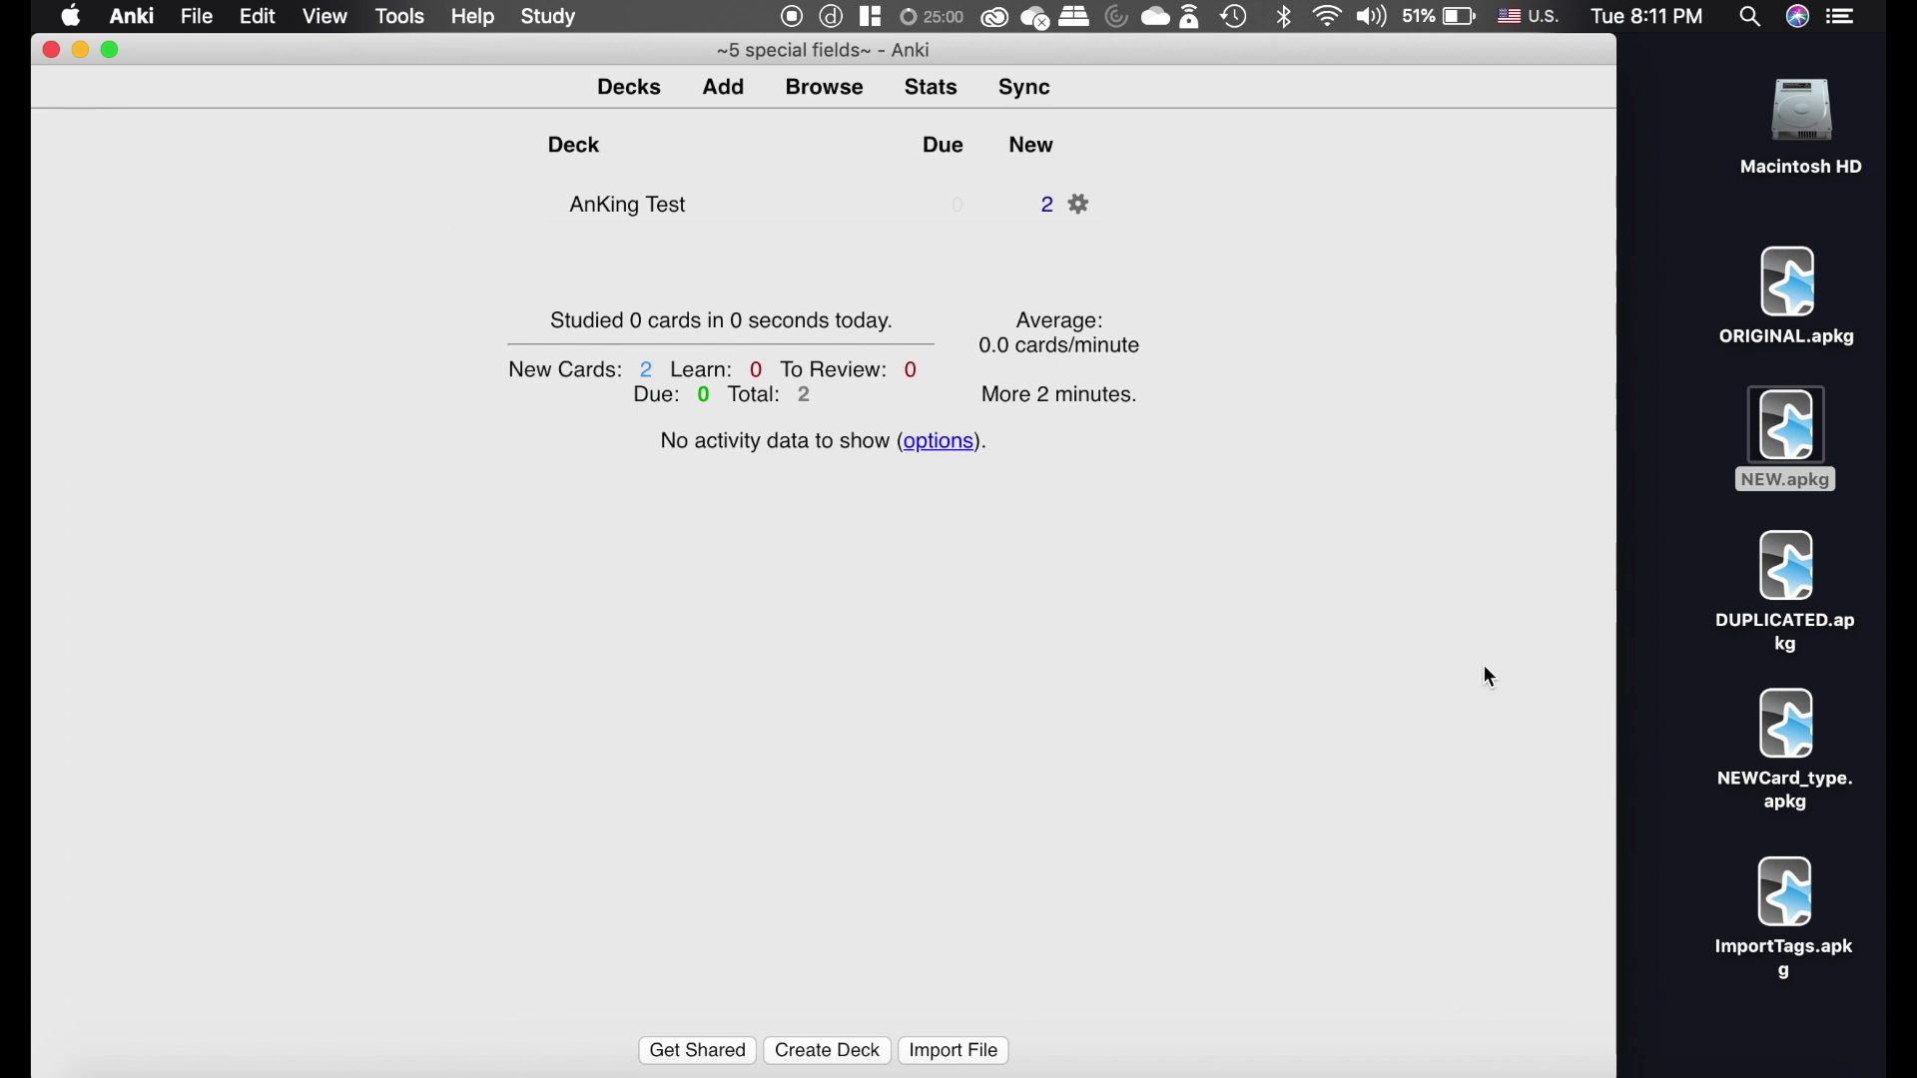
Import ImportTags.apkg from the desktop into the open profile and dismiss the import report.
left_click(1803, 901)
double_click(1803, 900)
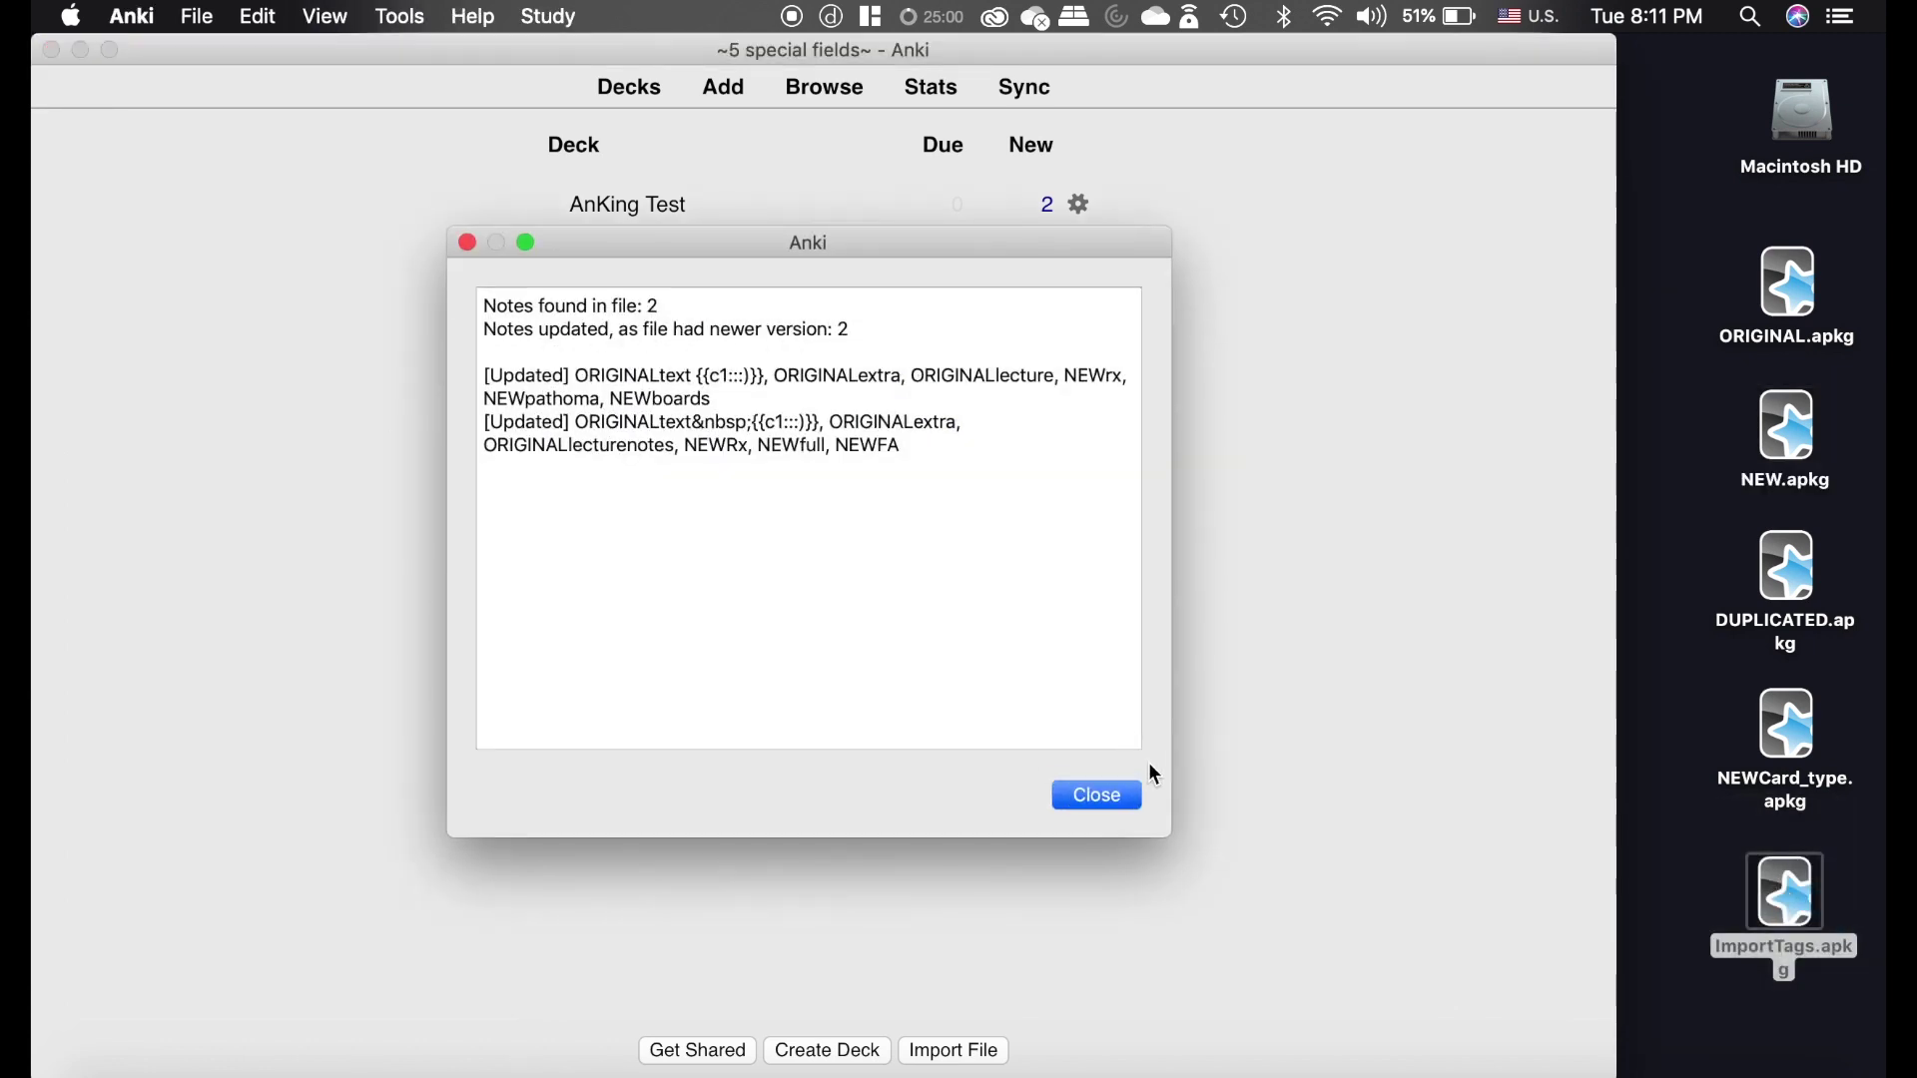
left_click(1109, 798)
List the notes tagged unsuspended and those tagged NEWTAG, and examine their fields and combined tags after the import.
left_click(827, 88)
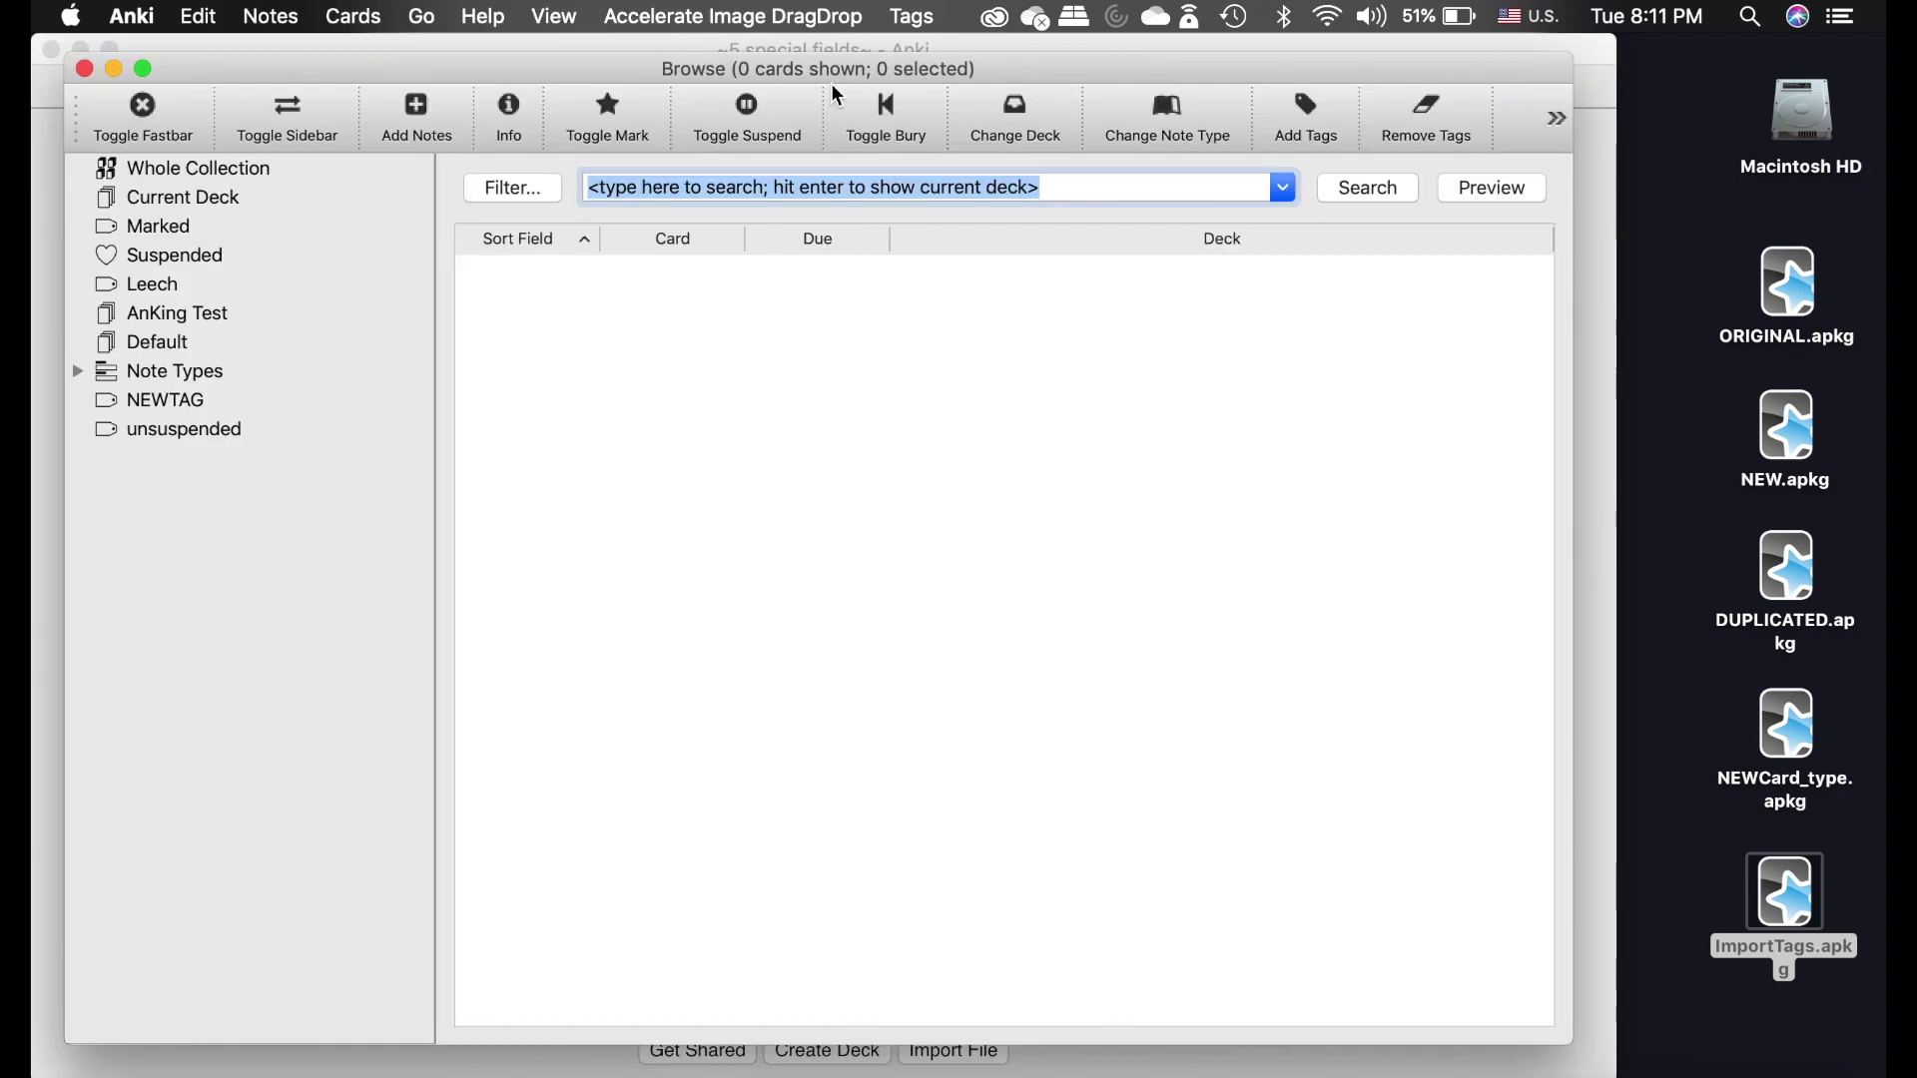
left_click(210, 431)
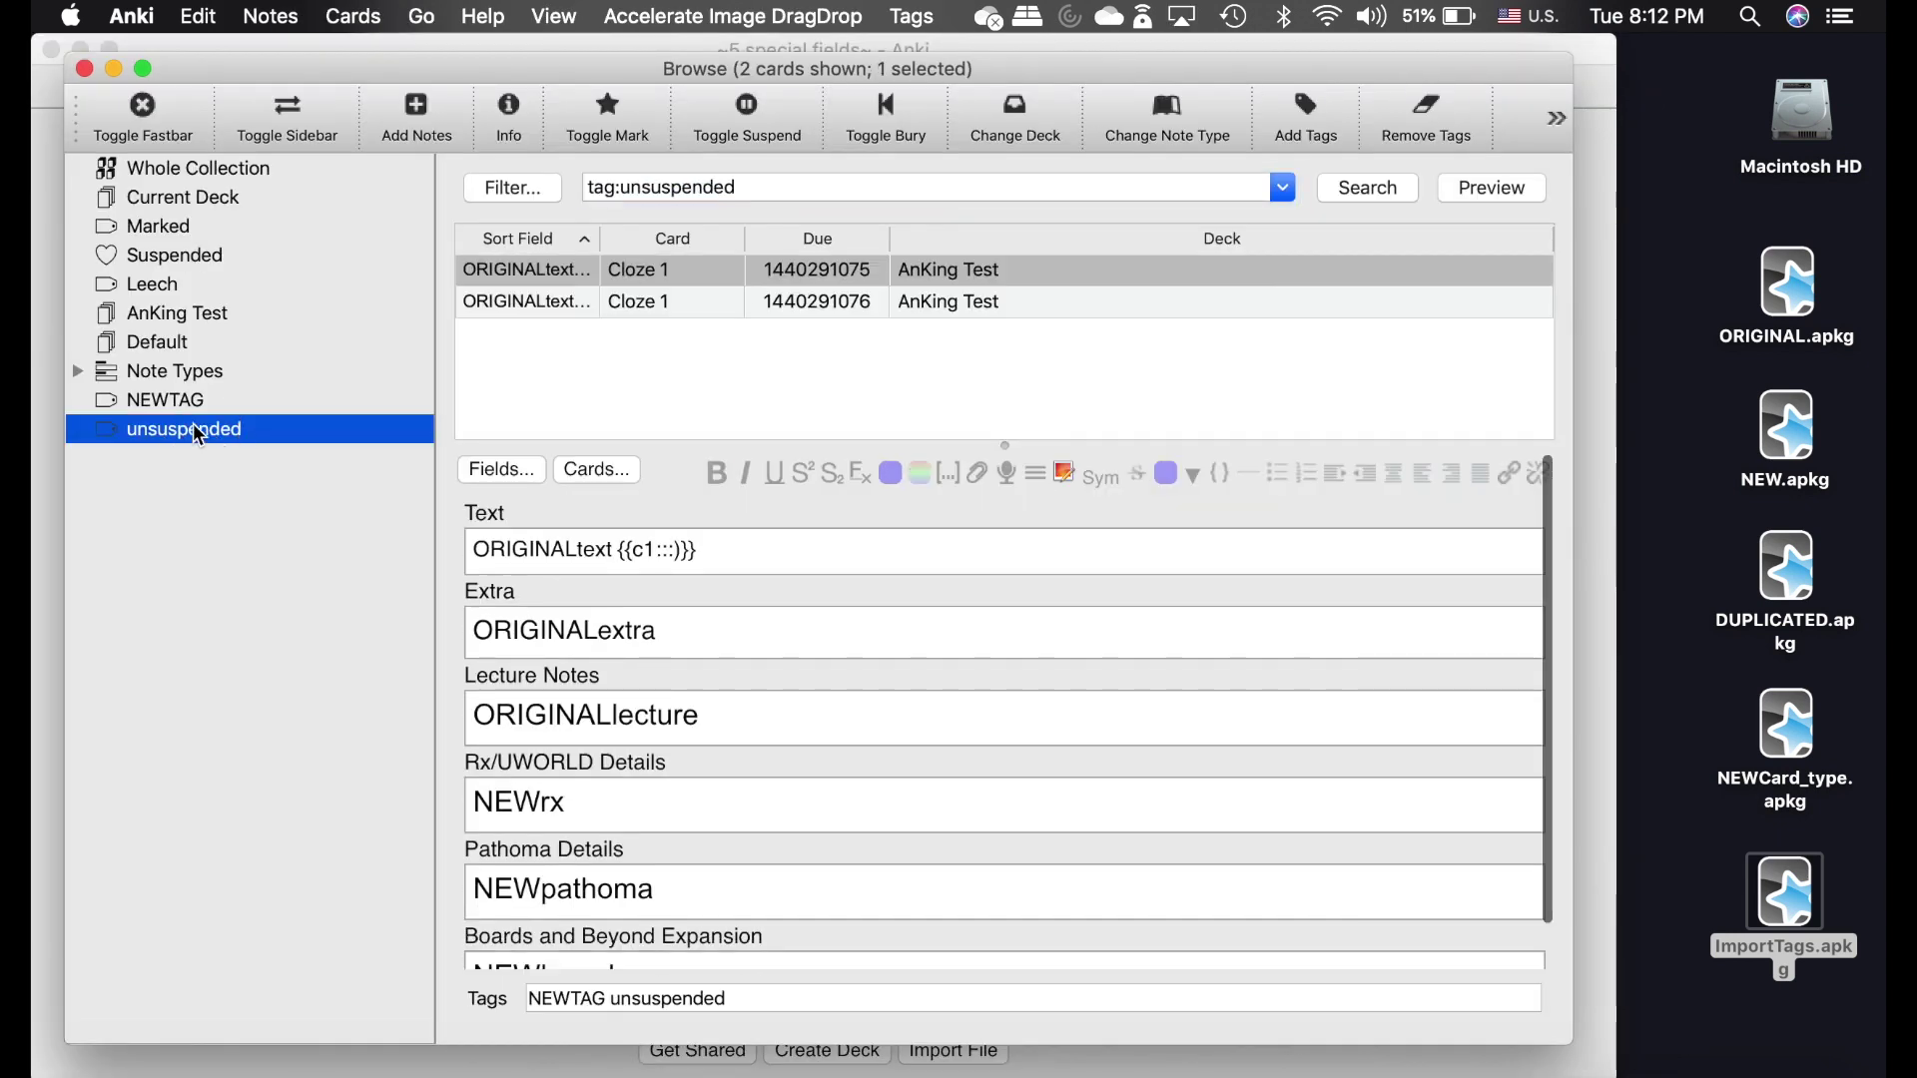
scroll(764, 737, "down", 2)
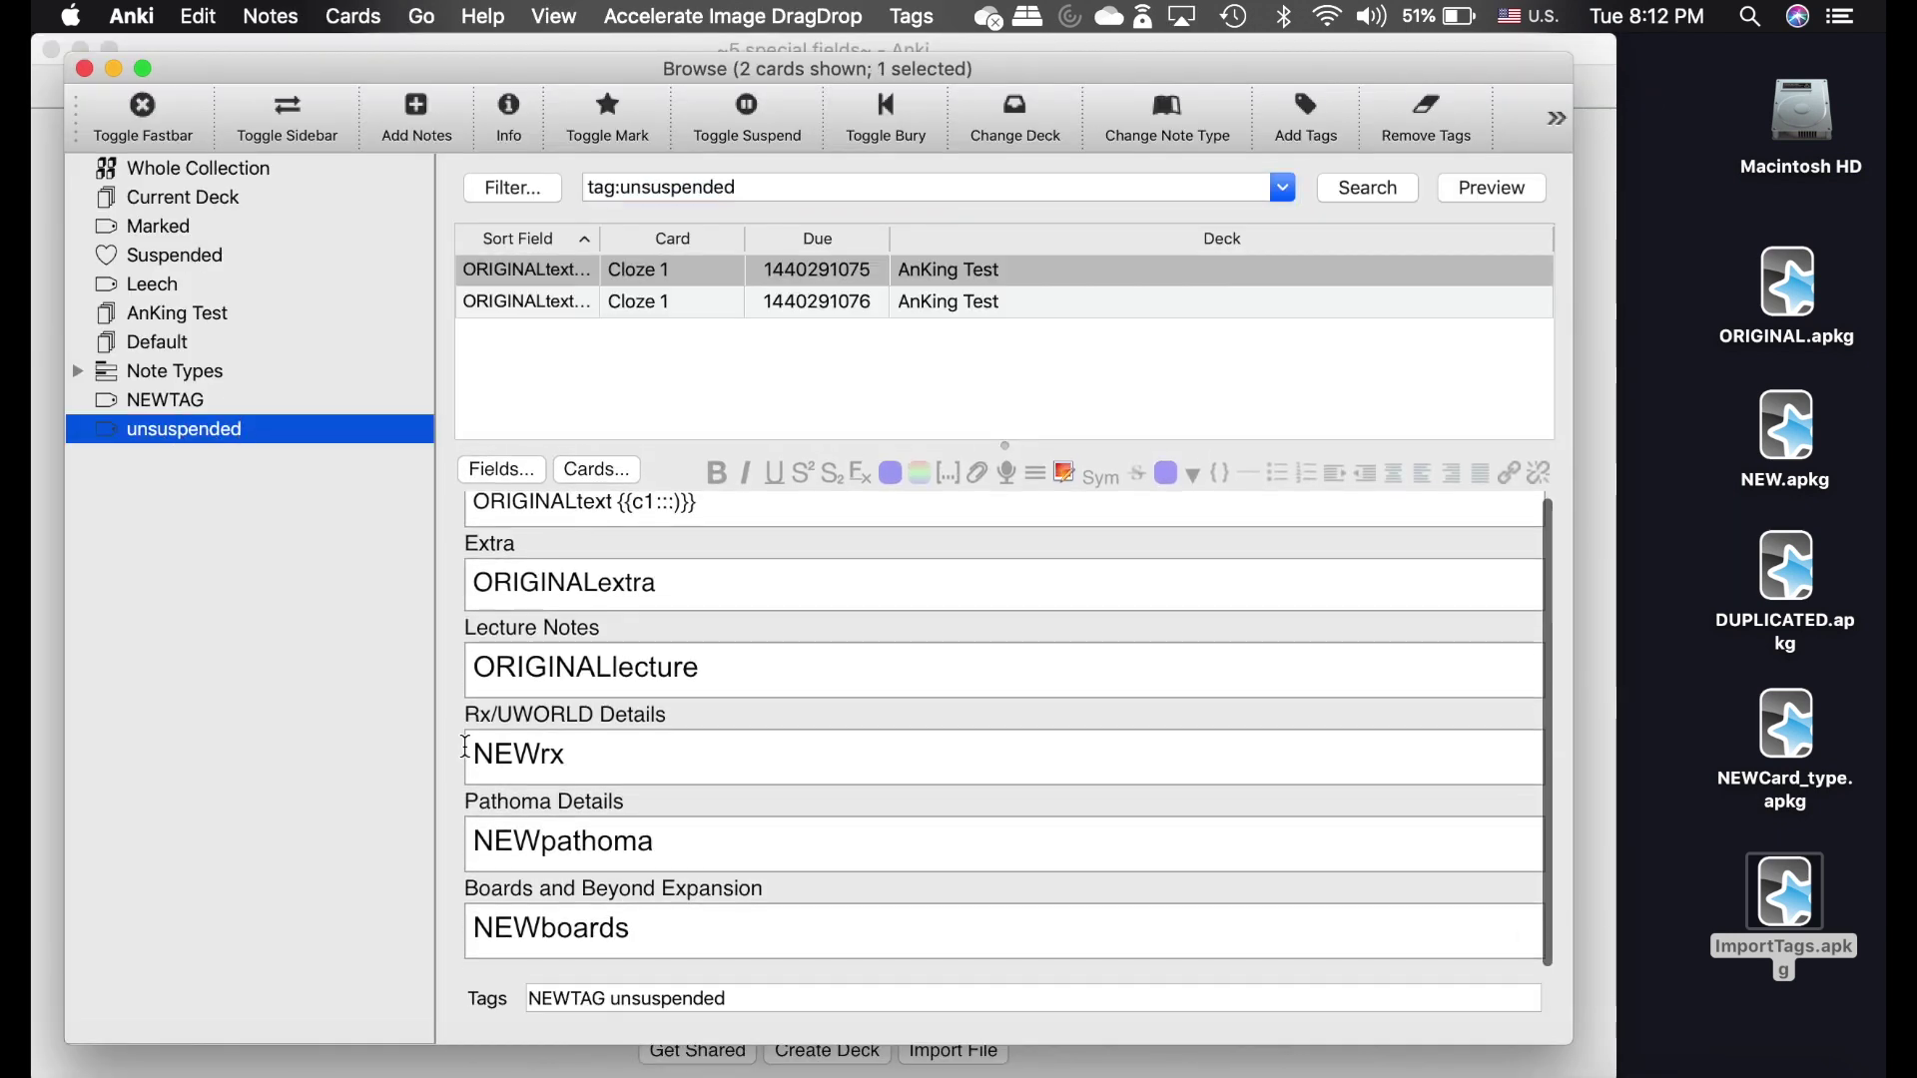
scroll(542, 686, "up", 2)
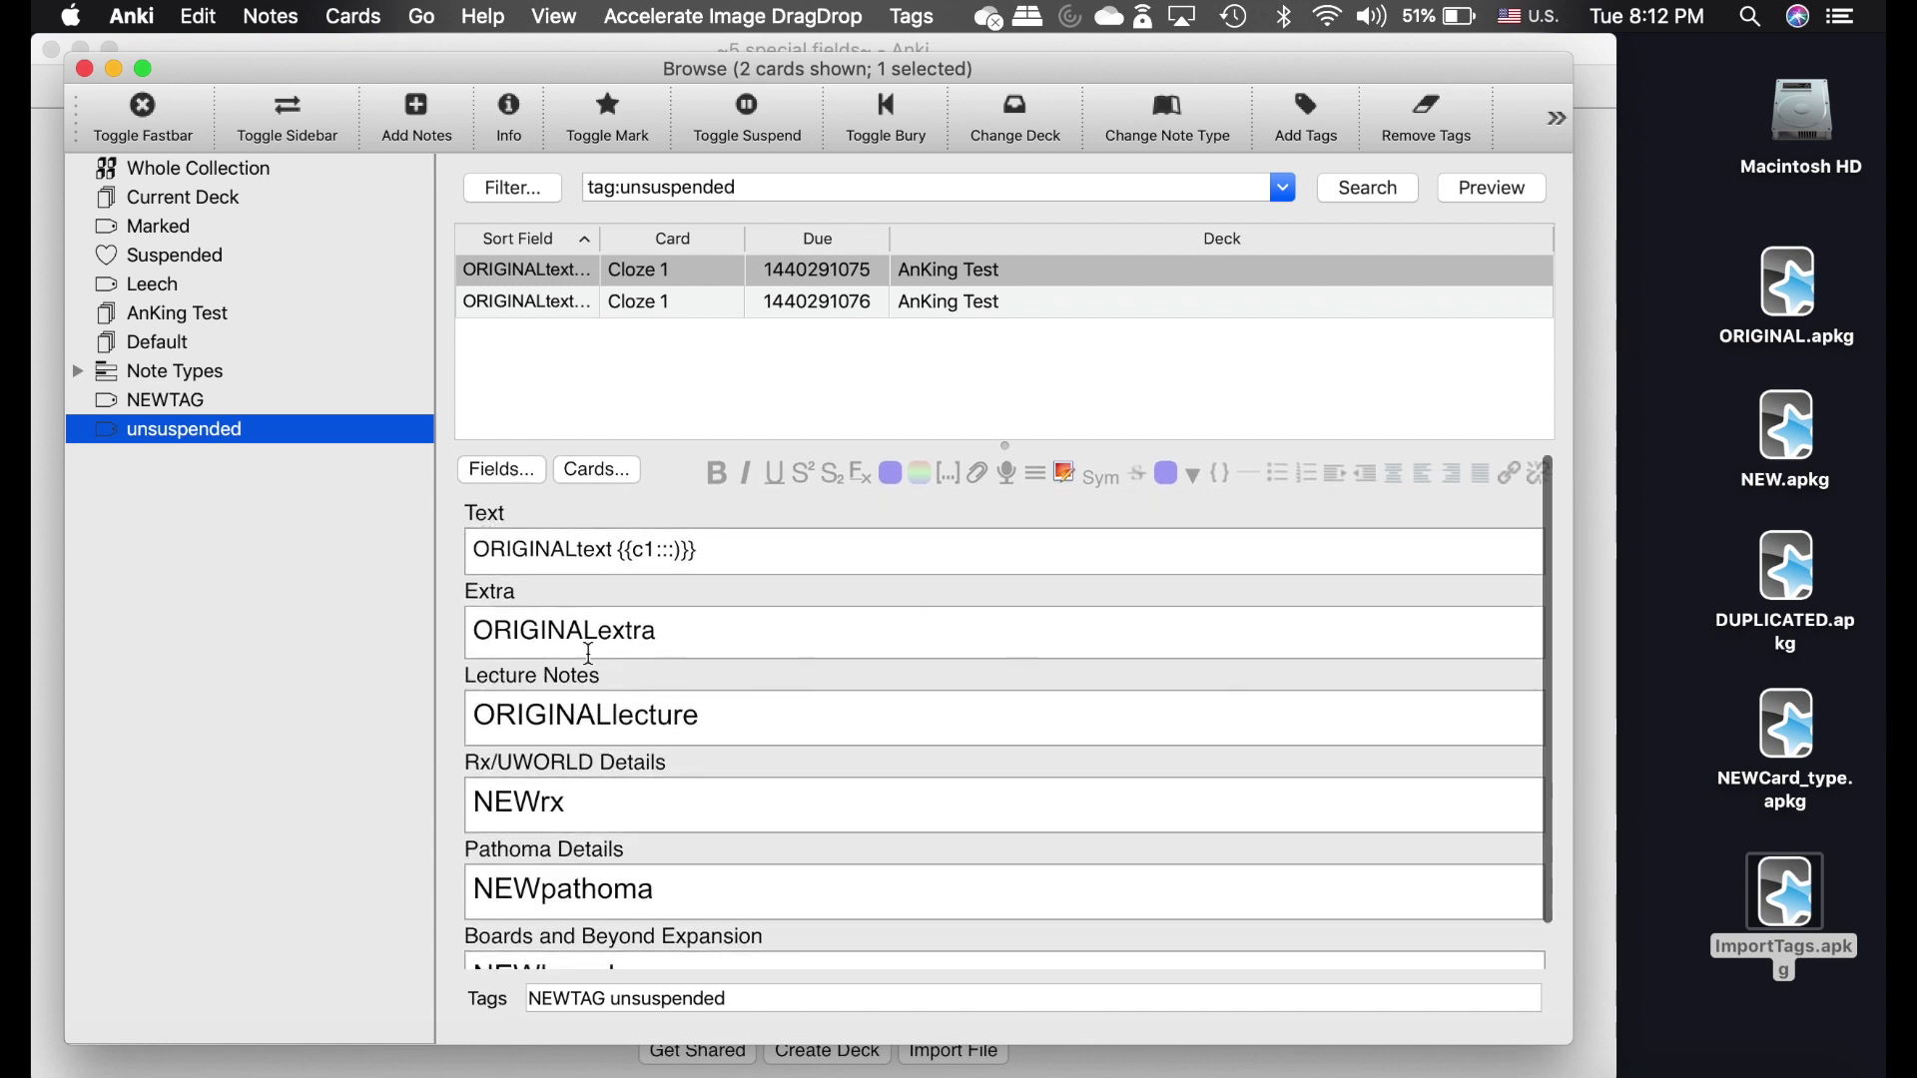
scroll(477, 707, "down", 2)
scroll(477, 707, "up", 2)
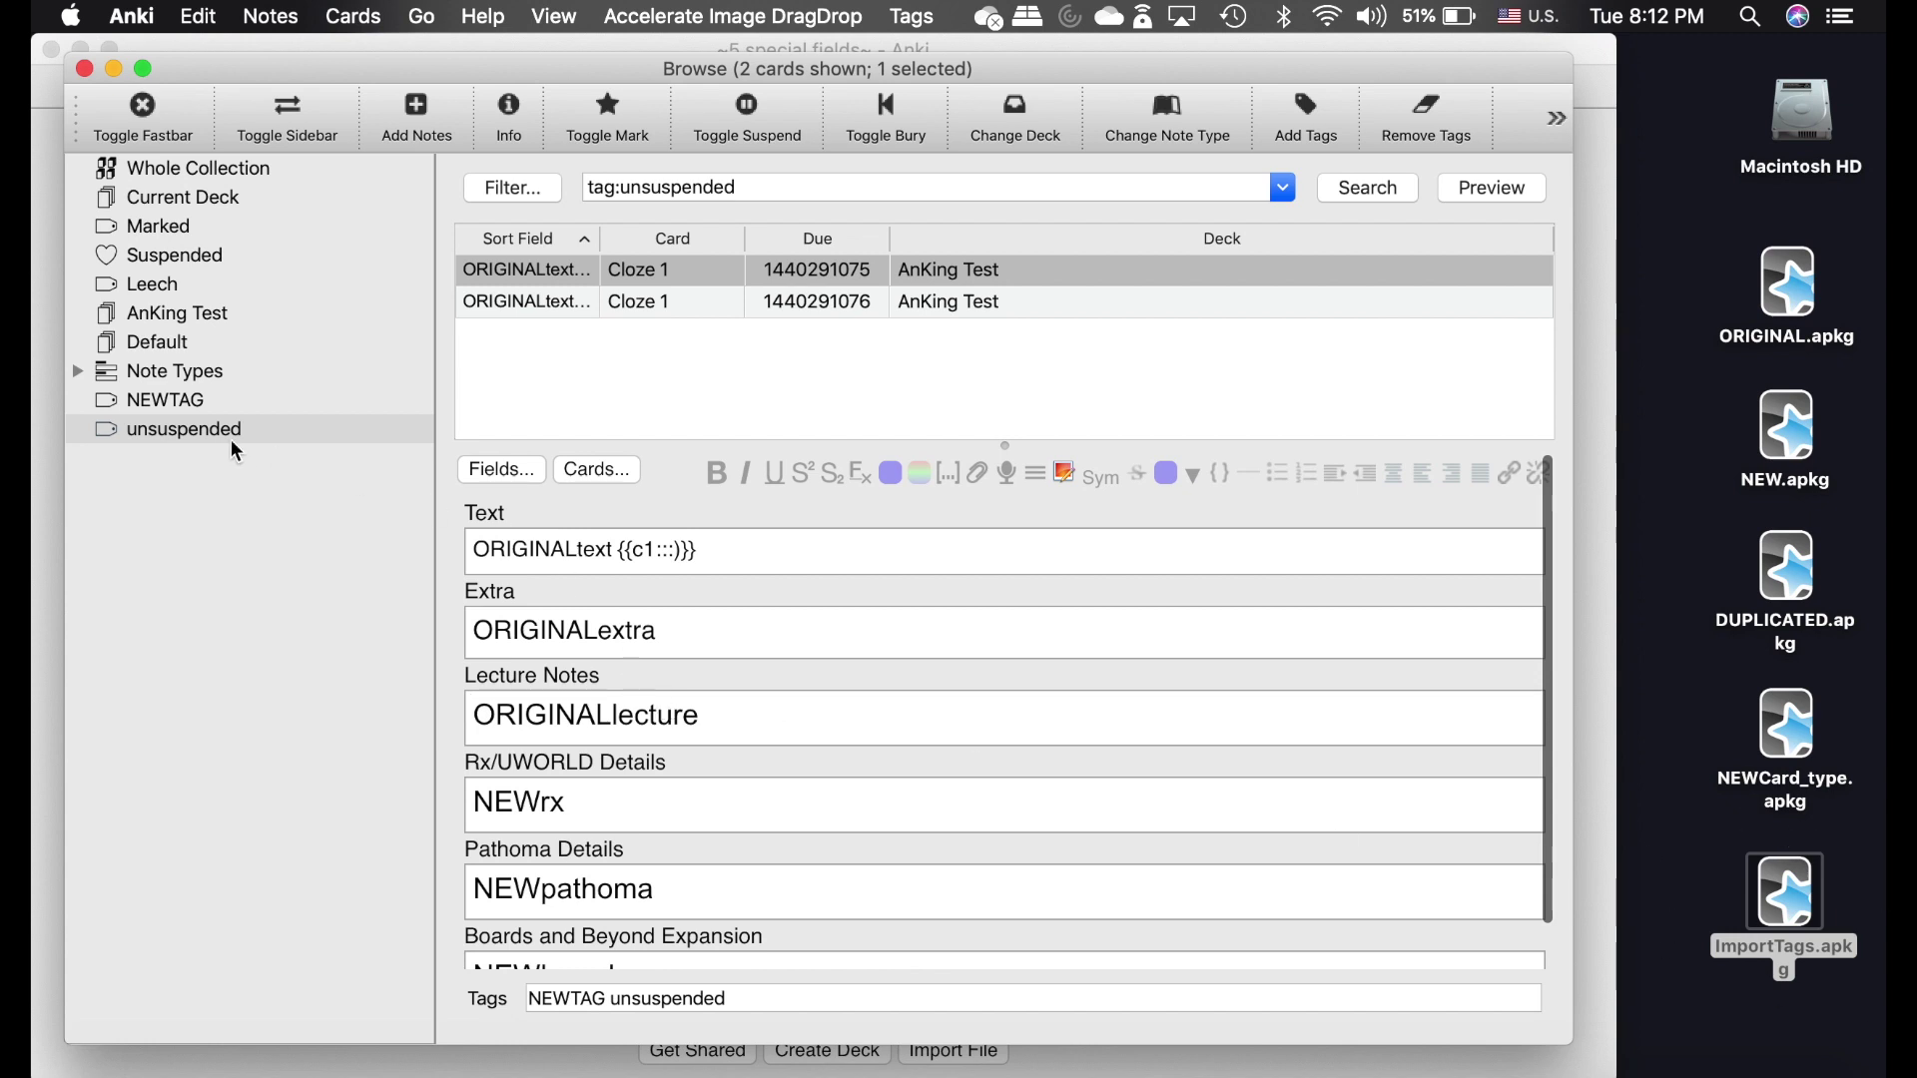
left_click(266, 431)
left_click(201, 402)
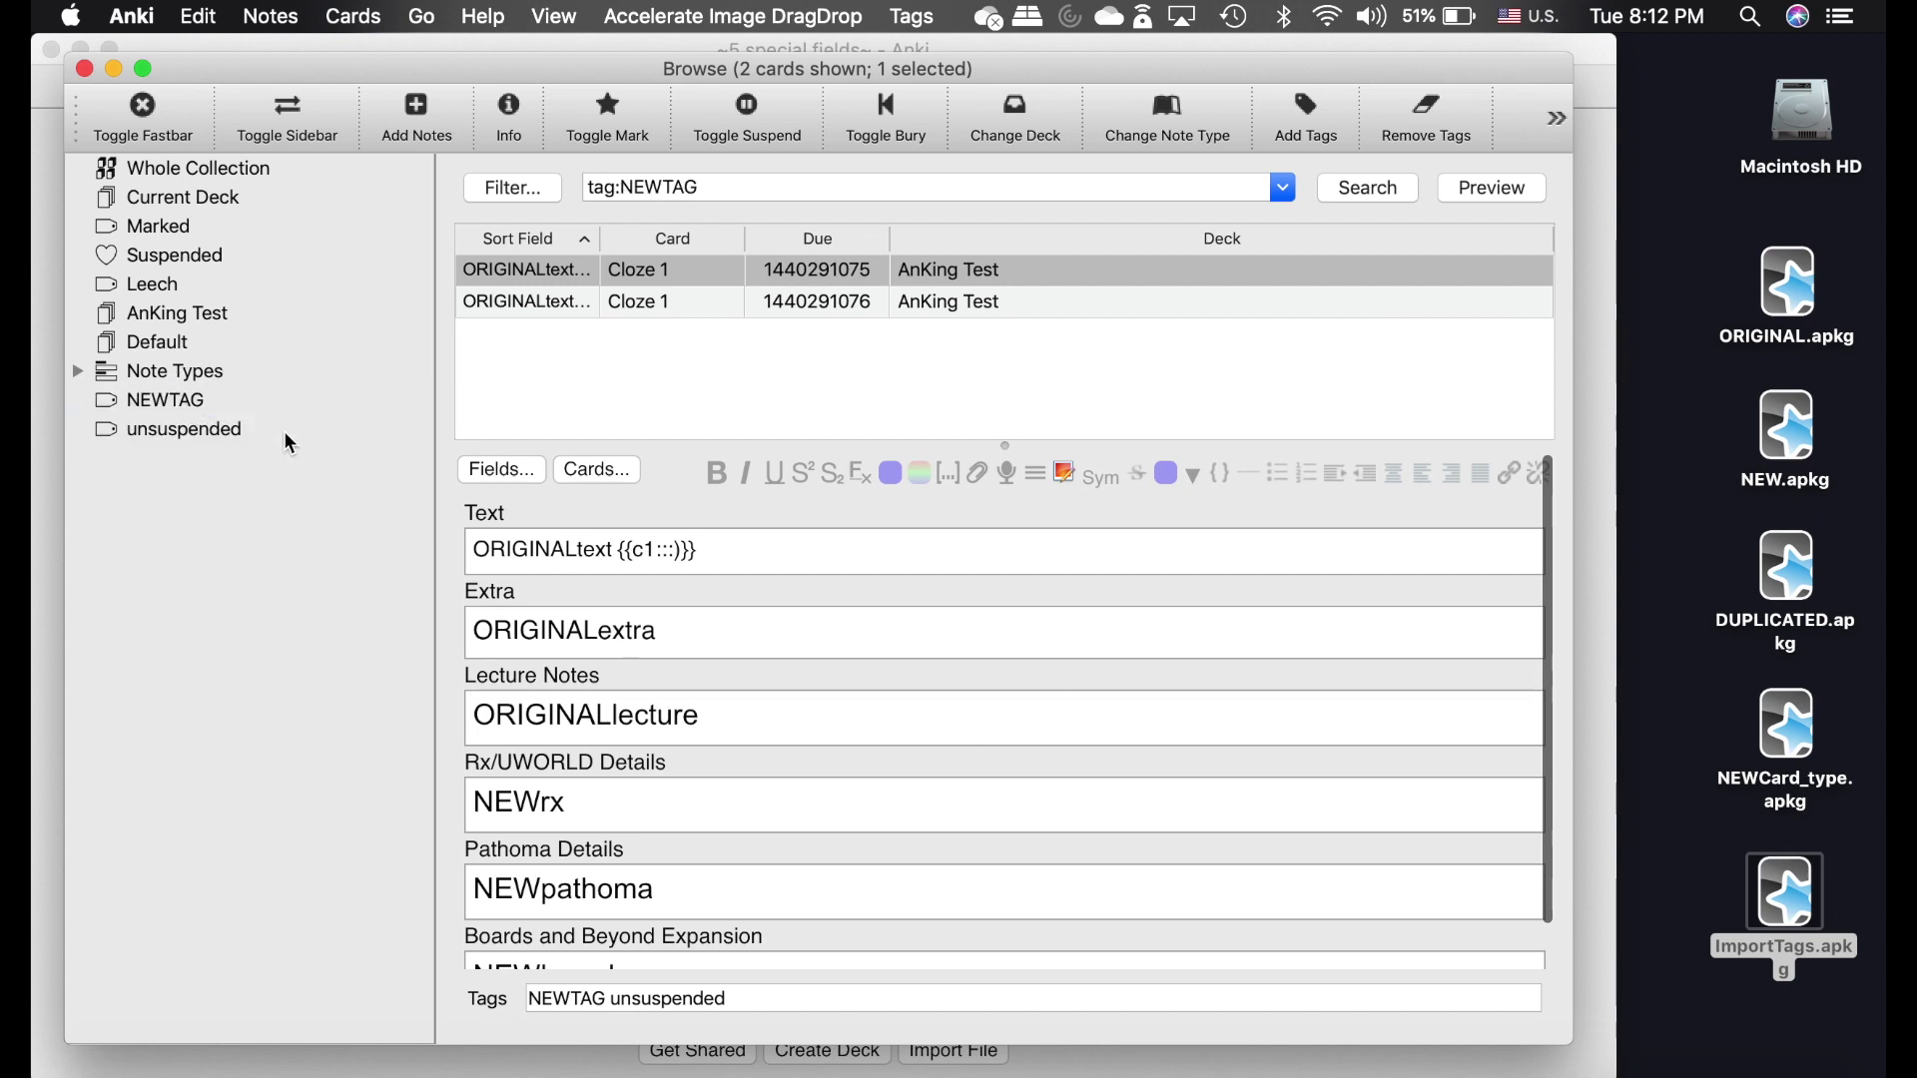
left_click(84, 68)
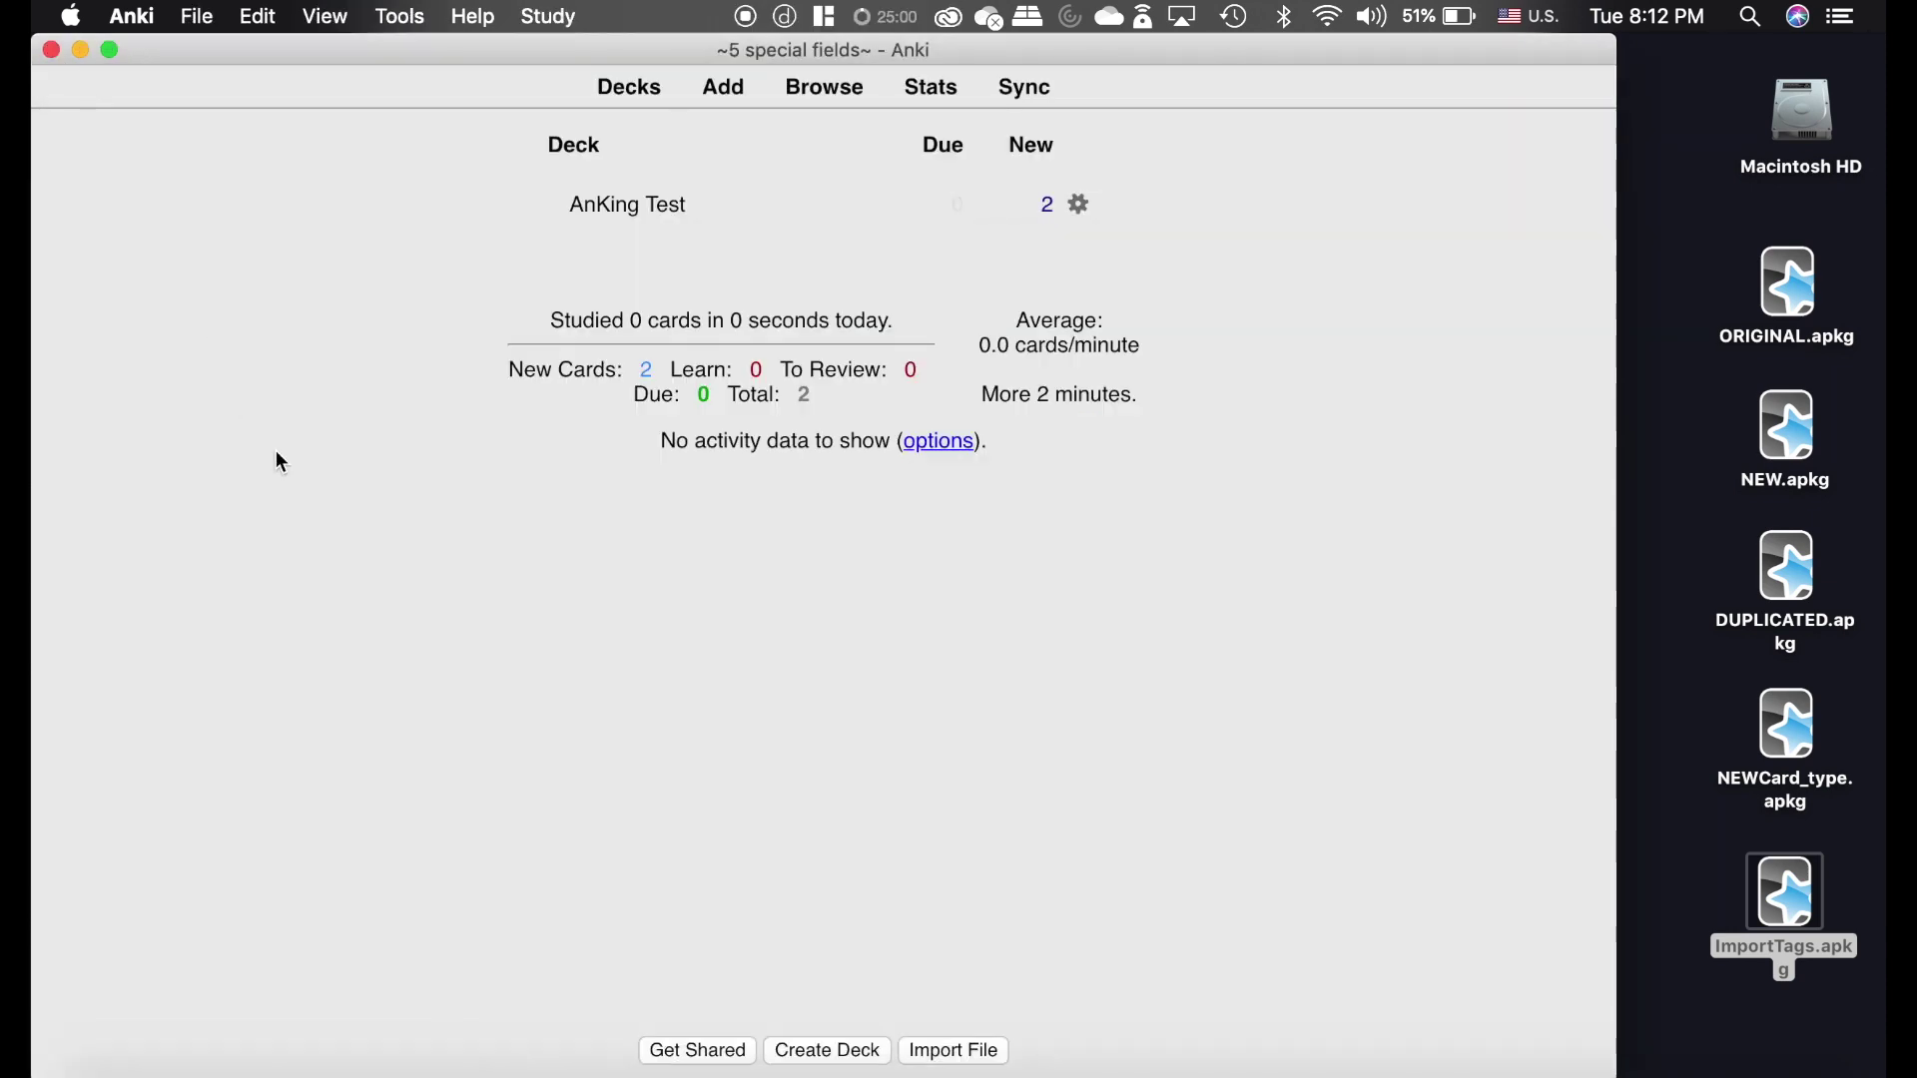